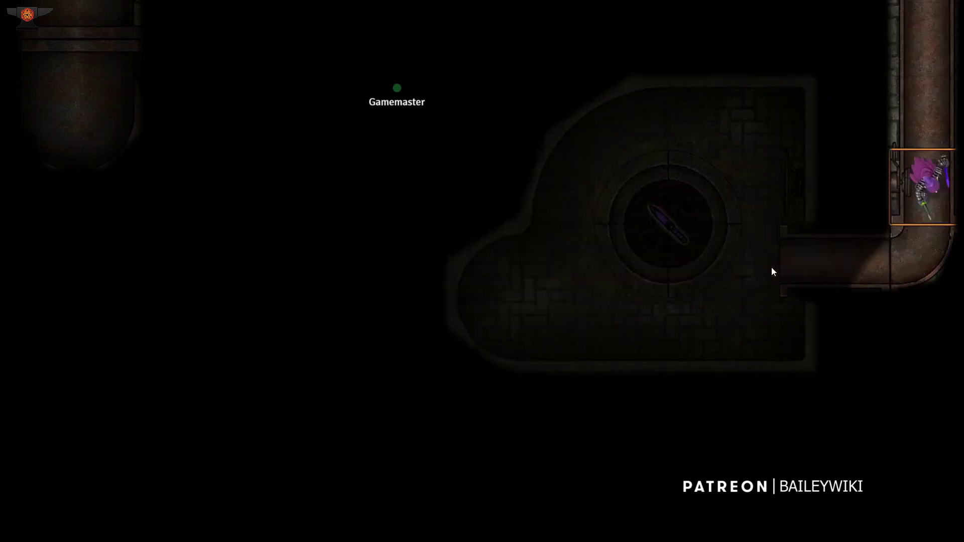
# Step: Move the character token around the bent pipe into the eastern branch of the three-way pipe fork
pyautogui.press('Left')
pyautogui.press('Down')
pyautogui.press('Down')
pyautogui.press('Down')
pyautogui.press('Down')
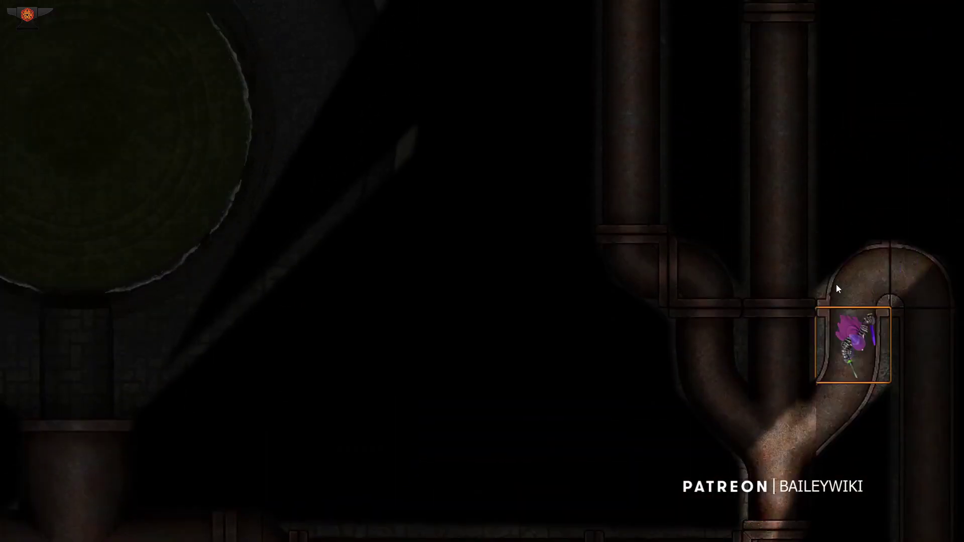
# Step: Move the character token west along the straight horizontal pipe until it reaches the large cross junction
pyautogui.press('Left')
pyautogui.press('Left')
pyautogui.press('Left')
pyautogui.press('Left')
pyautogui.press('Left')
pyautogui.press('Left')
pyautogui.press('Left')
pyautogui.press('Left')
pyautogui.press('Left')
pyautogui.press('Left')
pyautogui.press('Left')
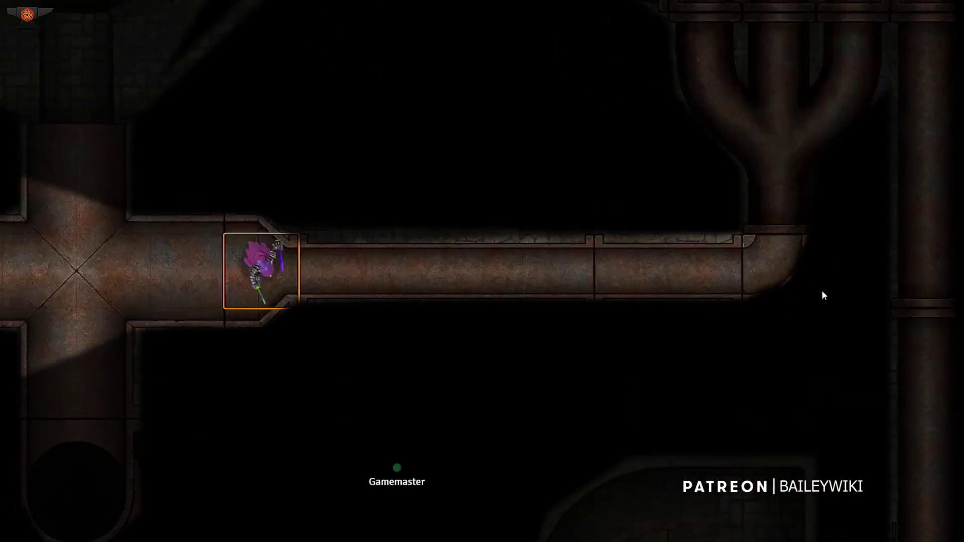
# Step: Move the character token south from the cross junction, out of the pipe outlet and down the brick channel
pyautogui.press('Down')
pyautogui.press('Down')
pyautogui.press('Down')
pyautogui.press('Down')
pyautogui.press('Down')
pyautogui.press('Down')
pyautogui.press('Down')
pyautogui.press('Down')
pyautogui.press('Down')
pyautogui.press('Down')
pyautogui.press('Down')
pyautogui.press('Down')
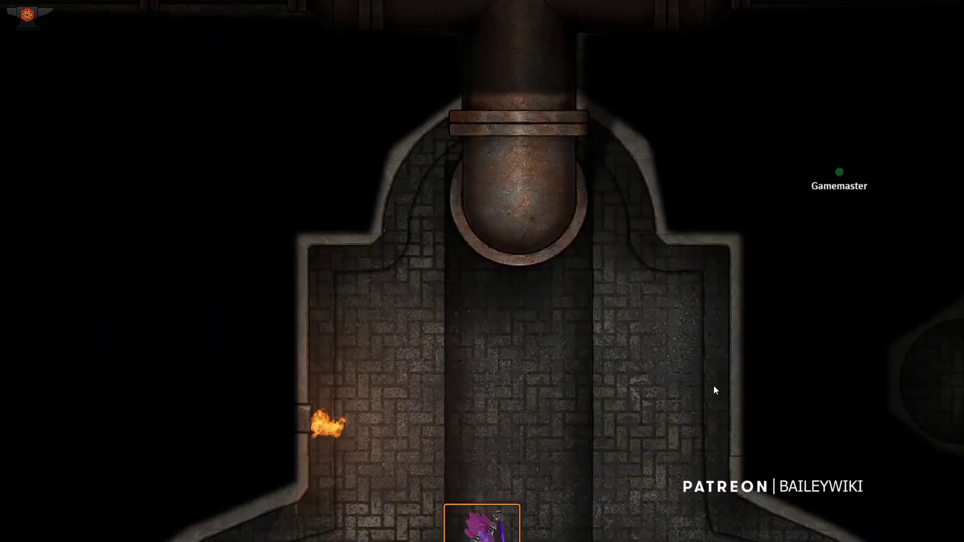
# Step: Move the character token west across the green pool and up the stepped cascade to the pipe outlet
pyautogui.scroll(-3, 653, 336)
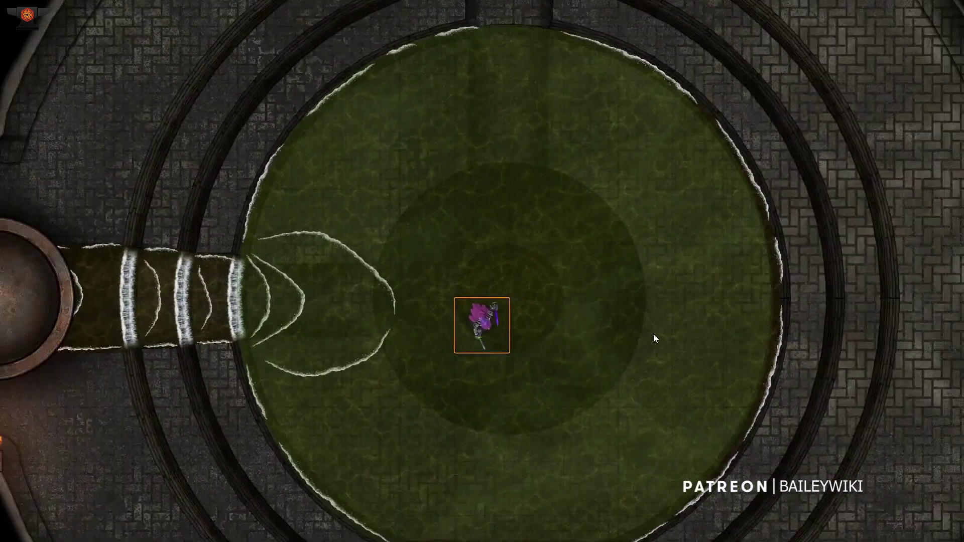
pyautogui.press('Left')
pyautogui.press('Left')
pyautogui.press('Left')
pyautogui.press('Left')
pyautogui.press('Left')
pyautogui.press('Left')
pyautogui.press('Left')
pyautogui.press('Left')
pyautogui.press('Left')
pyautogui.press('Left')
pyautogui.press('Left')
pyautogui.press('Left')
pyautogui.press('Left')
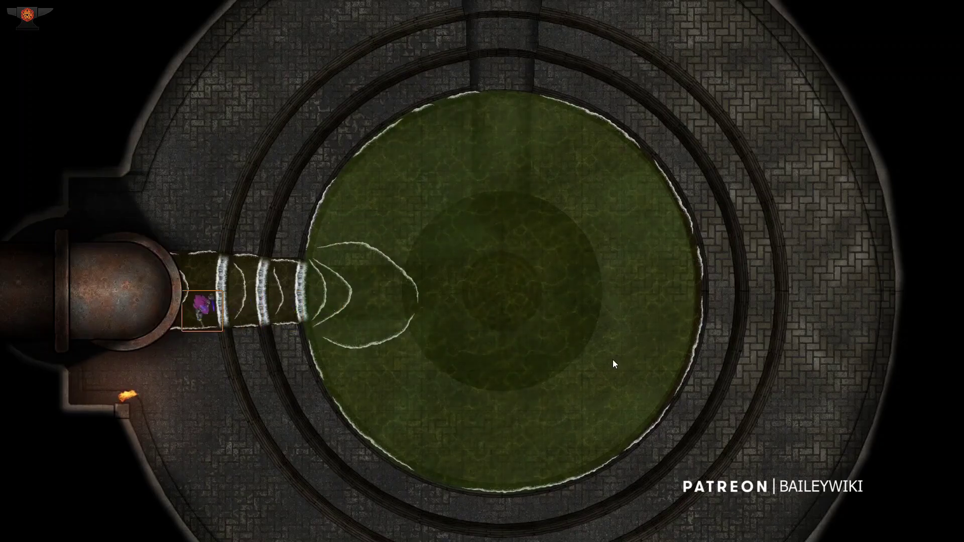
# Step: Move the character token west through the flooded pipe and on into the brick canal
pyautogui.press('Left')
pyautogui.press('Left')
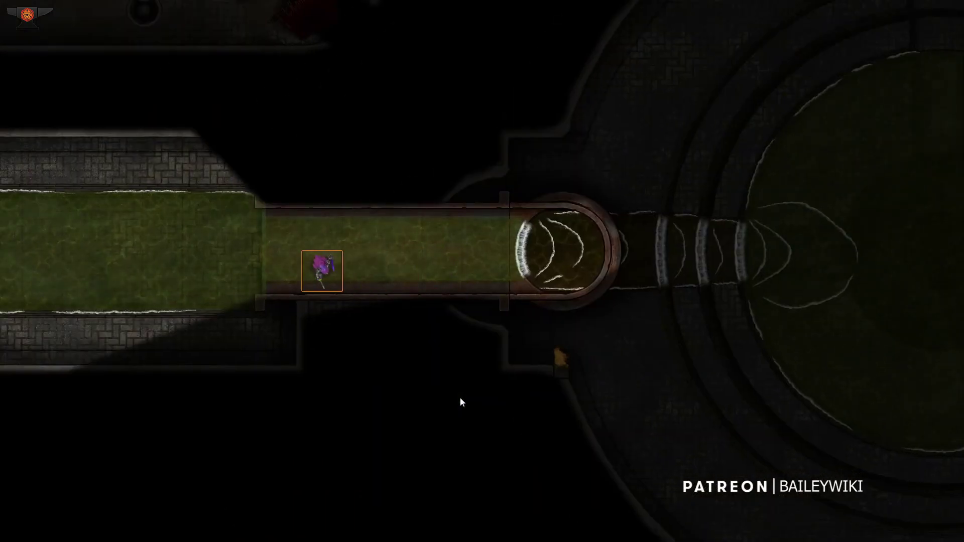
pyautogui.press('Left')
pyautogui.press('Left')
pyautogui.press('Down')
pyautogui.press('Left')
pyautogui.press('Left')
pyautogui.press('Left')
pyautogui.press('Left')
pyautogui.press('Down')
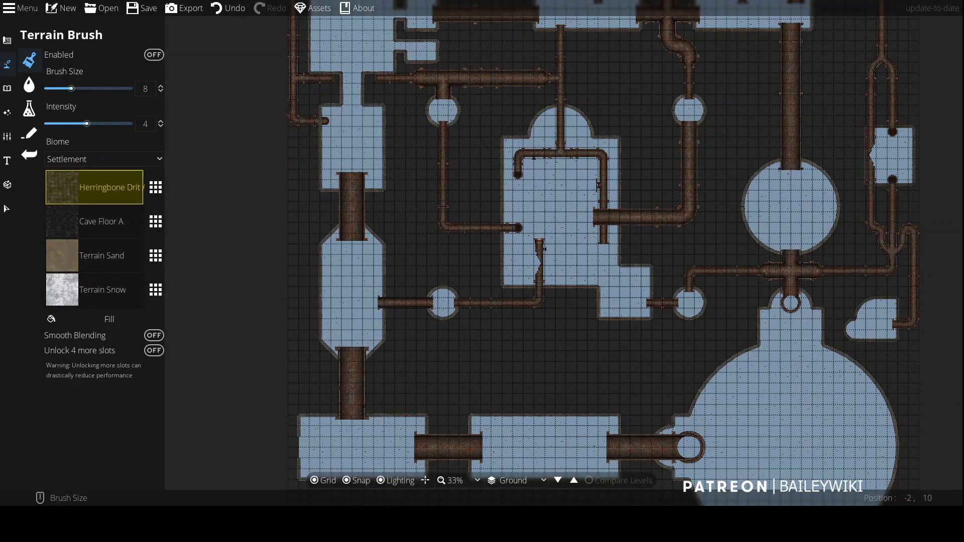
# Step: In Dungeondraft, enable the terrain brush and delete the blue floor pattern covering the large central room
pyautogui.click(154, 55)
pyautogui.scroll(5, 623, 224)
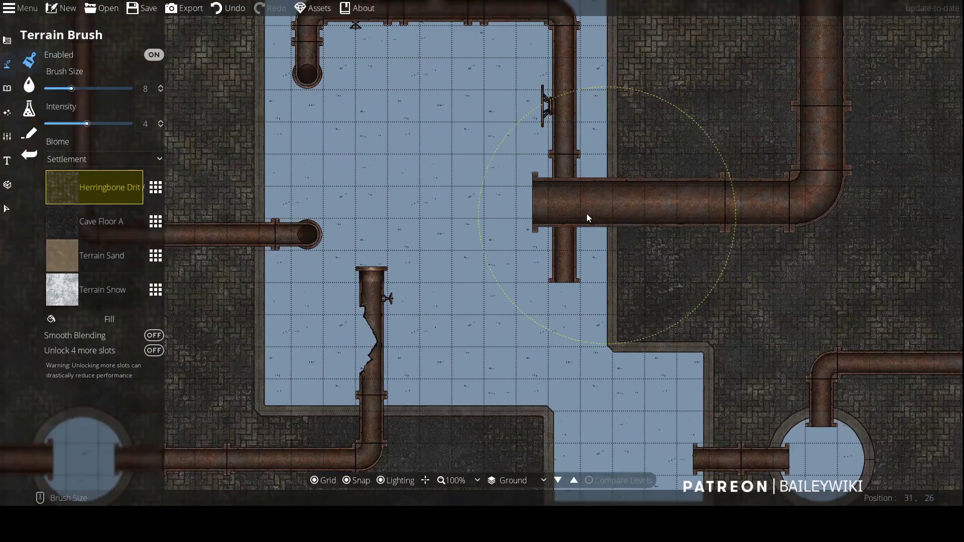
pyautogui.click(9, 209)
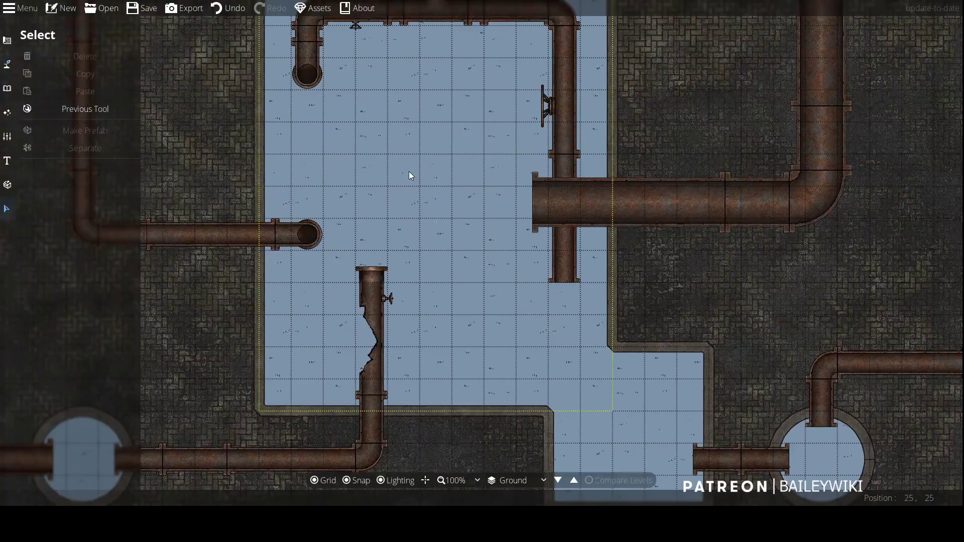
pyautogui.click(409, 171)
pyautogui.press('Delete')
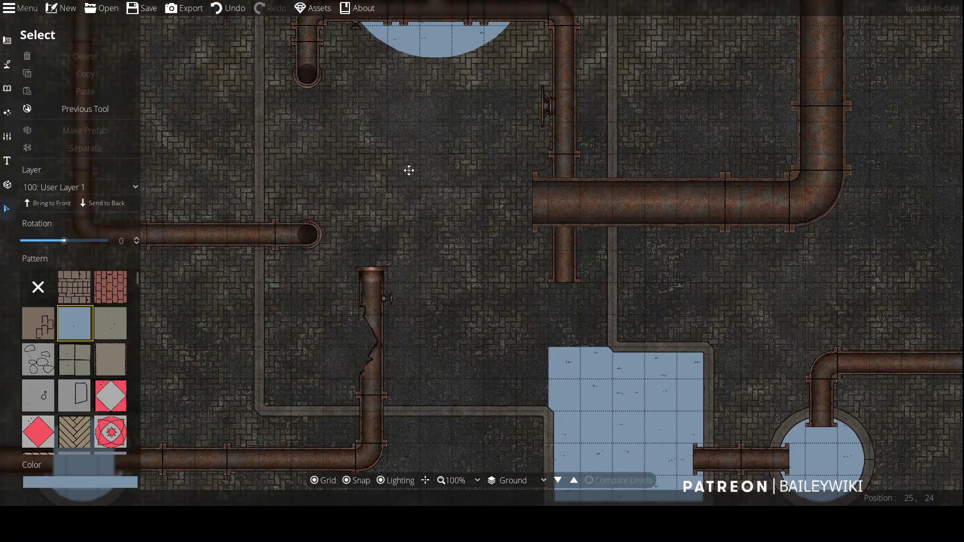
# Step: Delete the blue floor pattern in the square alcove at the southeast corner of the central room
pyautogui.scroll(-1, 409, 171)
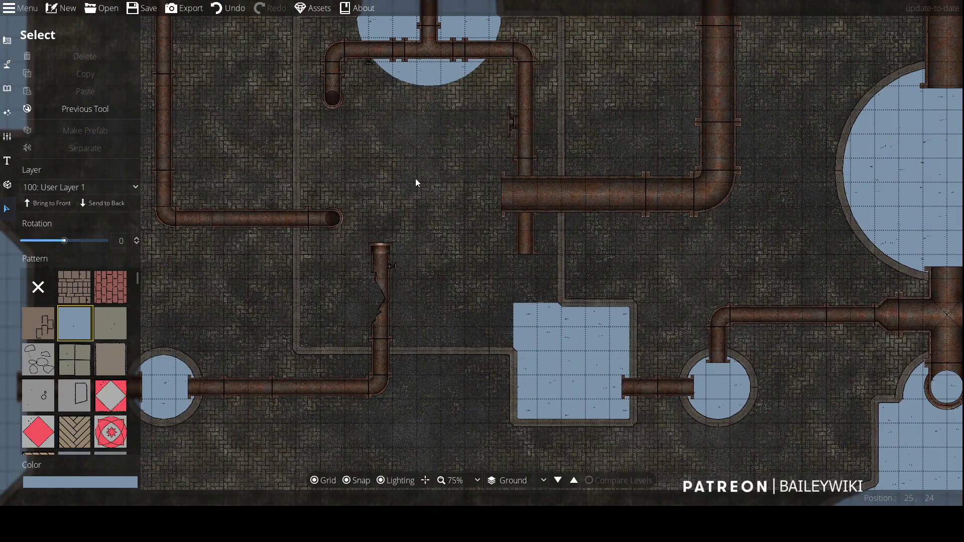
pyautogui.click(574, 376)
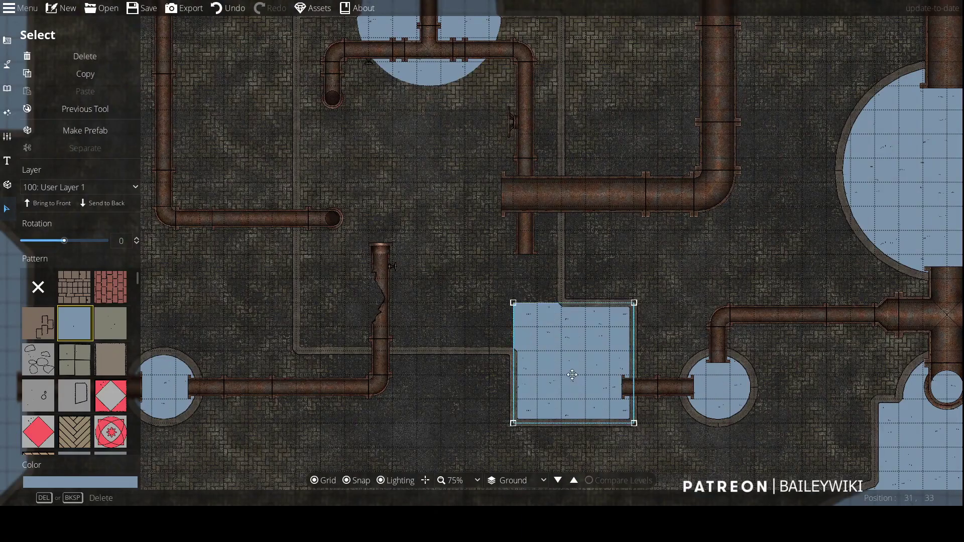
pyautogui.press('Delete')
pyautogui.scroll(-2, 445, 249)
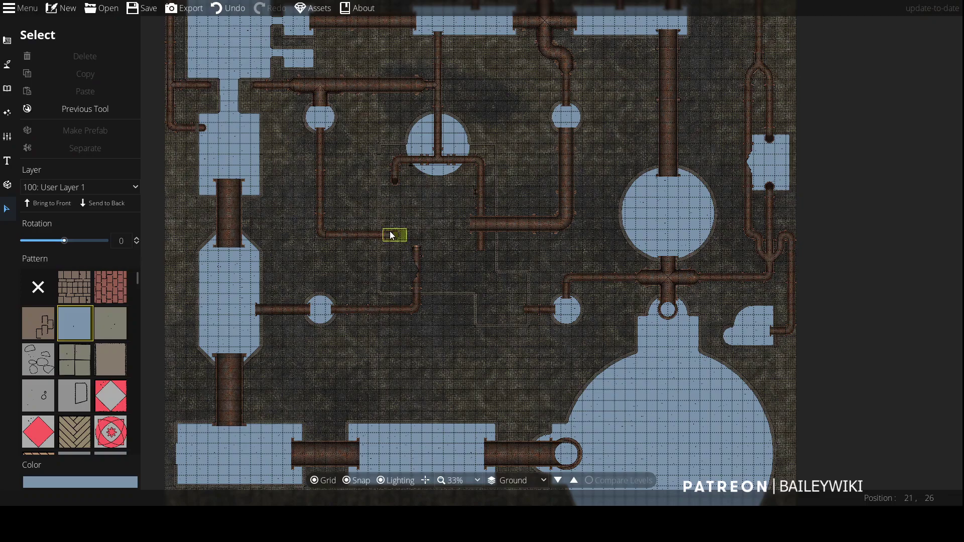
# Step: Draw a shadow path on layer 400: User Layer 4 along the inside walls of the central room and its southeast alcove
pyautogui.scroll(3, 387, 280)
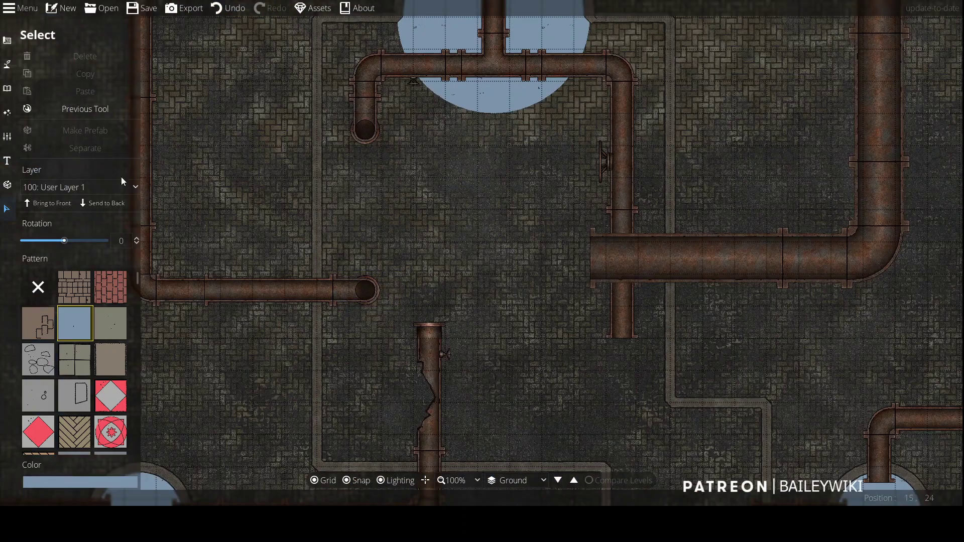
pyautogui.click(7, 64)
pyautogui.click(58, 132)
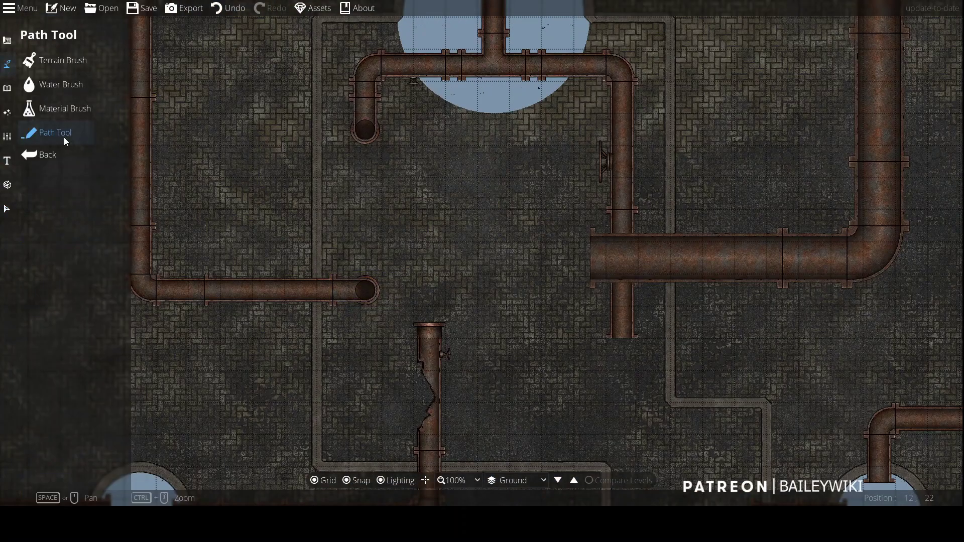
pyautogui.click(86, 91)
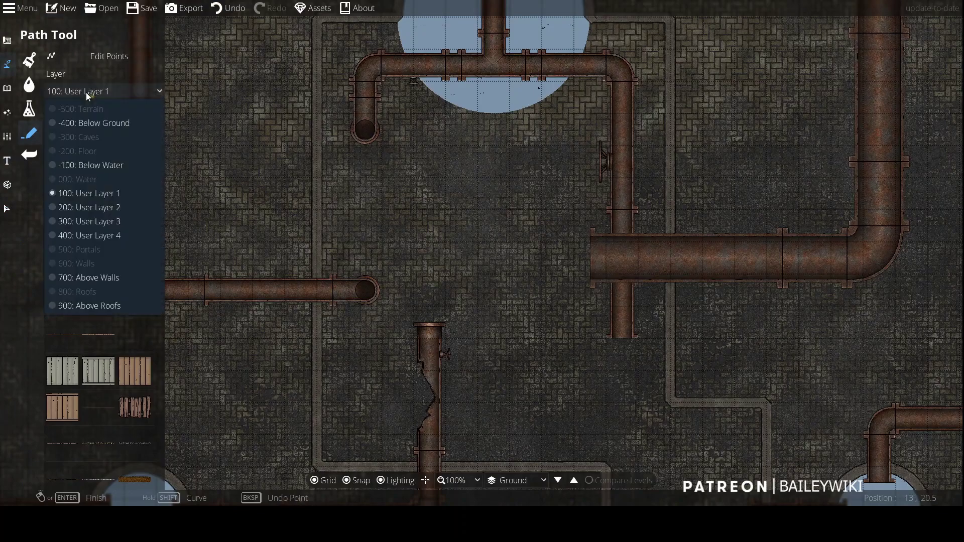
pyautogui.click(101, 239)
pyautogui.press('w')
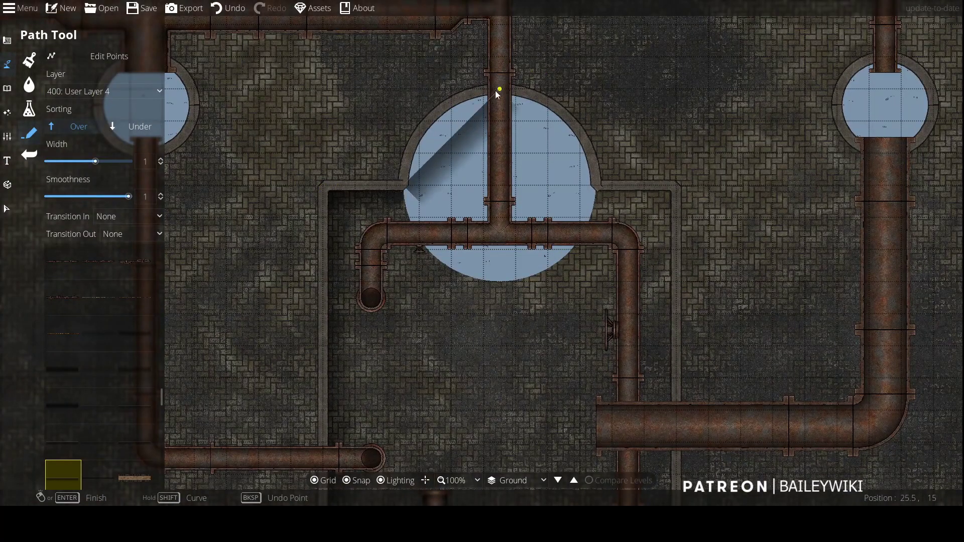
pyautogui.click(400, 92)
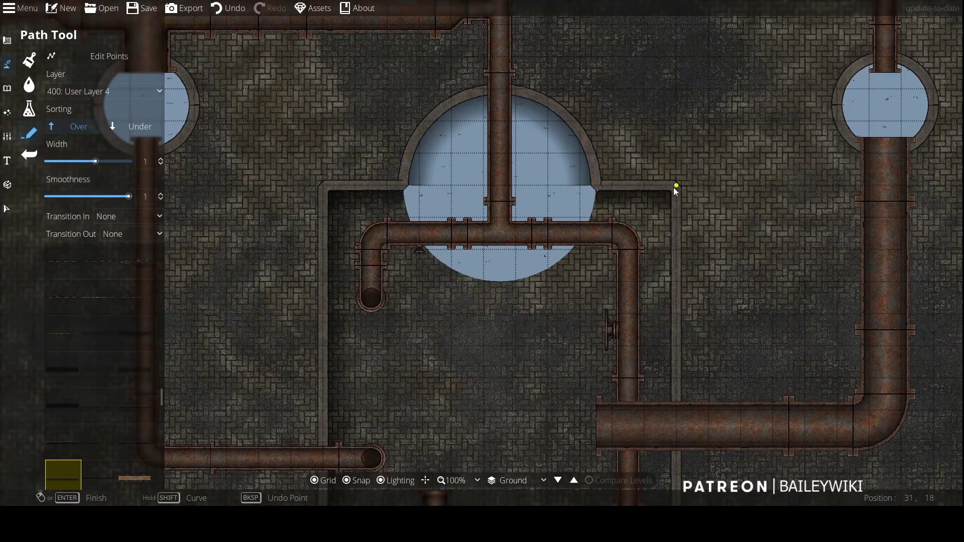
pyautogui.press('s')
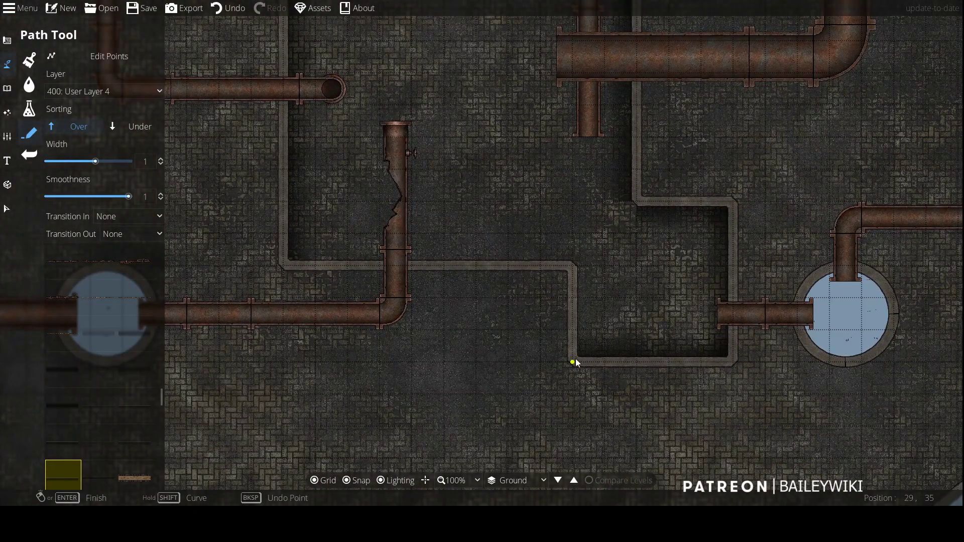
pyautogui.click(575, 360)
pyautogui.click(572, 265)
pyautogui.scroll(-1, 500, 206)
pyautogui.scroll(-1, 501, 204)
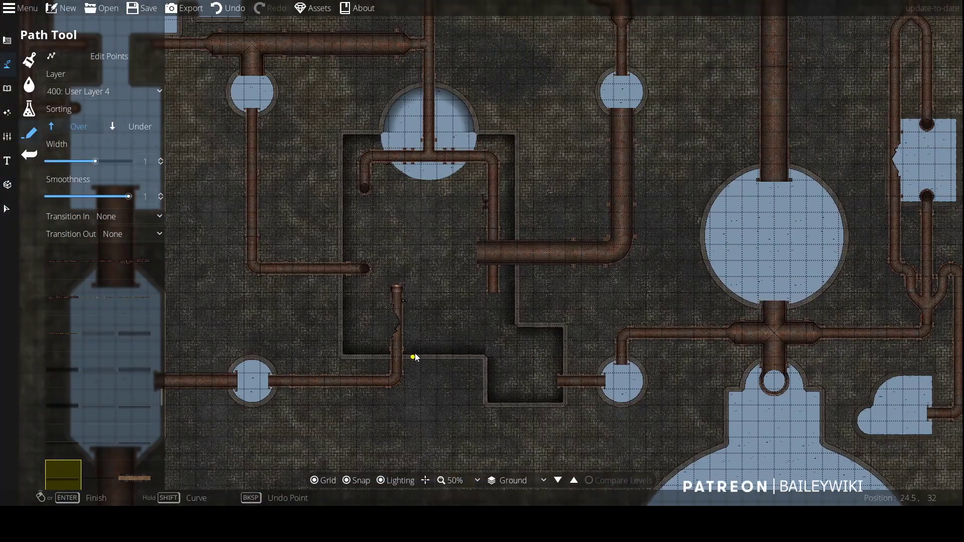
# Step: Delete the round blue floor pattern at the north end of the central room
pyautogui.click(7, 209)
pyautogui.click(405, 119)
pyautogui.press('Delete')
pyautogui.scroll(-2, 484, 194)
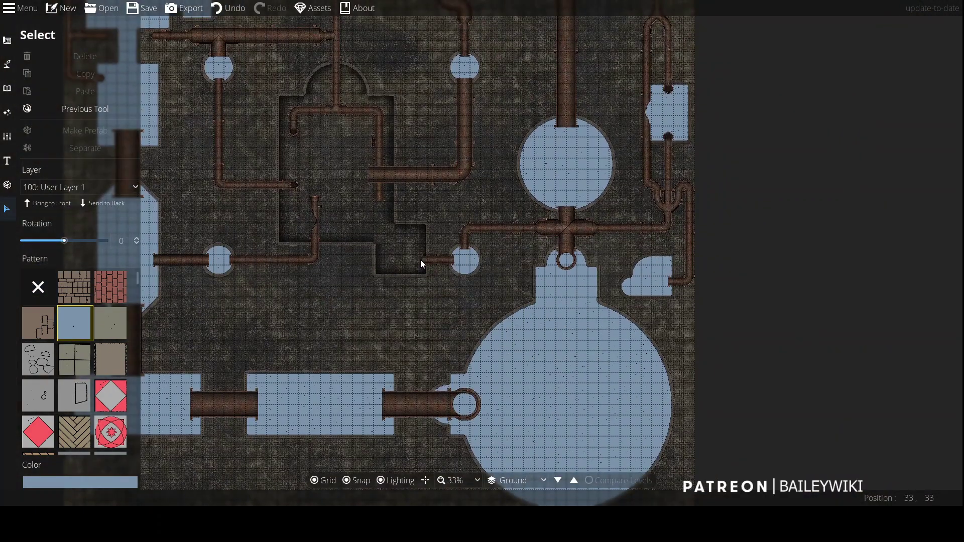
pyautogui.scroll(3, 402, 210)
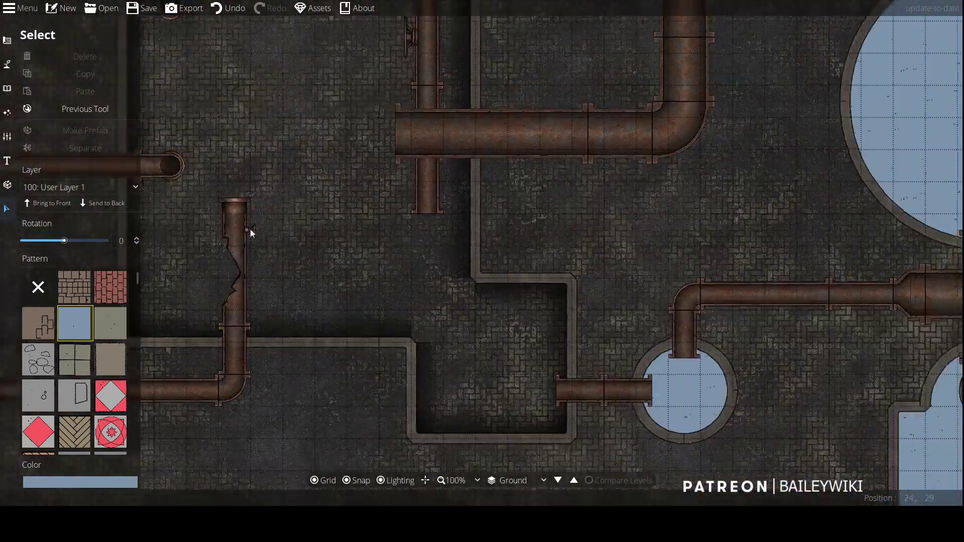
pyautogui.scroll(-3, 279, 159)
pyautogui.scroll(3, 280, 159)
# Step: Activate the Object Tool and browse the library for medium rusty metal pipe pieces
pyautogui.click(7, 88)
pyautogui.click(59, 85)
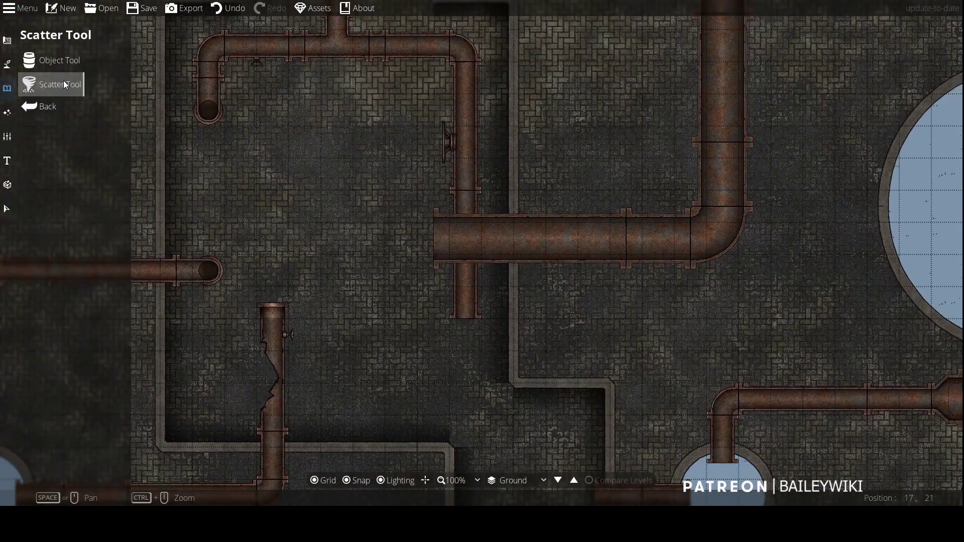
pyautogui.click(60, 61)
pyautogui.moveTo(932, 273)
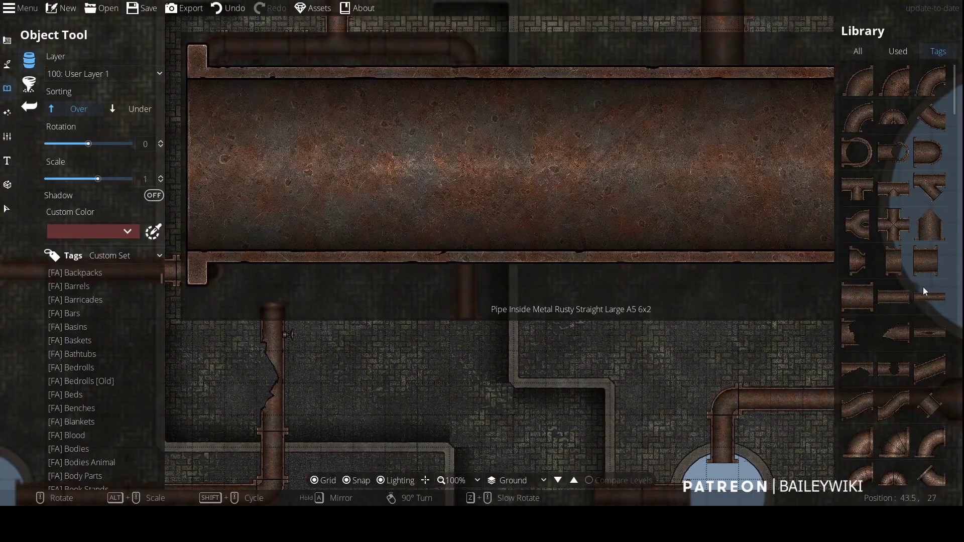
pyautogui.scroll(-3, 937, 373)
pyautogui.moveTo(944, 252)
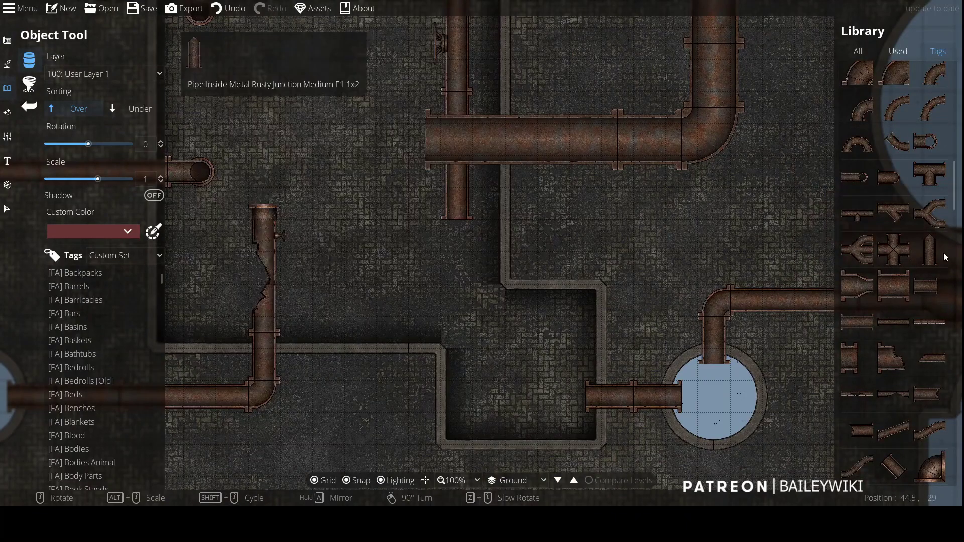
# Step: Try to extend the central room's vertical pipe southward with an angled junction and a straight section, and undo both placements
pyautogui.click(894, 213)
pyautogui.scroll(-2, 444, 265)
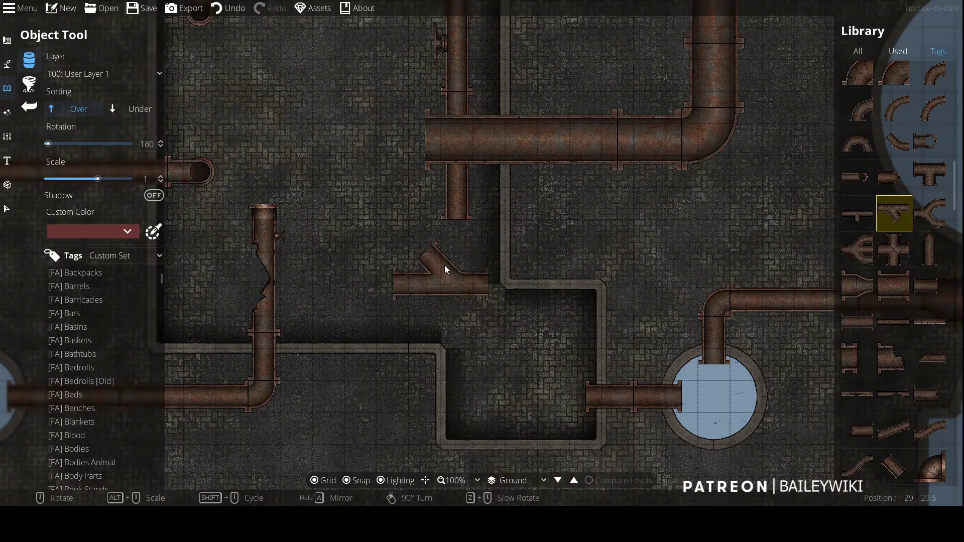
pyautogui.rightClick(449, 264)
pyautogui.click(473, 312)
pyautogui.click(849, 321)
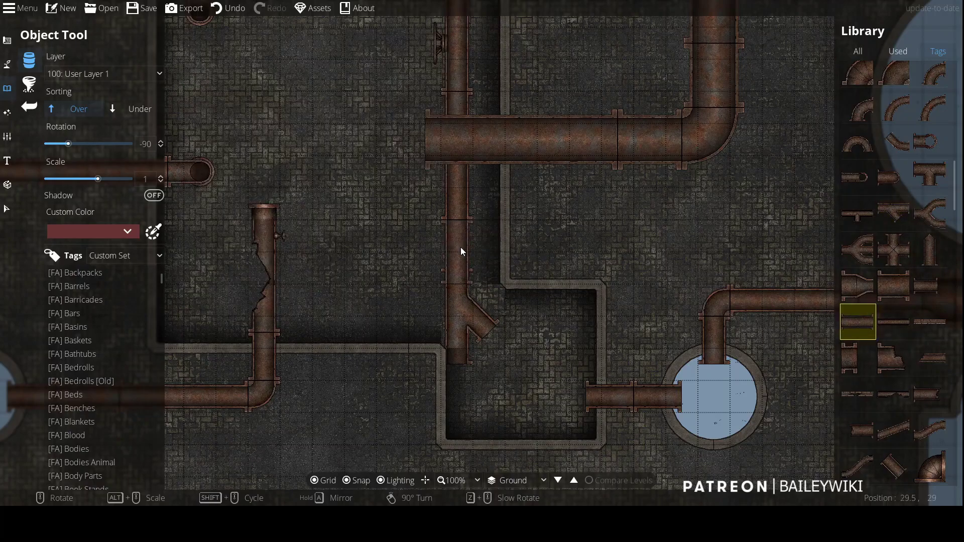
pyautogui.keyDown('shift'); pyautogui.scroll(1, 461, 248); pyautogui.keyUp('shift')
pyautogui.scroll(-3, 511, 344)
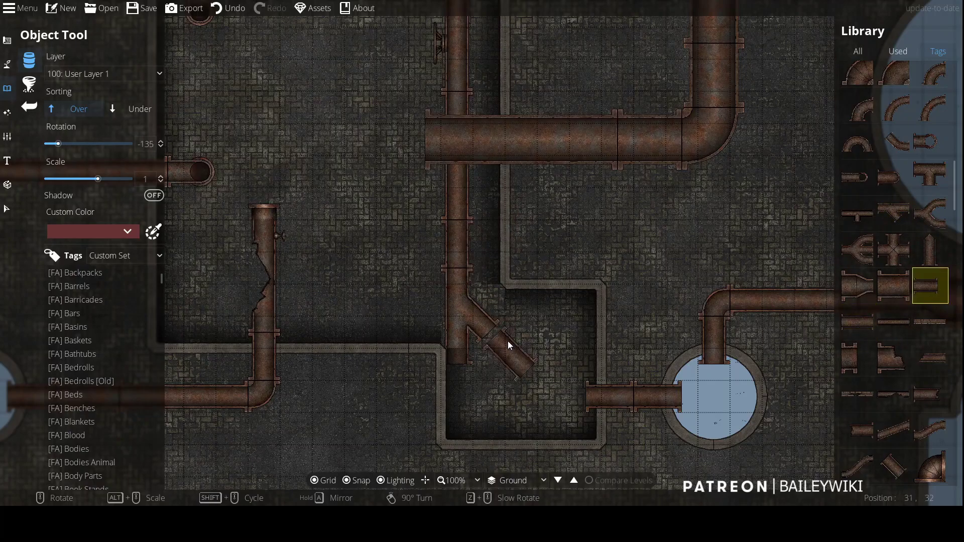
pyautogui.hotkey('ctrl', 'z')
pyautogui.hotkey('ctrl', 'z')
# Step: Place a slanted pipe section below the vertical pipe's open end and a corner elbow in the southeast alcove
pyautogui.moveTo(920, 351)
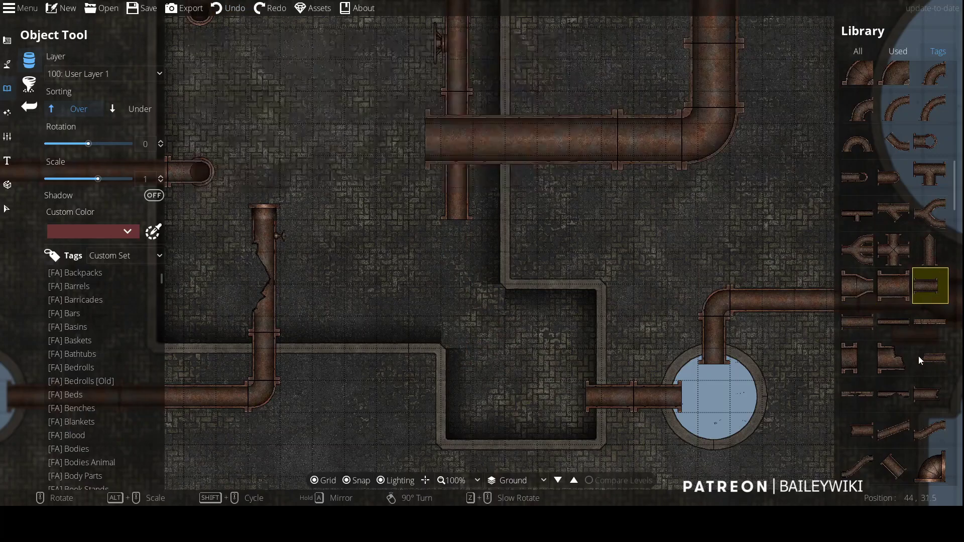
pyautogui.click(901, 433)
pyautogui.click(474, 270)
pyautogui.keyDown('shift'); pyautogui.scroll(-1, 586, 339); pyautogui.keyUp('shift')
pyautogui.scroll(-6, 577, 384)
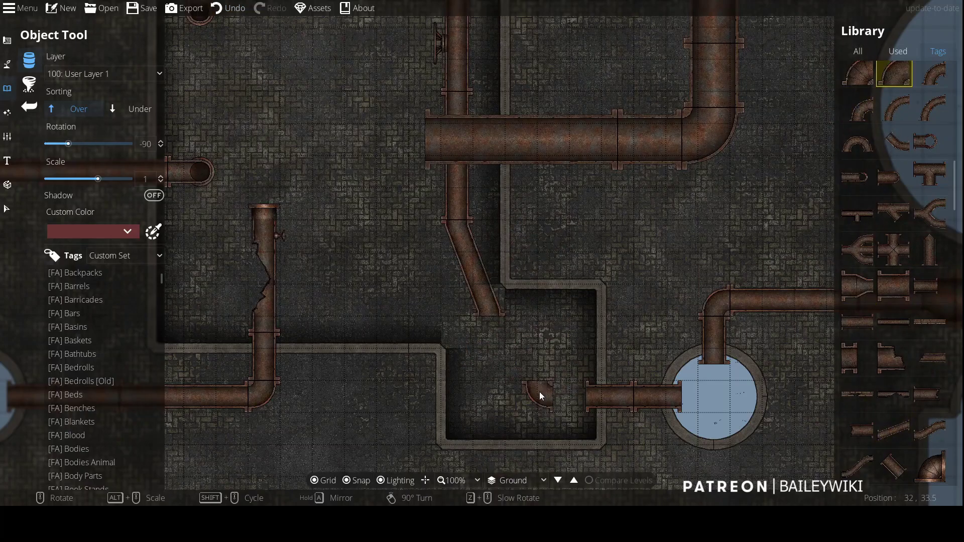
pyautogui.click(492, 390)
# Step: Add straight pipe sections joining the elbow to the slanted pipe and to the horizontal pipe crossing the alcove's east wall
pyautogui.click(858, 321)
pyautogui.click(490, 348)
pyautogui.scroll(3, 550, 387)
pyautogui.click(893, 323)
pyautogui.click(572, 397)
# Step: Move the horizontal pipe piece crossing the alcove's east wall to layer 700: Above Walls
pyautogui.press('v')
pyautogui.click(602, 406)
pyautogui.click(80, 186)
pyautogui.click(76, 376)
# Step: Move the slanted pipe section to layer 400: User Layer 4 and deselect it
pyautogui.click(474, 279)
pyautogui.click(88, 188)
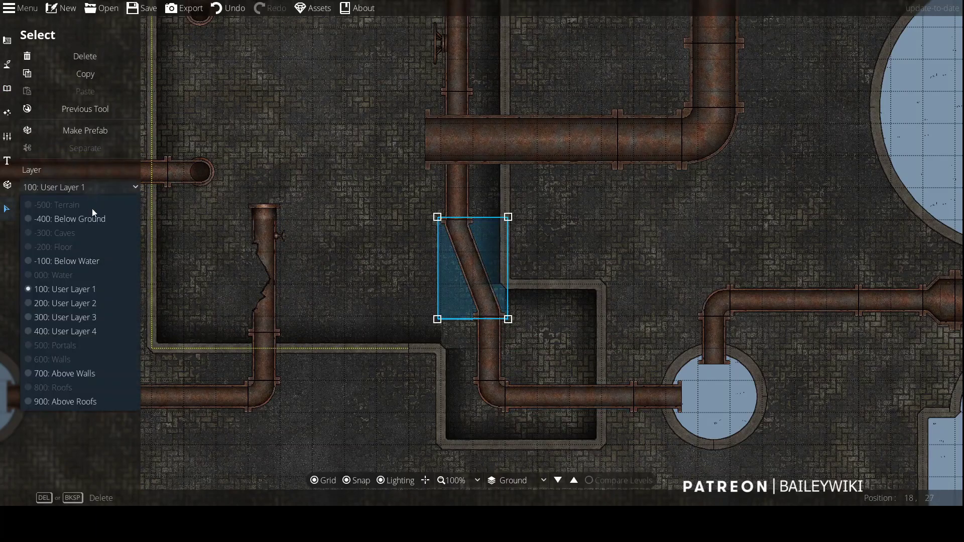
pyautogui.click(102, 334)
pyautogui.click(614, 218)
pyautogui.scroll(-5, 583, 243)
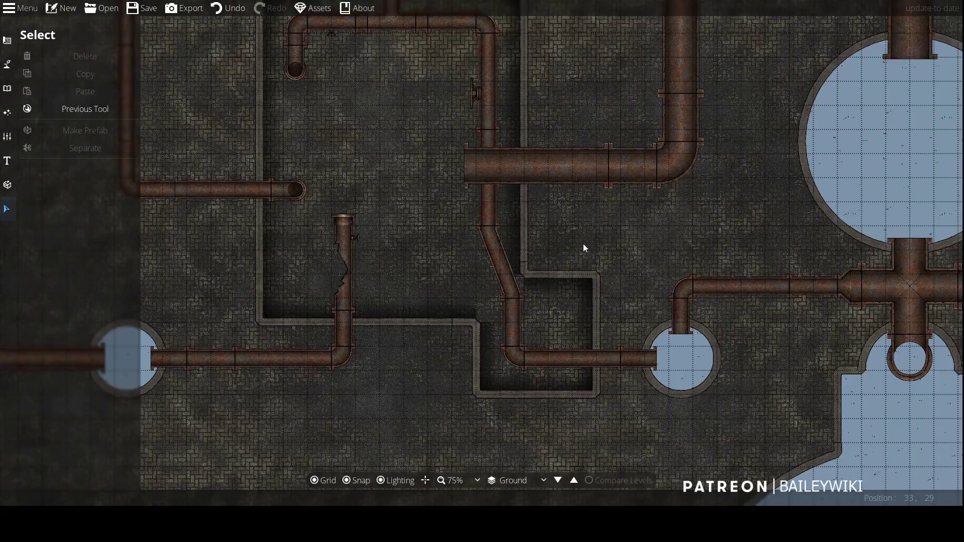
# Step: Delete the blue floor pattern in the elongated octagonal room west of the central room
pyautogui.scroll(5, 422, 255)
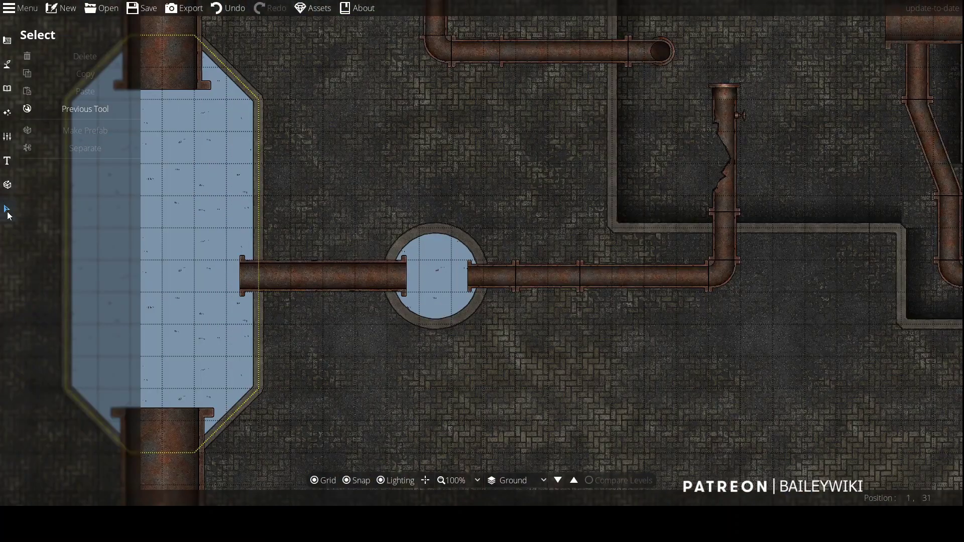
pyautogui.click(201, 216)
pyautogui.press('Delete')
# Step: Try to draw a shadow path along the octagonal room's west wall with the Path Tool, and undo it
pyautogui.click(8, 76)
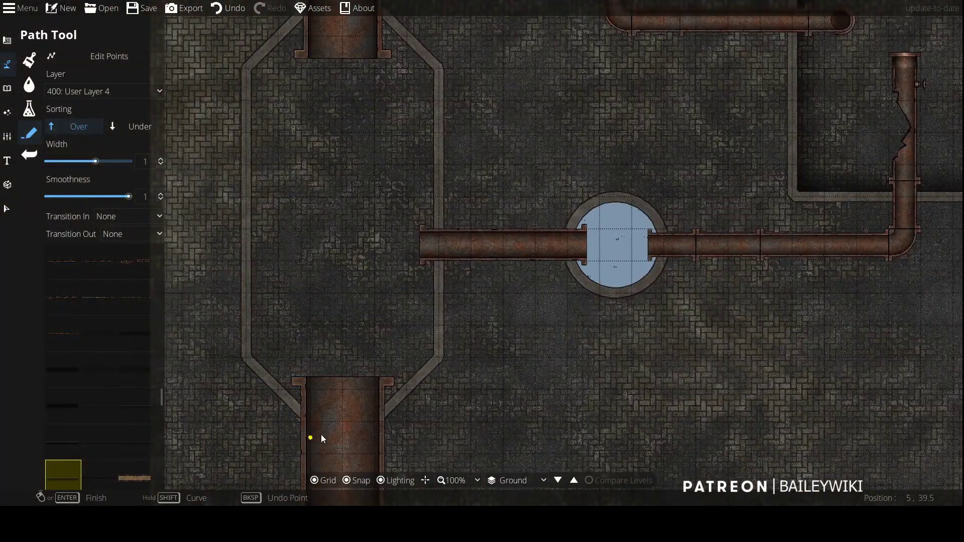
pyautogui.click(248, 359)
pyautogui.rightClick(249, 178)
pyautogui.hotkey('ctrl', 'z')
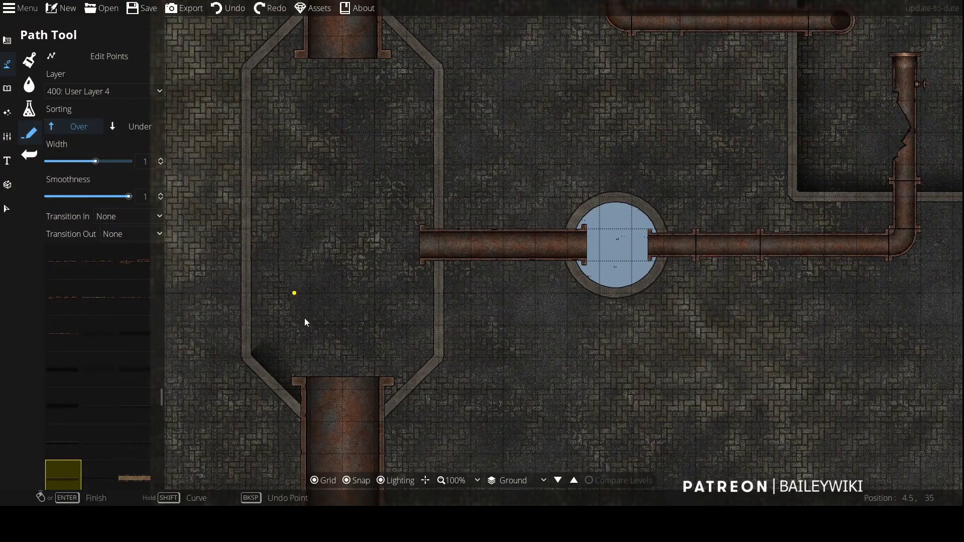
# Step: Draw shadow paths along the inner walls of the elongated octagonal room with the Path Tool
pyautogui.click(354, 439)
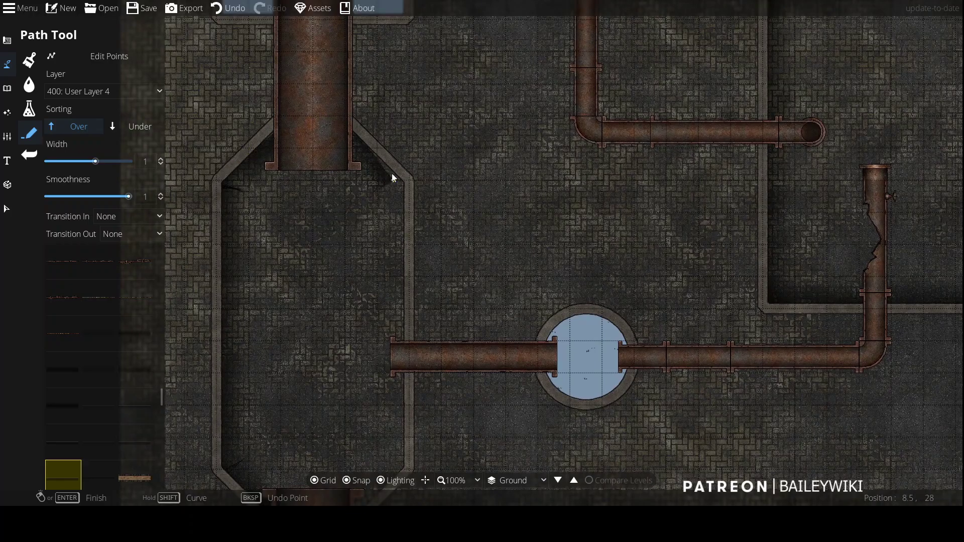
pyautogui.click(407, 184)
pyautogui.moveTo(410, 442); pyautogui.dragTo(415, 248)
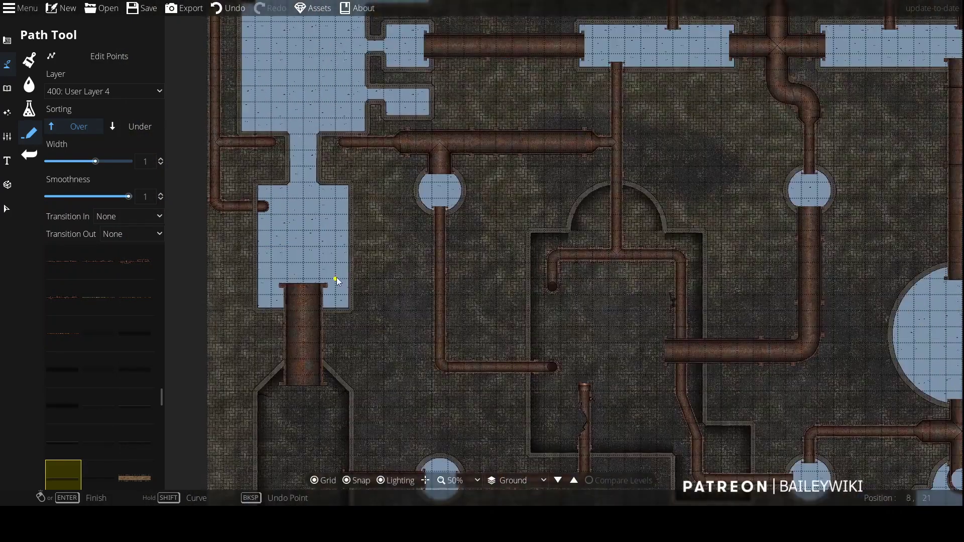
# Step: Delete the blue floor patterns in the rectangular room north of the octagonal room, the connecting corridor and the large northwest room
pyautogui.press('v')
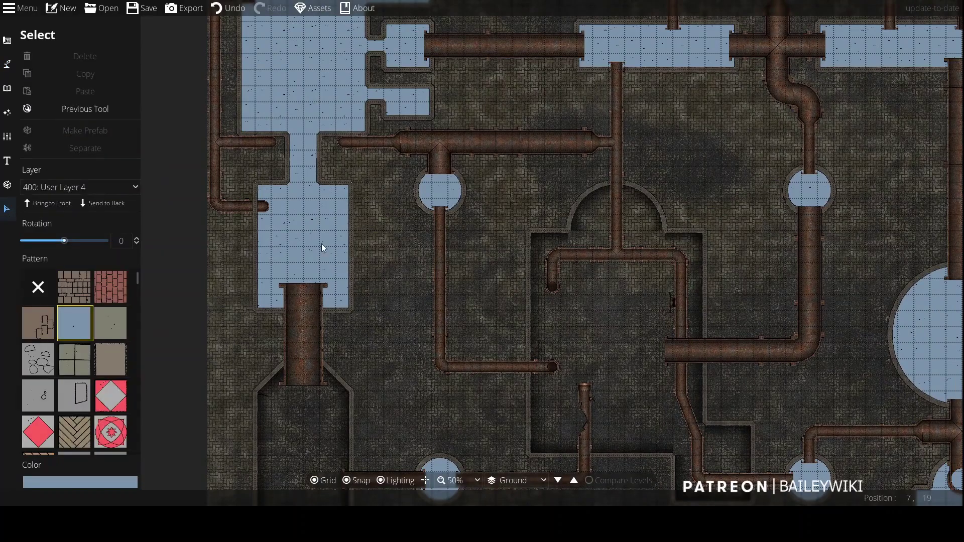
pyautogui.press('Delete')
pyautogui.click(305, 107)
pyautogui.press('Delete')
pyautogui.click(305, 156)
pyautogui.press('Delete')
# Step: Delete the blue floor patterns in the alcoves and their narrow openings east of the large northwest room
pyautogui.click(406, 100)
pyautogui.click(402, 47)
pyautogui.press('Delete')
pyautogui.click(373, 93)
pyautogui.press('Delete')
pyautogui.click(376, 46)
pyautogui.press('Delete')
pyautogui.scroll(3, 382, 75)
pyautogui.click(405, 88)
pyautogui.press('Delete')
pyautogui.press('Delete')
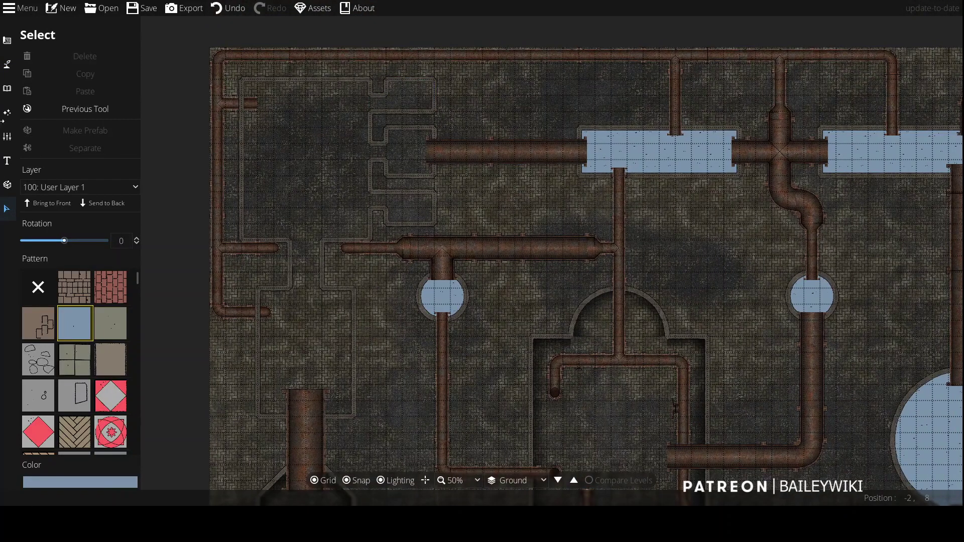
# Step: Draw shadow paths along the walls of the rectangular room north of the octagonal room and its connecting corridor
pyautogui.click(7, 64)
pyautogui.click(51, 131)
pyautogui.scroll(2, 301, 321)
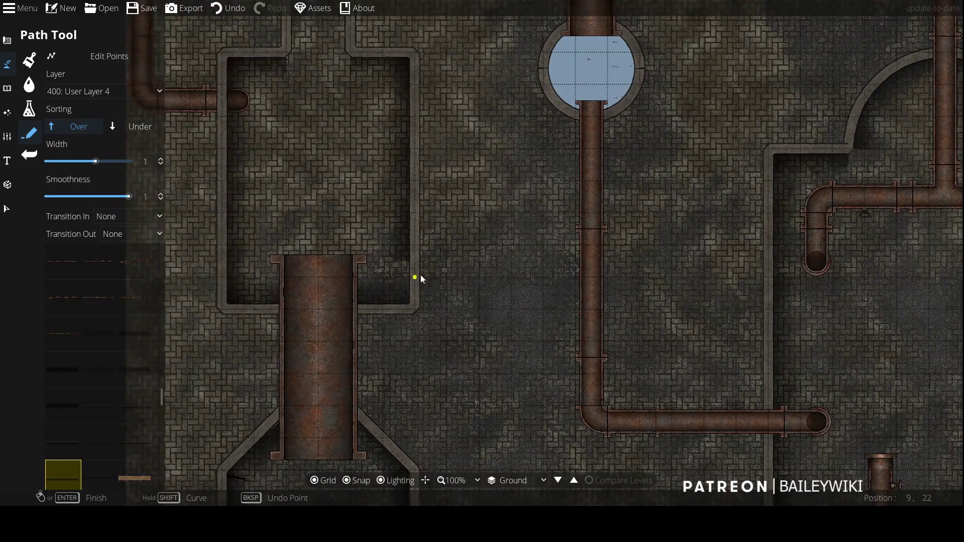
pyautogui.moveTo(421, 265); pyautogui.dragTo(453, 484)
pyautogui.moveTo(401, 251); pyautogui.dragTo(450, 396)
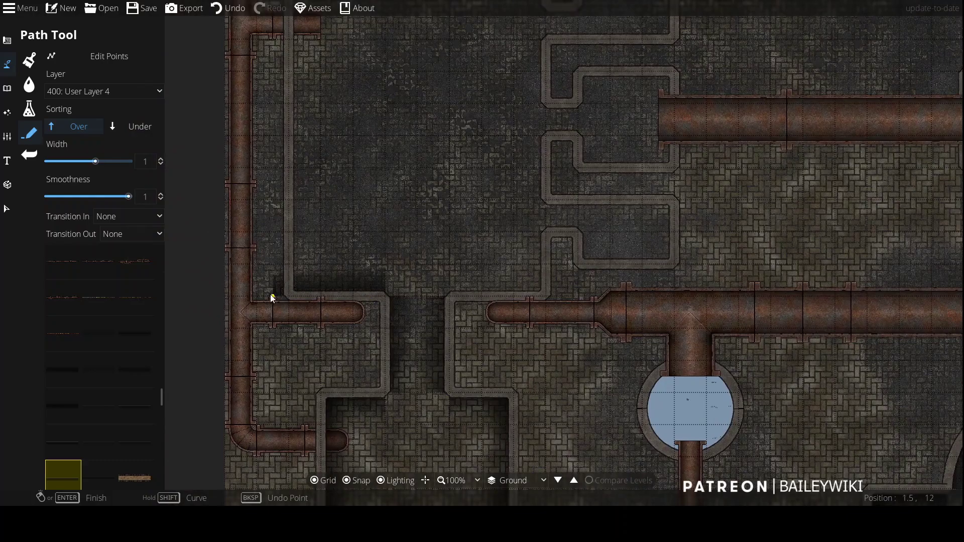
# Step: Draw shadow paths along the inner walls of the large northwest room, leaving the alcove openings free
pyautogui.click(288, 296)
pyautogui.moveTo(289, 238); pyautogui.dragTo(275, 444)
pyautogui.click(274, 181)
pyautogui.click(531, 180)
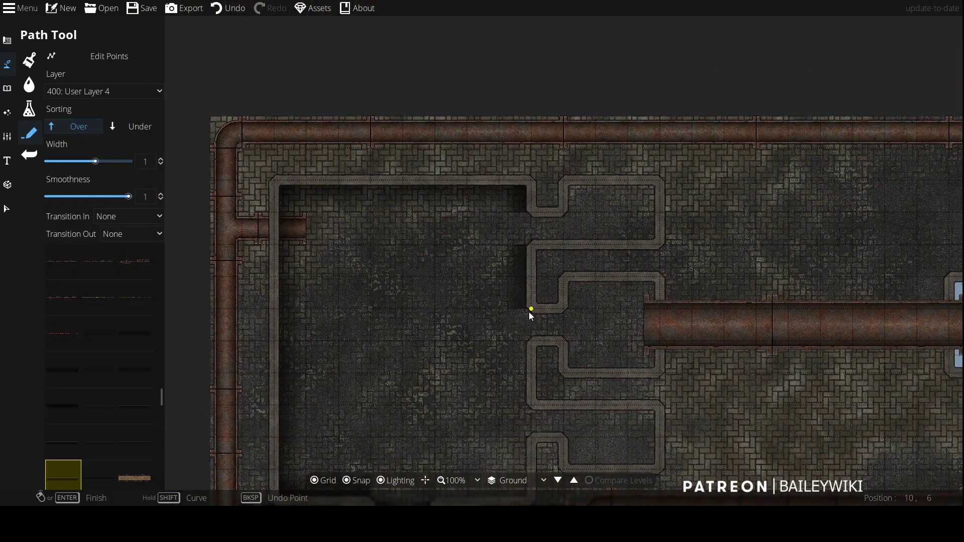
pyautogui.moveTo(532, 384); pyautogui.dragTo(523, 234)
# Step: Draw shadow paths inside the three alcoves east of the large northwest room and along their openings
pyautogui.moveTo(422, 308); pyautogui.dragTo(400, 176)
pyautogui.click(430, 142)
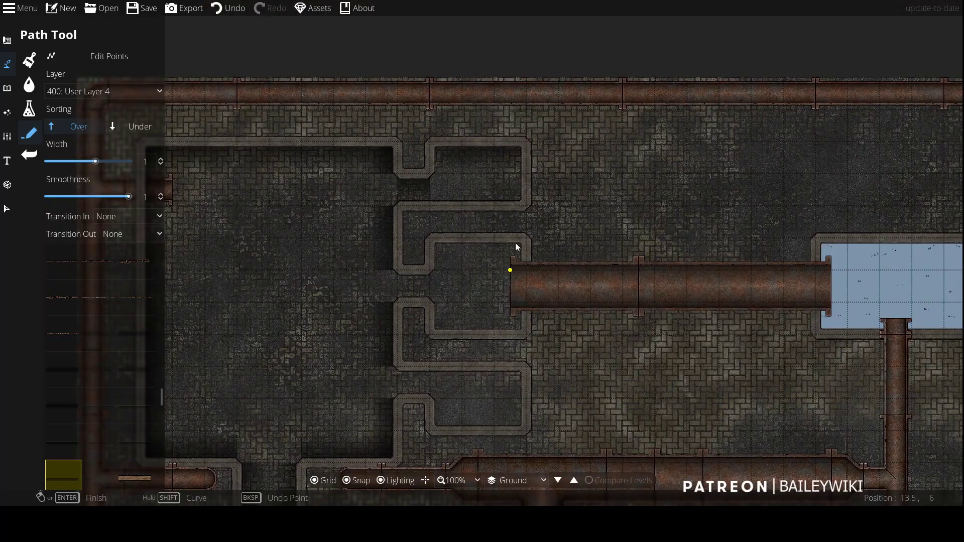
pyautogui.click(523, 198)
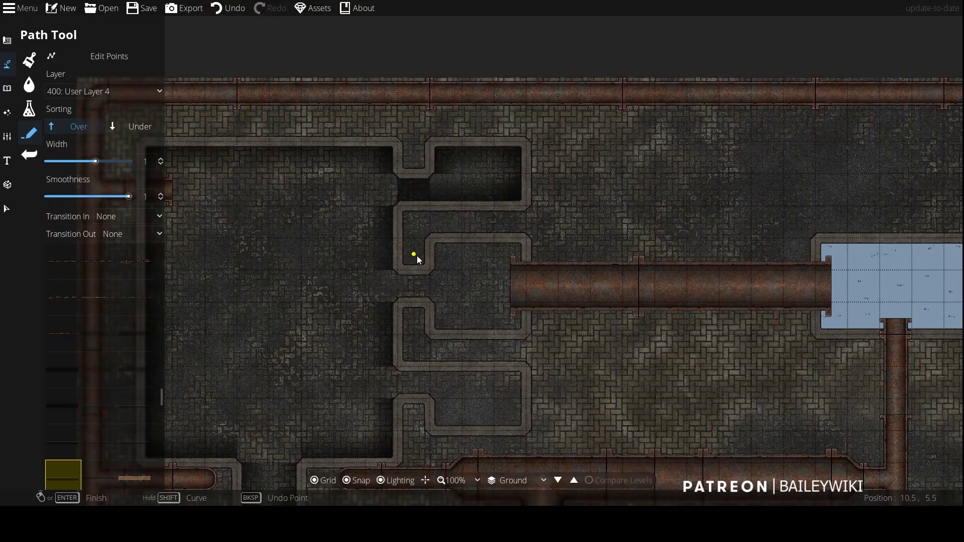
pyautogui.click(431, 272)
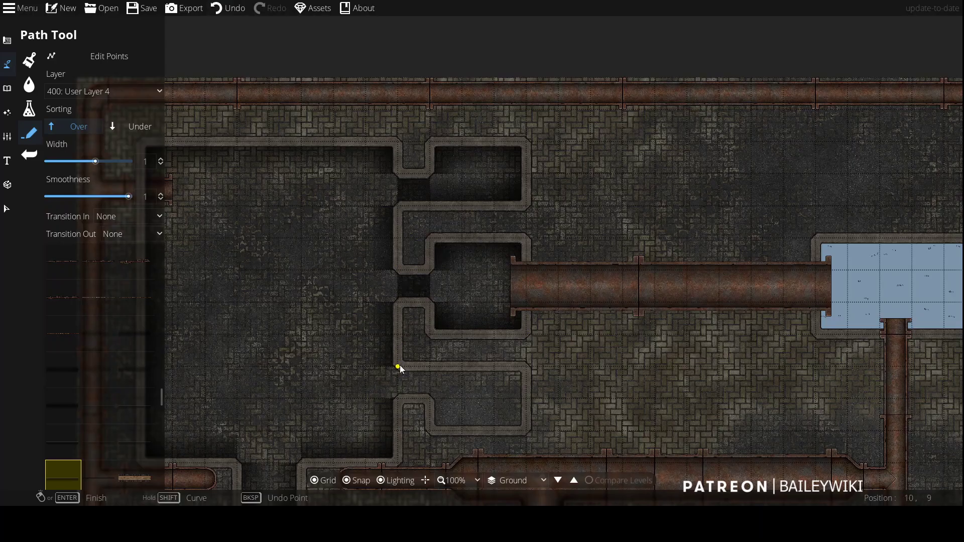
pyautogui.moveTo(415, 363); pyautogui.dragTo(511, 61)
# Step: Search the object library for "shadow" and rotate the Shadow B 60% Circle 1q object for the corridor corner
pyautogui.scroll(-1, 512, 61)
pyautogui.press('o')
pyautogui.click(867, 52)
pyautogui.click(906, 69)
pyautogui.write('shadow')
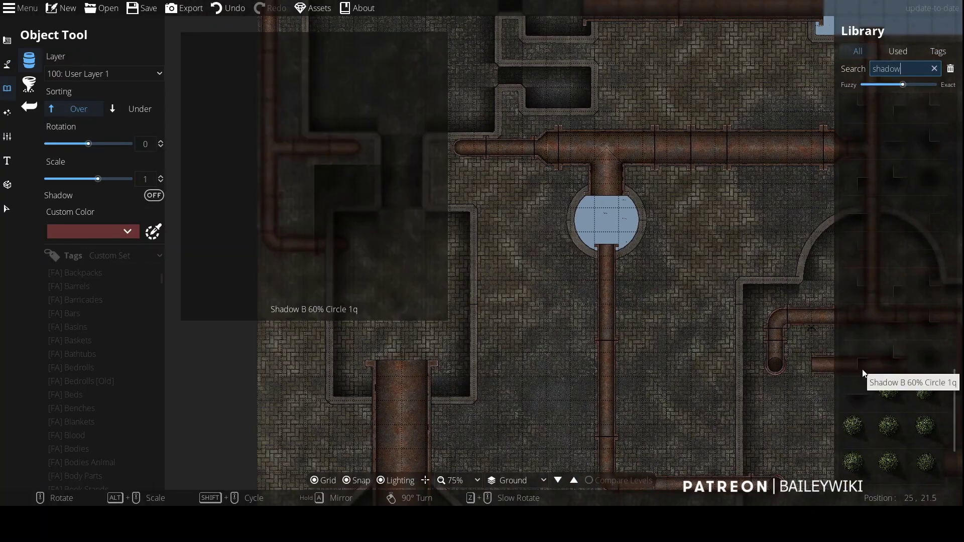
pyautogui.click(864, 374)
pyautogui.scroll(-6, 381, 212)
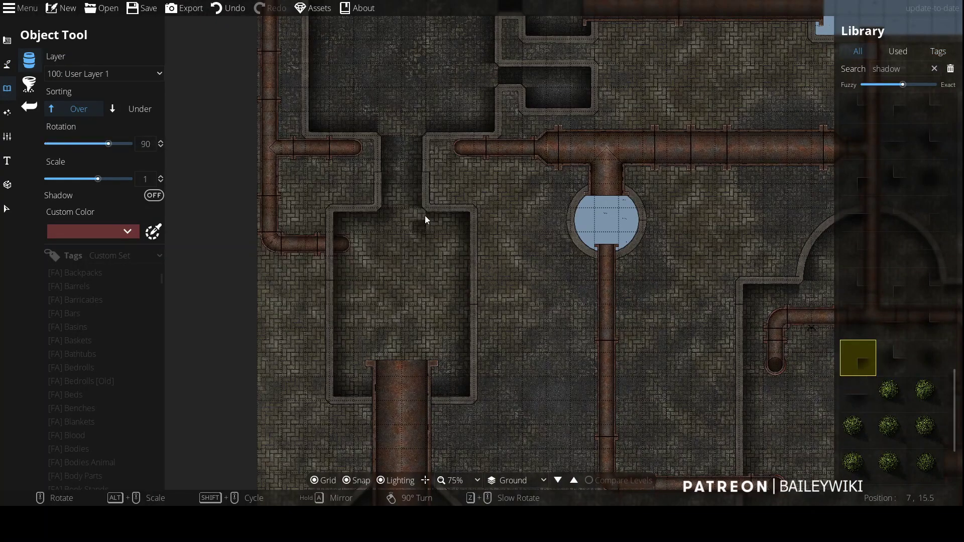
# Step: Place rotated Shadow B 60% Circle 1q pieces at the corners of the alcove openings, undoing a misplaced one
pyautogui.moveTo(494, 49); pyautogui.dragTo(394, 252)
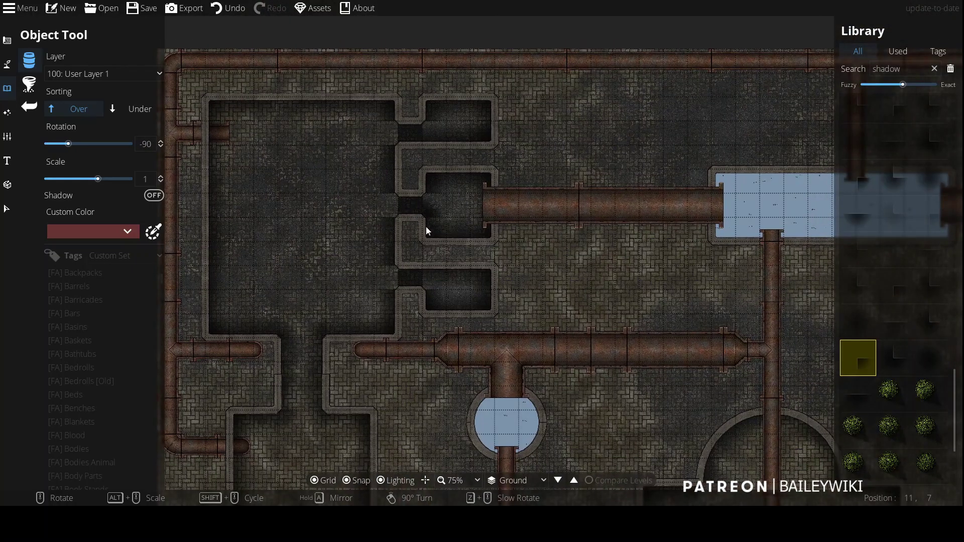
pyautogui.scroll(6, 426, 146)
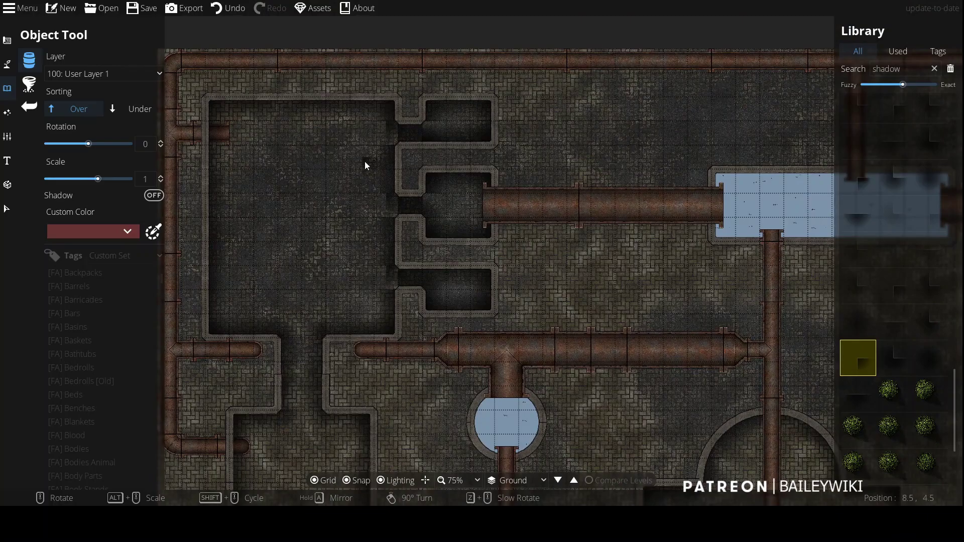
pyautogui.hotkey('ctrl', 'z')
pyautogui.scroll(1, 352, 176)
pyautogui.click(454, 197)
pyautogui.scroll(6, 405, 299)
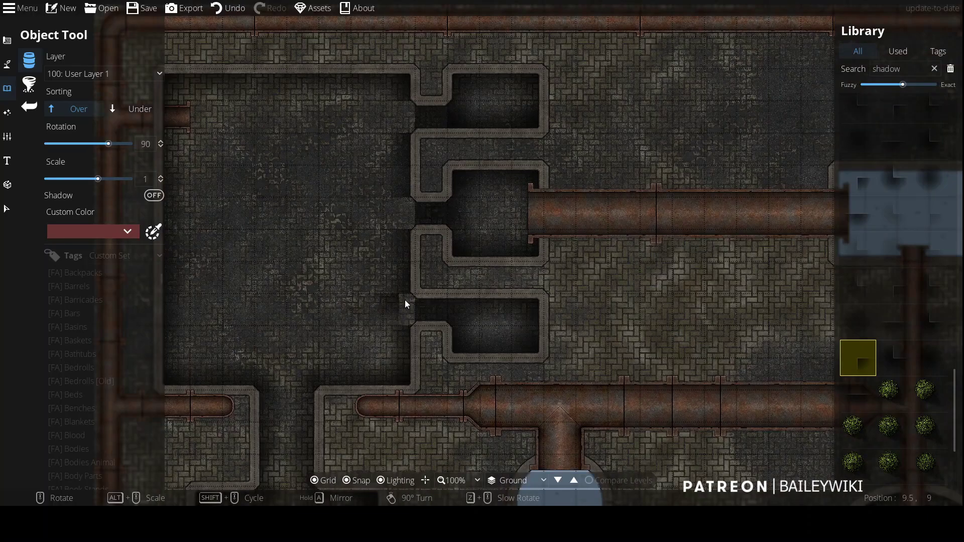
pyautogui.scroll(6, 410, 139)
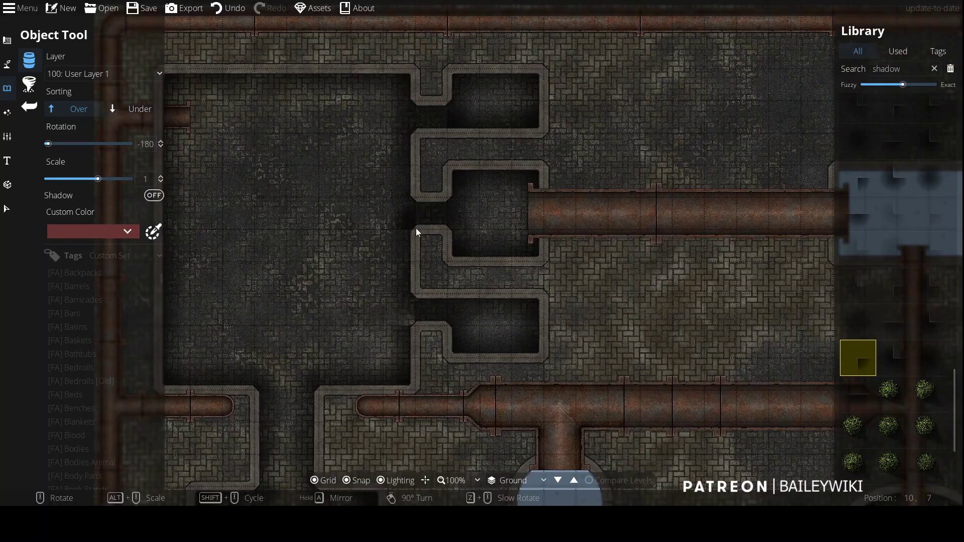
pyautogui.press('Down')
pyautogui.scroll(-1, 586, 387)
pyautogui.scroll(6, 655, 420)
pyautogui.scroll(12, 609, 398)
pyautogui.press('Left')
pyautogui.press('Down')
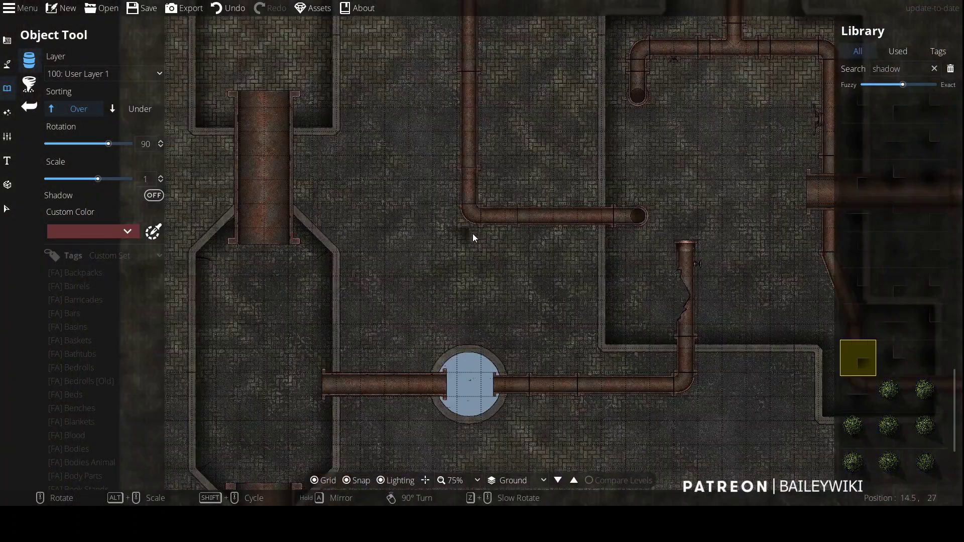
pyautogui.scroll(-1, 473, 238)
pyautogui.press('Down')
pyautogui.press('Right')
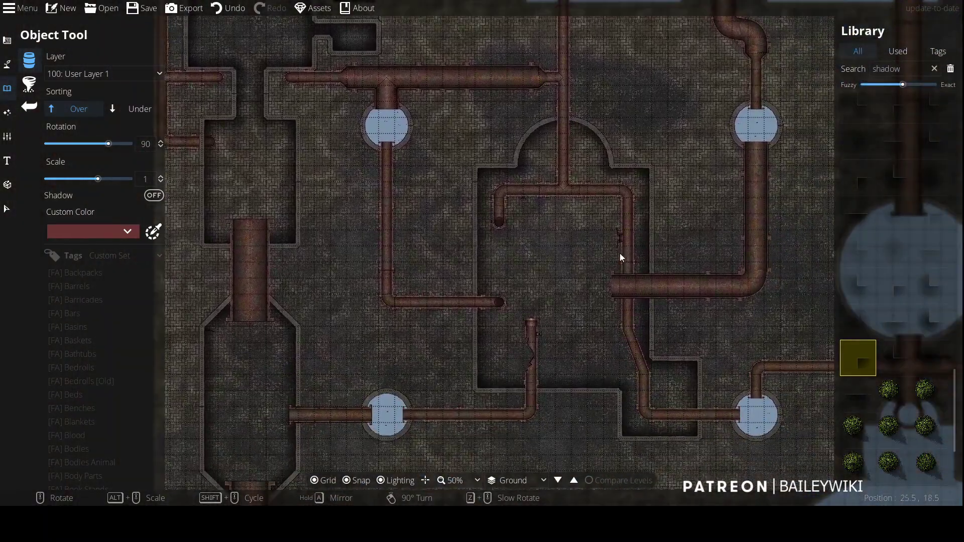
pyautogui.press('Down')
pyautogui.press('Right')
pyautogui.press('v')
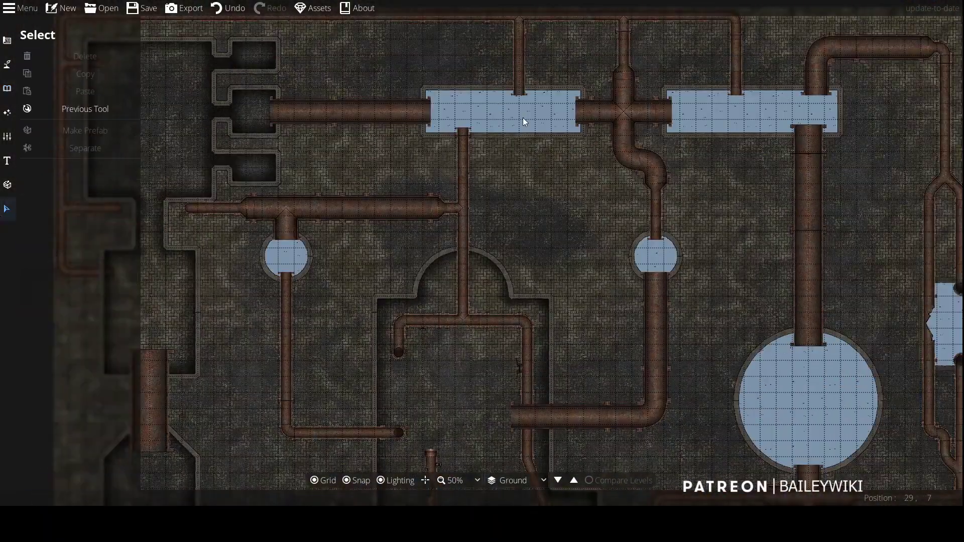
pyautogui.click(523, 120)
pyautogui.click(472, 133)
pyautogui.scroll(3, 471, 133)
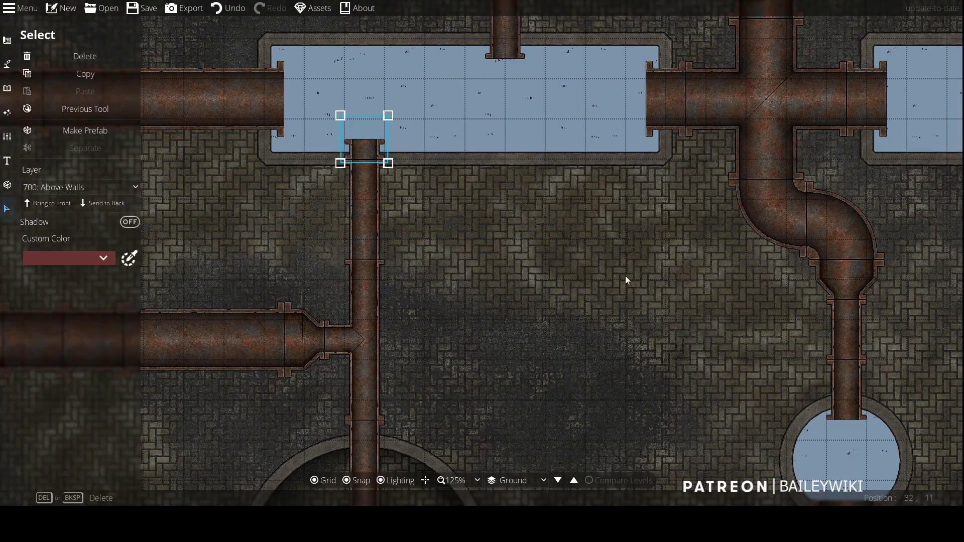
pyautogui.press('Left')
pyautogui.press('Down')
# Step: Delete the blue floor pattern in the small round room below the T-shaped pipe
pyautogui.click(310, 291)
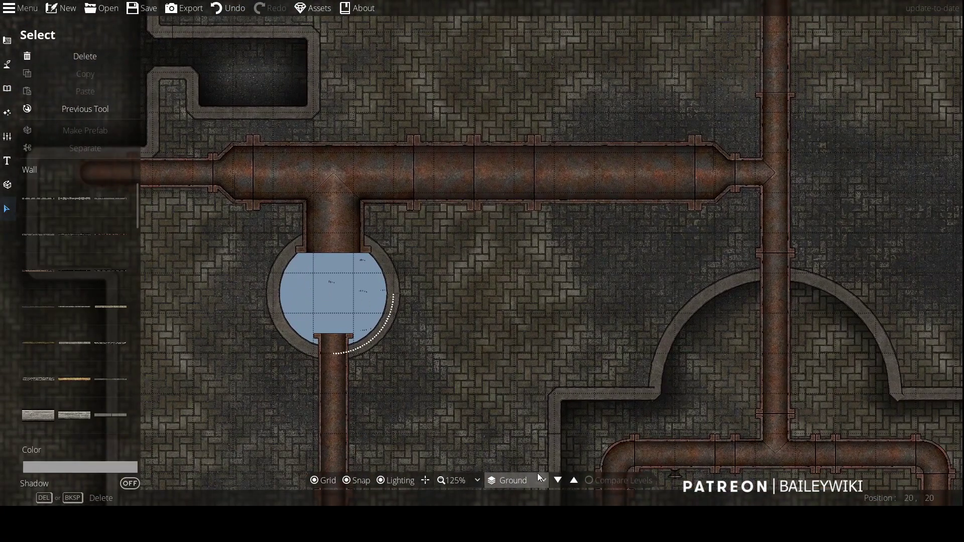
pyautogui.click(329, 294)
pyautogui.click(337, 285)
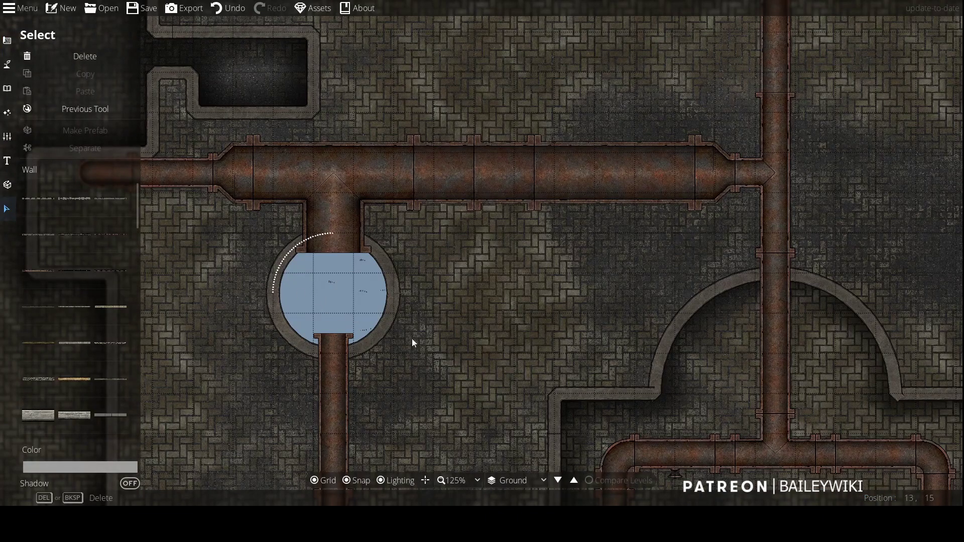
pyautogui.press('Escape')
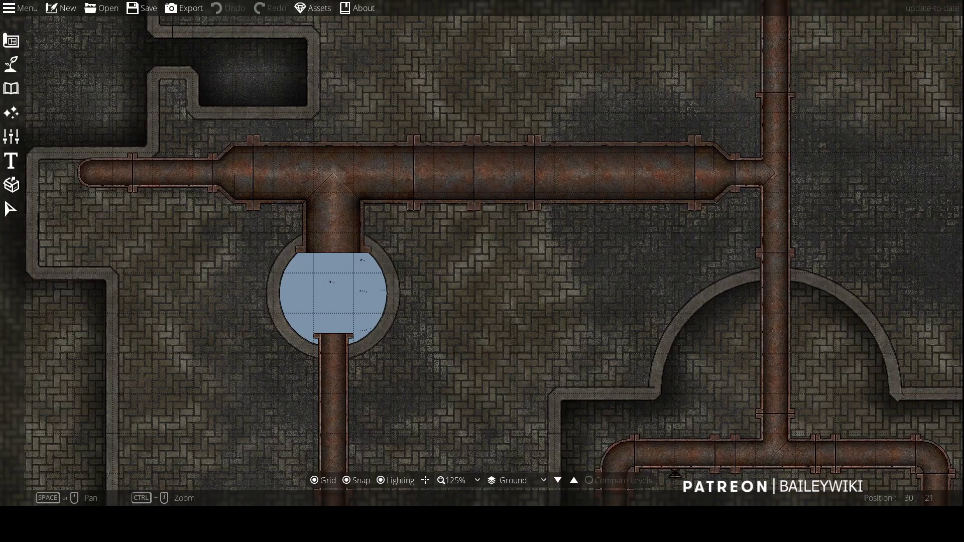
pyautogui.click(284, 276)
pyautogui.press('Delete')
# Step: Draw a curved shadow path on layer 400: User Layer 4 around the small round room below the T-shaped pipe
pyautogui.click(11, 64)
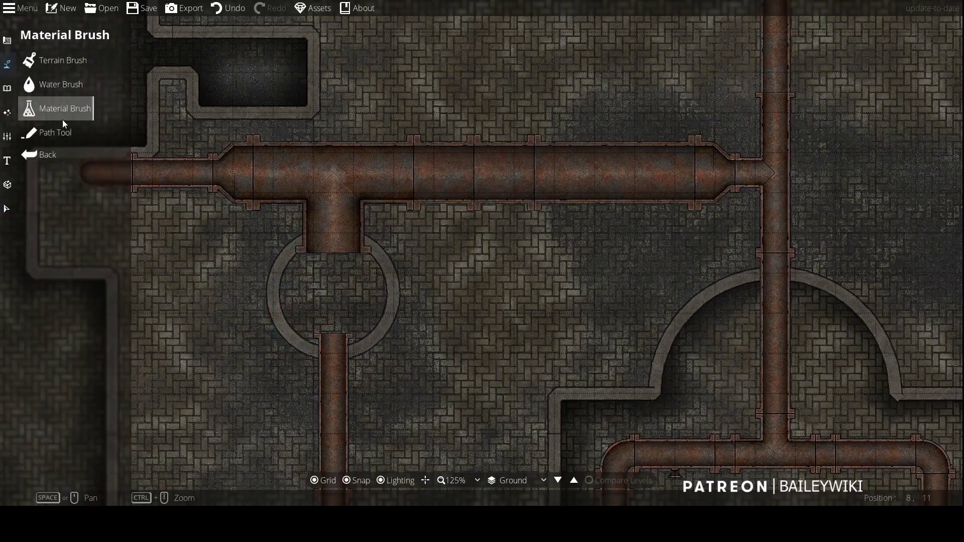
pyautogui.click(60, 129)
pyautogui.scroll(-10, 119, 363)
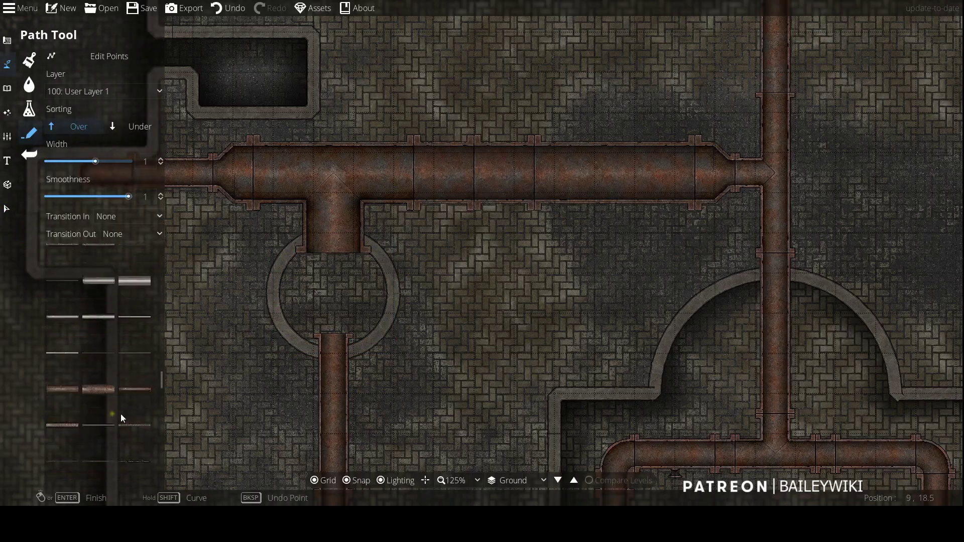
pyautogui.scroll(-2, 171, 292)
pyautogui.scroll(2, 171, 292)
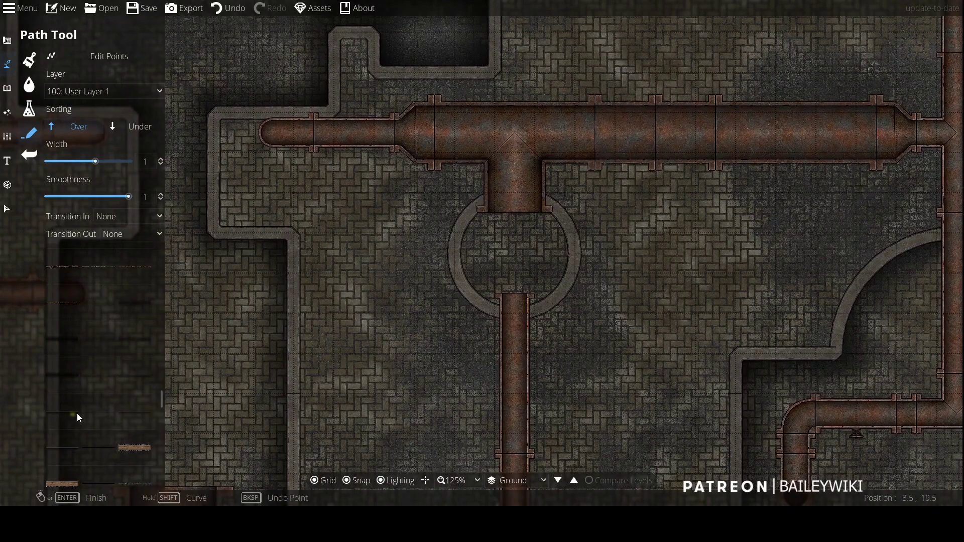
pyautogui.scroll(-2, 70, 432)
pyautogui.click(126, 91)
pyautogui.click(133, 211)
pyautogui.click(517, 195)
pyautogui.click(576, 219)
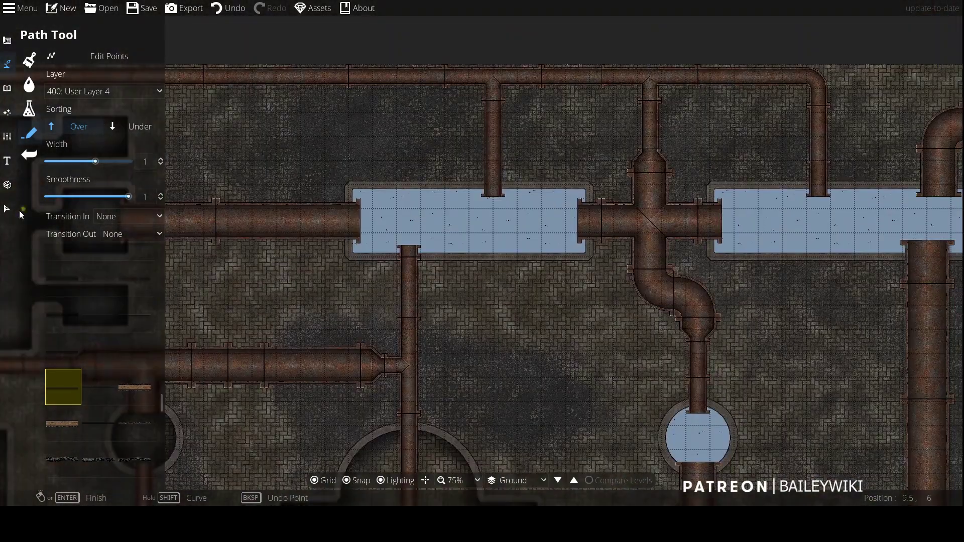
# Step: Delete the blue floor patterns in the two wide northern rooms and the small round room below the S-bend pipe
pyautogui.click(7, 209)
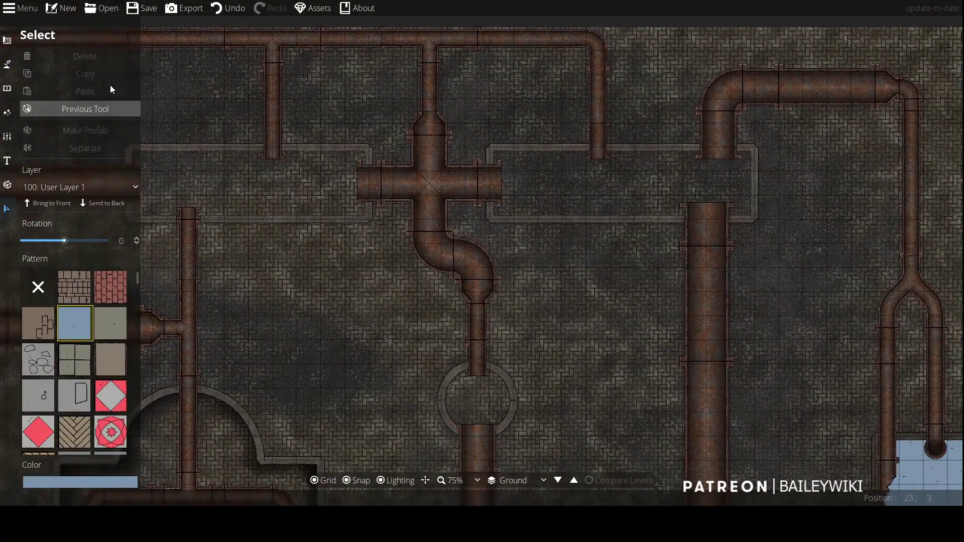
pyautogui.click(95, 108)
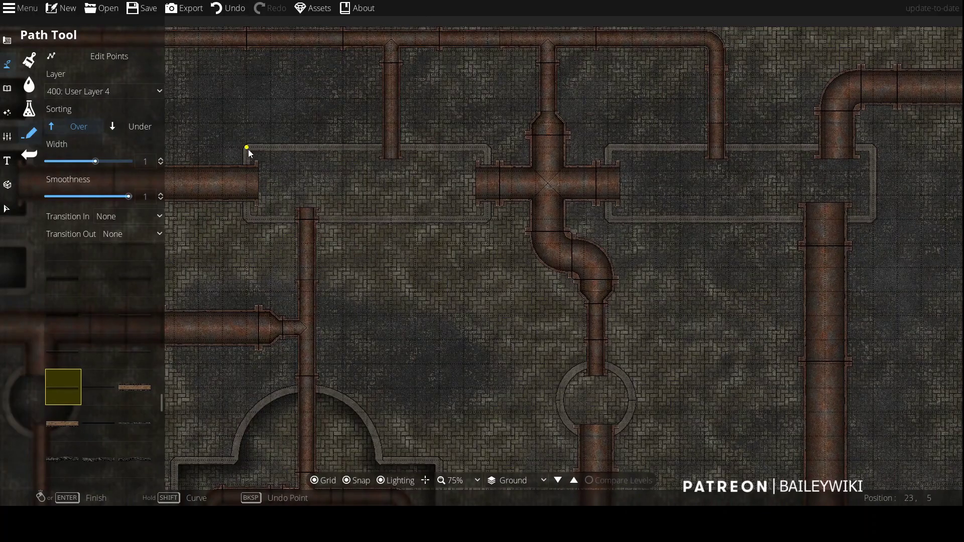
# Step: Draw shadow paths along the inner walls of the two wide rectangular rooms joined by the cross-shaped pipe
pyautogui.click(488, 219)
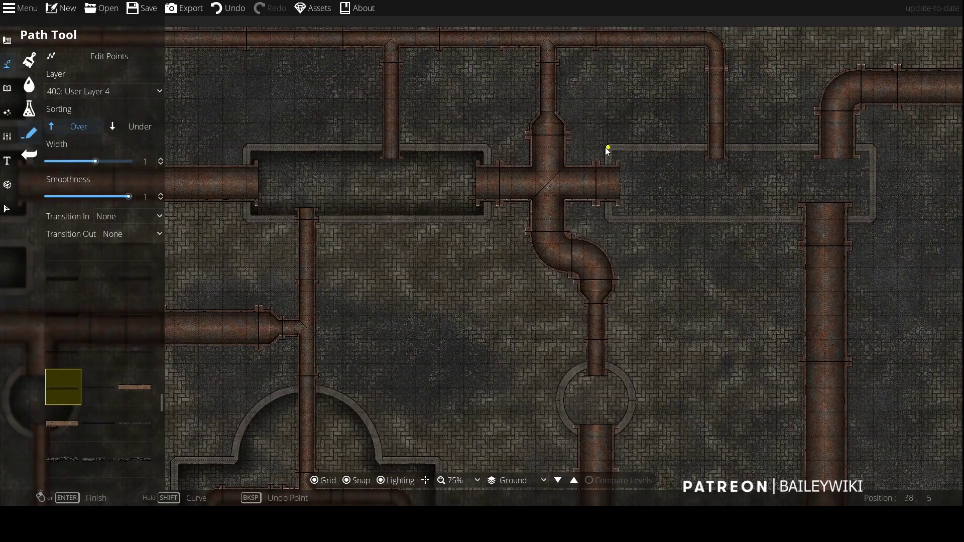
pyautogui.click(606, 149)
pyautogui.click(872, 151)
pyautogui.click(872, 218)
pyautogui.click(610, 218)
# Step: Draw a curved shadow path around the small round room below the S-bend pipe
pyautogui.click(598, 364)
pyautogui.click(631, 401)
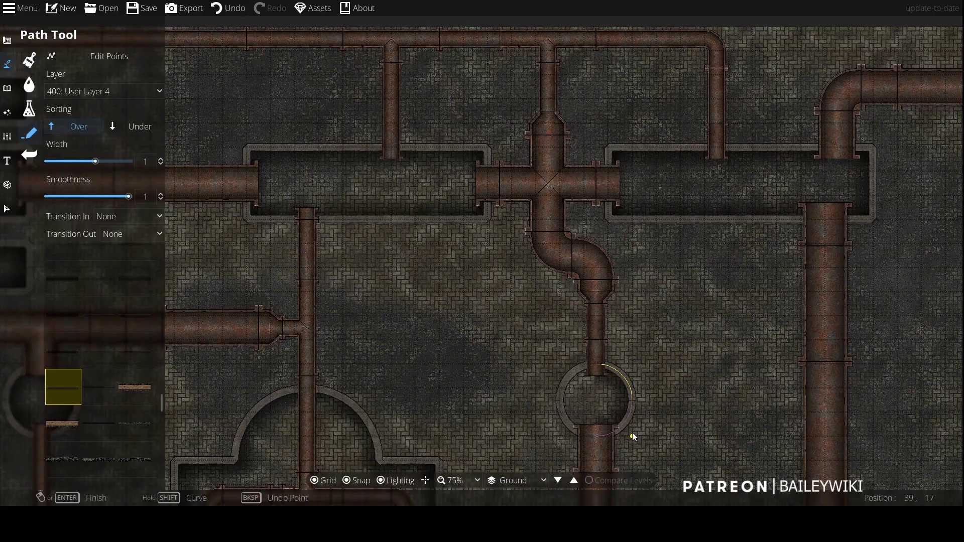
pyautogui.press('d')
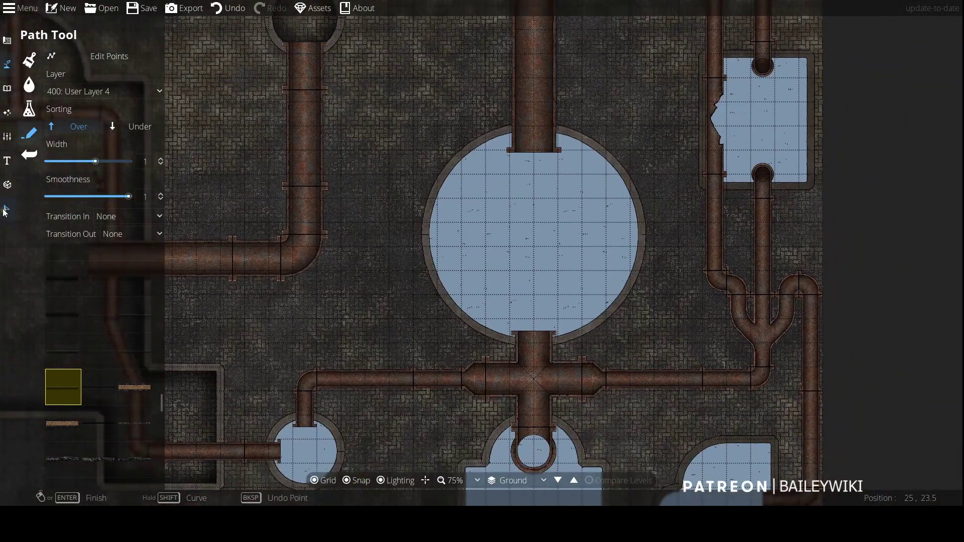
# Step: Delete the blue floor patterns in the large round room, the broken-pipe room, the small southern round room and the curved-wall eastern room
pyautogui.press('v')
pyautogui.click(512, 250)
pyautogui.press('Delete')
pyautogui.press('s')
pyautogui.click(285, 316)
pyautogui.press('Delete')
pyautogui.click(713, 341)
pyautogui.press('Delete')
# Step: Draw a curved shadow path around the inner wall of the large round room with the Path Tool
pyautogui.click(7, 64)
pyautogui.click(46, 135)
pyautogui.press('w')
pyautogui.click(461, 160)
pyautogui.keyDown('shift'); pyautogui.click(569, 162); pyautogui.keyUp('shift')
pyautogui.keyDown('shift'); pyautogui.click(569, 378); pyautogui.keyUp('shift')
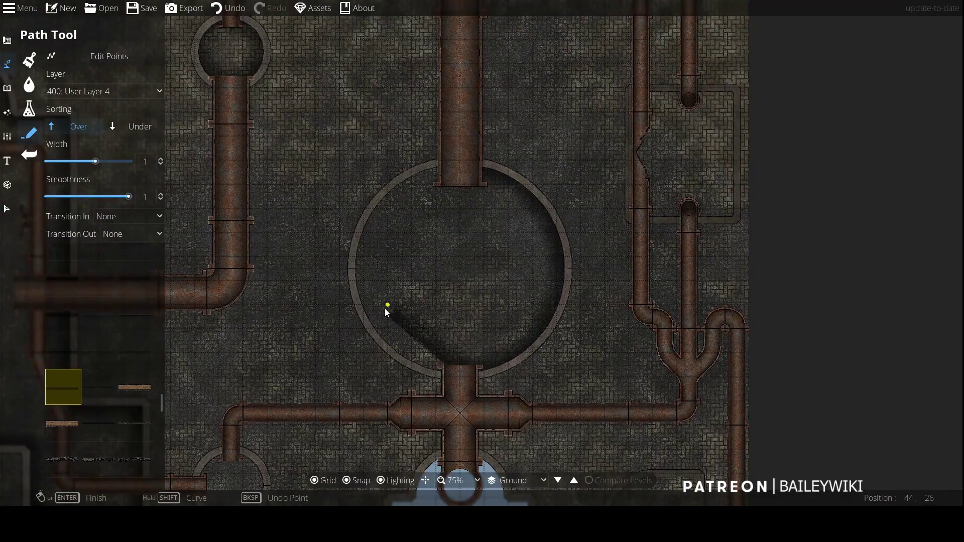
pyautogui.keyDown('shift'); pyautogui.click(355, 378); pyautogui.keyUp('shift')
pyautogui.keyDown('shift'); pyautogui.click(461, 161); pyautogui.keyUp('shift')
# Step: Draw a shadow path along the inner walls of the rectangular eastern room with the broken pipe
pyautogui.click(729, 90)
pyautogui.click(736, 211)
pyautogui.click(633, 219)
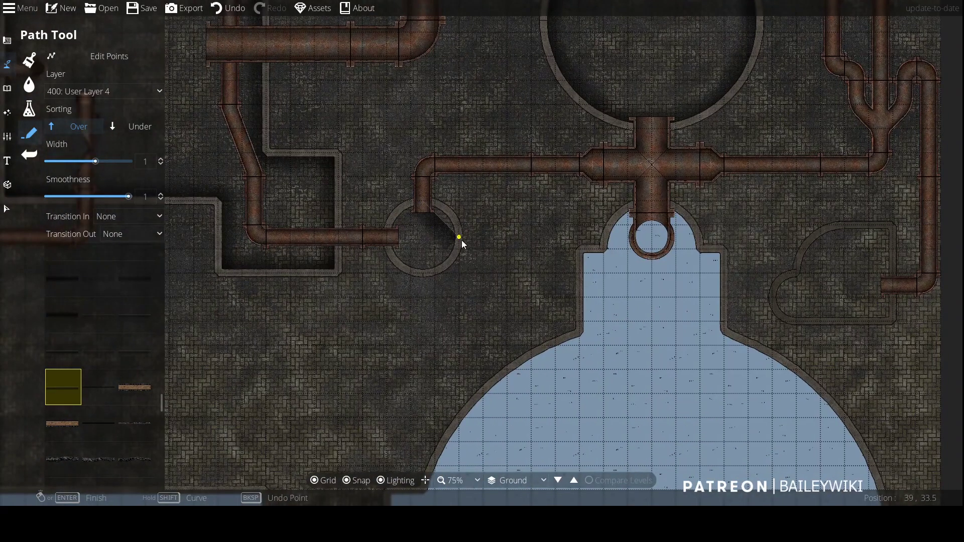
# Step: Draw a curved shadow path around the small round room southwest of the large round room
pyautogui.keyDown('shift'); pyautogui.click(462, 203); pyautogui.keyUp('shift')
pyautogui.keyDown('shift'); pyautogui.click(461, 275); pyautogui.keyUp('shift')
pyautogui.keyDown('shift'); pyautogui.click(391, 278); pyautogui.keyUp('shift')
pyautogui.rightClick(391, 202)
# Step: Draw shadow paths along both side walls of the huge southern round chamber's northern inlet and around its rounded alcove
pyautogui.moveTo(724, 250); pyautogui.dragTo(558, 202)
pyautogui.click(558, 202)
pyautogui.rightClick(559, 285)
pyautogui.click(413, 284)
pyautogui.rightClick(416, 204)
pyautogui.hotkey('ctrl', 'z')
pyautogui.click(414, 284)
pyautogui.rightClick(416, 204)
pyautogui.click(483, 159)
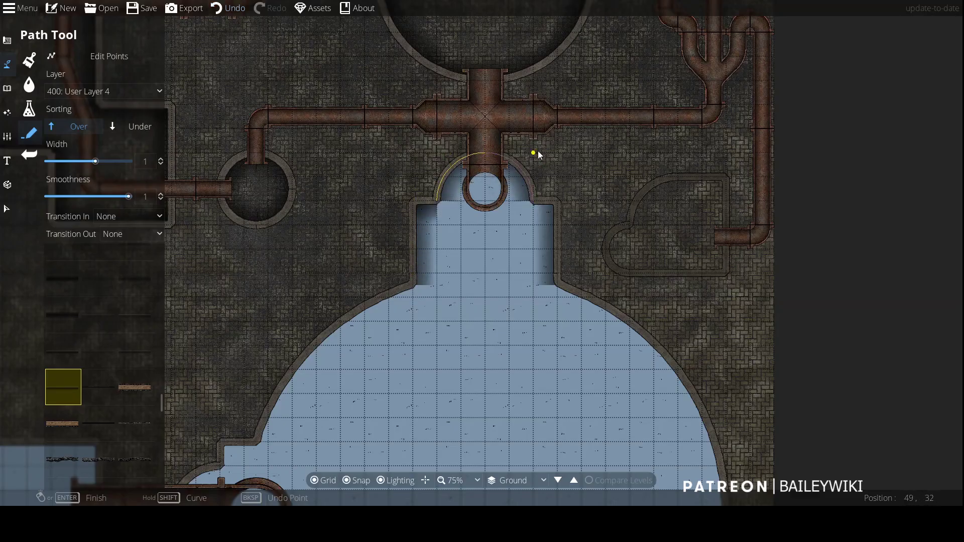
pyautogui.hotkey('ctrl', 'z')
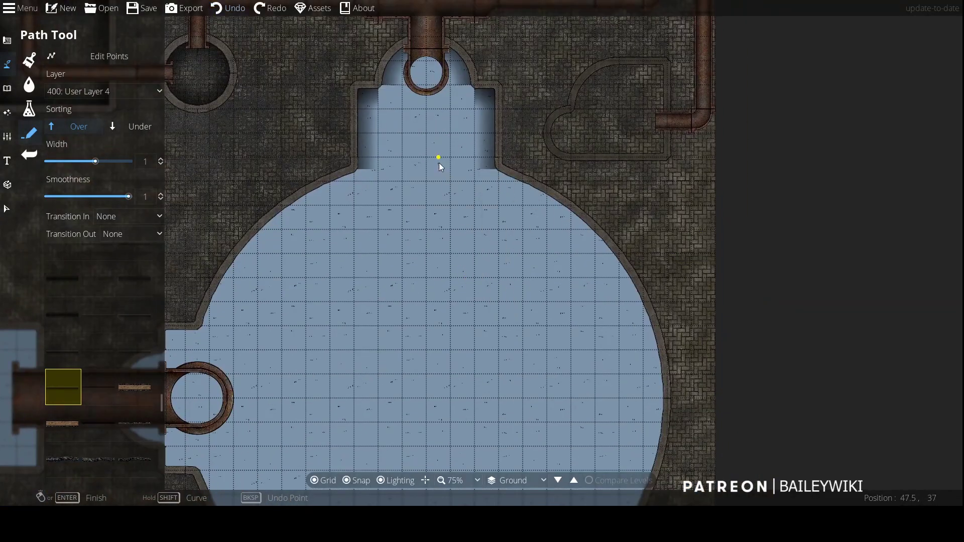
# Step: Draw curved shadow paths along the eastern half of the huge southern round chamber's wall
pyautogui.click(426, 158)
pyautogui.click(663, 400)
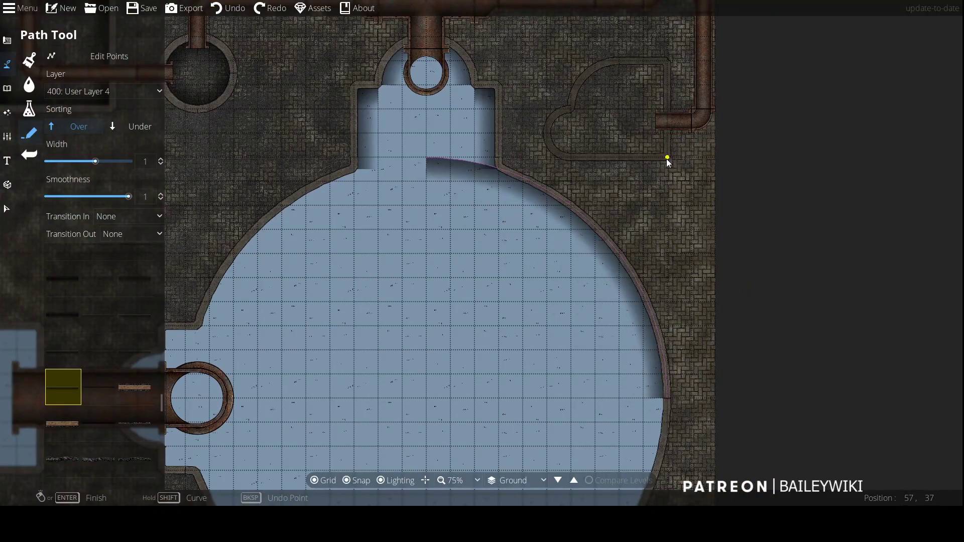
pyautogui.rightClick(667, 159)
pyautogui.click(667, 398)
pyautogui.moveTo(667, 399); pyautogui.dragTo(631, 231)
pyautogui.moveTo(491, 473); pyautogui.dragTo(573, 325)
pyautogui.moveTo(474, 310); pyautogui.dragTo(481, 372)
pyautogui.click(482, 373)
pyautogui.rightClick(481, 373)
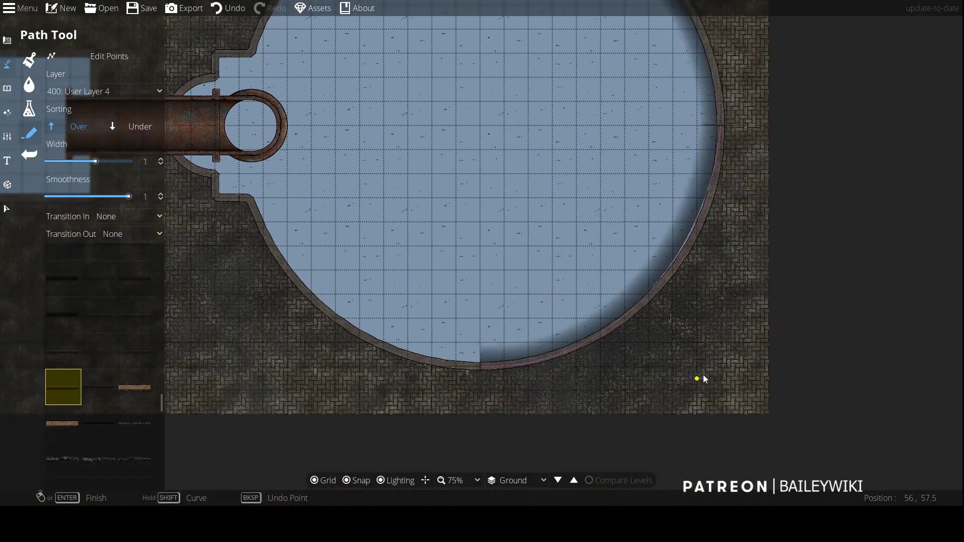
# Step: Draw curved shadow paths along the western half of the huge round chamber, closing the circle at its northern opening
pyautogui.click(481, 367)
pyautogui.moveTo(309, 265); pyautogui.dragTo(512, 255)
pyautogui.click(441, 111)
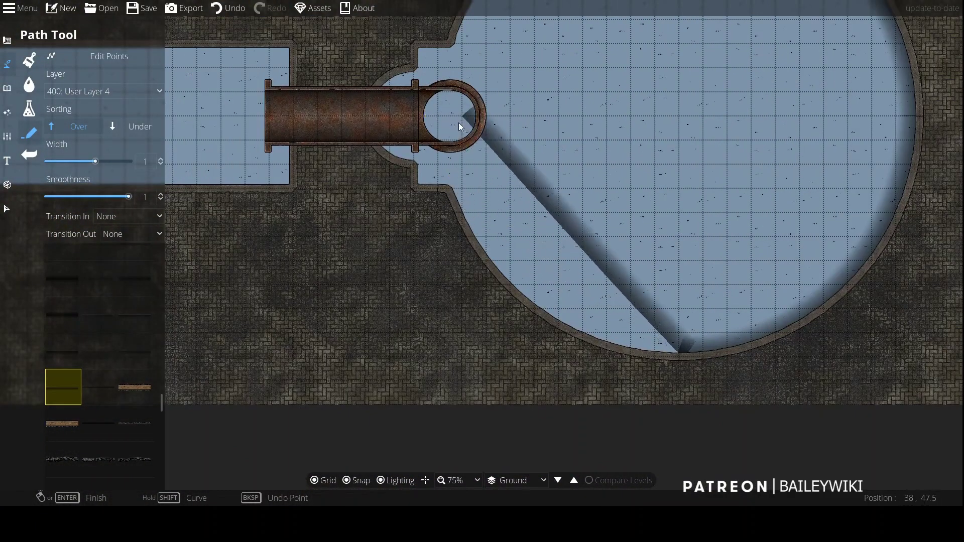
pyautogui.moveTo(438, 231); pyautogui.dragTo(431, 431)
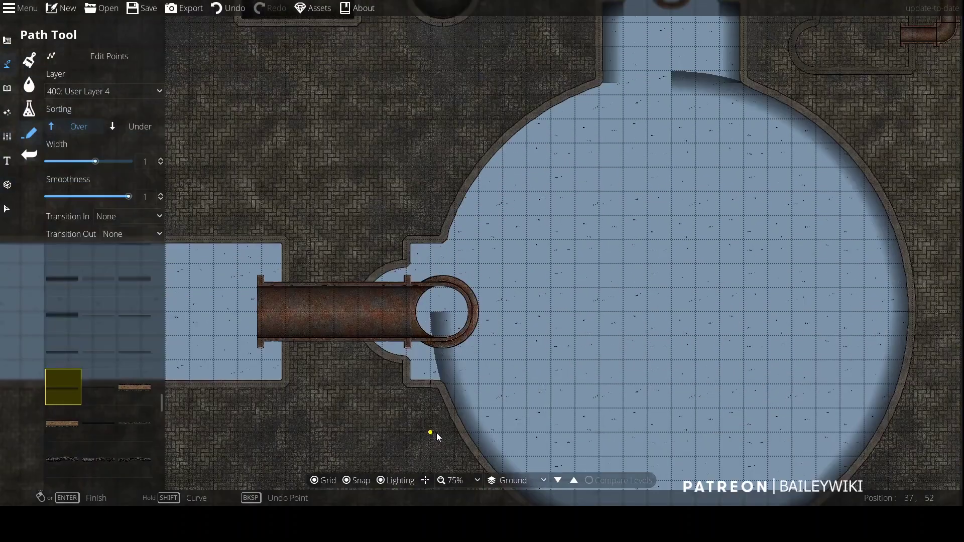
pyautogui.keyDown('shift'); pyautogui.click(423, 86); pyautogui.keyUp('shift')
pyautogui.rightClick(423, 85)
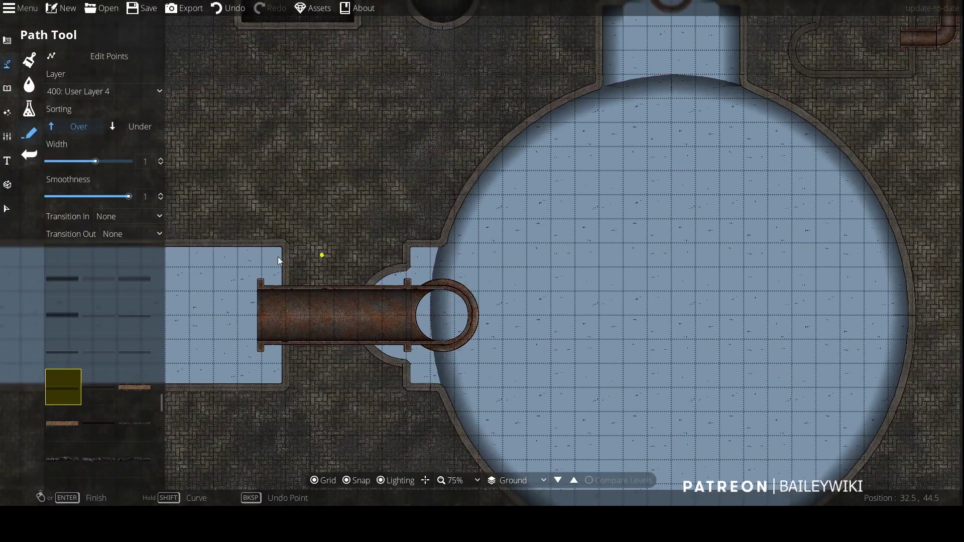
# Step: Edit the round chamber's shadow paths and remove the points that cross its western and northern openings
pyautogui.click(109, 56)
pyautogui.click(435, 319)
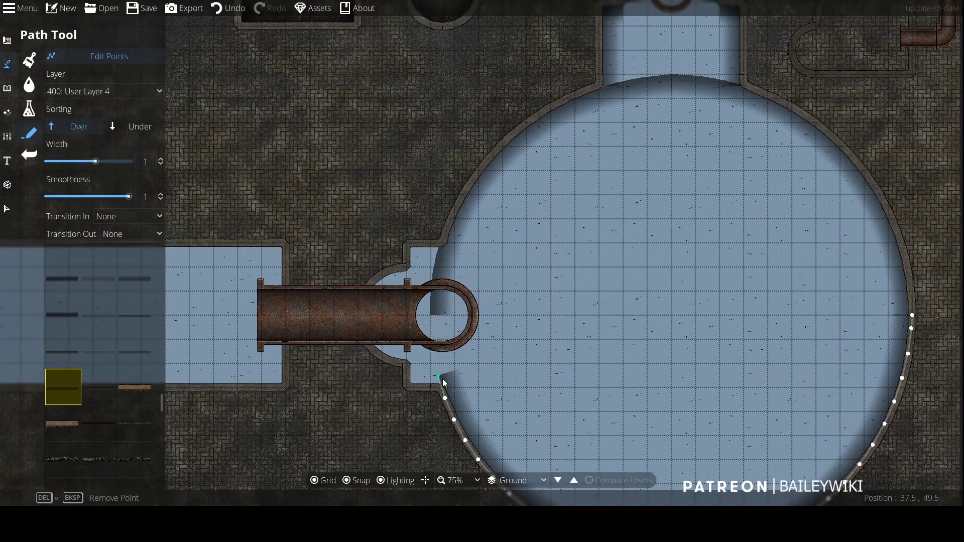
pyautogui.click(430, 300)
pyautogui.click(670, 73)
pyautogui.press('Delete')
pyautogui.click(661, 77)
pyautogui.press('Delete')
pyautogui.press('Delete')
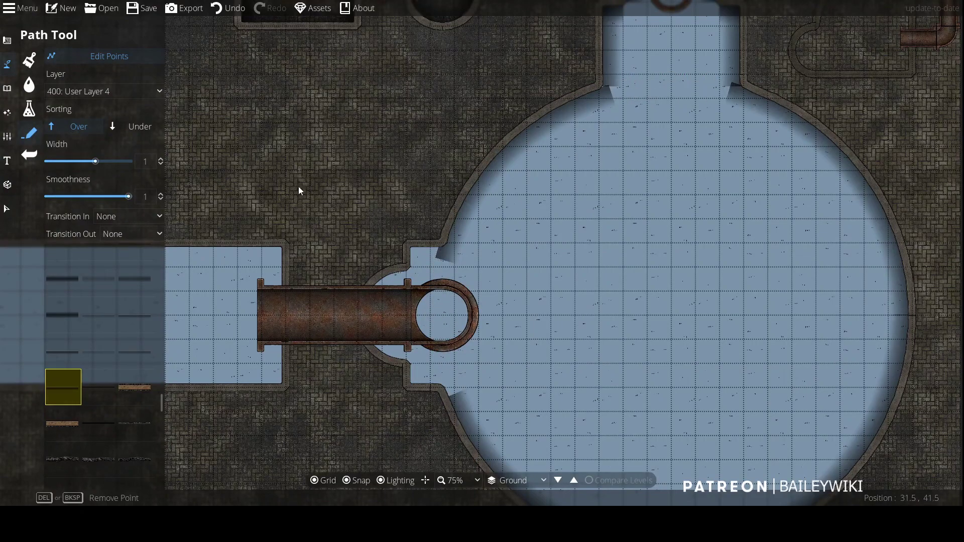
# Step: With snapping off, move the shadow path end points at the northern opening onto the corners where the inlet meets the round wall
pyautogui.scroll(5, 299, 189)
pyautogui.scroll(-2, 553, 140)
pyautogui.click(561, 246)
pyautogui.click(719, 297)
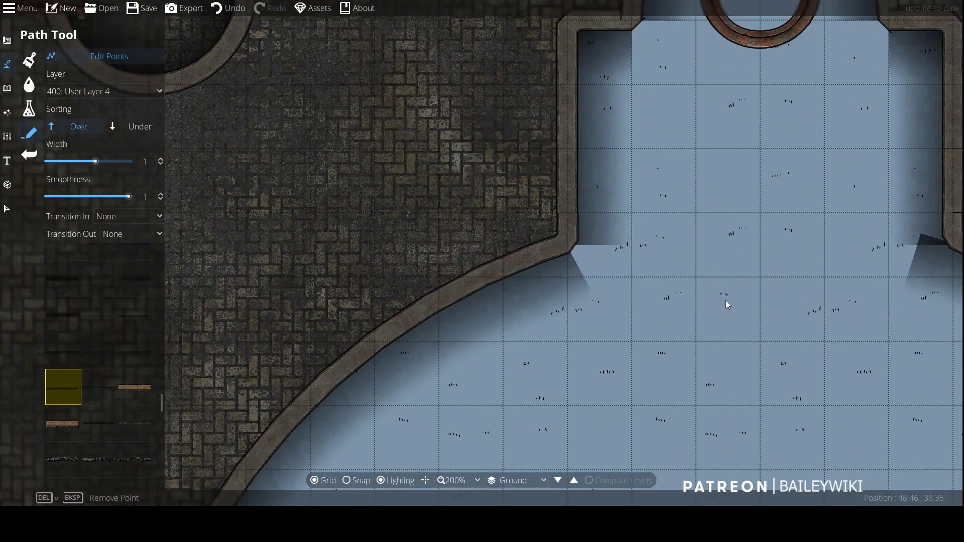
pyautogui.hscroll(5, 555, 244)
pyautogui.click(592, 250)
pyautogui.click(323, 381)
pyautogui.hscroll(-3, 425, 222)
pyautogui.click(420, 228)
pyautogui.moveTo(419, 228); pyautogui.dragTo(425, 227)
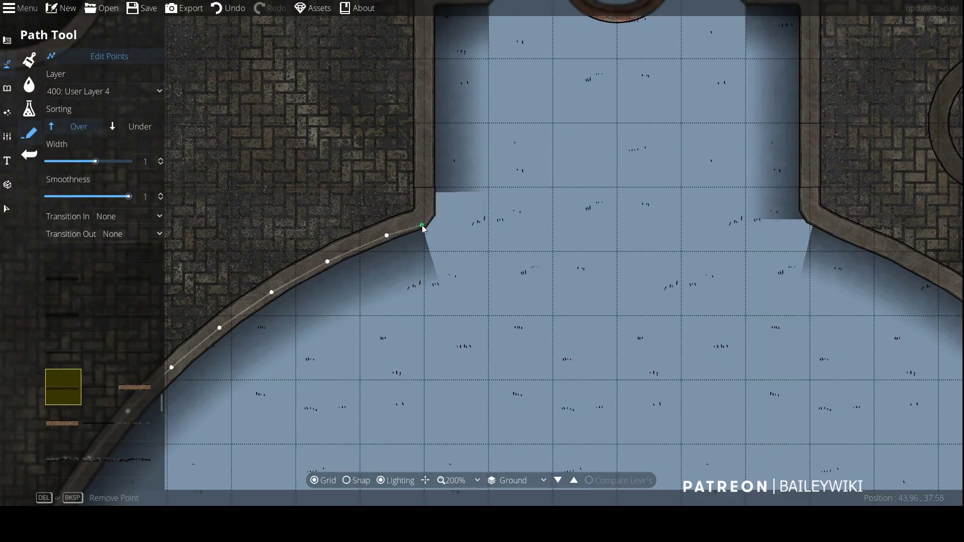
pyautogui.press('s')
pyautogui.moveTo(426, 192); pyautogui.dragTo(425, 218)
pyautogui.moveTo(560, 256); pyautogui.dragTo(512, 261)
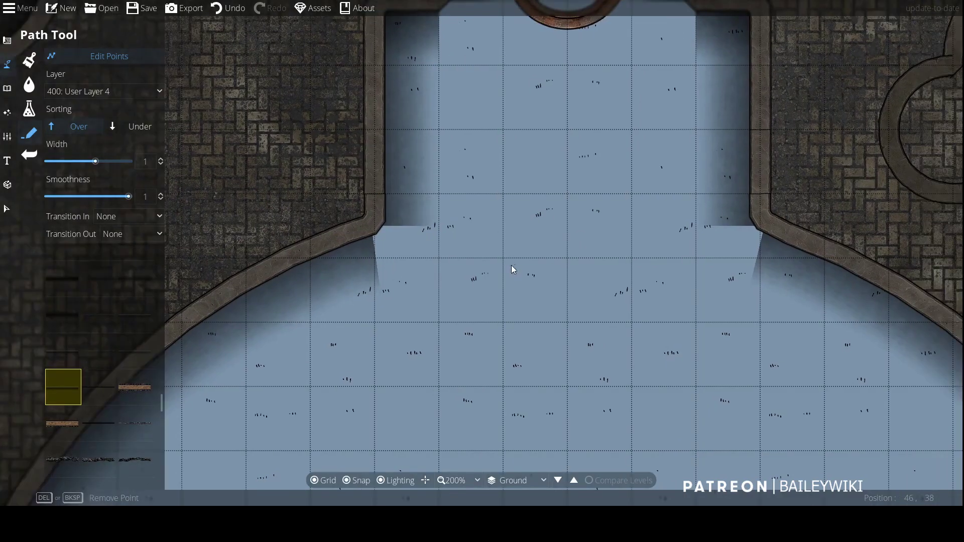
# Step: Adjust the curved shadow path points at the western opening so both ends meet the wall corners
pyautogui.scroll(-3, 512, 261)
pyautogui.scroll(2, 442, 261)
pyautogui.press('s')
pyautogui.moveTo(408, 206); pyautogui.dragTo(400, 256)
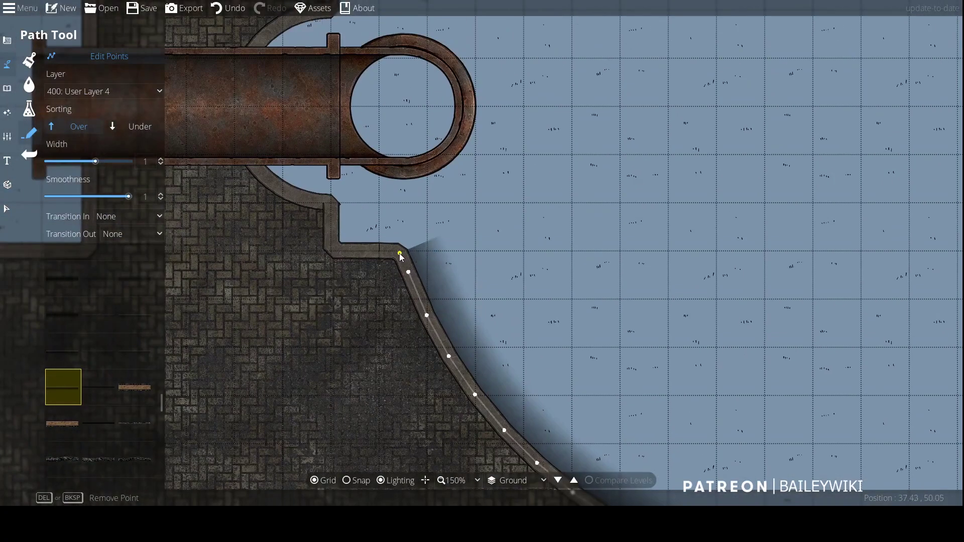
pyautogui.moveTo(409, 296); pyautogui.dragTo(409, 294)
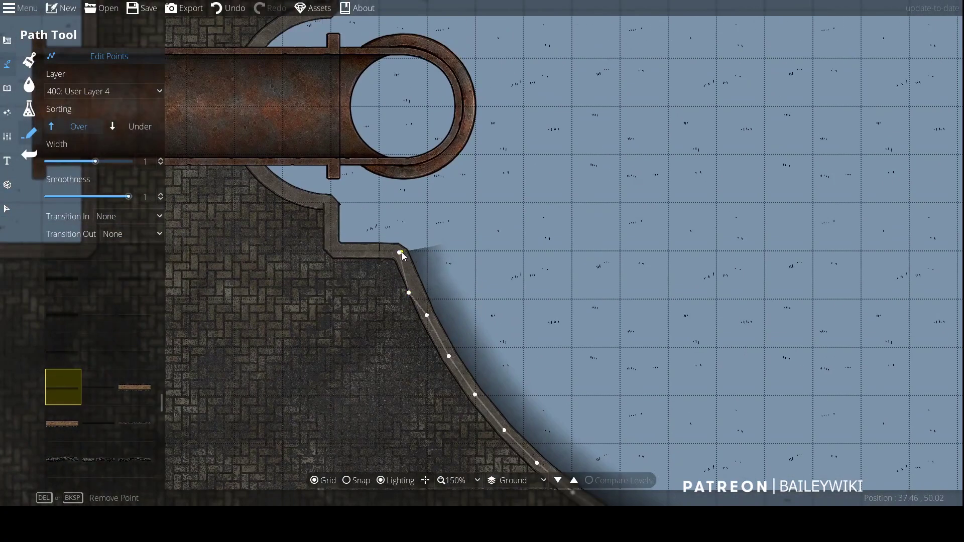
pyautogui.press('Up')
pyautogui.click(395, 142)
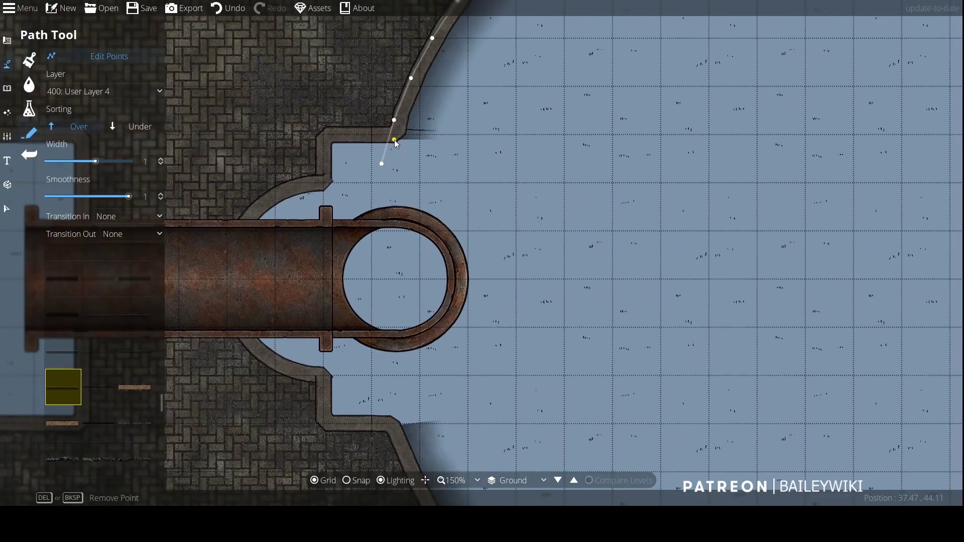
pyautogui.press('Down')
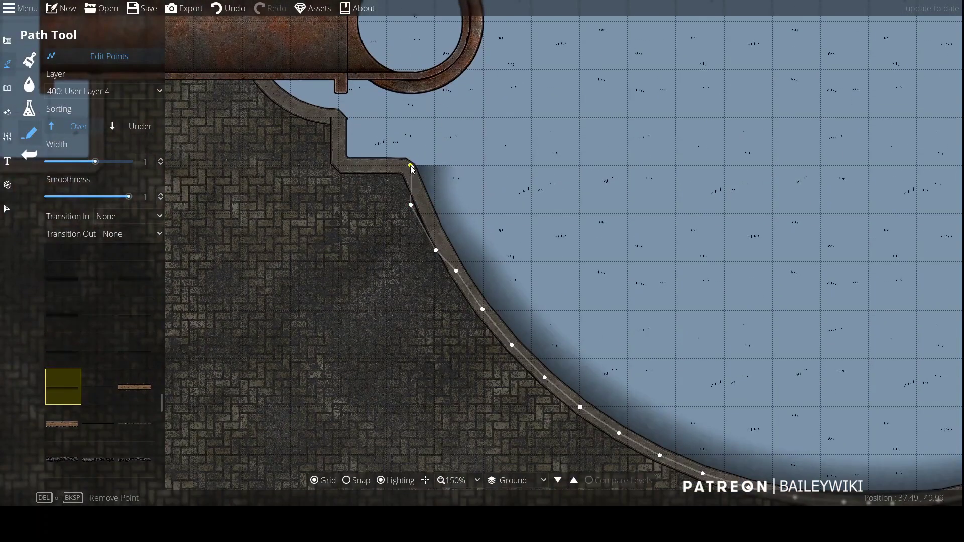
# Step: Reshape the curved shadow's points at the northeastern wall corner and extend the inlet's eastern shadow to it
pyautogui.press('Right')
pyautogui.press('Up')
pyautogui.moveTo(465, 201); pyautogui.dragTo(516, 217)
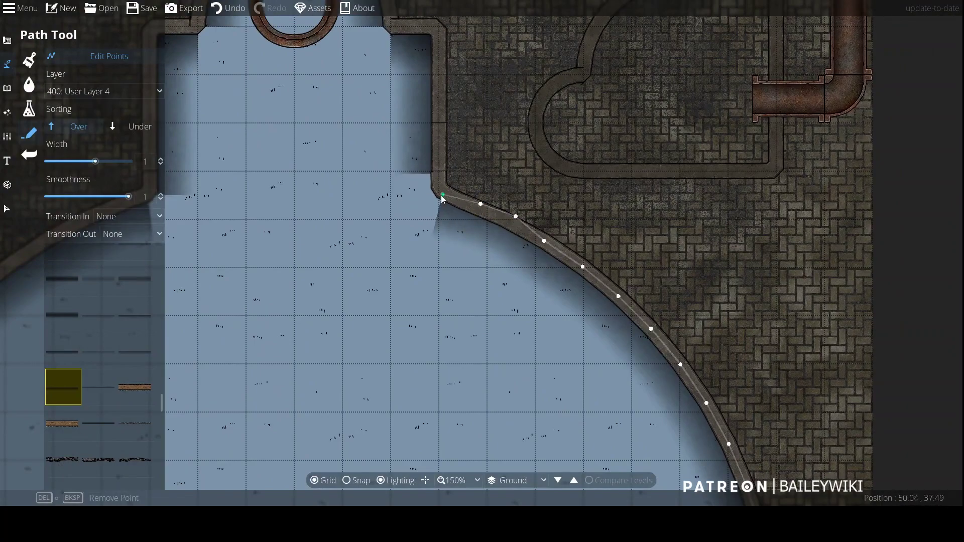
pyautogui.click(439, 182)
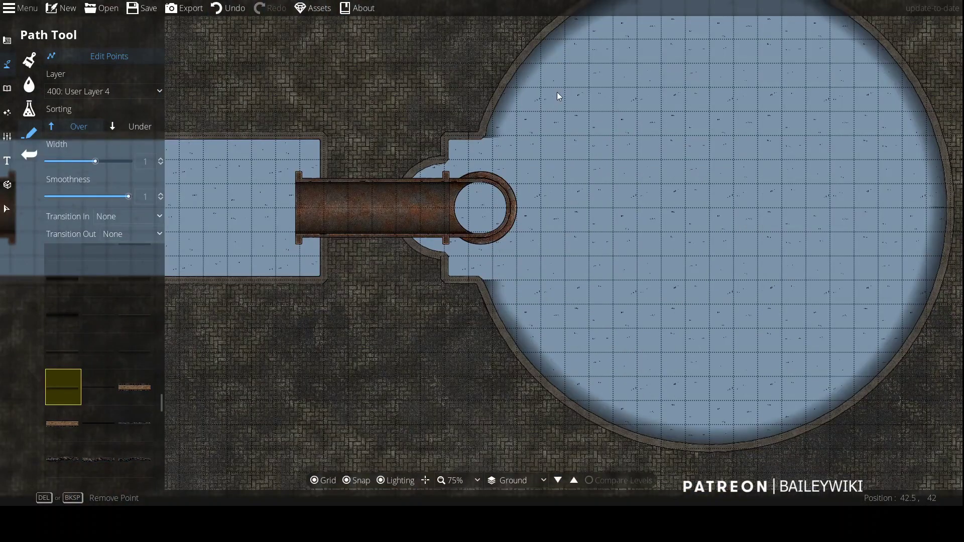
# Step: Draw shadow paths along the western inlet's walls and rounded alcove around the large pipe
pyautogui.click(491, 224)
pyautogui.scroll(3, 491, 224)
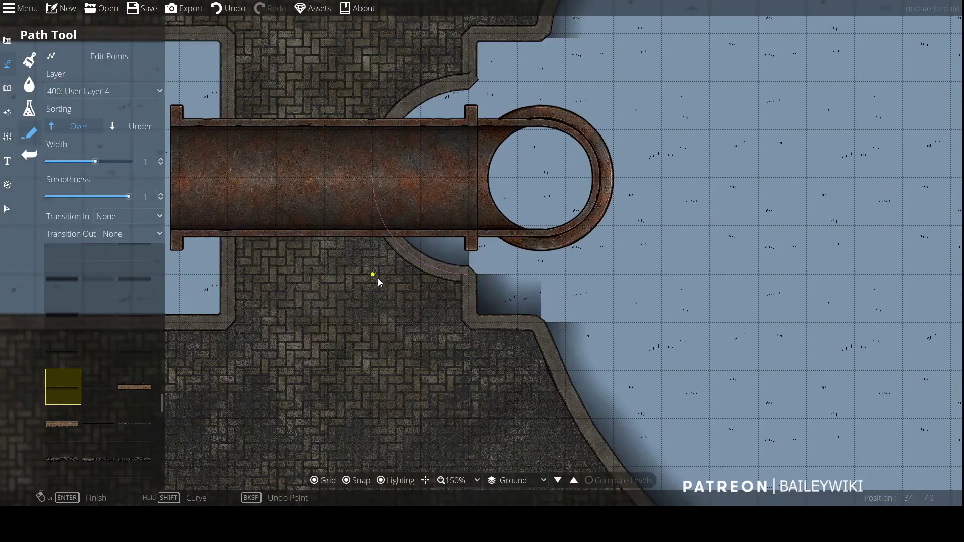
pyautogui.moveTo(479, 81); pyautogui.dragTo(402, 267)
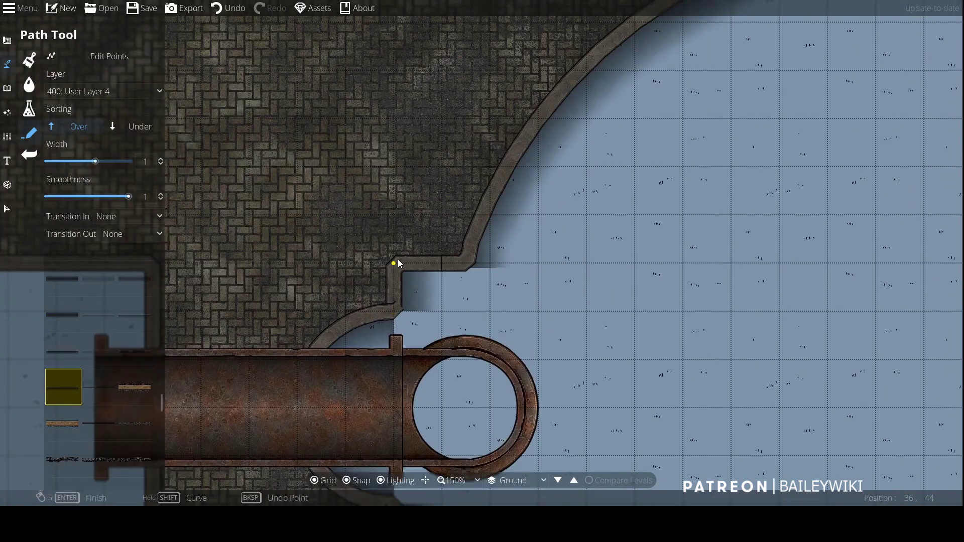
# Step: Delete the blue floor patterns in the huge round chamber and its northern and western inlets
pyautogui.scroll(-5, 402, 266)
pyautogui.press('v')
pyautogui.click(416, 275)
pyautogui.press('Delete')
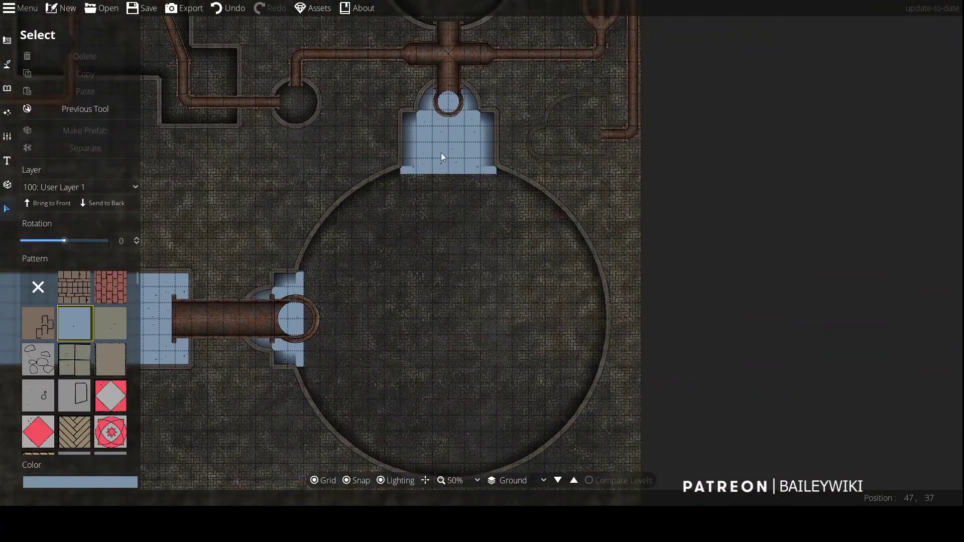
pyautogui.click(441, 154)
pyautogui.press('Delete')
pyautogui.click(293, 320)
pyautogui.press('Delete')
# Step: Delete the blue floor patterns in the two rectangular rooms west of the huge round chamber
pyautogui.moveTo(400, 359); pyautogui.dragTo(691, 43)
pyautogui.click(447, 221)
pyautogui.press('Delete')
pyautogui.click(166, 221)
pyautogui.press('Delete')
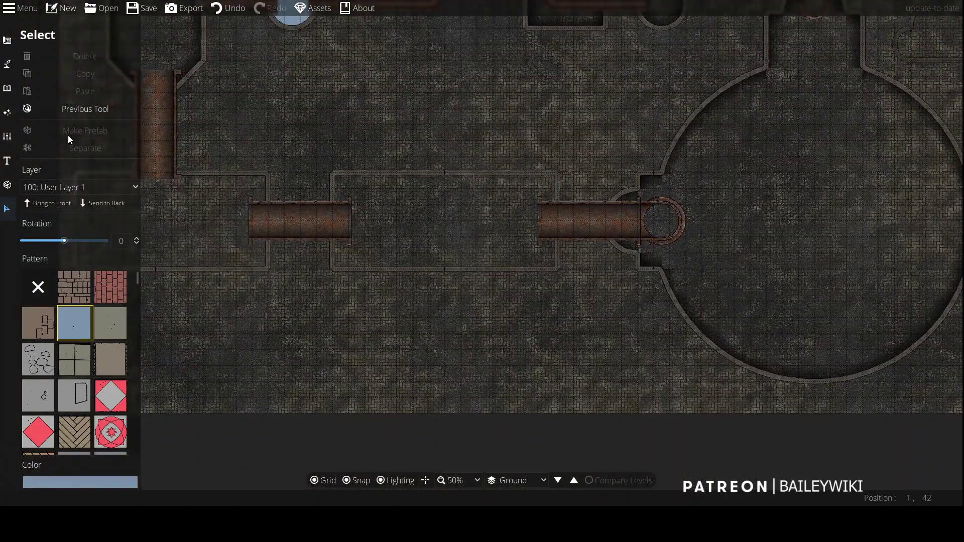
# Step: Draw a shadow path around the inner walls of the rectangular room nearest the huge round chamber
pyautogui.click(11, 69)
pyautogui.click(69, 134)
pyautogui.click(335, 176)
pyautogui.click(556, 173)
pyautogui.click(549, 269)
pyautogui.click(333, 271)
pyautogui.click(334, 176)
# Step: Draw a shadow path around the inner walls of the westernmost rectangular room
pyautogui.moveTo(333, 176); pyautogui.dragTo(638, 194)
pyautogui.click(383, 194)
pyautogui.click(575, 192)
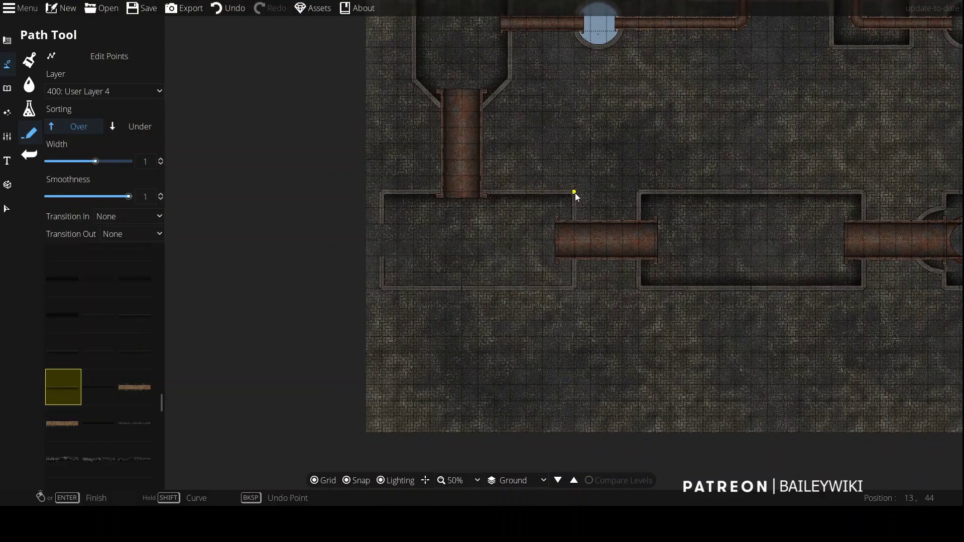
pyautogui.click(574, 284)
pyautogui.click(383, 285)
# Step: Use the Object Tool with the [FA] Pipes - Rusty tag and browse its large pipe pieces
pyautogui.click(7, 88)
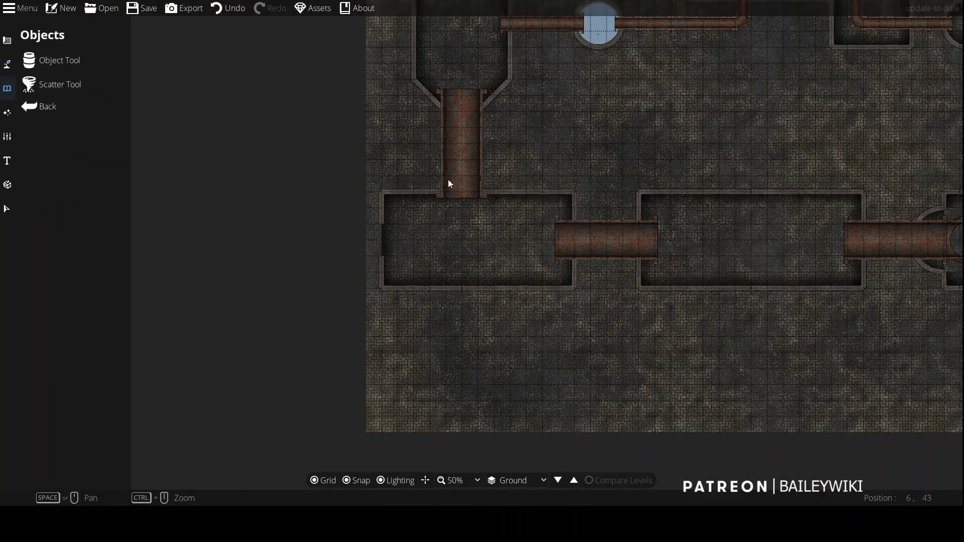
pyautogui.click(154, 196)
pyautogui.scroll(-15, 151, 397)
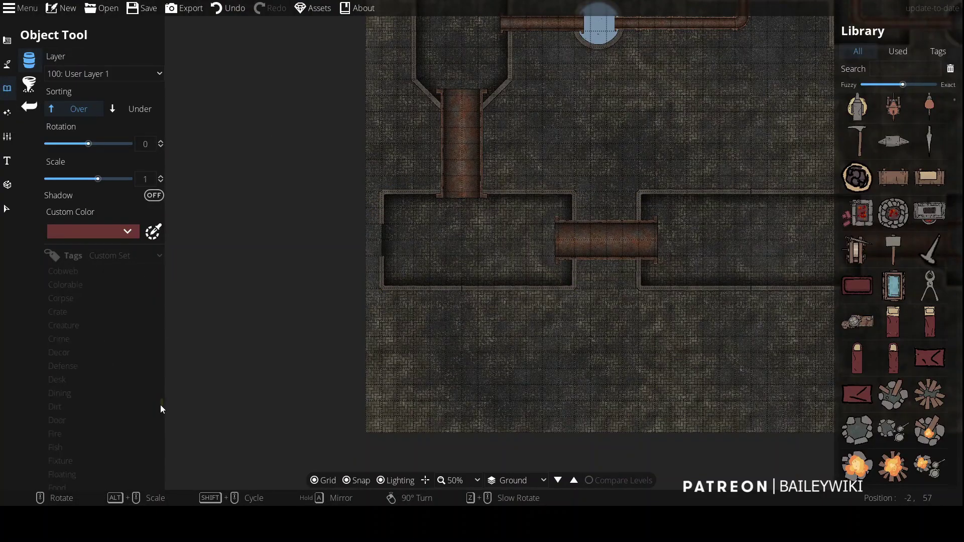
pyautogui.moveTo(162, 381); pyautogui.dragTo(162, 331)
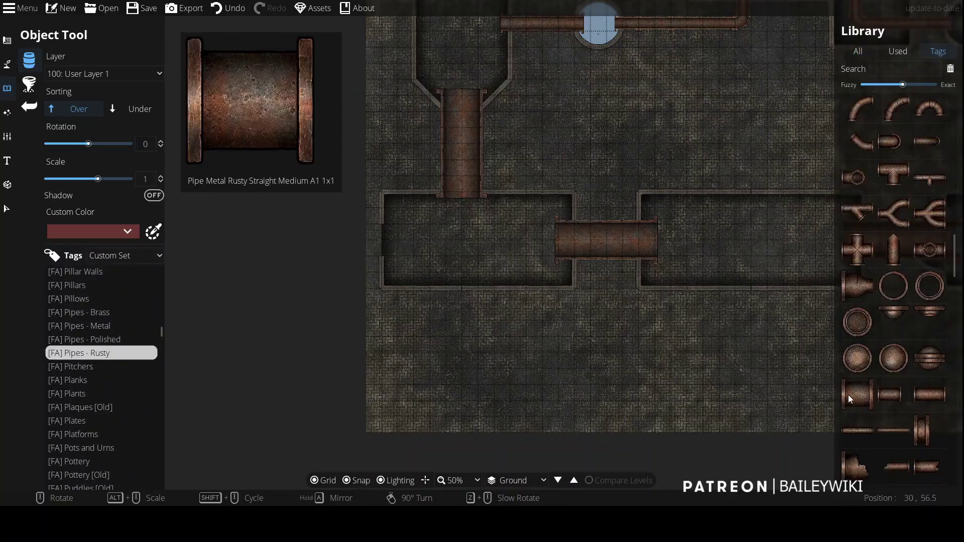
pyautogui.scroll(-5, 860, 369)
pyautogui.scroll(5, 860, 369)
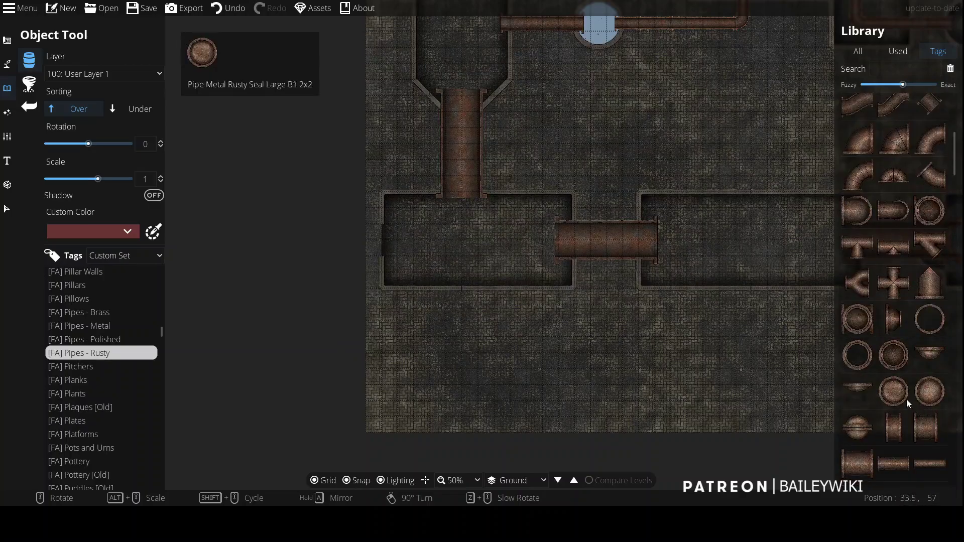
# Step: Place a straight rusty pipe at scale 1.7 and rotation -180 through the westernmost room's wall opening, on layer 700: Above Walls
pyautogui.click(894, 428)
pyautogui.scroll(3, 902, 177)
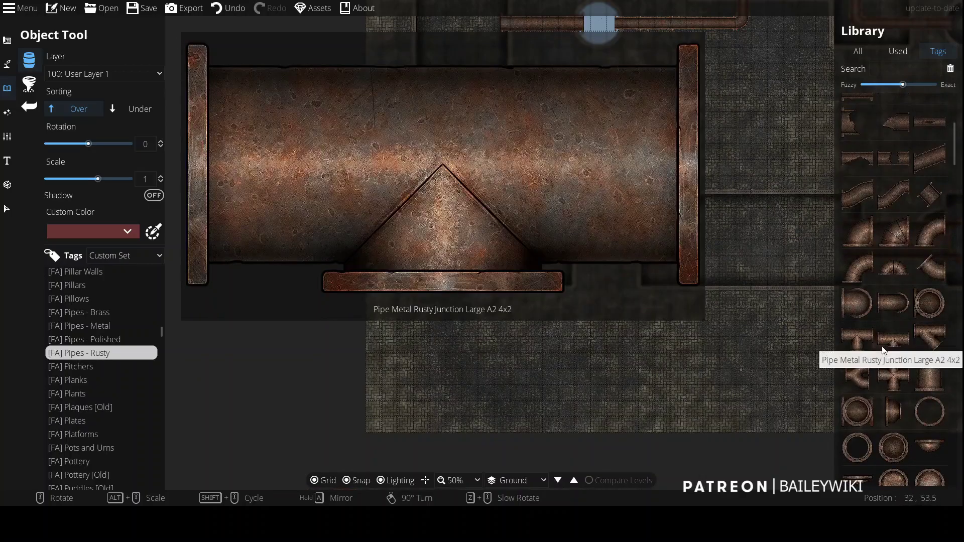
pyautogui.scroll(3, 462, 218)
pyautogui.scroll(4, 462, 218)
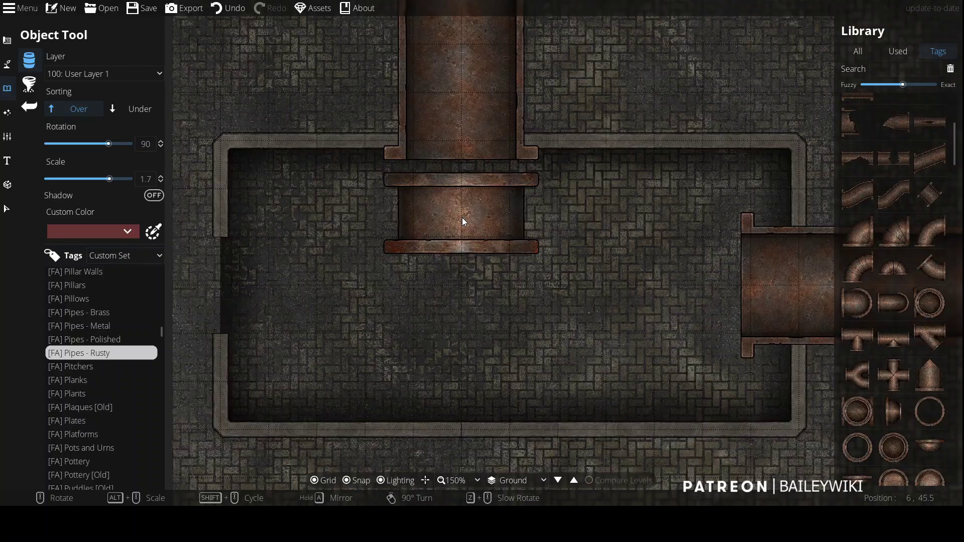
pyautogui.scroll(-6, 387, 255)
pyautogui.click(91, 74)
pyautogui.click(101, 231)
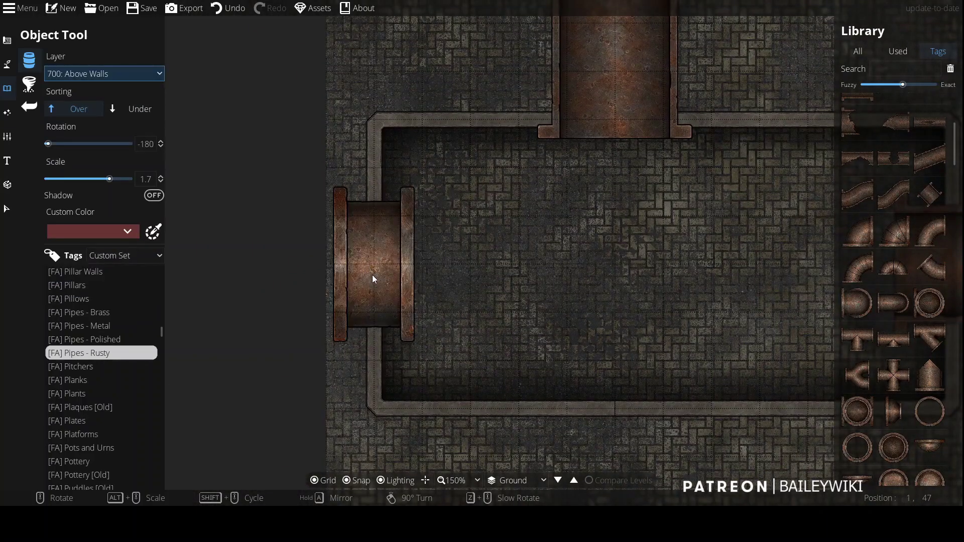
pyautogui.scroll(-1, 939, 249)
pyautogui.scroll(-1, 939, 249)
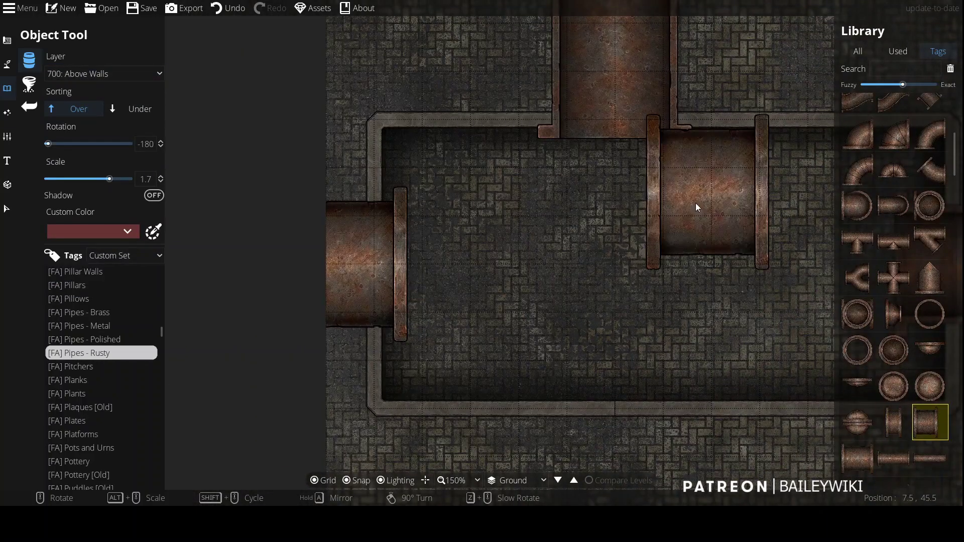
# Step: Draw short parallel ShadowPath Half A 40% edges for a channel at both pipe mouths in the round chamber, on layer 400: User Layer 4
pyautogui.scroll(-5, 470, 189)
pyautogui.moveTo(297, 266); pyautogui.dragTo(468, 278)
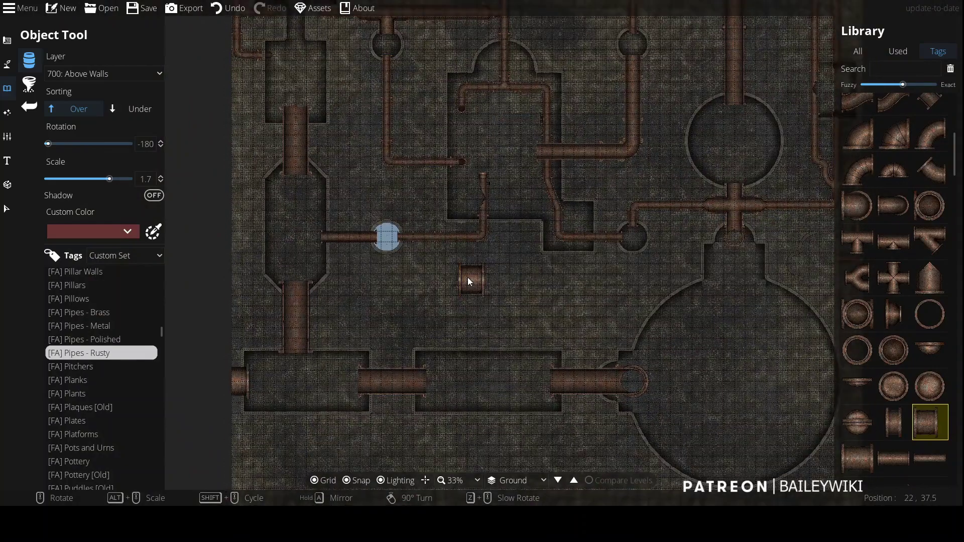
pyautogui.scroll(4, 591, 337)
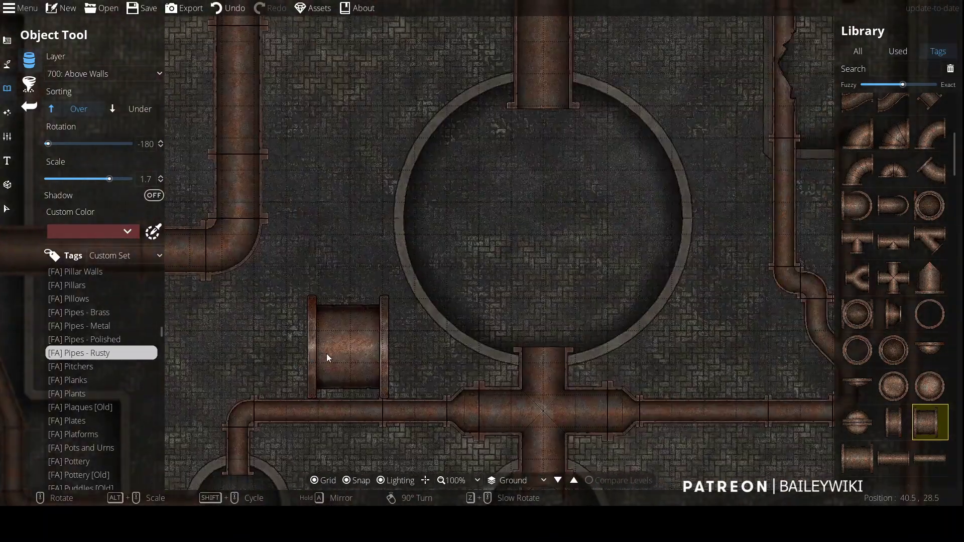
pyautogui.click(7, 63)
pyautogui.click(137, 352)
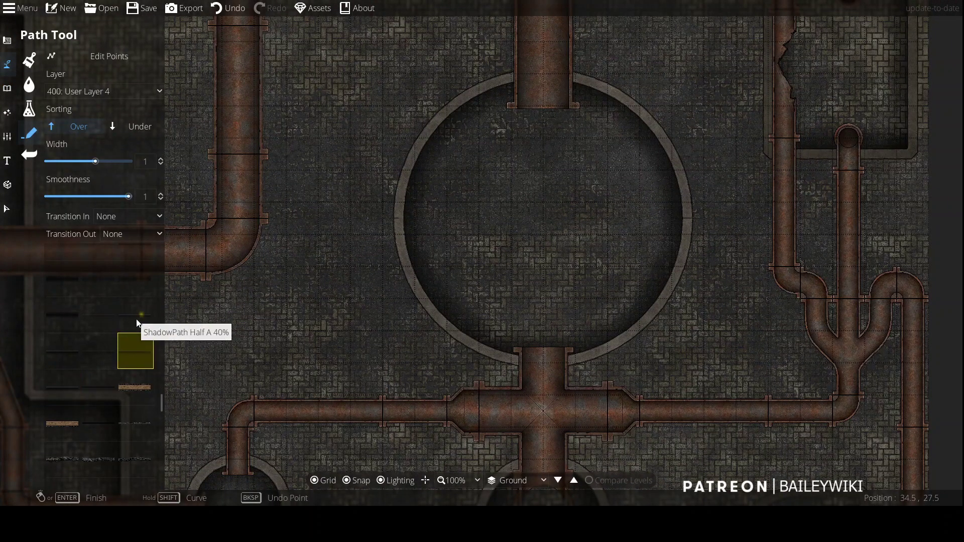
pyautogui.click(137, 319)
pyautogui.scroll(1, 526, 186)
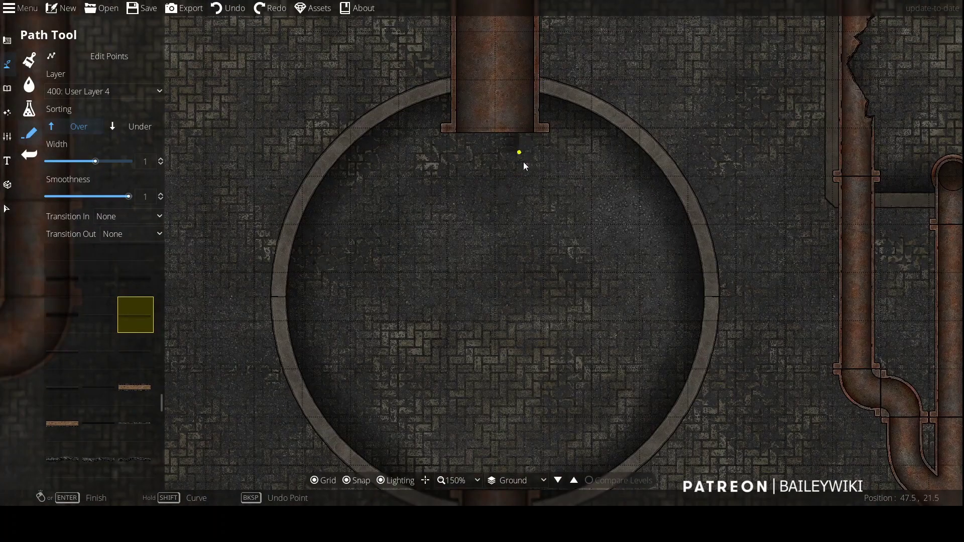
pyautogui.press('s')
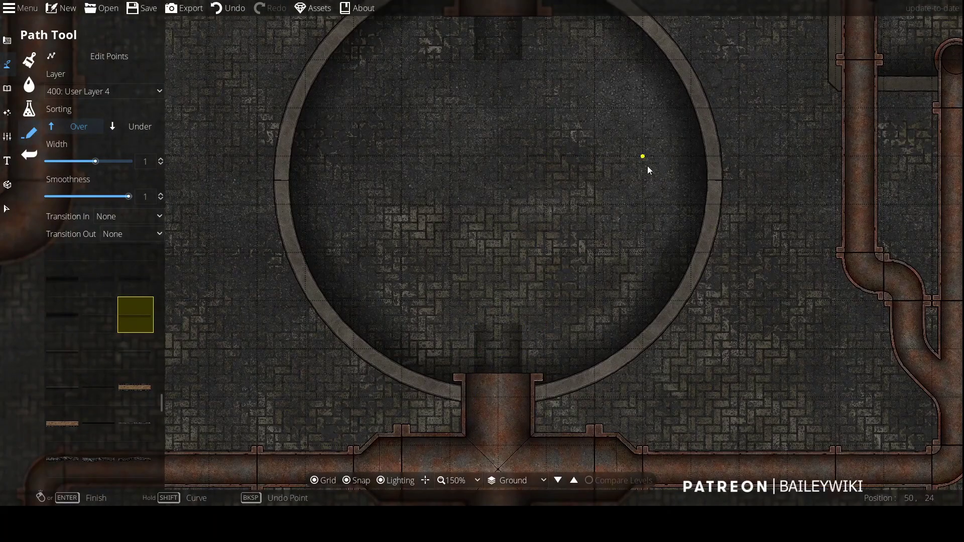
pyautogui.press('w')
pyautogui.press('w')
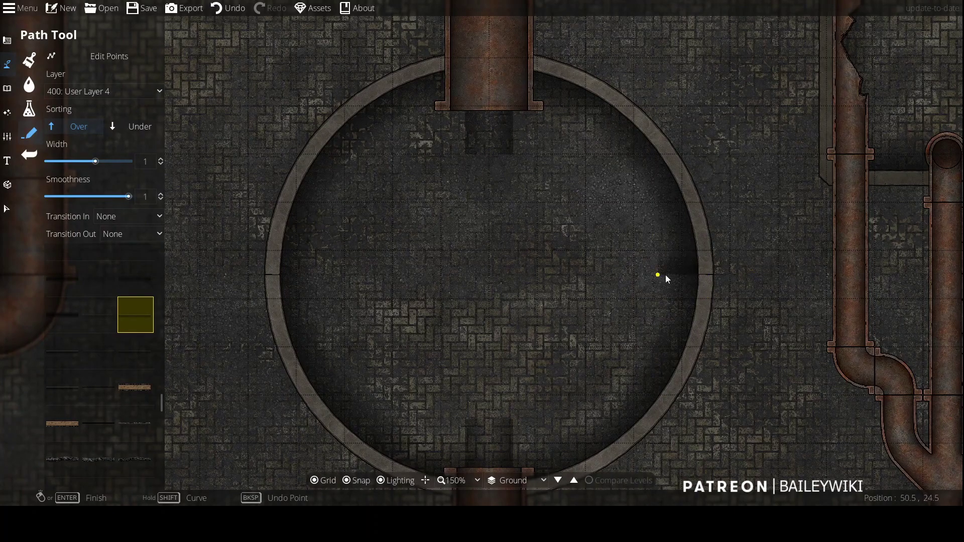
pyautogui.hotkey('ctrl', 'z')
pyautogui.click(631, 275)
pyautogui.click(495, 149)
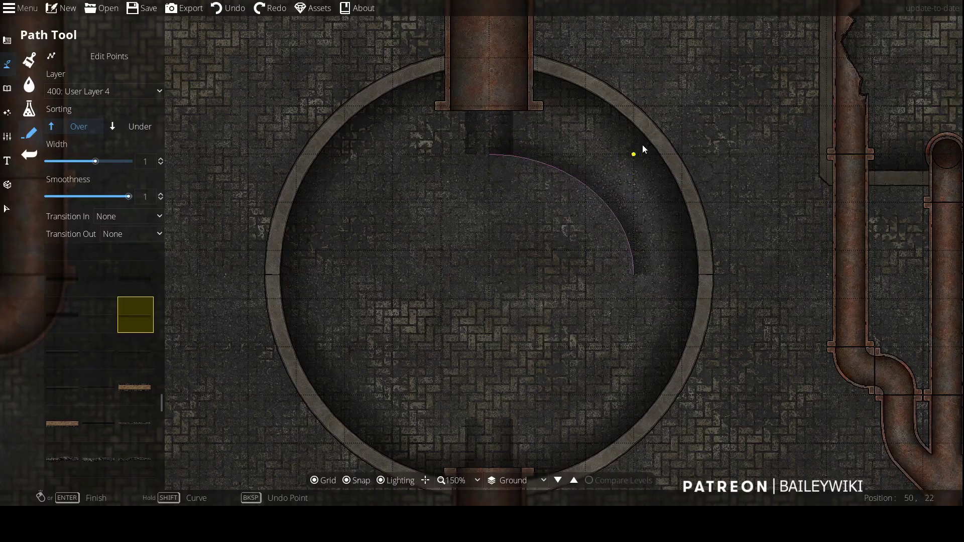
pyautogui.press('BackSpace')
pyautogui.click(497, 113)
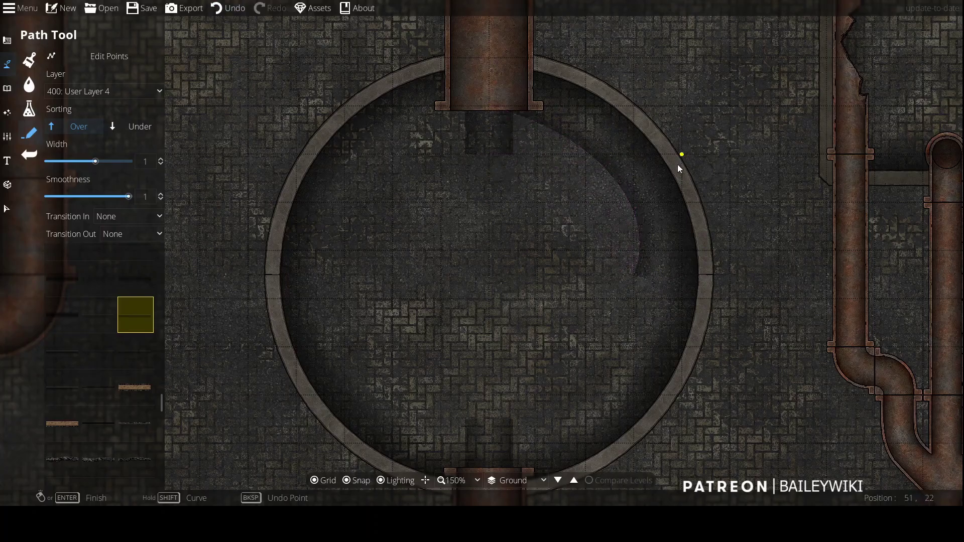
pyautogui.hotkey('ctrl', 'z')
# Step: Try to draw a large shadow circle inside the round chamber from two curved half-circle paths
pyautogui.click(497, 113)
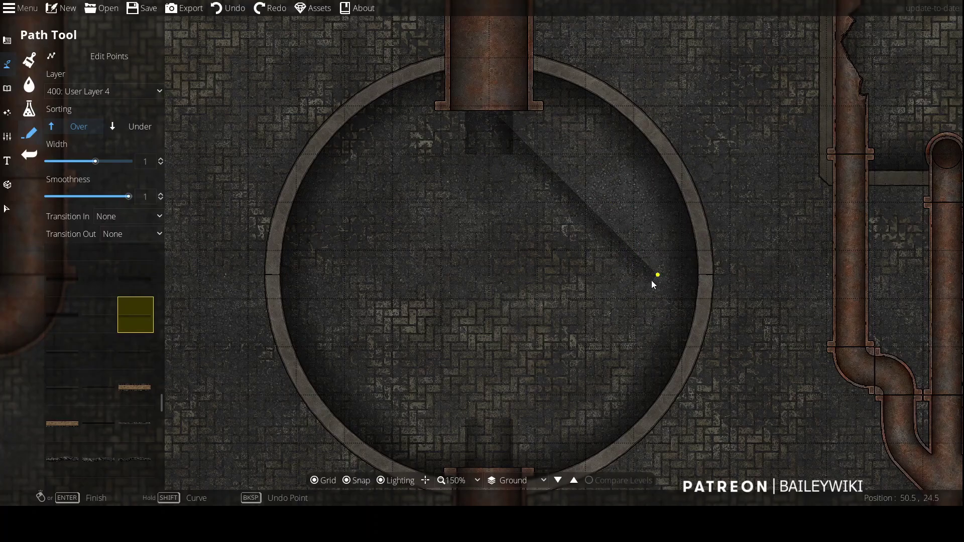
pyautogui.click(652, 280)
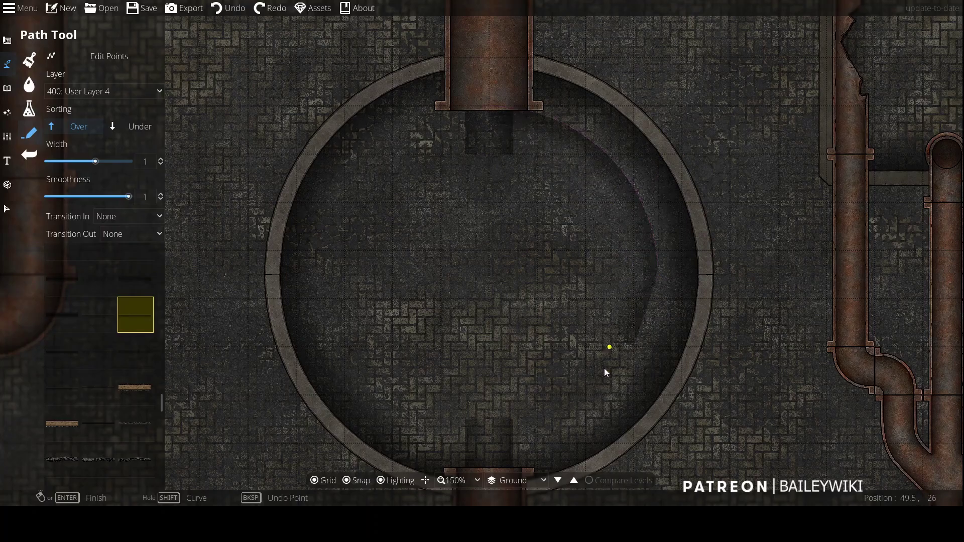
pyautogui.press('s')
pyautogui.click(501, 344)
pyautogui.press('Escape')
pyautogui.click(501, 342)
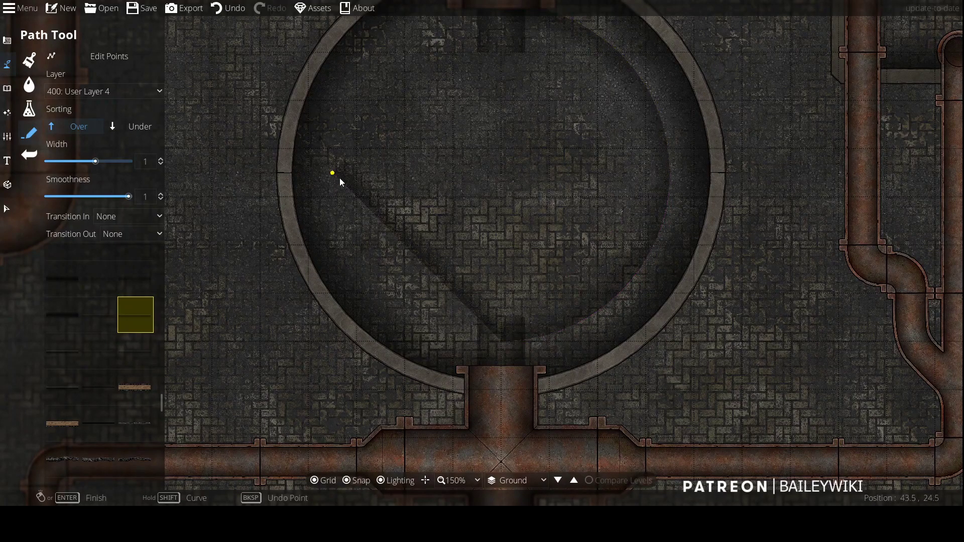
pyautogui.click(333, 173)
pyautogui.press('w')
pyautogui.click(517, 144)
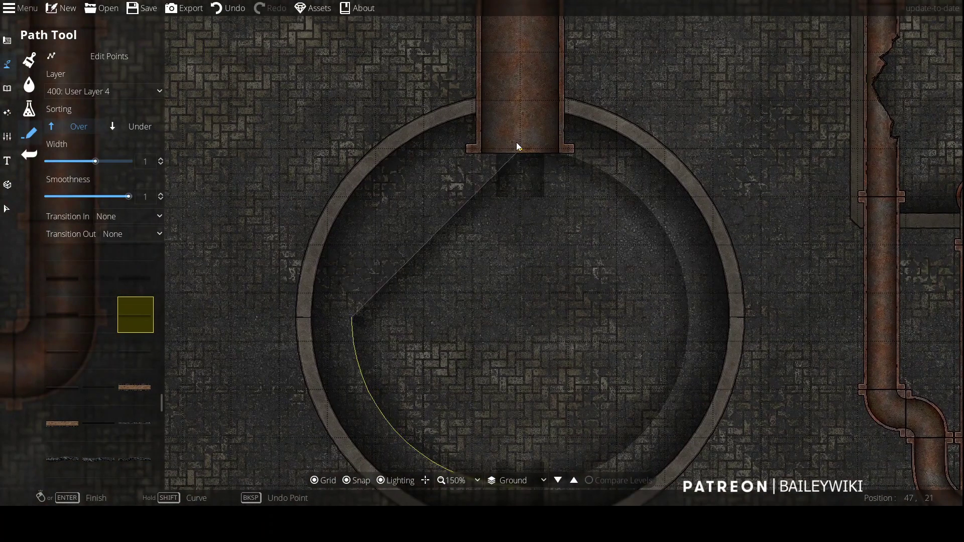
pyautogui.click(355, 146)
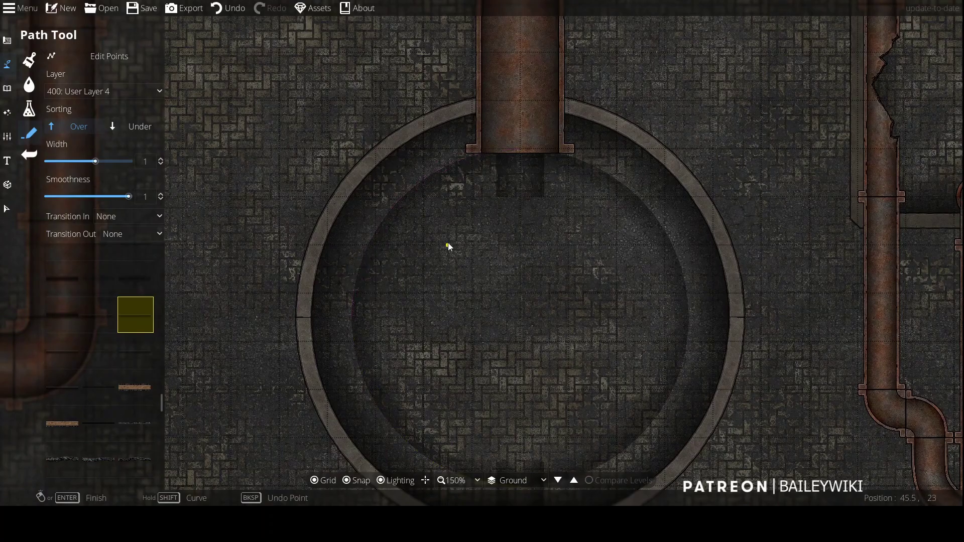
# Step: Check the path points of the large shadow circle and remove both of its halves
pyautogui.click(127, 62)
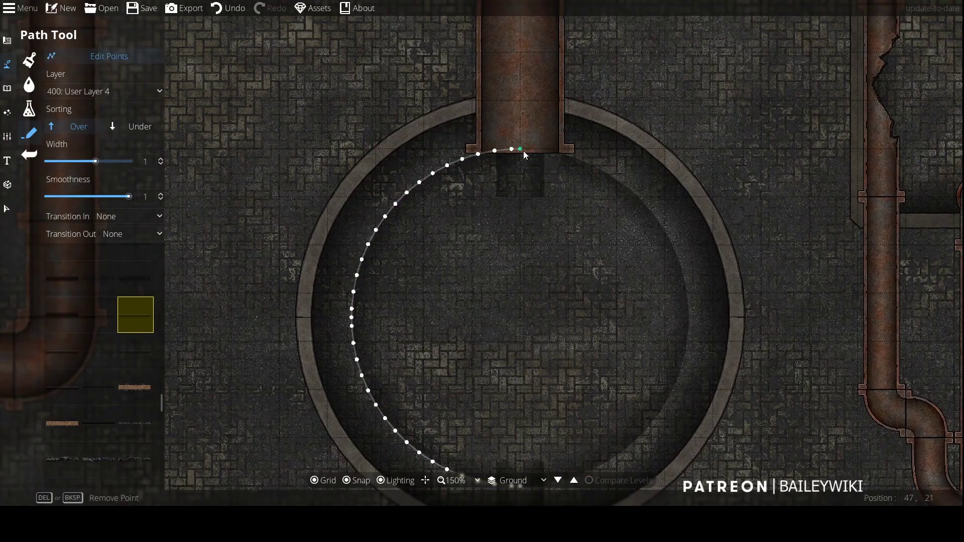
pyautogui.press('s')
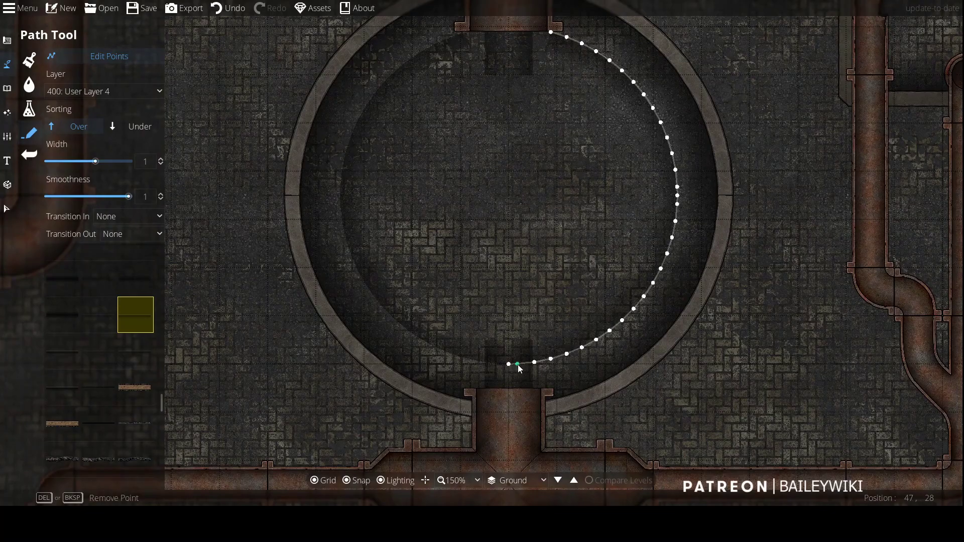
pyautogui.scroll(-2, 587, 176)
pyautogui.scroll(3, 548, 324)
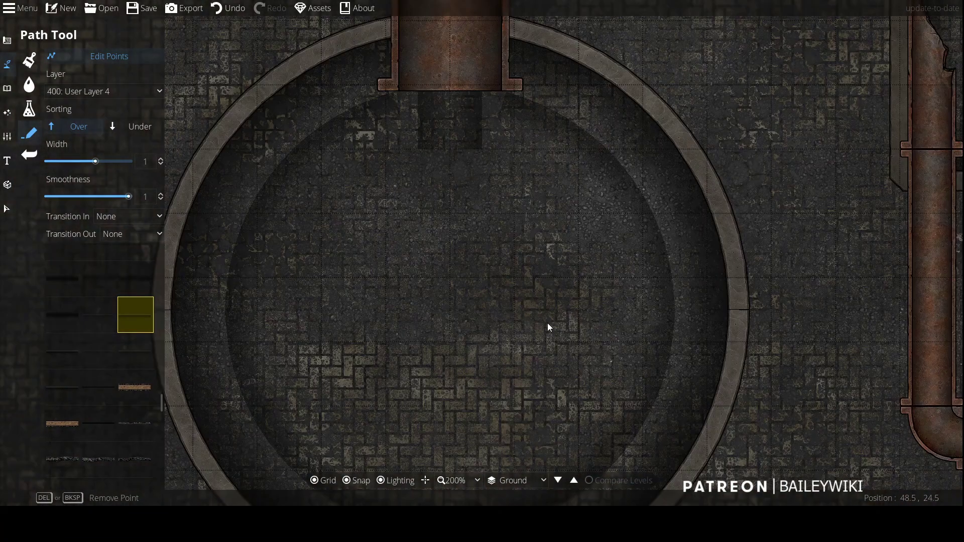
pyautogui.scroll(-1, 341, 252)
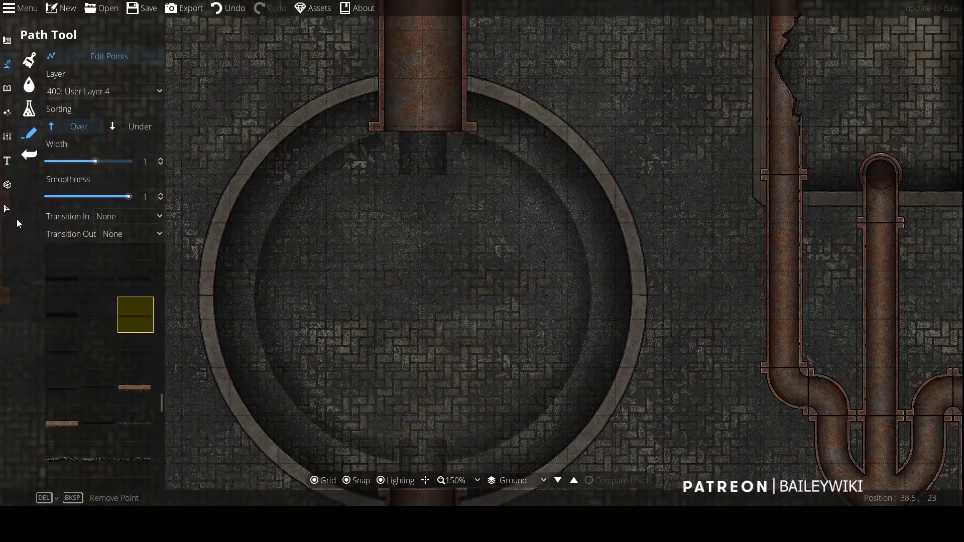
pyautogui.click(8, 209)
pyautogui.click(85, 109)
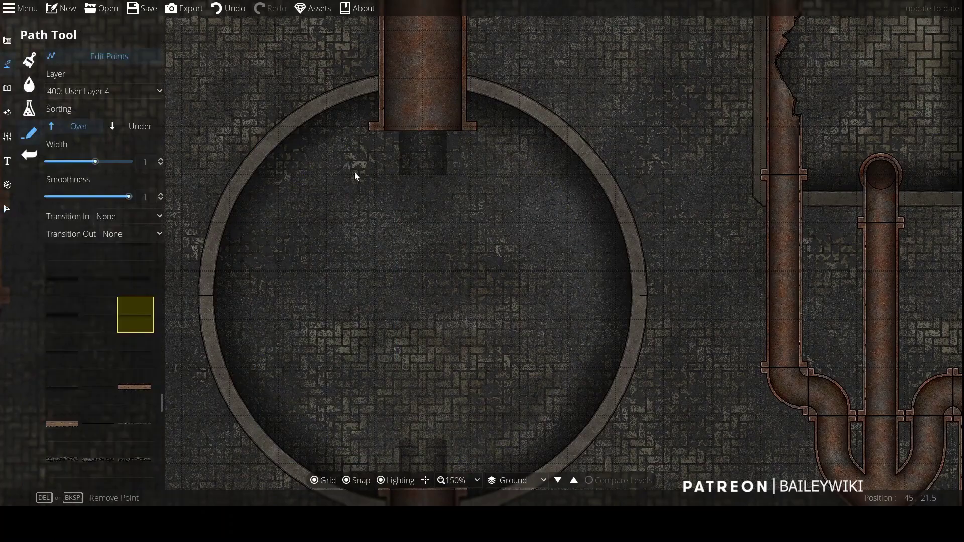
# Step: Set the shadow path's layer to 200: User Layer 2
pyautogui.click(105, 91)
pyautogui.click(90, 208)
pyautogui.click(422, 175)
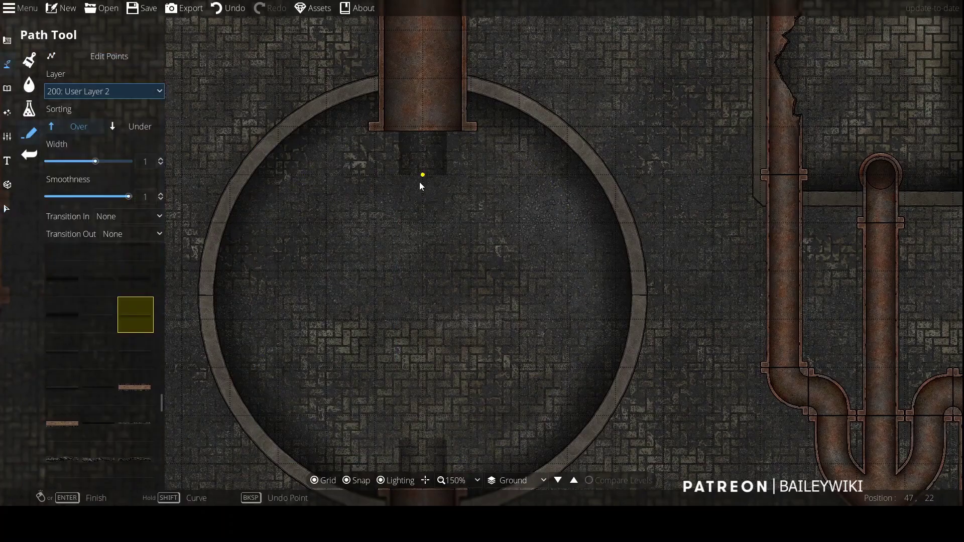
pyautogui.click(421, 247)
pyautogui.moveTo(418, 317); pyautogui.dragTo(422, 278)
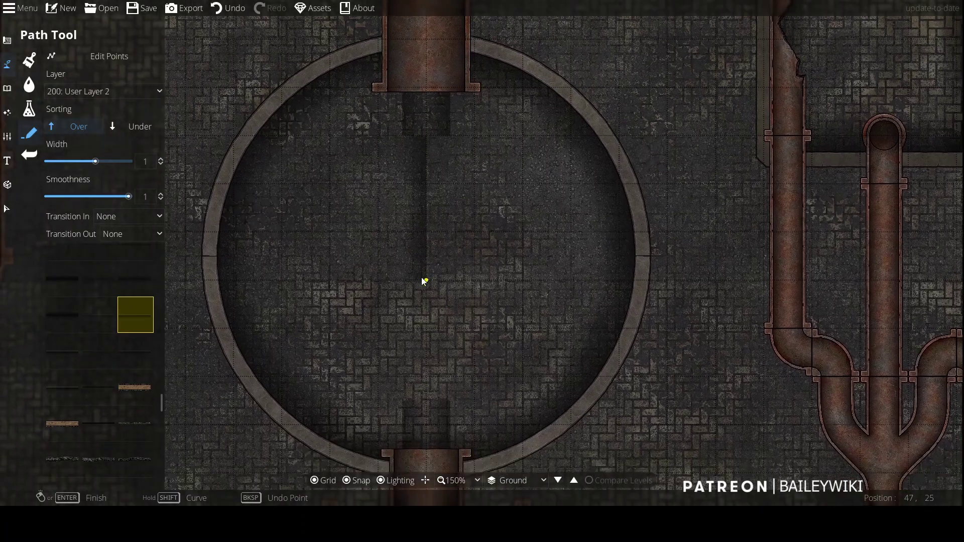
pyautogui.press('BackSpace')
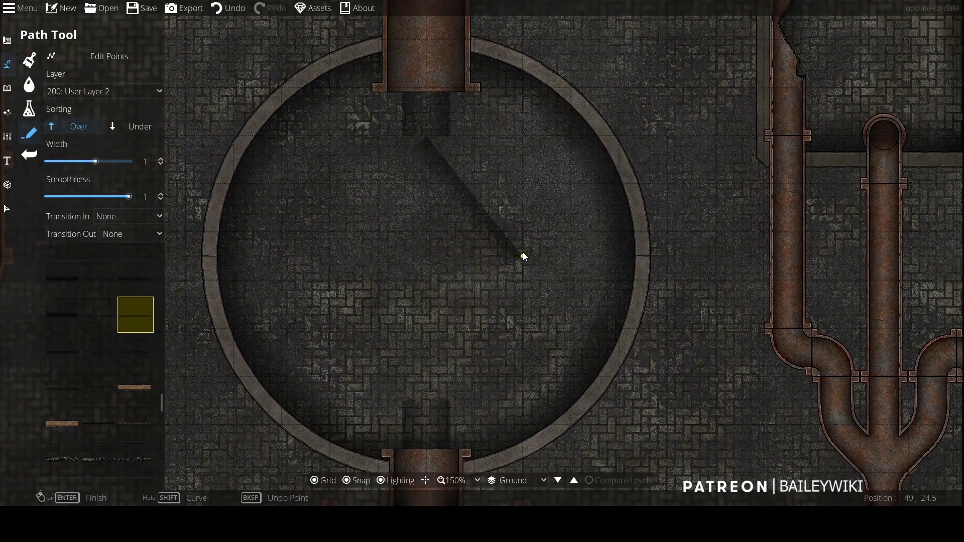
pyautogui.click(523, 252)
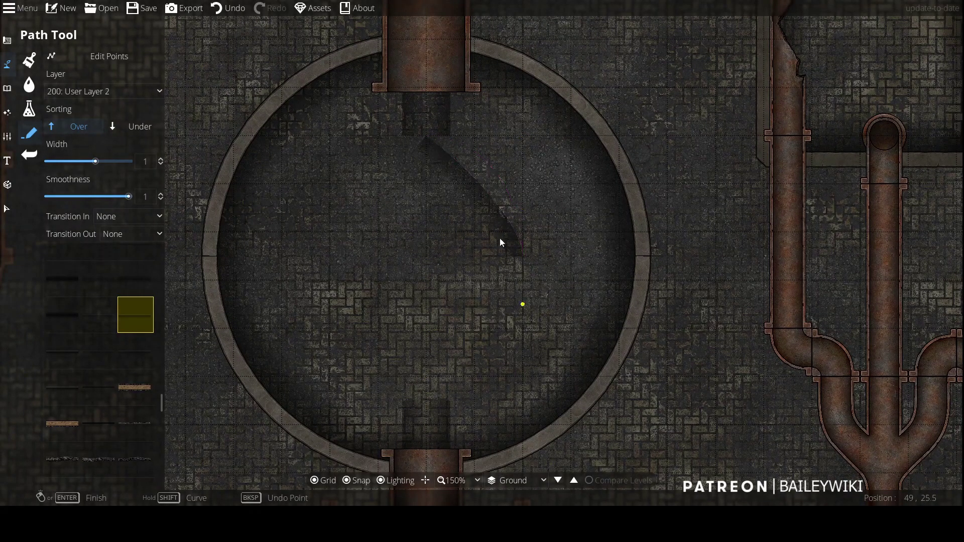
pyautogui.click(7, 207)
pyautogui.click(10, 63)
# Step: Draw a closed circular shadow path about 5 squares across in the middle of the round chamber, using curved segments
pyautogui.click(427, 136)
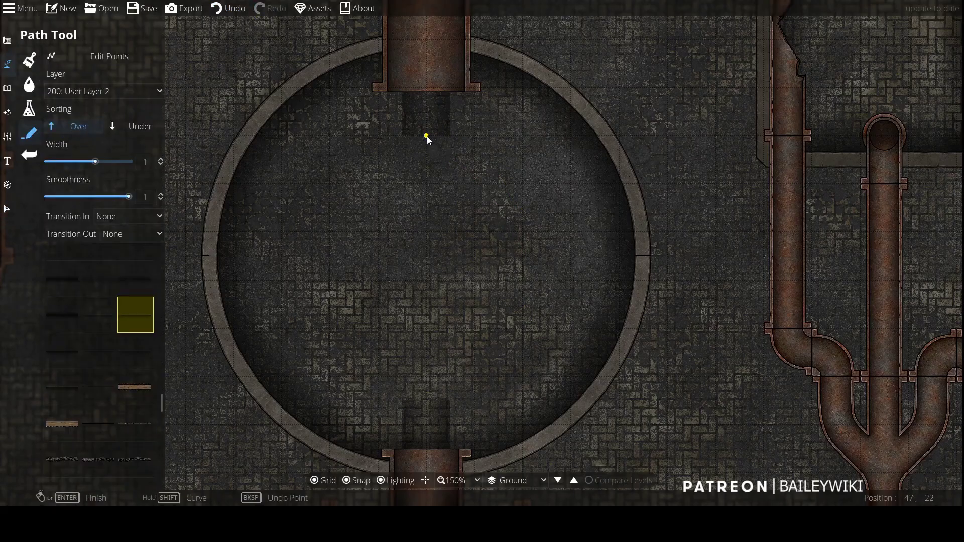
pyautogui.keyDown('shift'); pyautogui.click(549, 136); pyautogui.keyUp('shift')
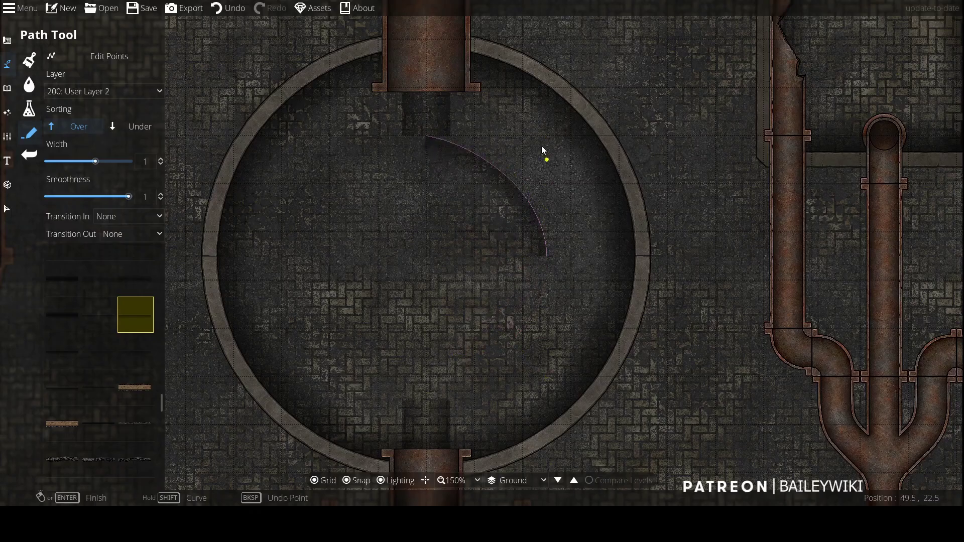
pyautogui.keyDown('shift'); pyautogui.click(513, 368); pyautogui.keyUp('shift')
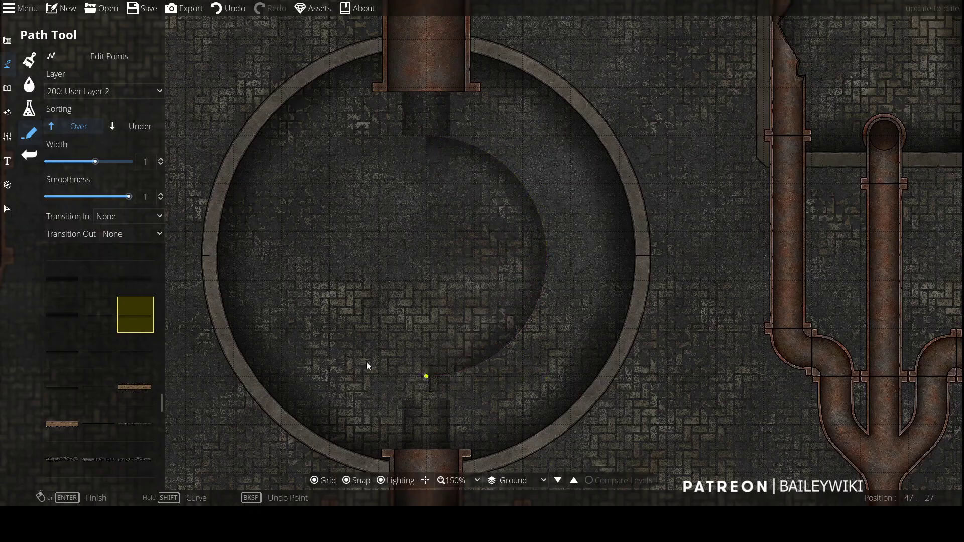
pyautogui.keyDown('shift'); pyautogui.click(312, 376); pyautogui.keyUp('shift')
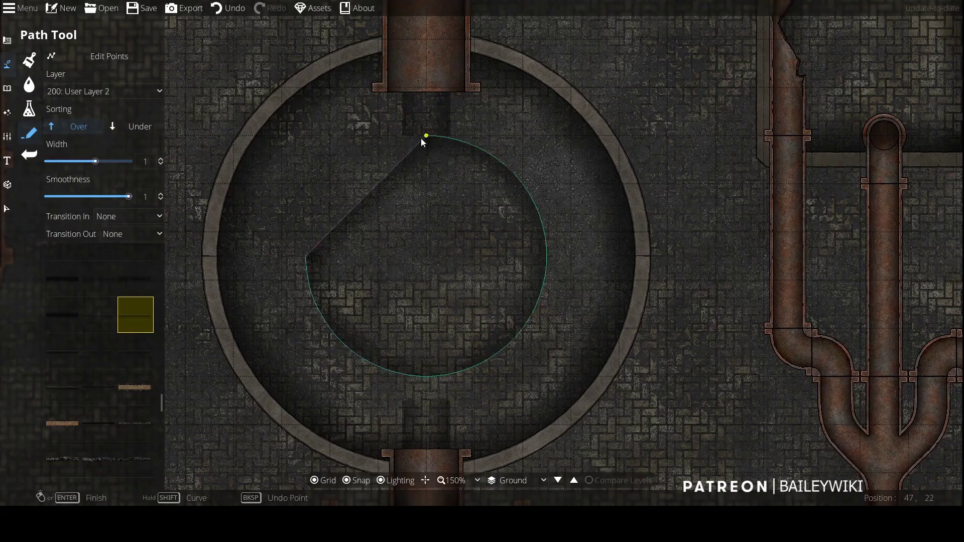
pyautogui.click(427, 135)
# Step: Edit the path points with snapping off to extend both upper channel edges to the rim of the shadow circle
pyautogui.scroll(-5, 581, 231)
pyautogui.scroll(3, 581, 231)
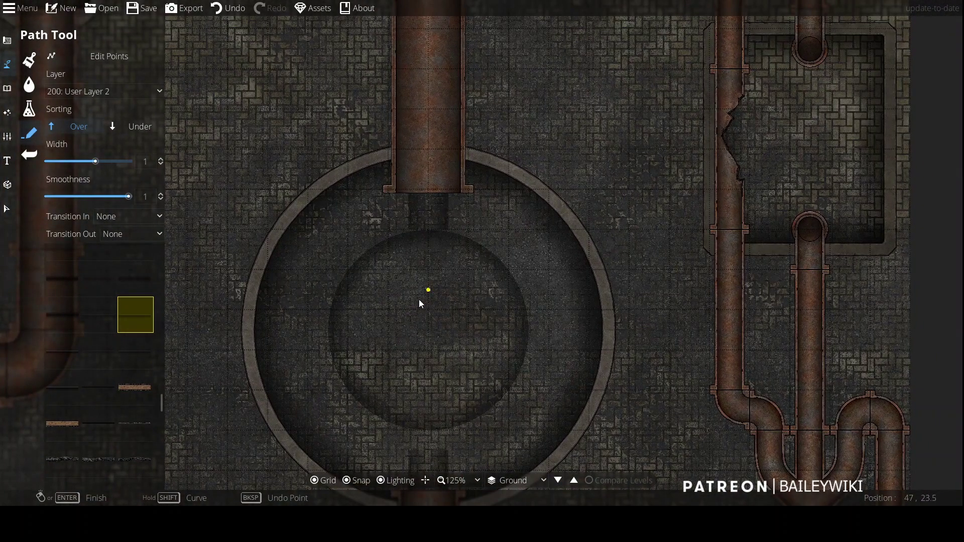
pyautogui.scroll(4, 414, 282)
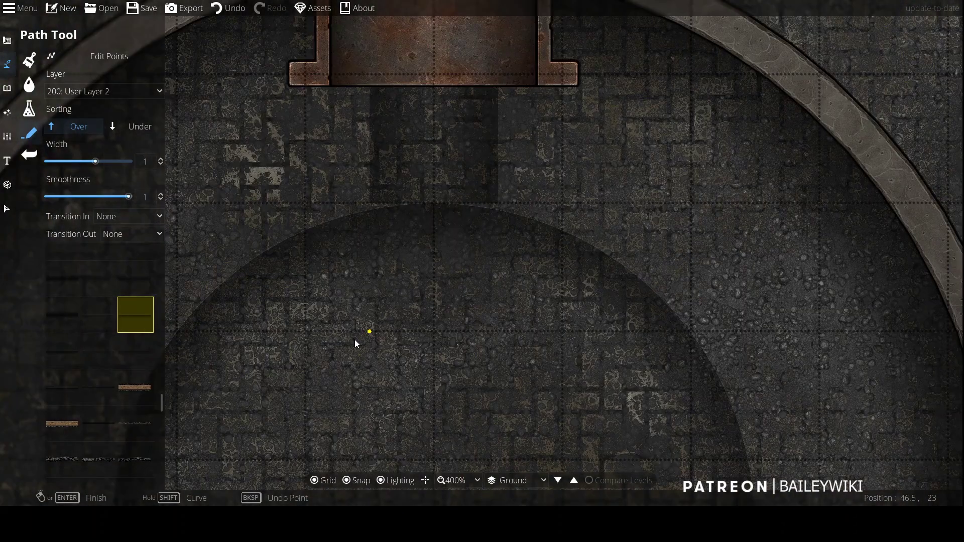
pyautogui.press('Return')
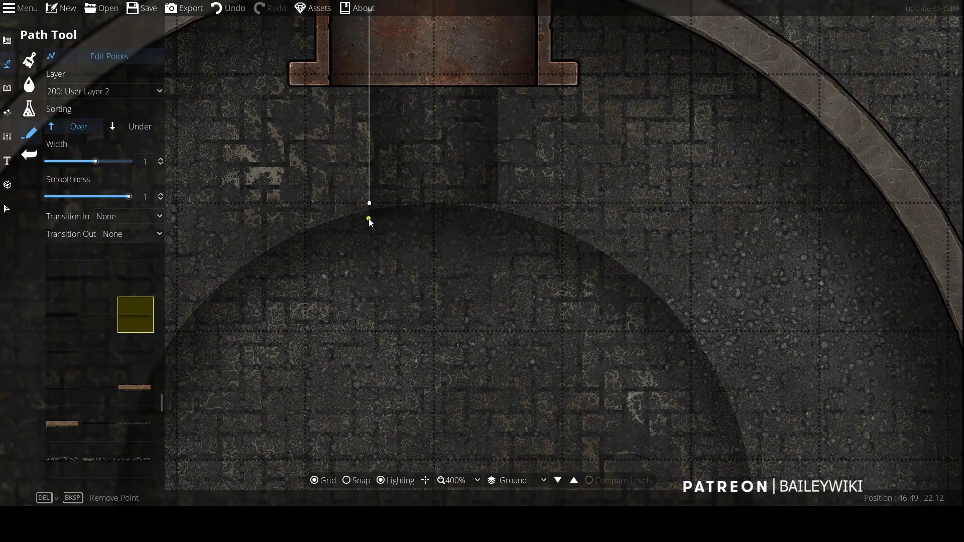
pyautogui.press('s')
pyautogui.press('s')
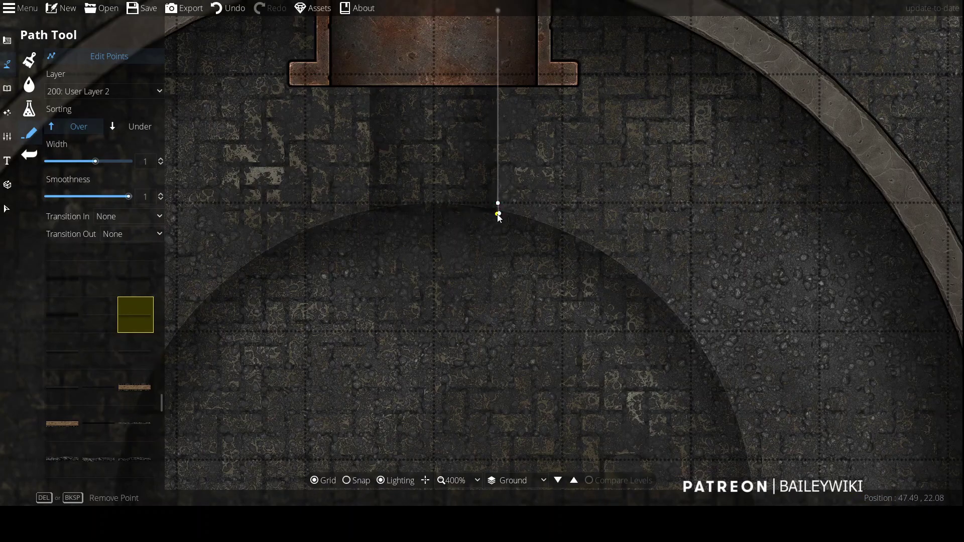
# Step: Extend both edges of the lower pipe's channel to the rim of the shadow circle and turn snapping back on
pyautogui.scroll(-1, 506, 241)
pyautogui.moveTo(718, 192); pyautogui.dragTo(639, 193)
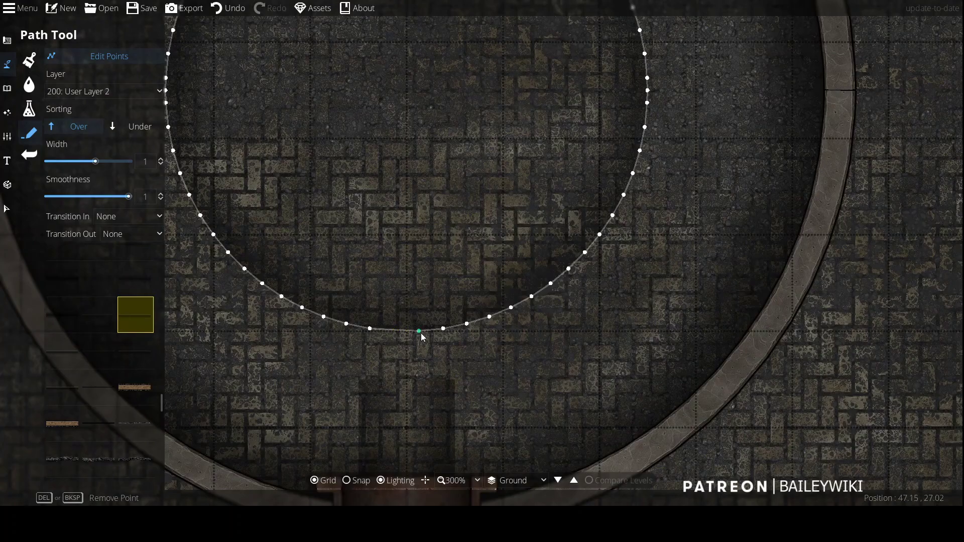
pyautogui.click(358, 379)
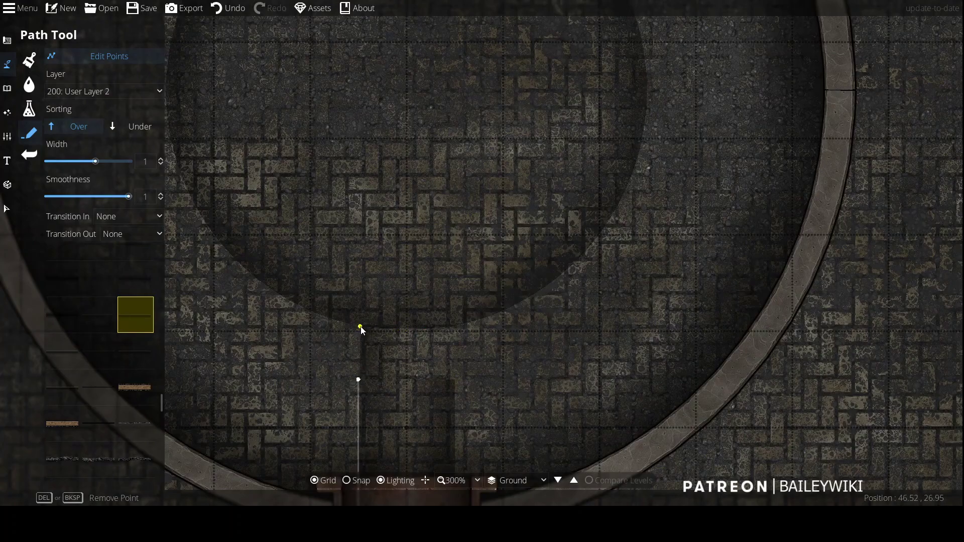
pyautogui.moveTo(358, 379); pyautogui.dragTo(455, 379)
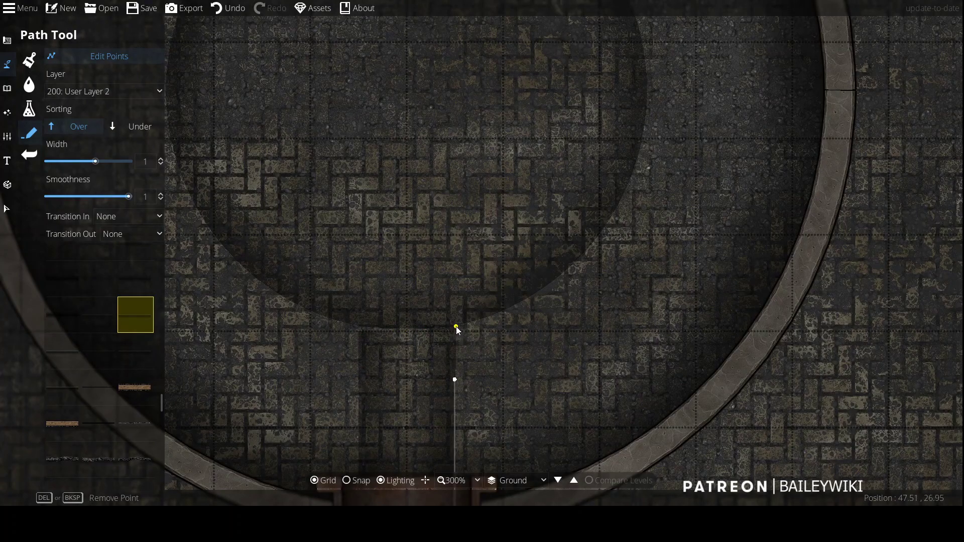
pyautogui.press('alt')
pyautogui.hotkey('ctrl', 'z')
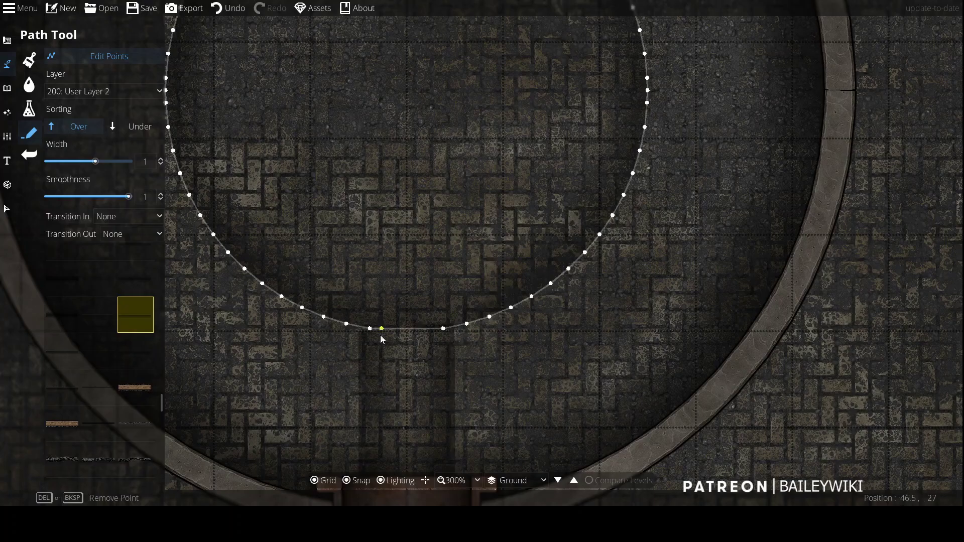
pyautogui.scroll(-4, 393, 345)
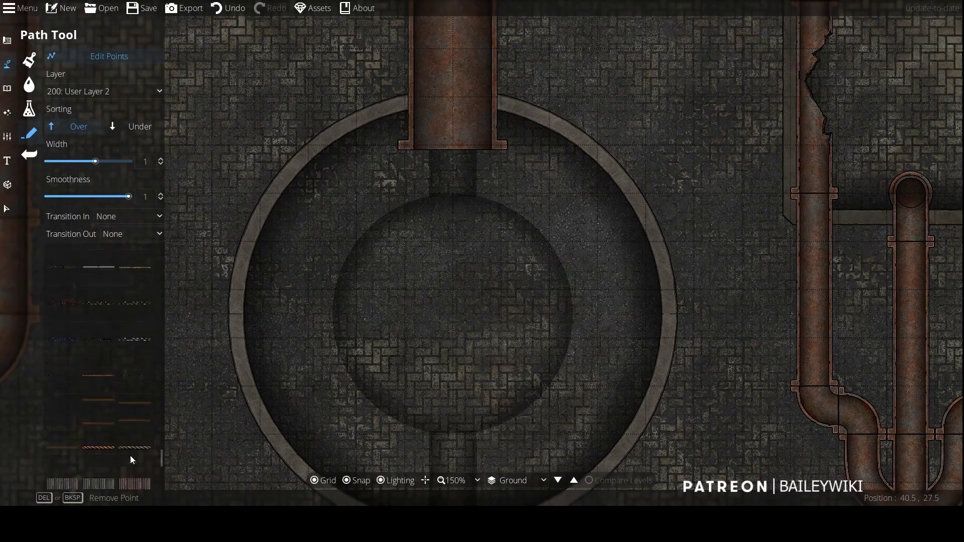
# Step: Outline both edges of the upper pipe's channel with a thin black line path ending at the shadow circle
pyautogui.click(128, 216)
pyautogui.click(122, 217)
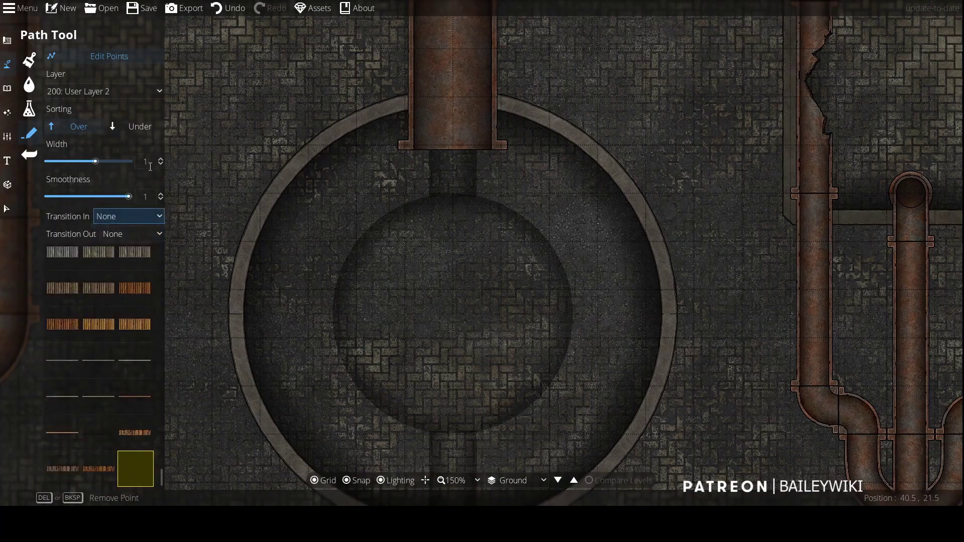
pyautogui.click(453, 171)
pyautogui.scroll(4, 452, 181)
pyautogui.click(490, 191)
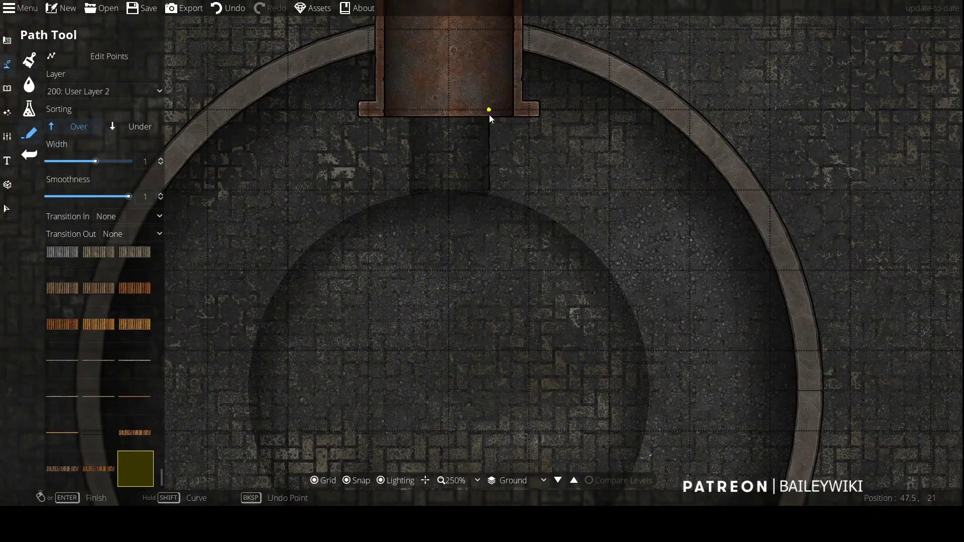
# Step: Trace the shadow circle's rim with a thin black circular path about 5 squares across, using curved segments
pyautogui.click(461, 199)
pyautogui.keyDown('shift'); pyautogui.click(279, 267); pyautogui.keyUp('shift')
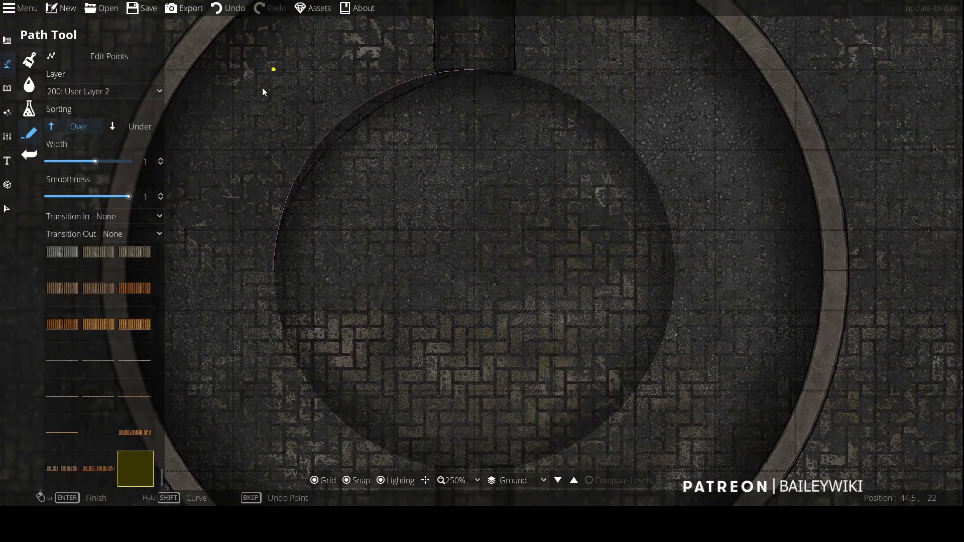
pyautogui.keyDown('shift'); pyautogui.click(275, 74); pyautogui.keyUp('shift')
pyautogui.keyDown('shift'); pyautogui.click(473, 306); pyautogui.keyUp('shift')
pyautogui.keyDown('shift'); pyautogui.click(676, 105); pyautogui.keyUp('shift')
pyautogui.moveTo(666, 296); pyautogui.dragTo(656, 473)
pyautogui.keyDown('shift'); pyautogui.click(465, 82); pyautogui.keyUp('shift')
pyautogui.rightClick(620, 166)
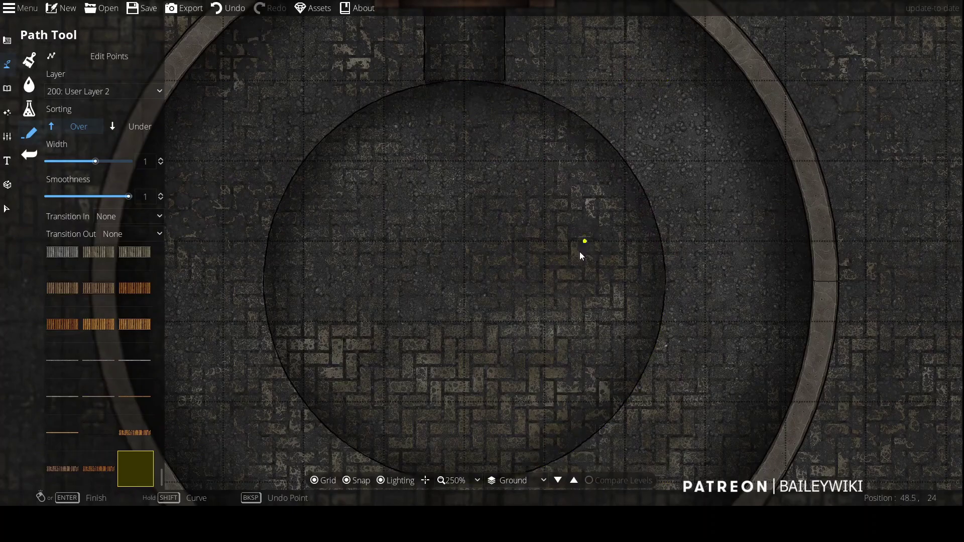
pyautogui.scroll(1, 498, 267)
# Step: Edit the circle outline's points at the lower channel mouth with snapping off, so the line is open across the channel
pyautogui.click(101, 56)
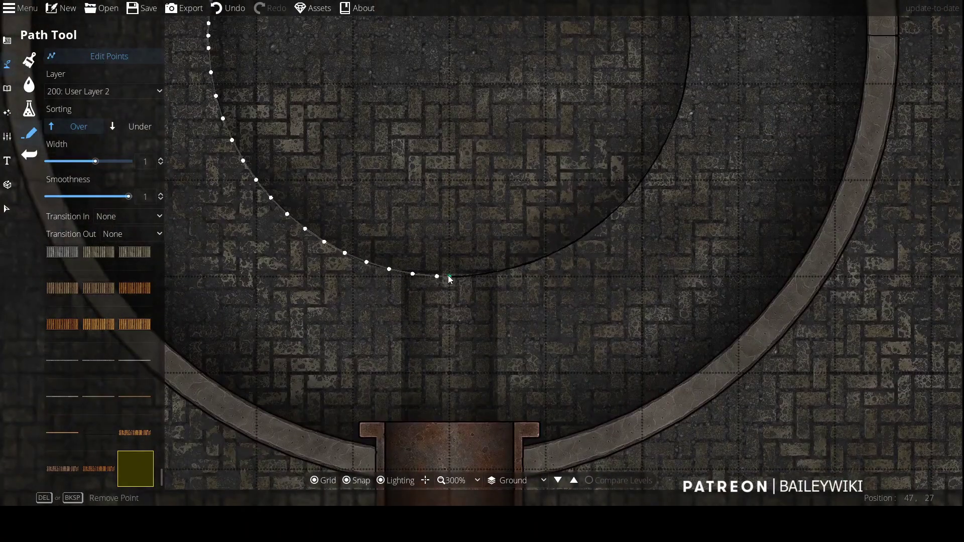
pyautogui.click(448, 276)
pyautogui.click(453, 285)
pyautogui.click(480, 280)
pyautogui.click(493, 277)
pyautogui.click(495, 279)
pyautogui.click(487, 275)
pyautogui.scroll(5, 481, 254)
pyautogui.click(520, 277)
pyautogui.click(507, 281)
pyautogui.press('s')
pyautogui.moveTo(273, 350); pyautogui.dragTo(425, 350)
pyautogui.moveTo(417, 285); pyautogui.dragTo(426, 280)
pyautogui.click(441, 281)
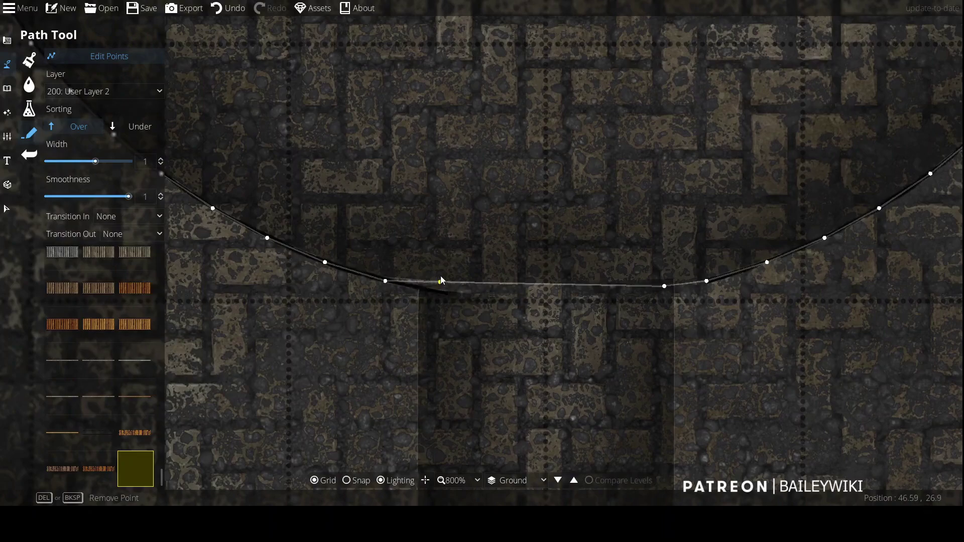
pyautogui.click(525, 301)
pyautogui.click(586, 303)
pyautogui.press('Escape')
# Step: Rework the circle outline's points around the upper channel mouth so the black line stops at the channel's edges
pyautogui.scroll(-5, 513, 246)
pyautogui.scroll(5, 513, 246)
pyautogui.click(510, 317)
pyautogui.moveTo(531, 317); pyautogui.dragTo(510, 317)
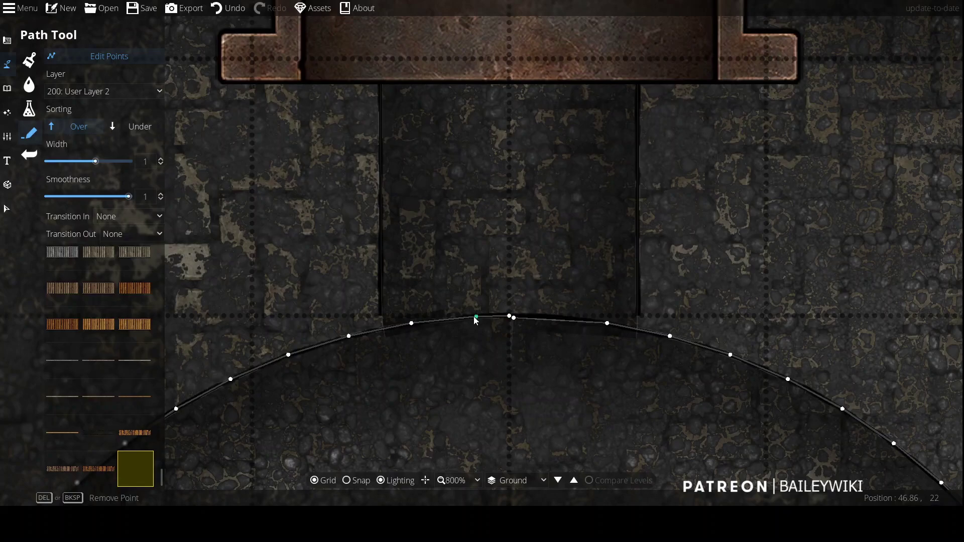
pyautogui.click(511, 317)
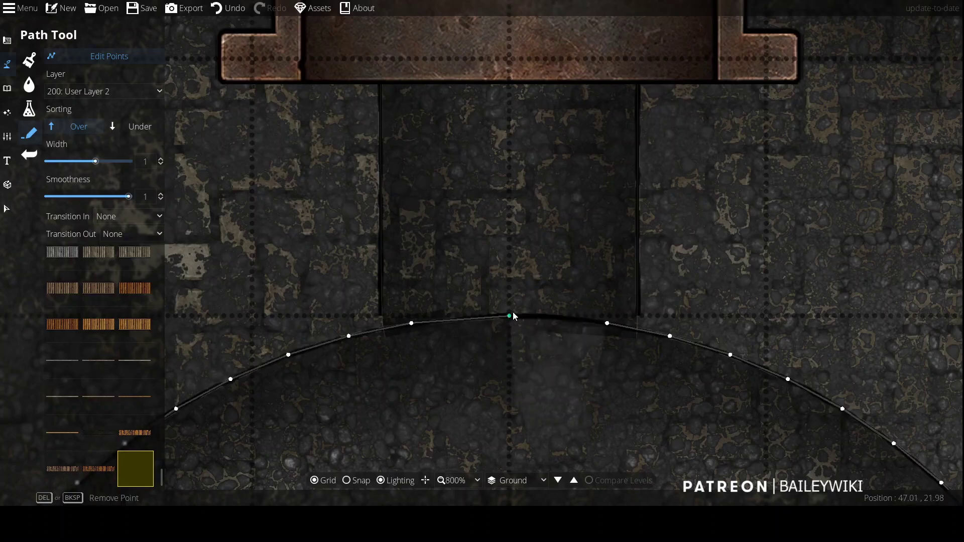
pyautogui.click(509, 316)
pyautogui.click(513, 316)
pyautogui.click(514, 320)
pyautogui.click(605, 323)
pyautogui.click(637, 333)
pyautogui.click(638, 325)
pyautogui.click(638, 324)
pyautogui.click(637, 333)
pyautogui.moveTo(534, 324); pyautogui.dragTo(513, 315)
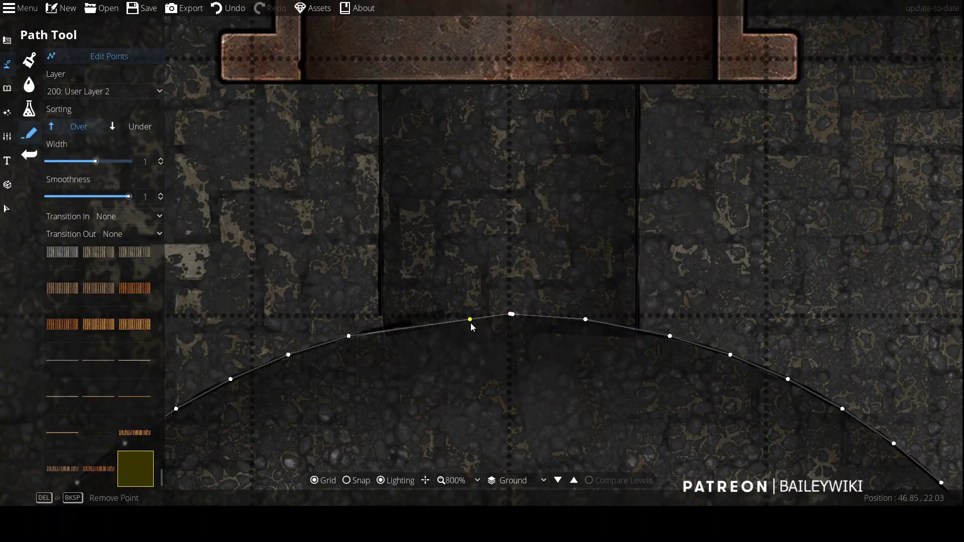
pyautogui.scroll(-5, 534, 271)
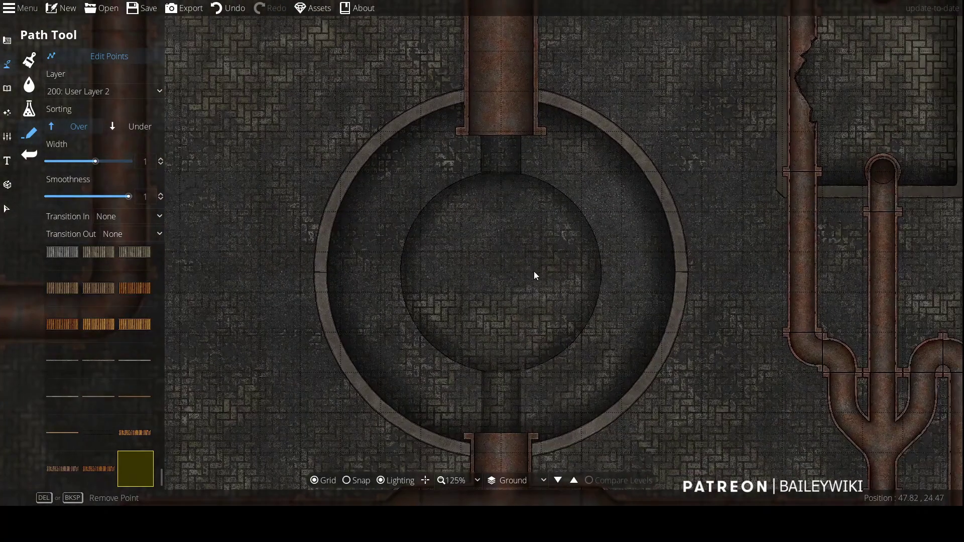
# Step: Choose the Castle-Wall-Leaned-wall texture for drawing a wall around the sunken circle
pyautogui.scroll(-3, 540, 275)
pyautogui.moveTo(605, 182); pyautogui.dragTo(613, 341)
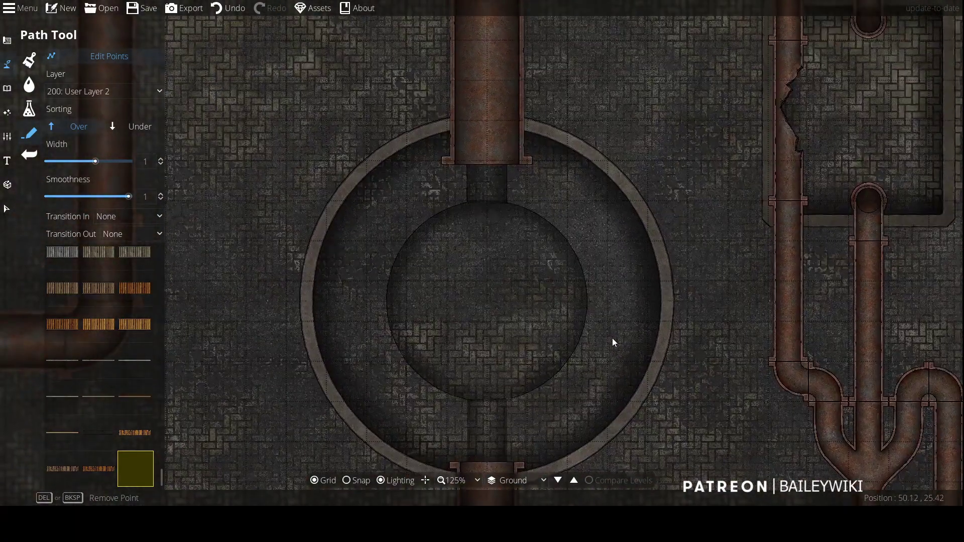
pyautogui.scroll(3, 613, 337)
pyautogui.click(7, 63)
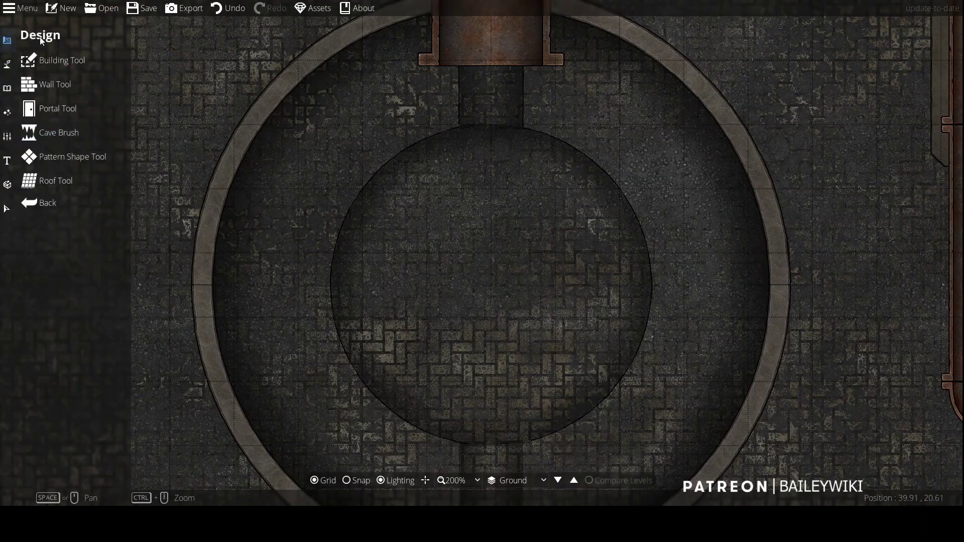
pyautogui.click(83, 84)
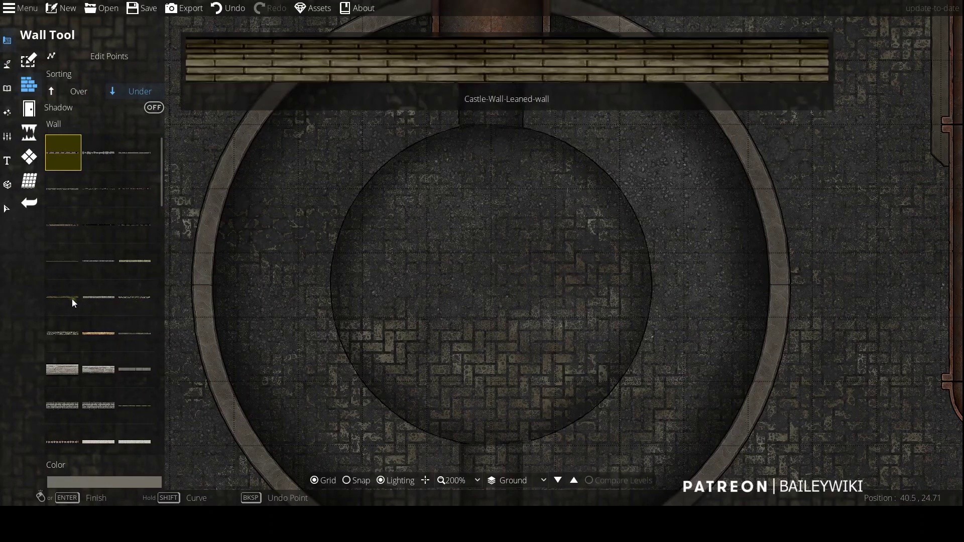
pyautogui.click(58, 295)
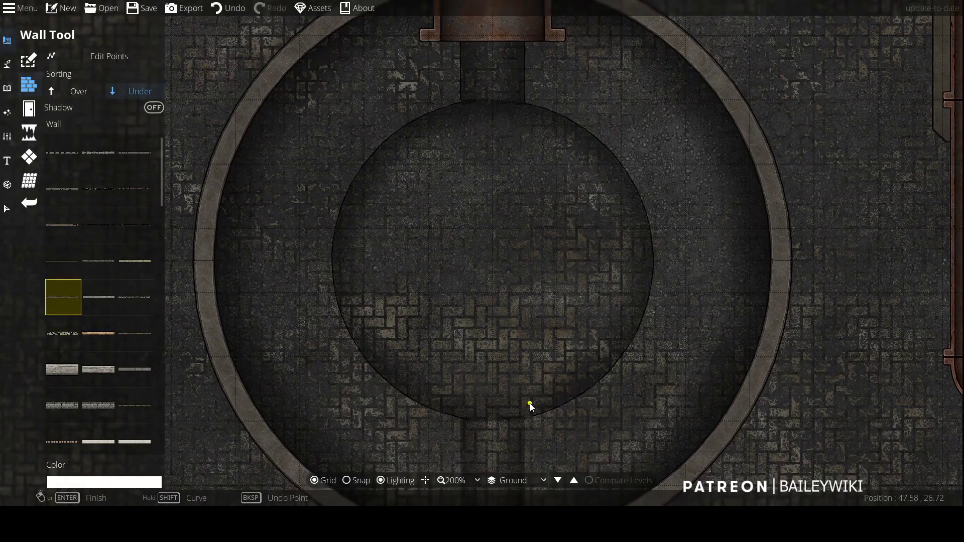
# Step: Try ringing the sunken circle with a wall in two curved halves, and undo it
pyautogui.rightClick(328, 98)
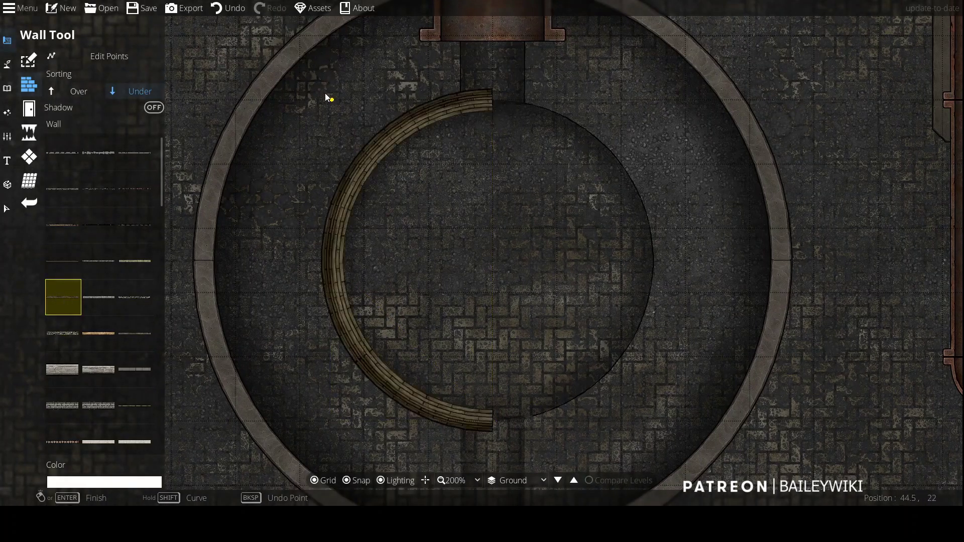
pyautogui.rightClick(651, 394)
pyautogui.hotkey('ctrl', 'z')
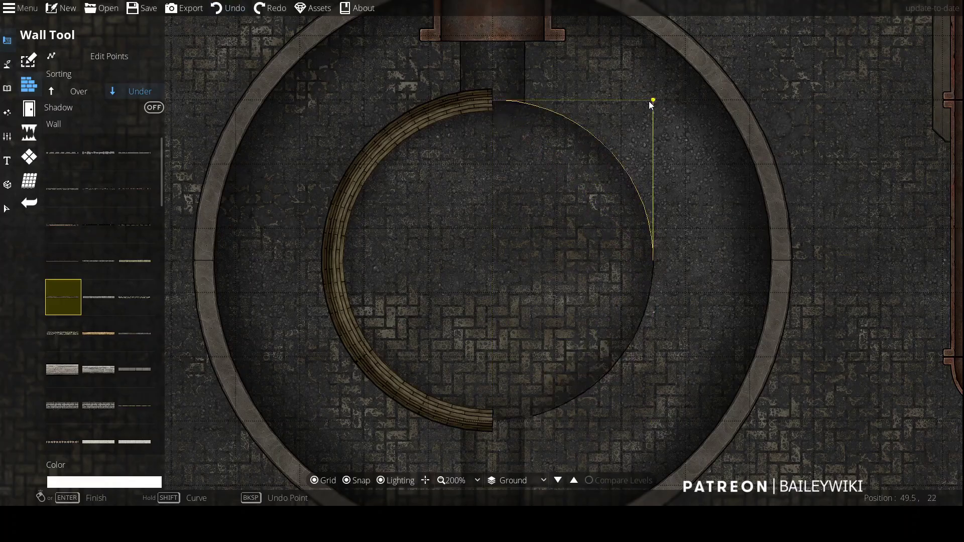
pyautogui.hotkey('ctrl', 'y')
pyautogui.scroll(-3, 553, 344)
pyautogui.scroll(3, 553, 345)
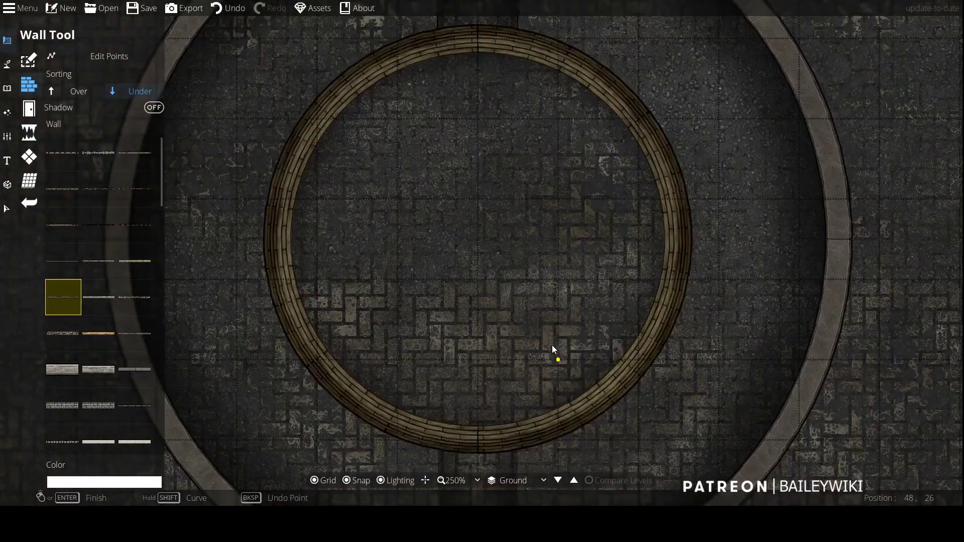
pyautogui.scroll(-3, 553, 345)
pyautogui.scroll(5, 552, 345)
pyautogui.scroll(-3, 541, 429)
pyautogui.scroll(3, 505, 337)
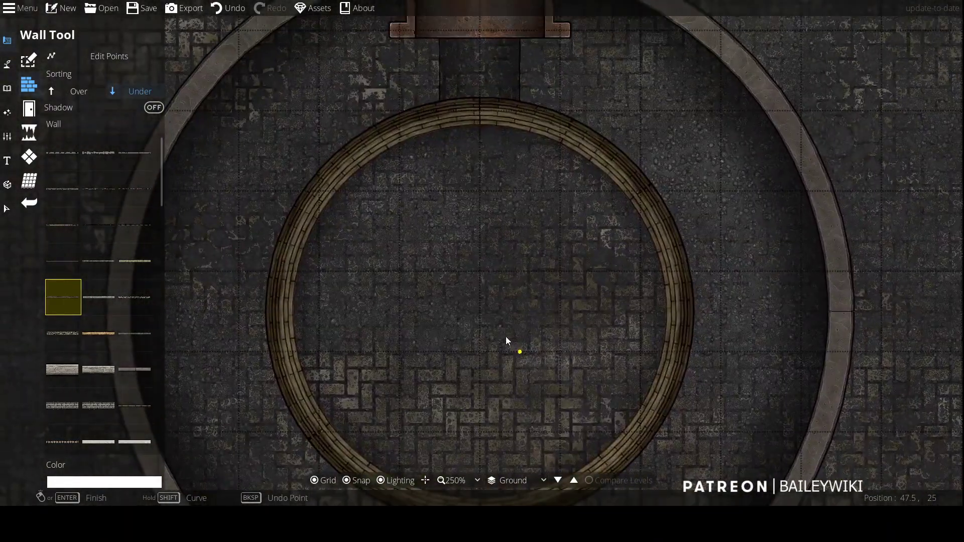
pyautogui.hotkey('ctrl', 'z')
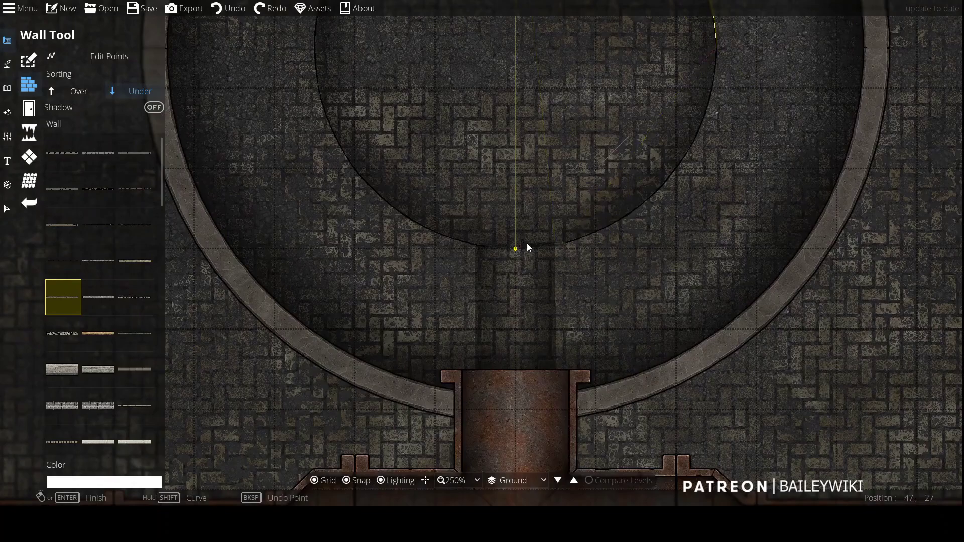
# Step: Redraw the ring wall around the sunken circle as two curved halves, drawn in the opposite direction to flip the wall's lean
pyautogui.click(515, 248)
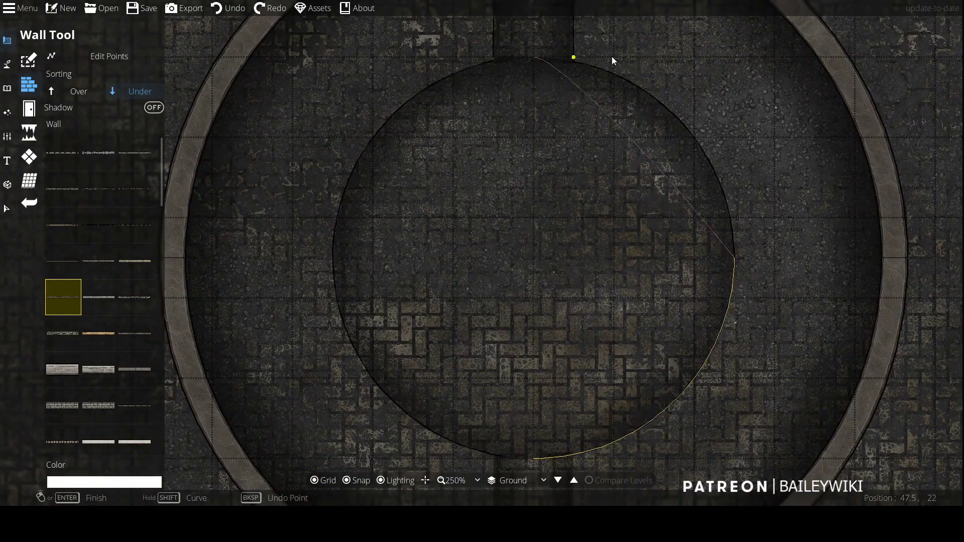
pyautogui.click(536, 58)
pyautogui.rightClick(733, 58)
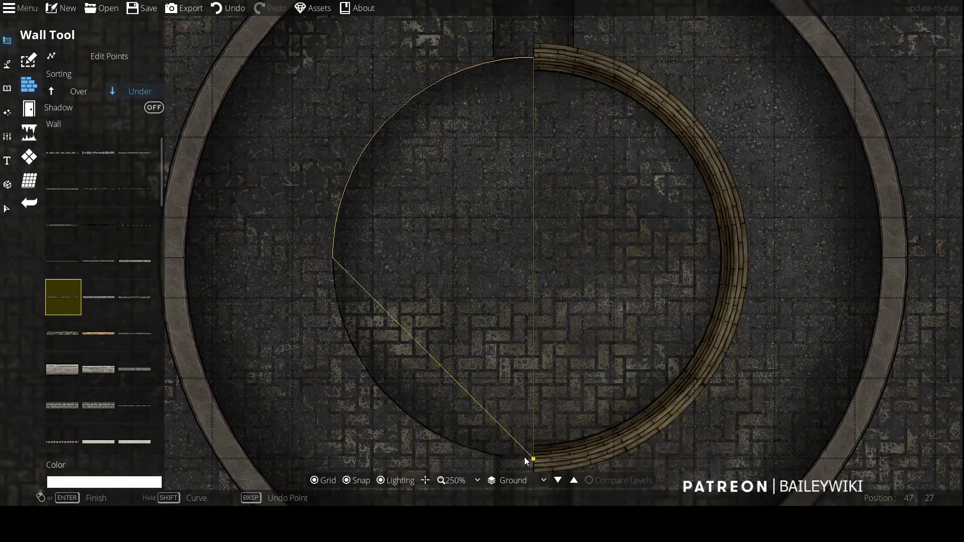
pyautogui.click(523, 458)
pyautogui.rightClick(337, 450)
pyautogui.scroll(-5, 512, 366)
pyautogui.scroll(3, 506, 312)
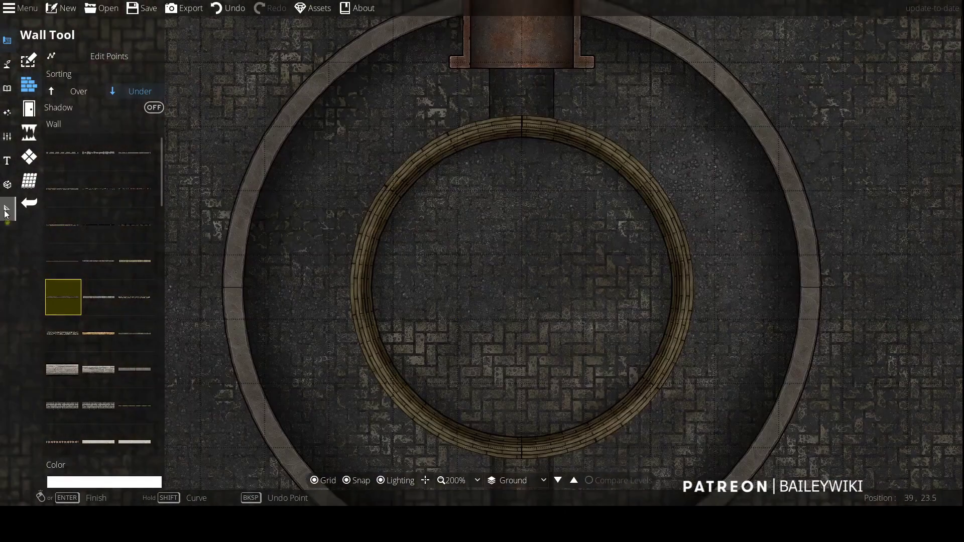
# Step: Tint both halves of the ring wall with the colour 868aa9
pyautogui.press('v')
pyautogui.click(360, 285)
pyautogui.click(80, 467)
pyautogui.moveTo(112, 315); pyautogui.dragTo(31, 263)
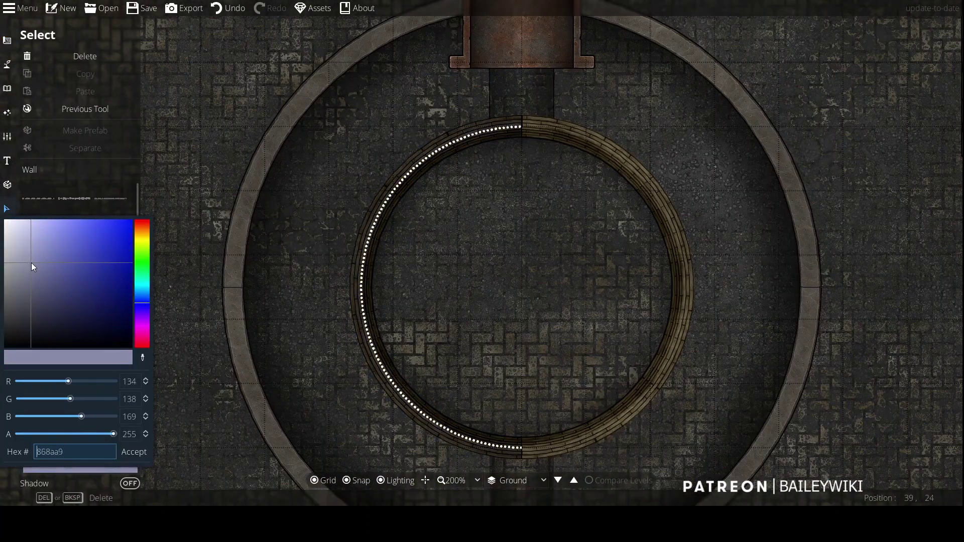
pyautogui.click(160, 397)
pyautogui.click(641, 189)
pyautogui.click(81, 463)
pyautogui.click(774, 294)
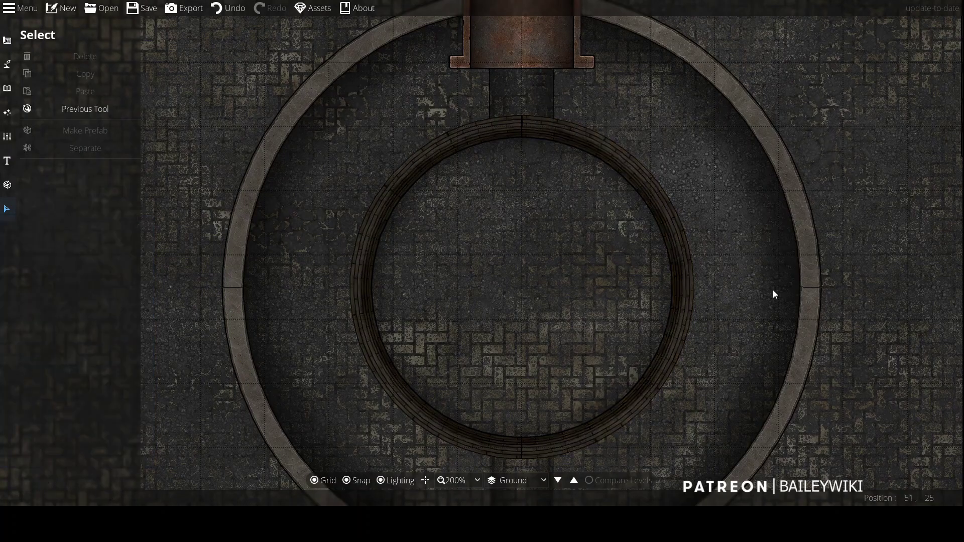
# Step: Delete wall points where the ring wall crosses the channels to open gaps in it
pyautogui.scroll(1, 773, 290)
pyautogui.moveTo(773, 290); pyautogui.dragTo(711, 143)
pyautogui.scroll(-2, 668, 211)
pyautogui.moveTo(655, 216); pyautogui.dragTo(657, 281)
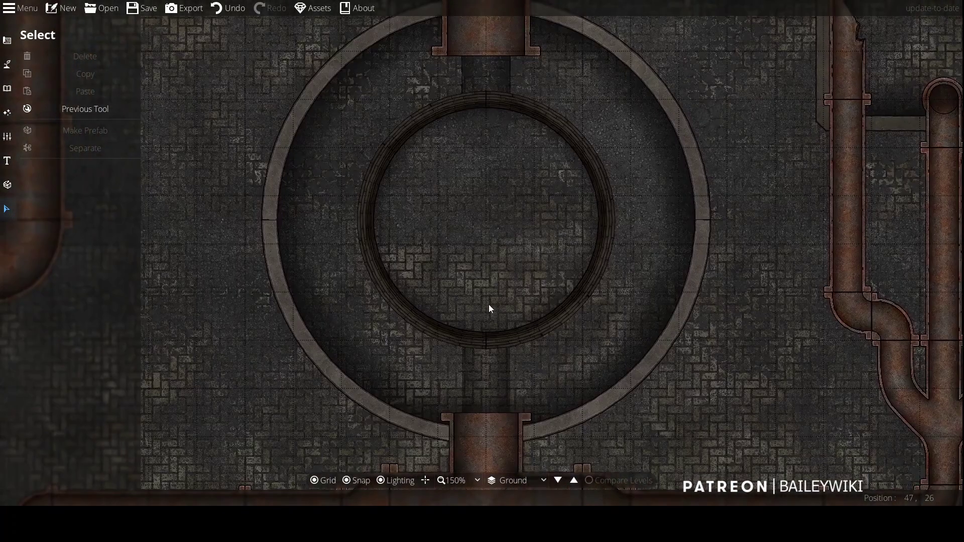
pyautogui.scroll(5, 489, 304)
pyautogui.click(7, 40)
pyautogui.click(70, 85)
pyautogui.click(80, 57)
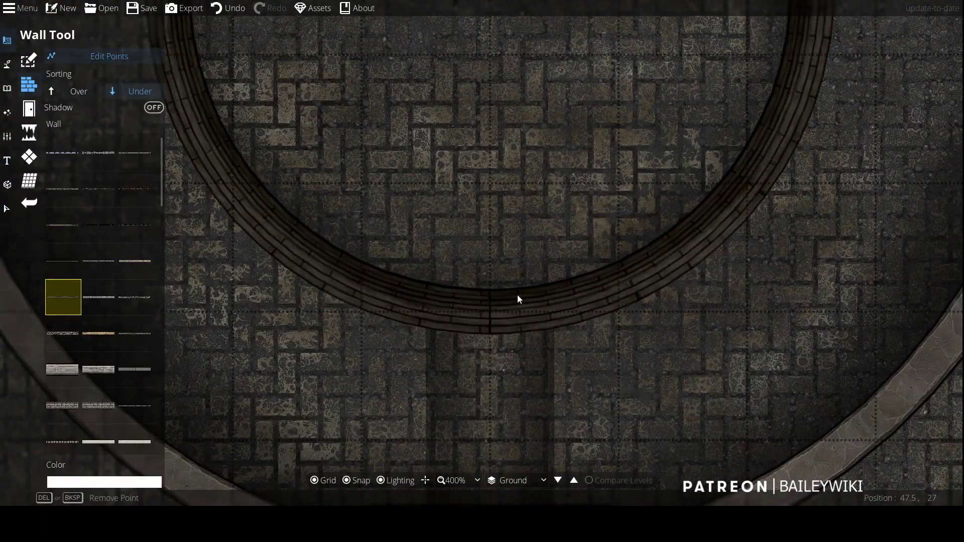
pyautogui.press('Delete')
pyautogui.press('Delete')
pyautogui.press('Delete')
pyautogui.press('Delete')
# Step: Move both lower ends of the ring wall to the edges of the lower channel with snapping off
pyautogui.scroll(-2, 530, 281)
pyautogui.scroll(2, 491, 280)
pyautogui.moveTo(484, 317); pyautogui.dragTo(484, 313)
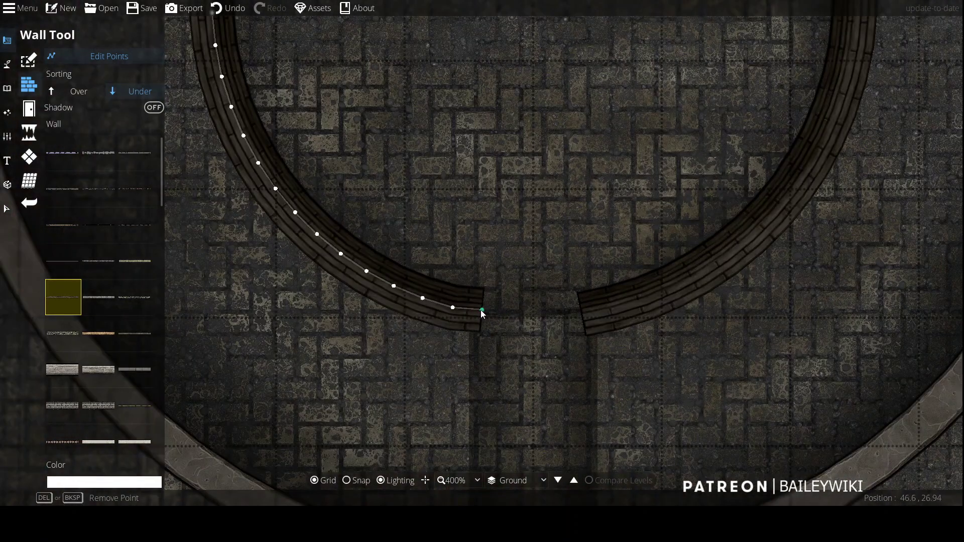
pyautogui.click(582, 314)
pyautogui.scroll(-2, 620, 162)
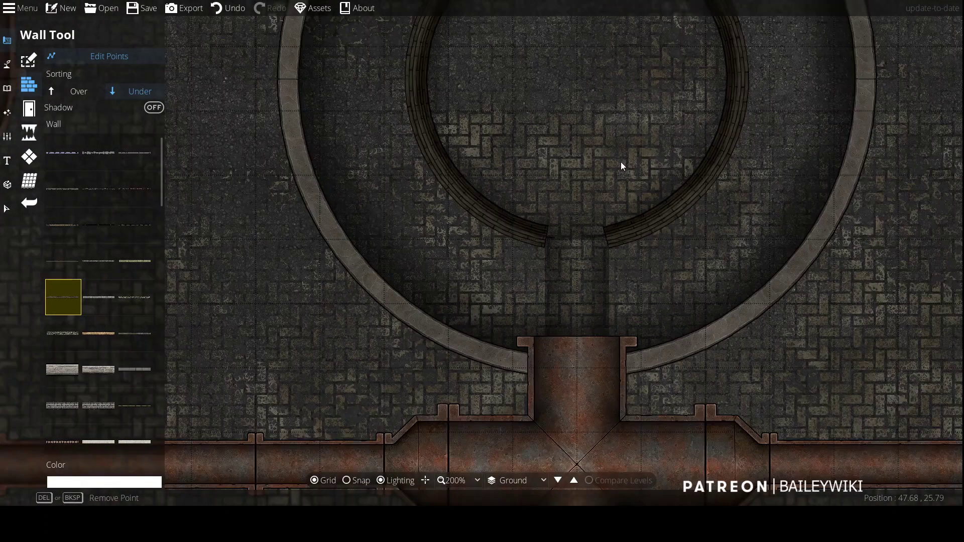
# Step: Move both upper ends of the ring wall to the edges of the upper channel
pyautogui.scroll(1, 620, 162)
pyautogui.scroll(1, 549, 296)
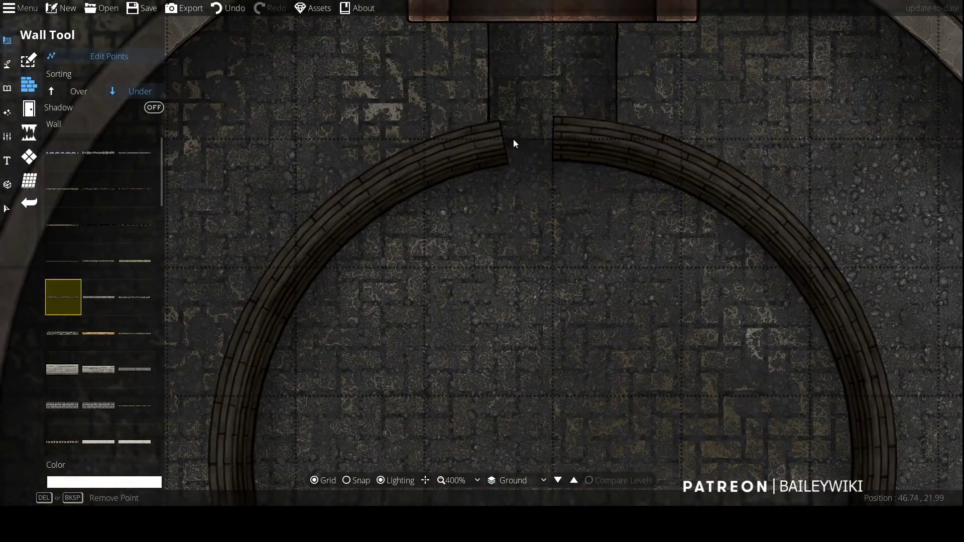
pyautogui.moveTo(574, 141); pyautogui.dragTo(599, 146)
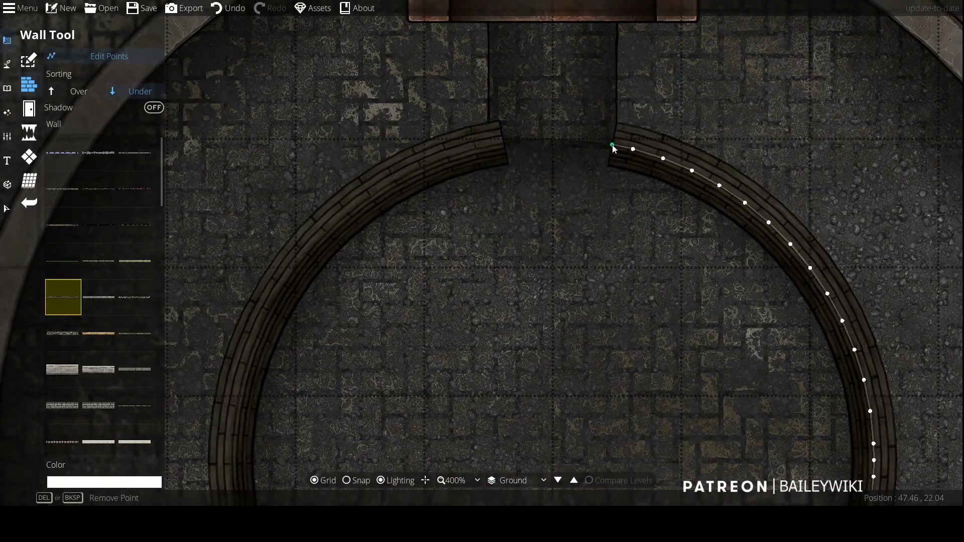
pyautogui.click(507, 147)
pyautogui.scroll(-5, 519, 141)
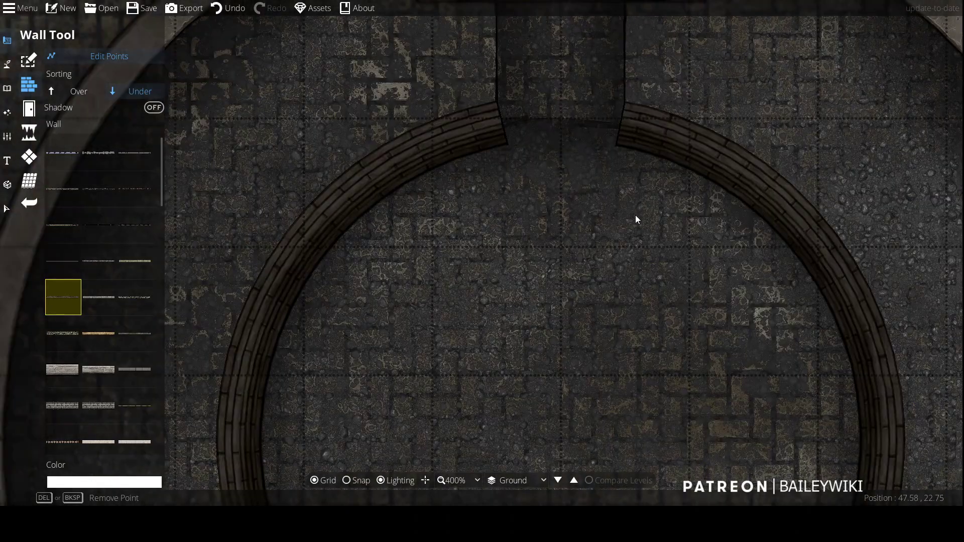
# Step: Draw curved black path lines of width 1 across the upper gap, joining the courses of both ring wall ends
pyautogui.scroll(7, 571, 164)
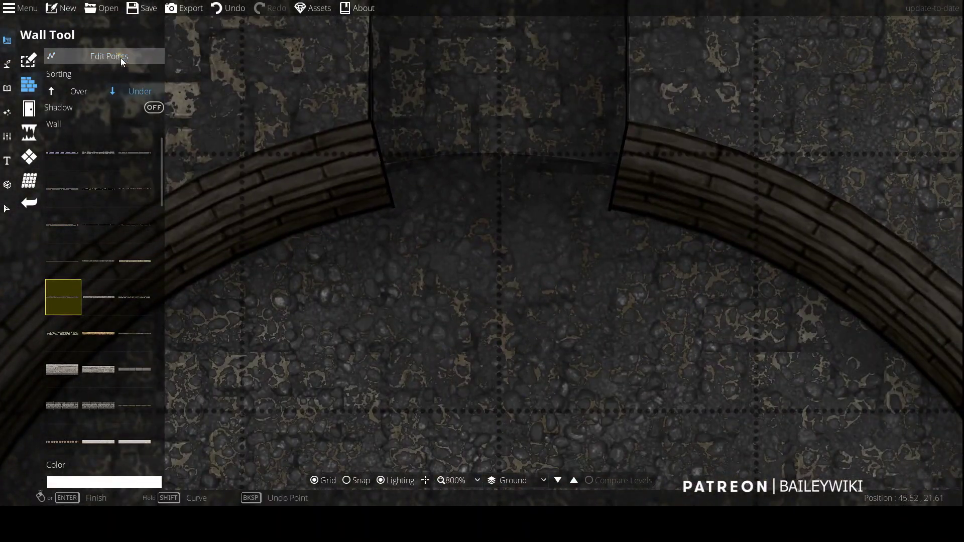
pyautogui.click(8, 64)
pyautogui.click(74, 133)
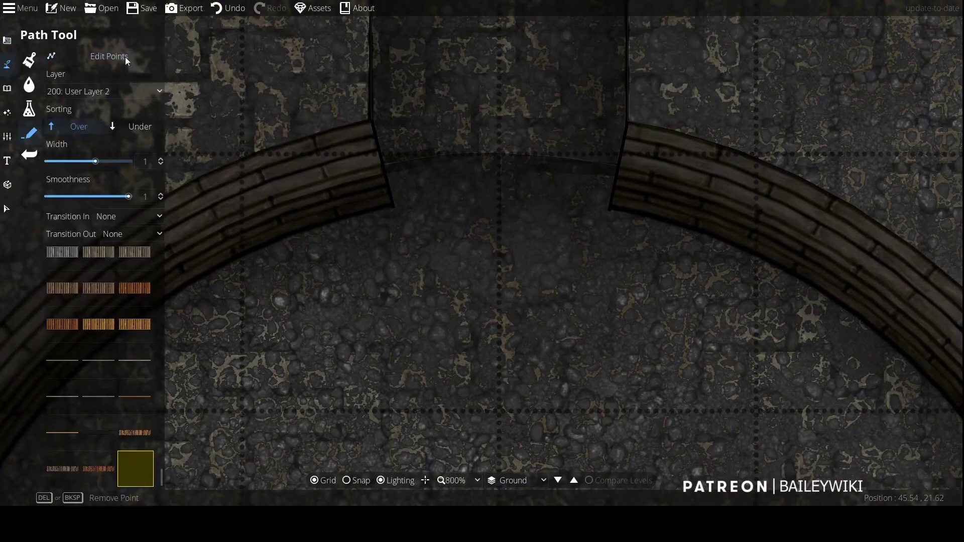
pyautogui.click(393, 204)
pyautogui.click(609, 205)
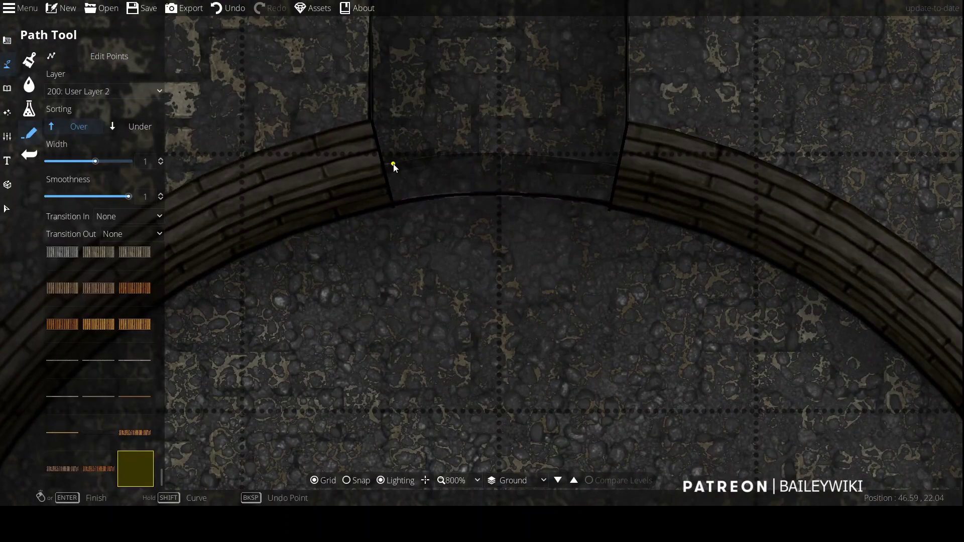
pyautogui.click(619, 168)
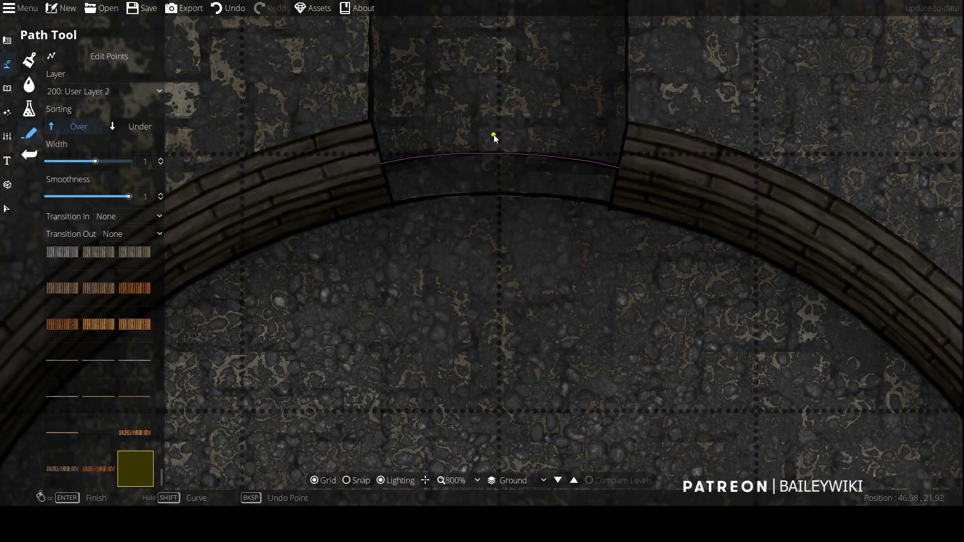
pyautogui.click(382, 177)
pyautogui.click(619, 177)
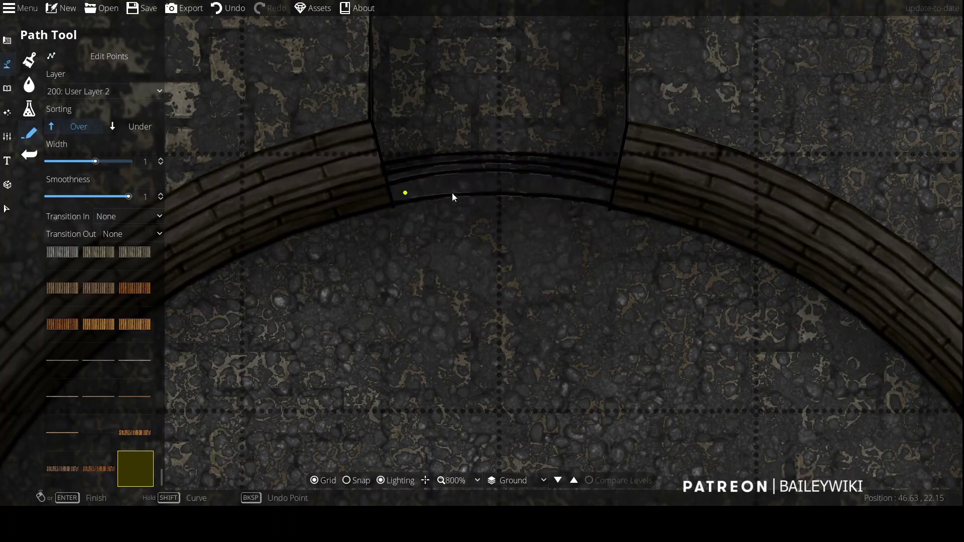
pyautogui.click(616, 197)
pyautogui.scroll(-5, 556, 199)
pyautogui.scroll(4, 580, 245)
# Step: Fill the outlined upper gap with a custom brick pattern shape in colour 130f09 on User Layer 1
pyautogui.click(79, 156)
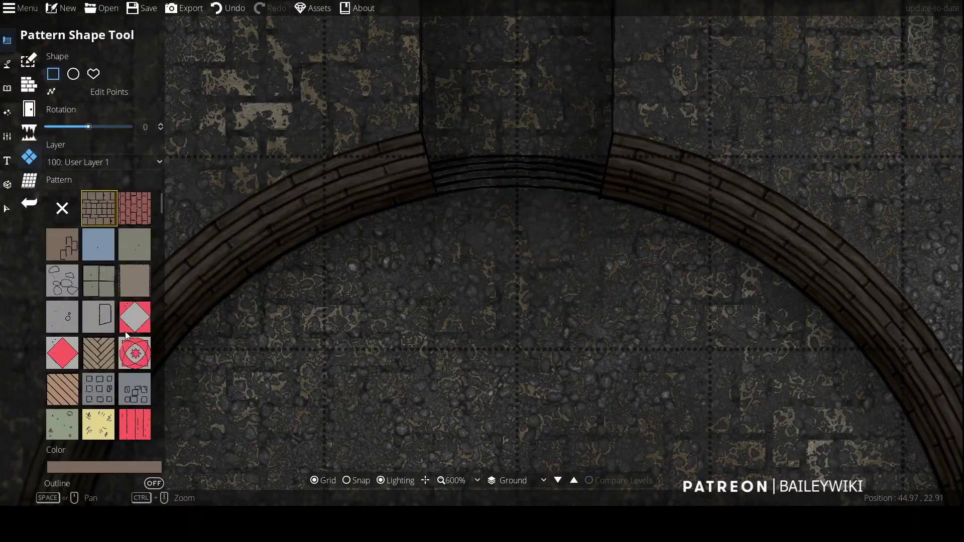
pyautogui.click(104, 468)
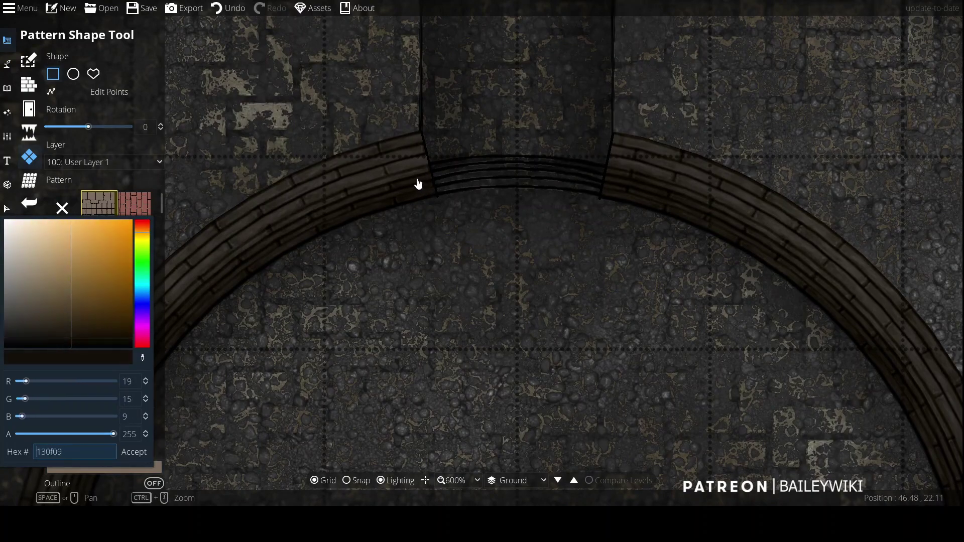
pyautogui.click(142, 453)
pyautogui.click(93, 74)
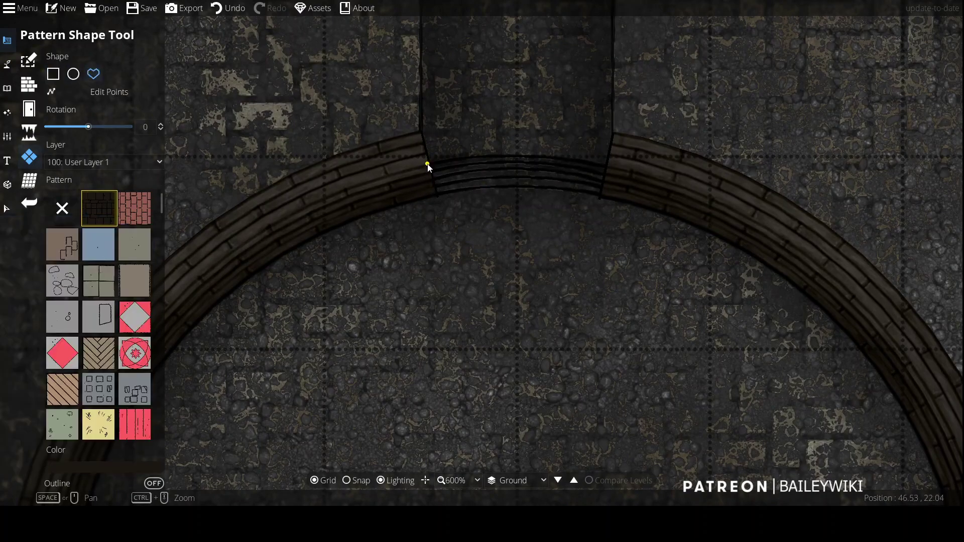
pyautogui.moveTo(425, 163); pyautogui.dragTo(522, 134)
pyautogui.scroll(-5, 533, 166)
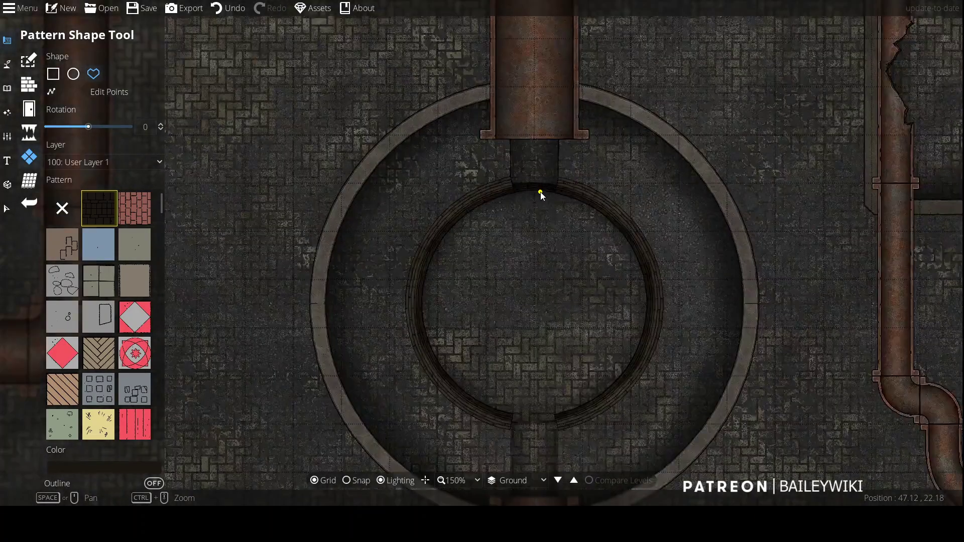
pyautogui.scroll(2, 589, 275)
pyautogui.scroll(-2, 336, 236)
pyautogui.scroll(4, 336, 235)
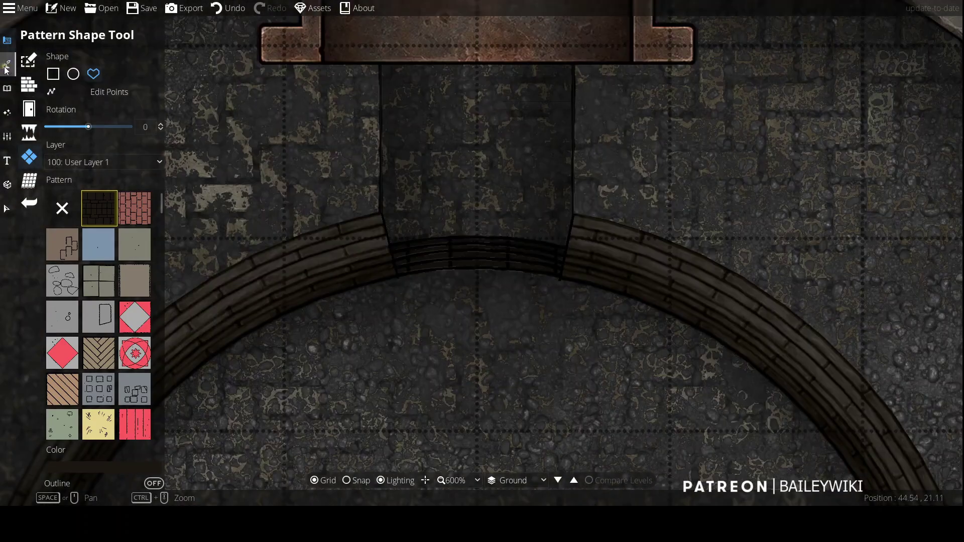
# Step: Draw path lines of width 0.52 just inside both side edges of the upper channel
pyautogui.click(7, 66)
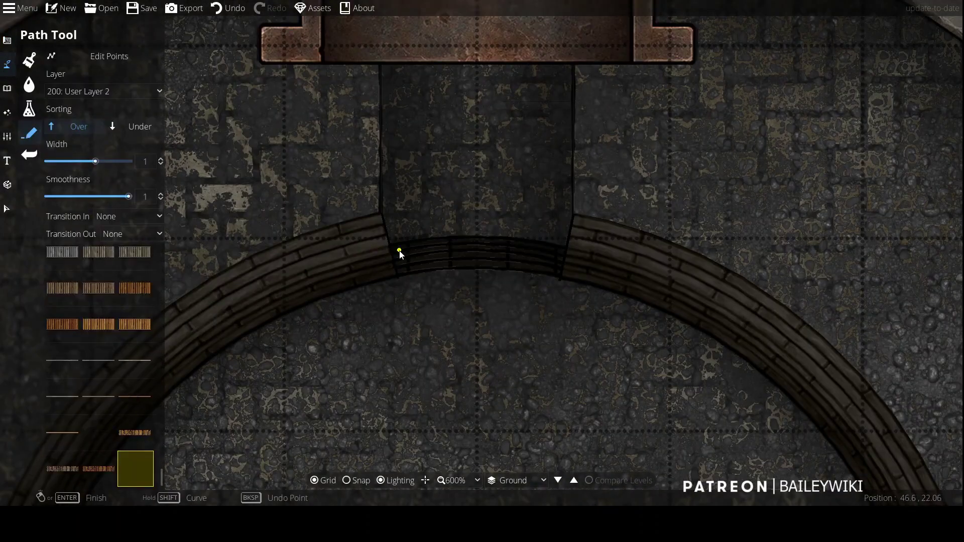
pyautogui.click(385, 74)
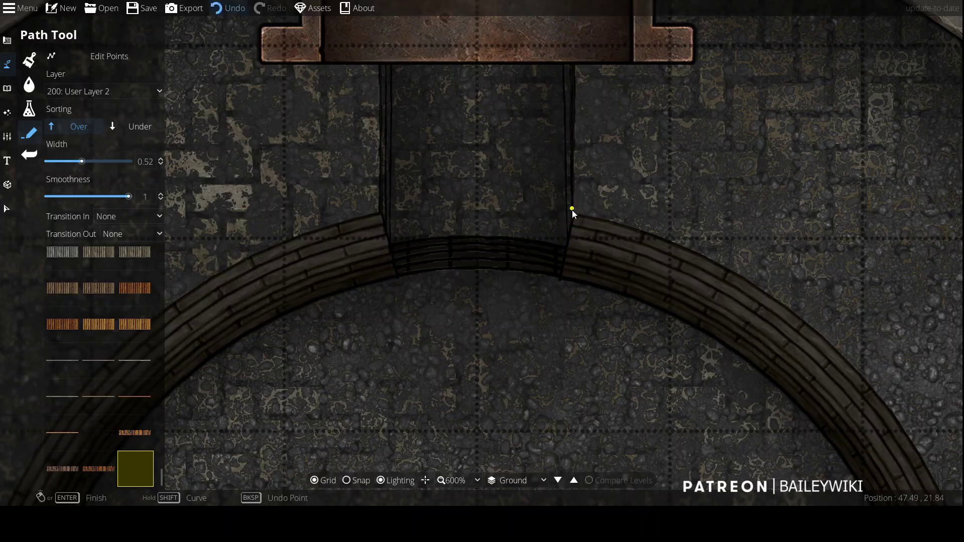
pyautogui.scroll(-3, 536, 178)
pyautogui.scroll(3, 359, 340)
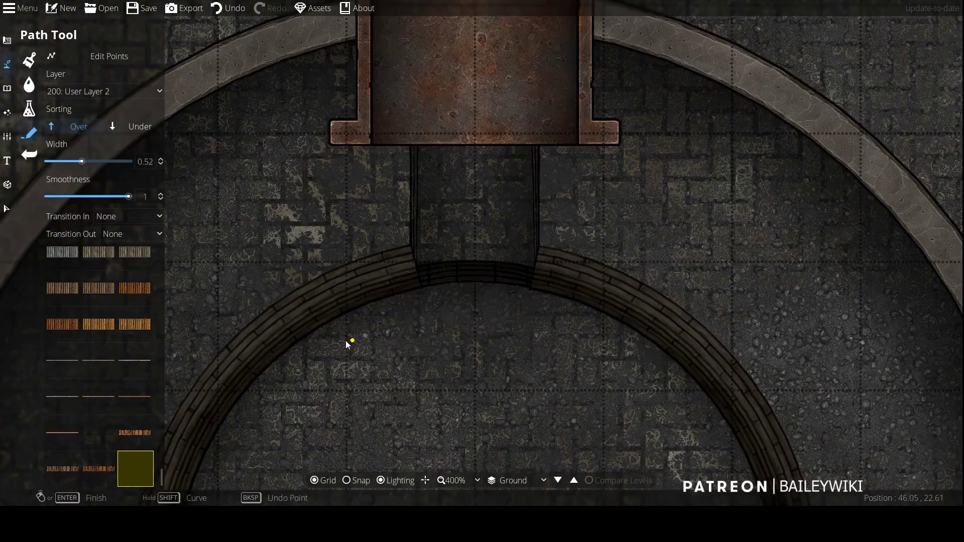
# Step: Draw a narrow custom brick pattern strip between the lines along the left edge of the upper channel
pyautogui.click(7, 40)
pyautogui.click(99, 159)
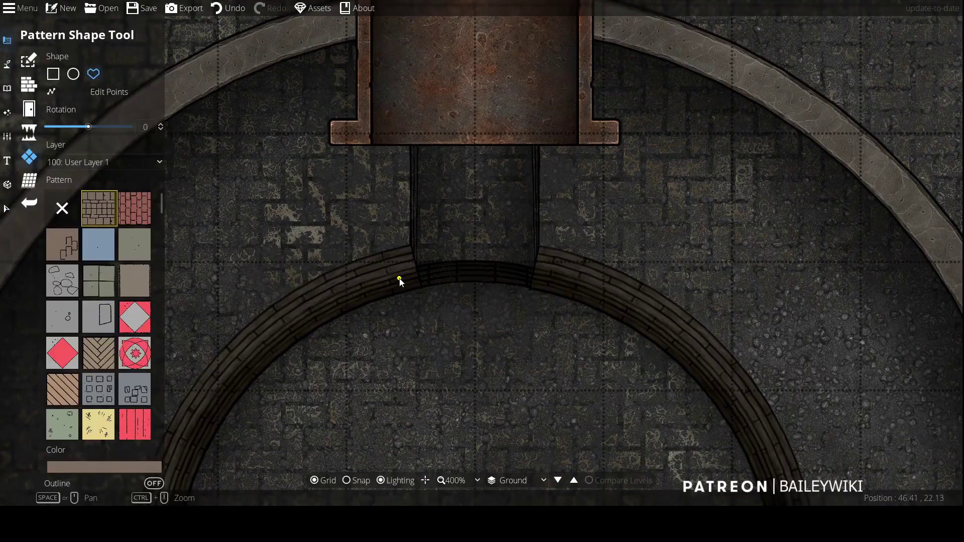
pyautogui.scroll(2, 400, 282)
pyautogui.click(434, 264)
pyautogui.scroll(3, 434, 116)
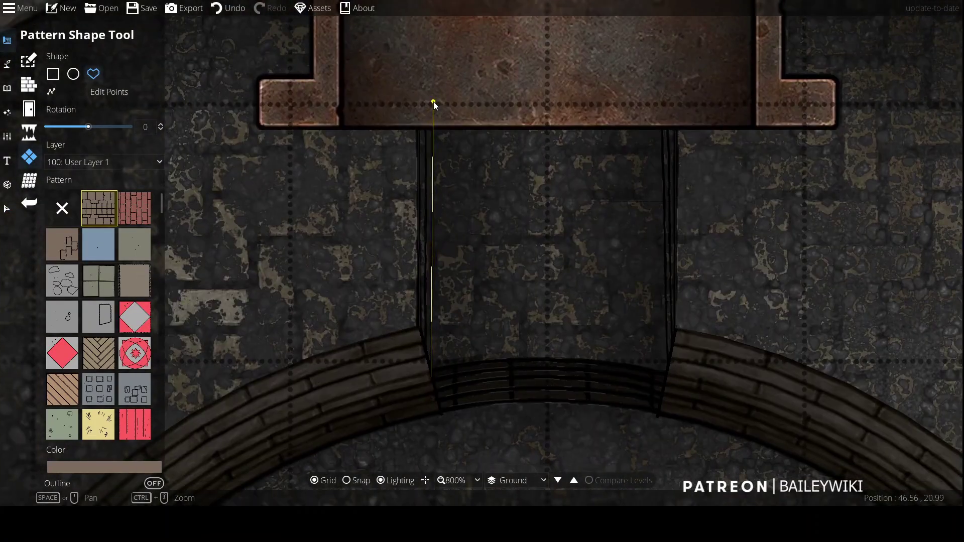
pyautogui.click(433, 381)
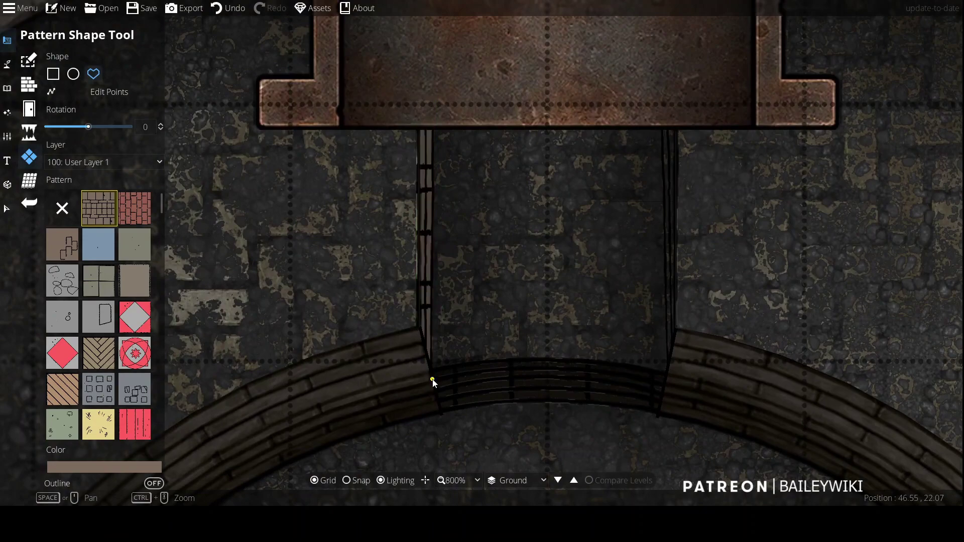
# Step: Pull a point of the left brick strip far outwards from the channel to widen the shape for selection
pyautogui.click(6, 220)
pyautogui.click(85, 103)
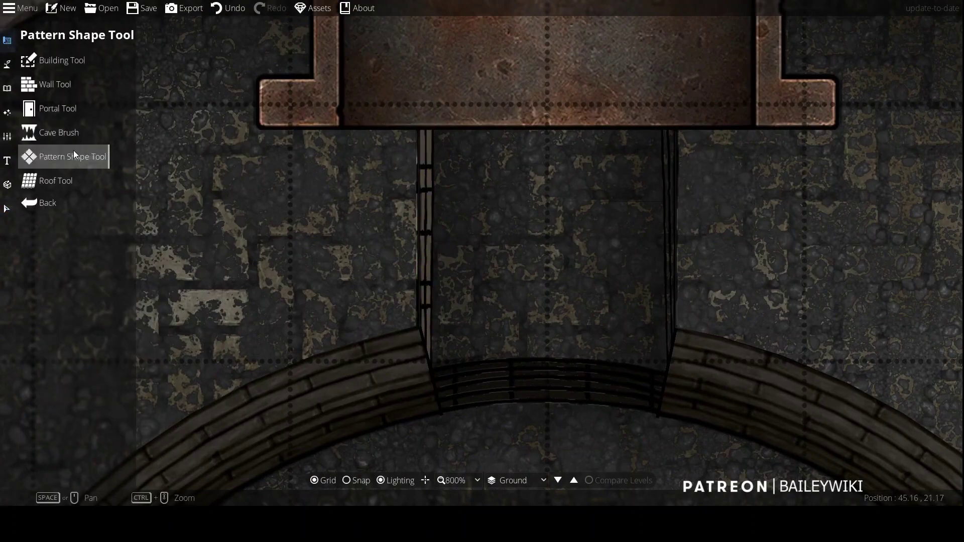
pyautogui.click(73, 152)
pyautogui.click(106, 90)
pyautogui.moveTo(417, 181); pyautogui.dragTo(390, 178)
pyautogui.click(7, 209)
pyautogui.click(395, 200)
pyautogui.click(385, 173)
pyautogui.click(7, 65)
pyautogui.click(96, 158)
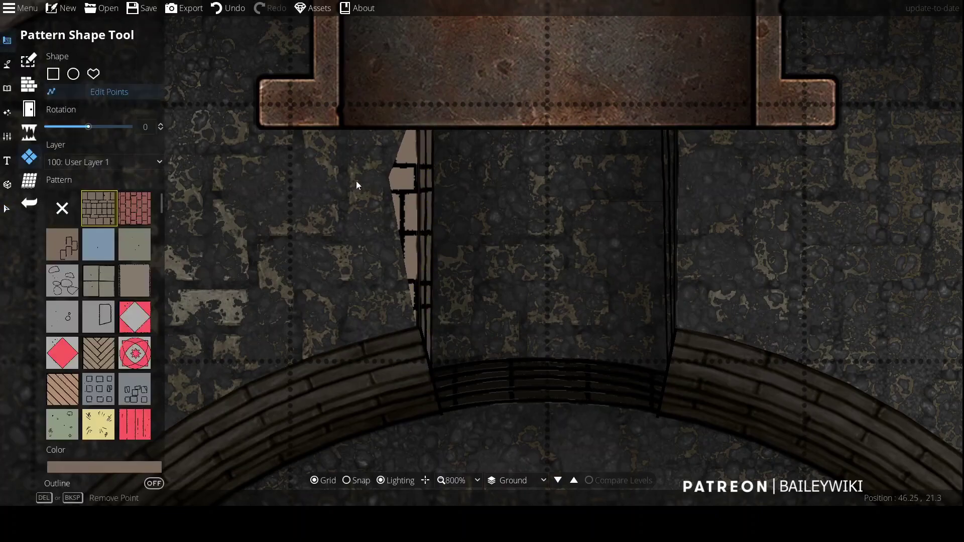
pyautogui.moveTo(390, 178); pyautogui.dragTo(263, 203)
# Step: Recolour the widened brick shape to the dark brown 332f2a
pyautogui.click(7, 209)
pyautogui.click(335, 200)
pyautogui.click(91, 482)
pyautogui.write('ffffff')
pyautogui.press('Return')
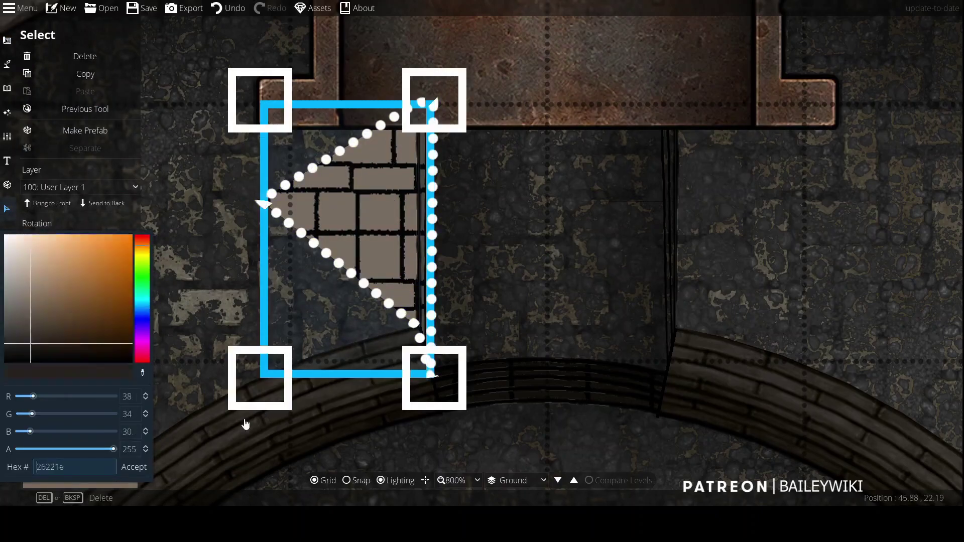
pyautogui.click(136, 468)
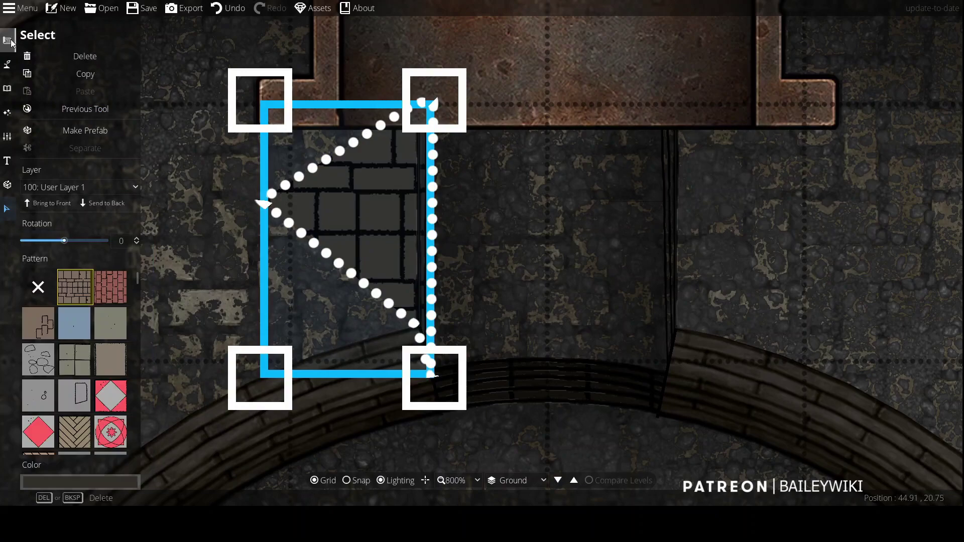
# Step: Copy the hex colour code of the widened brick shape
pyautogui.click(7, 65)
pyautogui.click(7, 209)
pyautogui.click(336, 273)
pyautogui.click(119, 480)
pyautogui.hotkey('ctrl', 'c')
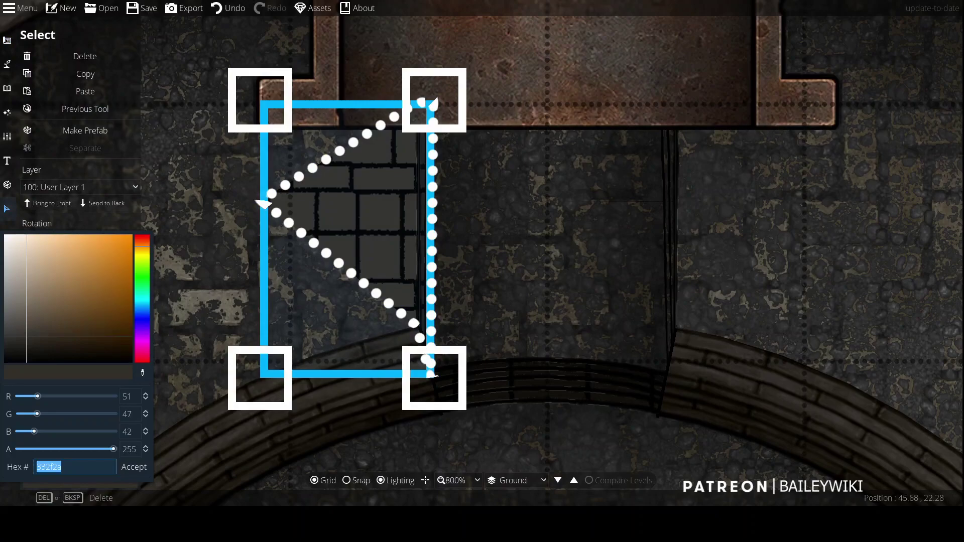
pyautogui.click(134, 468)
# Step: Delete the pulled-out point to bring the left brick strip back to the channel edge
pyautogui.click(7, 65)
pyautogui.click(261, 199)
pyautogui.press('Delete')
# Step: Draw a matching custom brick strip in colour 332f2a along the right edge of the upper channel
pyautogui.click(93, 73)
pyautogui.click(104, 467)
pyautogui.hotkey('ctrl', 'v')
pyautogui.press('Return')
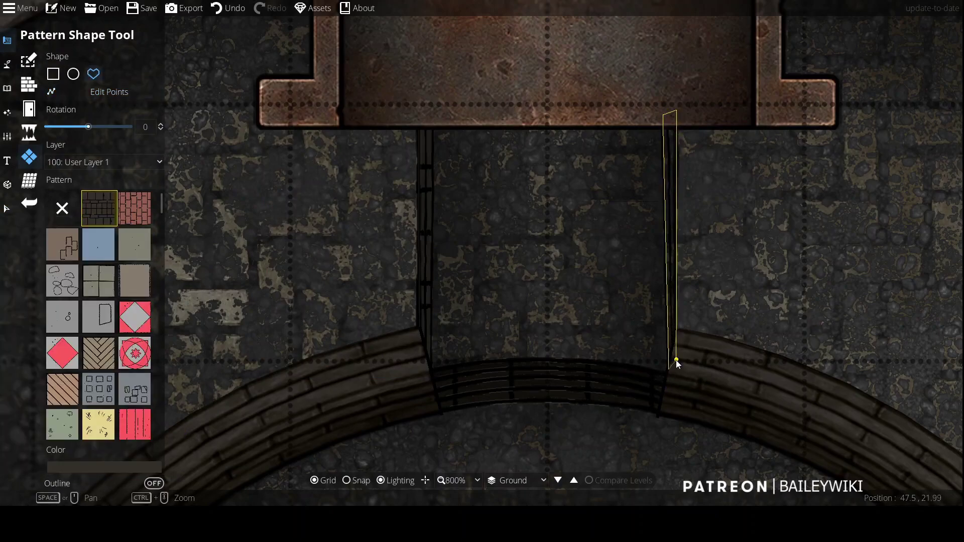
# Step: Draw curved path lines of width 0.93 across the lower gap along the ring wall's inner edge and middle
pyautogui.scroll(-5, 693, 217)
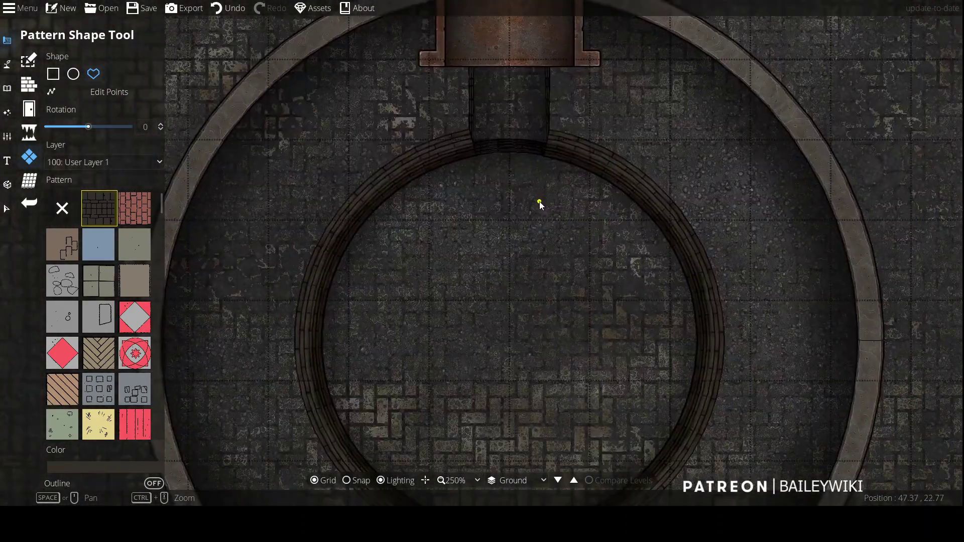
pyautogui.scroll(-3, 603, 332)
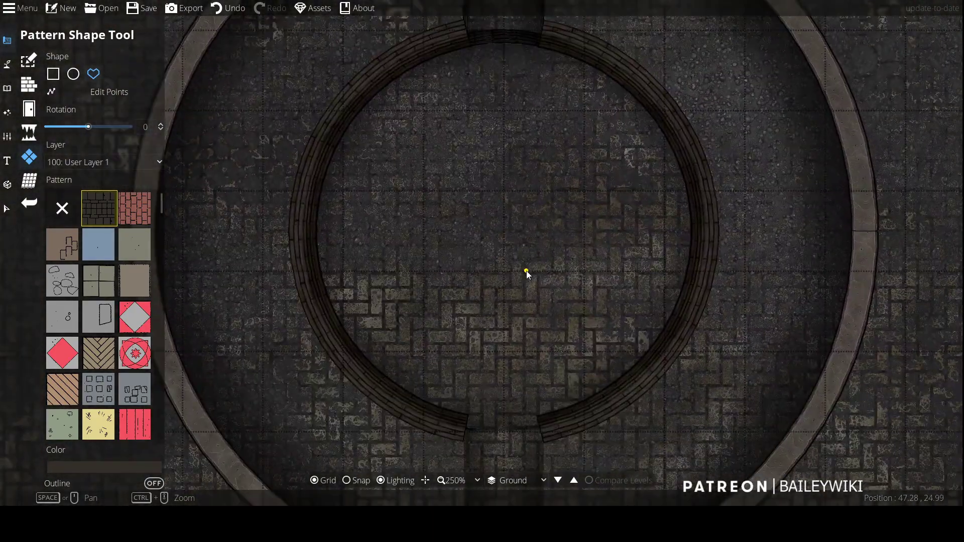
pyautogui.scroll(7, 498, 266)
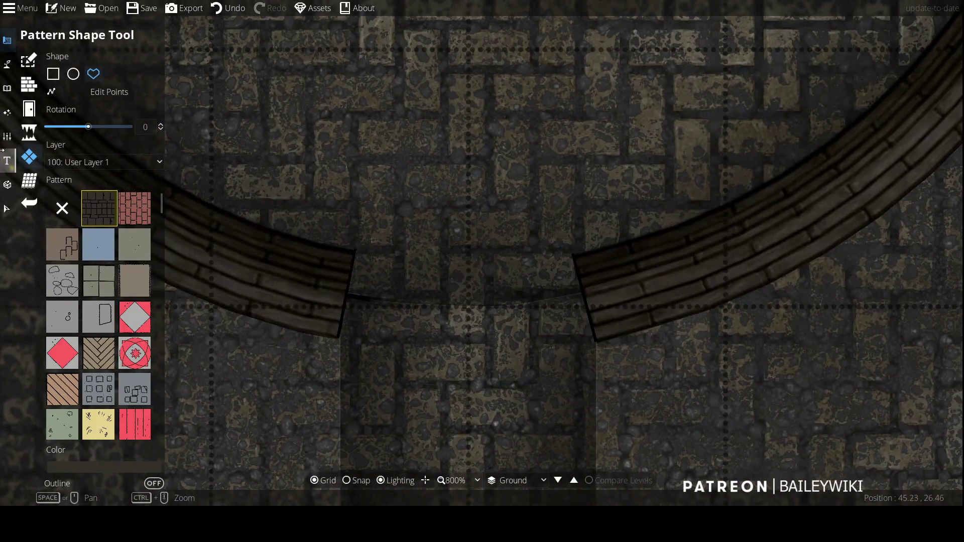
pyautogui.click(60, 133)
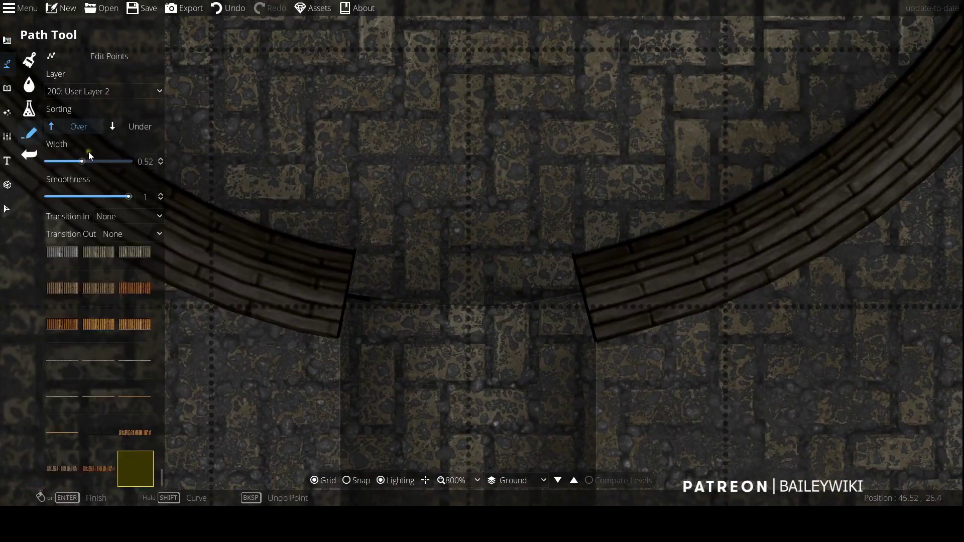
pyautogui.click(352, 253)
pyautogui.click(577, 259)
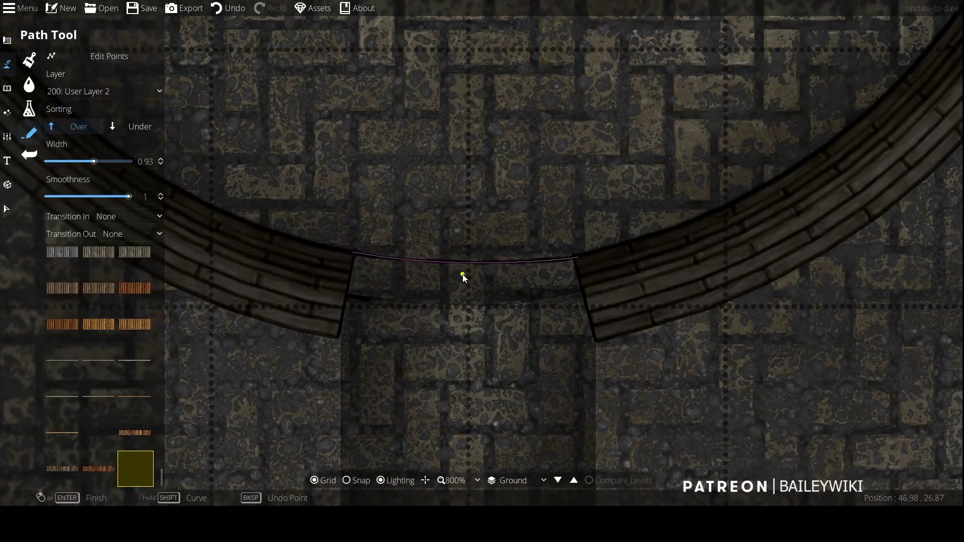
pyautogui.click(345, 294)
pyautogui.click(587, 298)
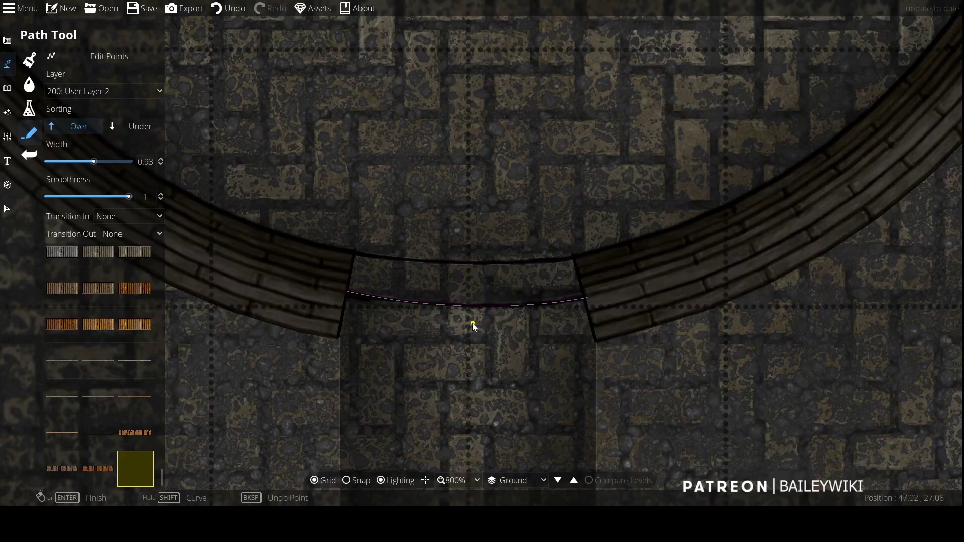
pyautogui.rightClick(455, 330)
# Step: Add more curved brick lines of width 0.93 between the inner edge and middle lines of the lower gap
pyautogui.click(350, 273)
pyautogui.click(583, 275)
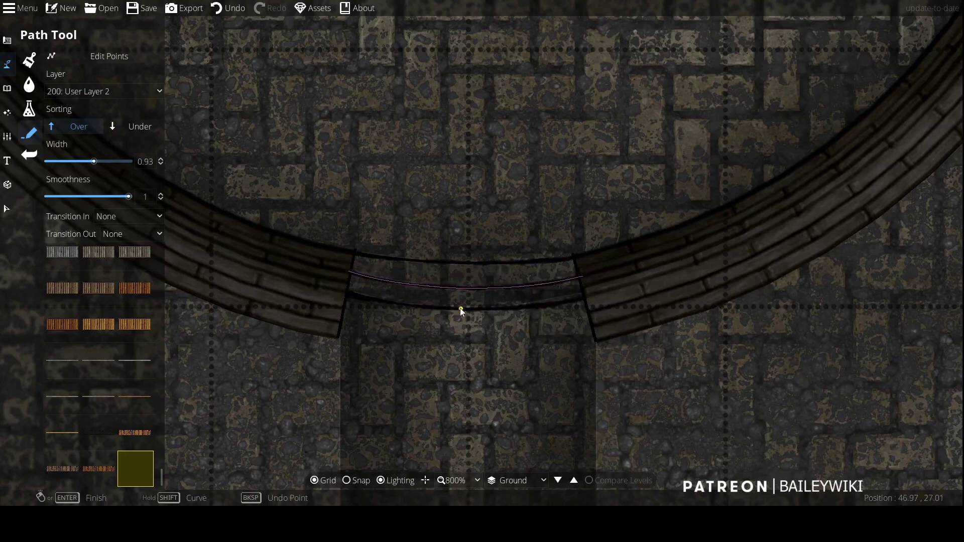
pyautogui.click(356, 290)
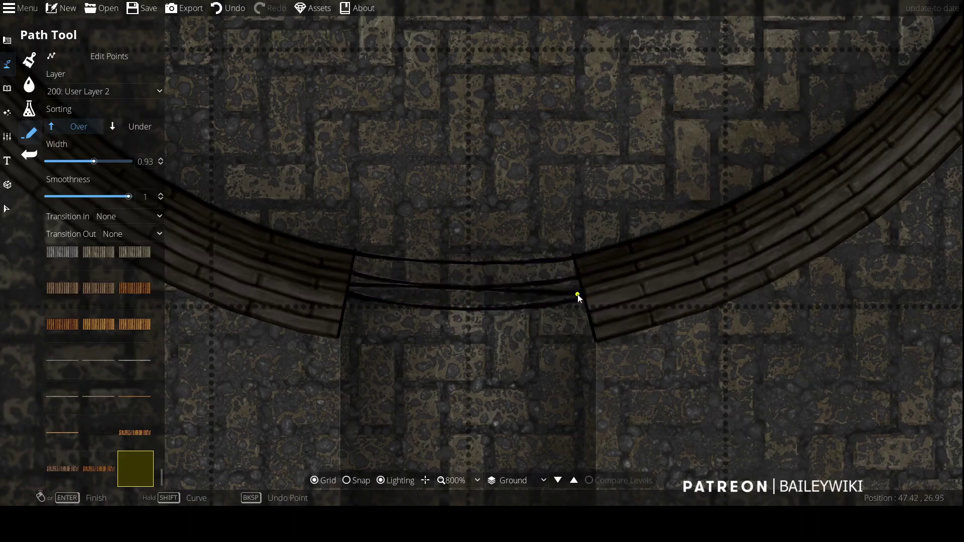
pyautogui.click(350, 266)
pyautogui.click(581, 269)
pyautogui.rightClick(458, 288)
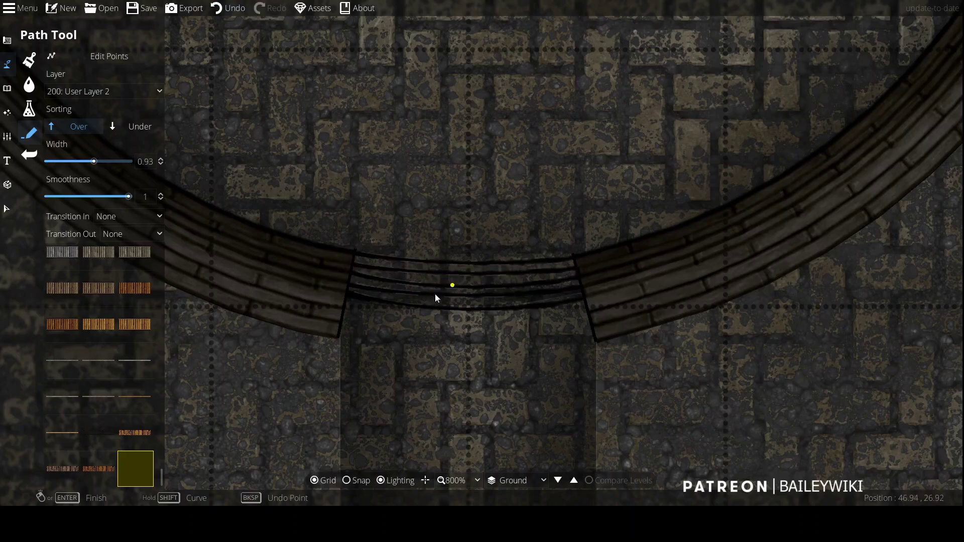
# Step: Draw curved path lines of width 0.57 across the outer part of the lower gap, starting from the ring wall's outer edge
pyautogui.click(593, 343)
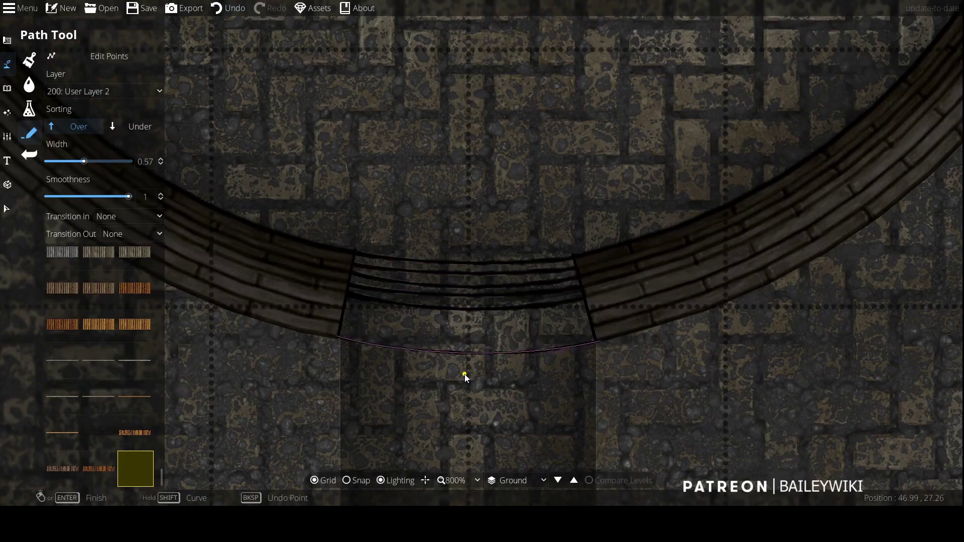
pyautogui.click(336, 322)
pyautogui.click(596, 327)
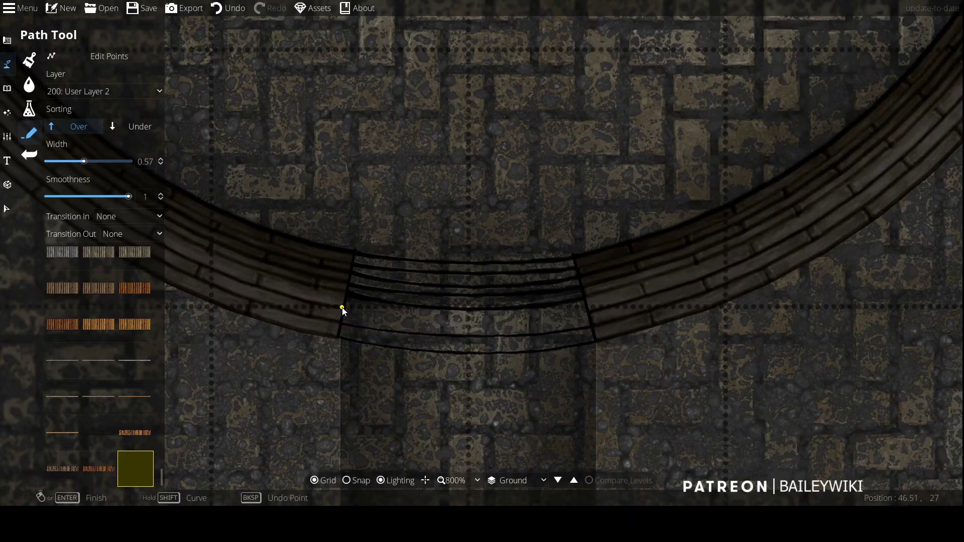
pyautogui.click(596, 314)
# Step: Draw a path line of width 0.57 down the lower channel's left edge from the ring wall to the pipe
pyautogui.click(6, 42)
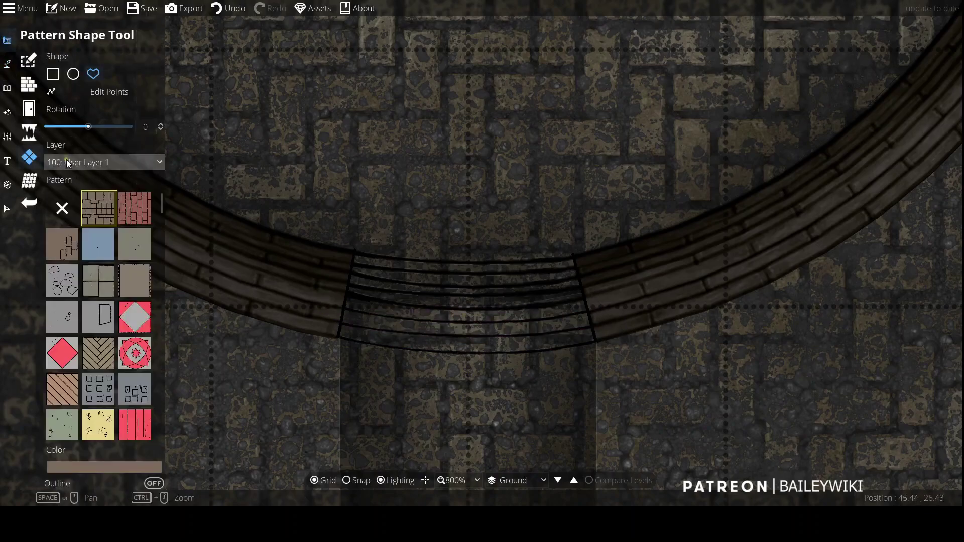
pyautogui.scroll(-4, 401, 139)
pyautogui.click(7, 64)
pyautogui.click(55, 132)
pyautogui.scroll(4, 324, 282)
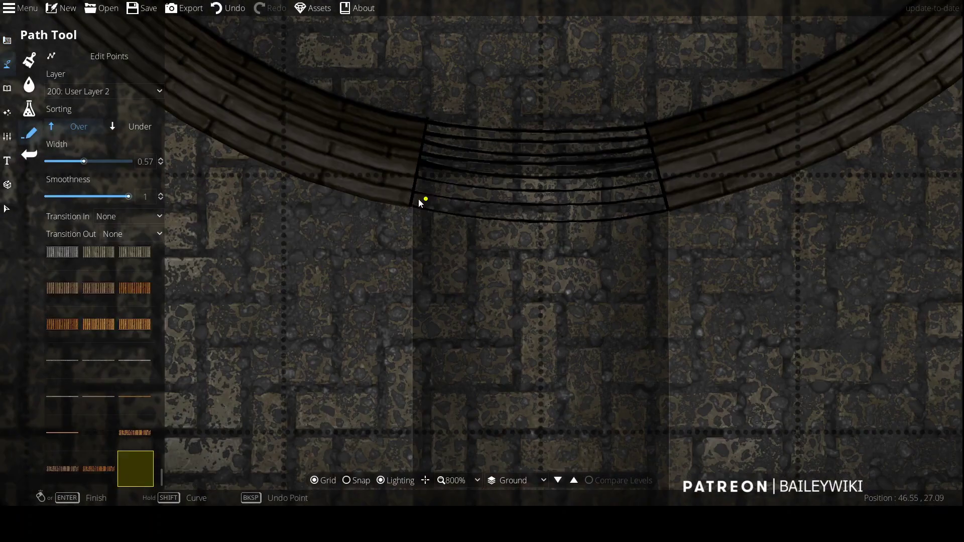
pyautogui.press('s')
pyautogui.press('w')
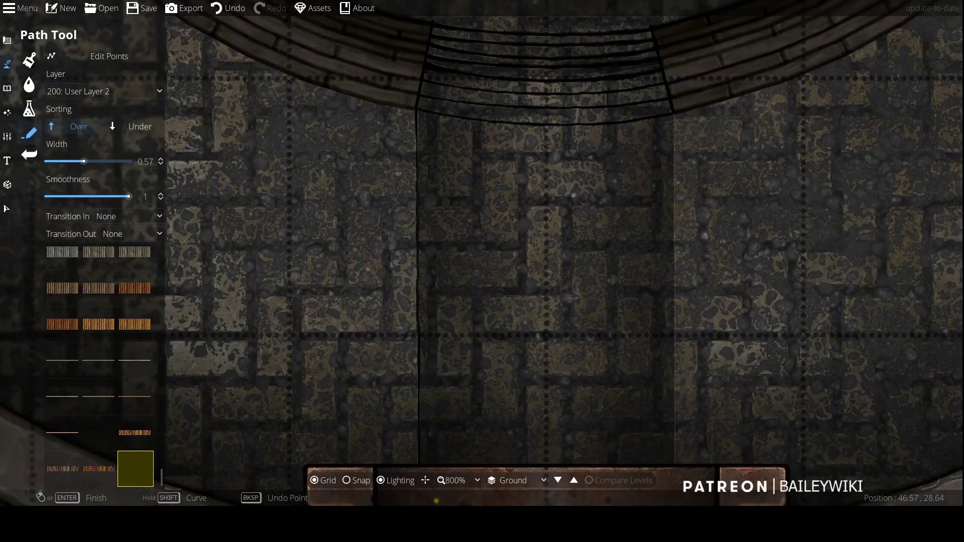
# Step: Delete the curved lines across the outer part of the lower gap in the ring wall
pyautogui.moveTo(428, 108); pyautogui.dragTo(381, 255)
pyautogui.click(7, 209)
pyautogui.click(472, 272)
pyautogui.press('Delete')
# Step: Add parallel path lines of width 0.57 along the left edge of the lower channel down to the pipe
pyautogui.click(7, 64)
pyautogui.click(29, 133)
pyautogui.click(329, 246)
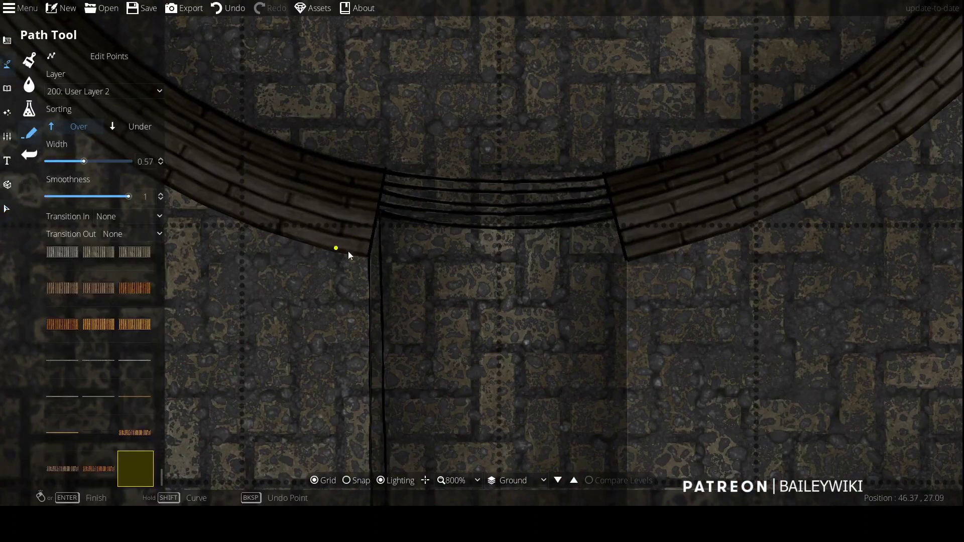
pyautogui.press('s')
pyautogui.press('w')
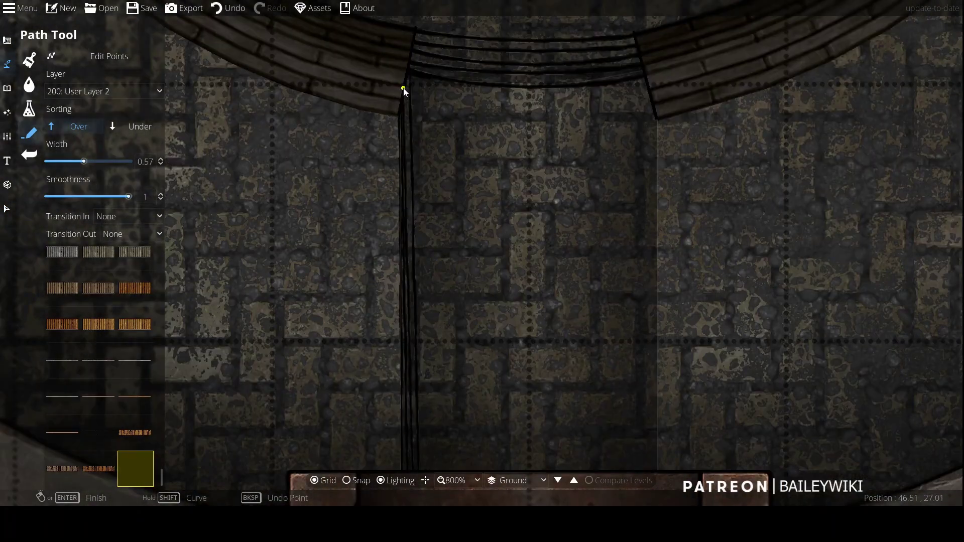
# Step: Draw matching parallel path lines of width 0.57 along the right edge of the lower channel
pyautogui.press('s')
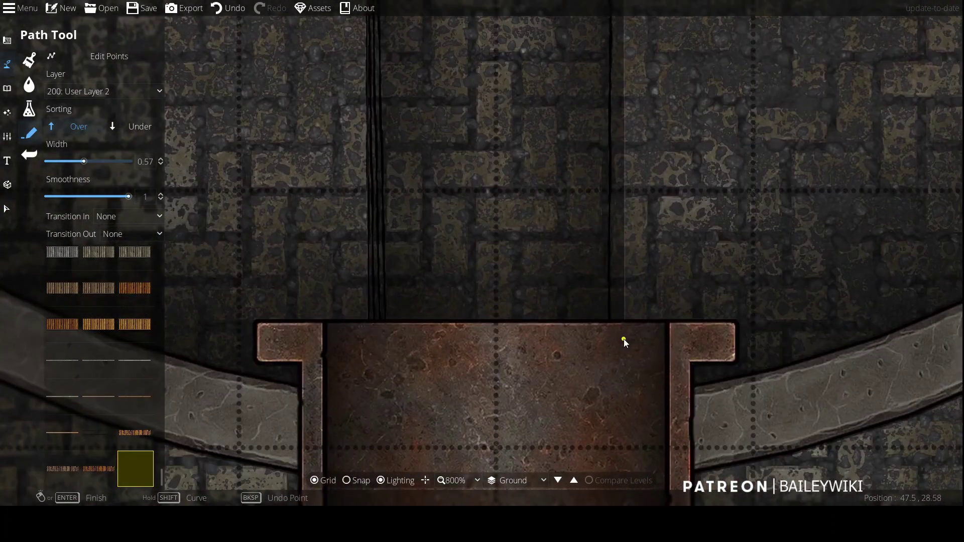
pyautogui.press('w')
pyautogui.press('s')
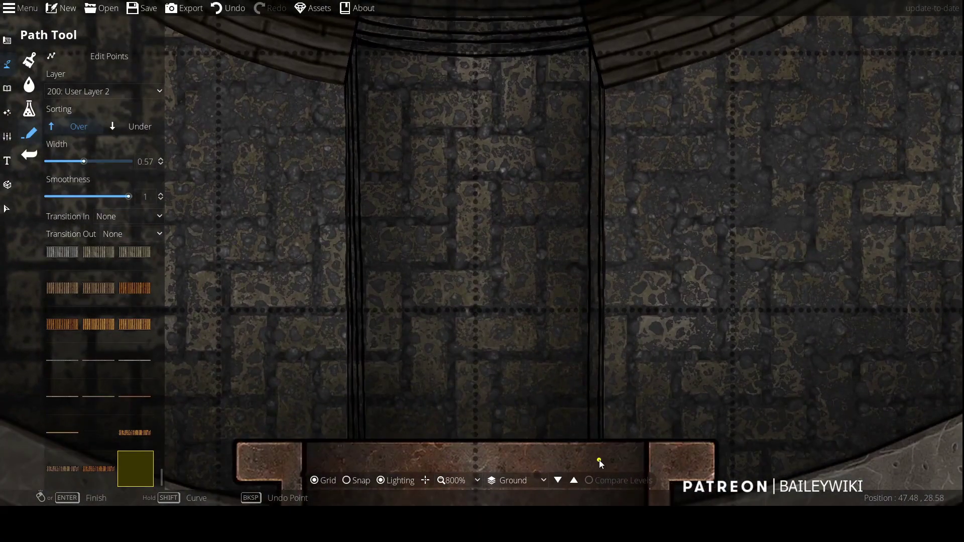
pyautogui.press('w')
# Step: Fill the narrow strip along the lower channel's left edge with a custom brick pattern shape in the pasted dark brown colour
pyautogui.click(7, 40)
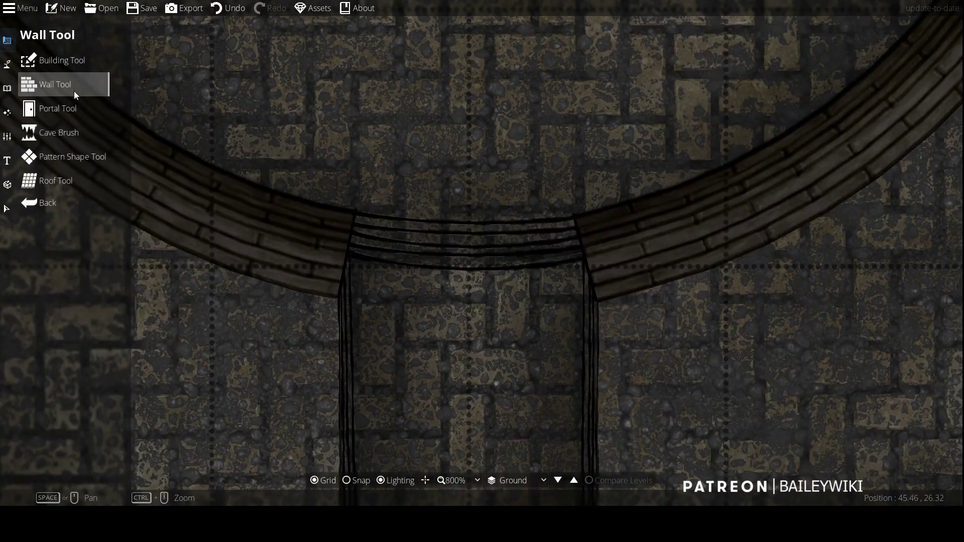
pyautogui.click(30, 157)
pyautogui.click(151, 468)
pyautogui.hotkey('ctrl', 'v')
pyautogui.click(135, 452)
pyautogui.click(349, 250)
pyautogui.moveTo(354, 349); pyautogui.dragTo(365, 45)
pyautogui.press('w')
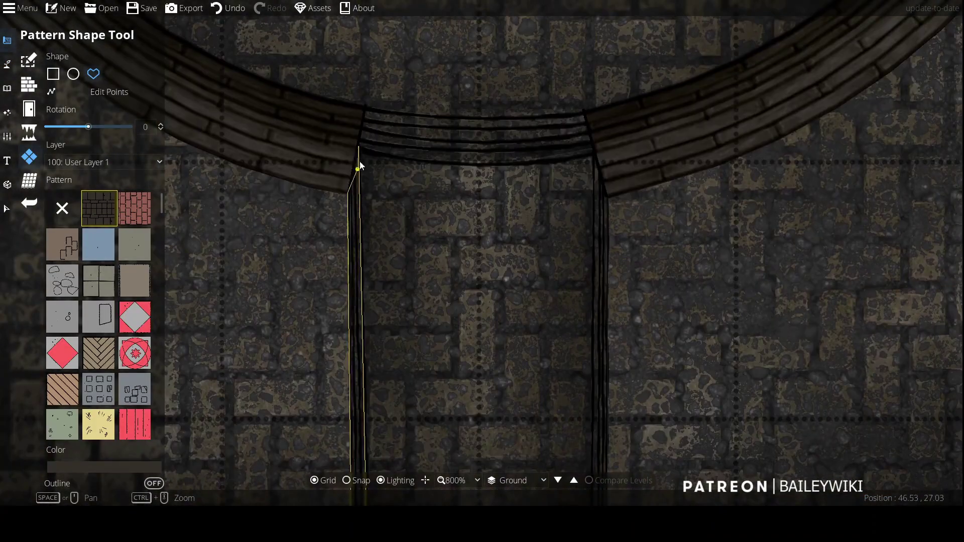
# Step: Fill the strip along the lower channel's right edge with the same dark brown brick pattern
pyautogui.click(595, 151)
pyautogui.press('s')
pyautogui.press('w')
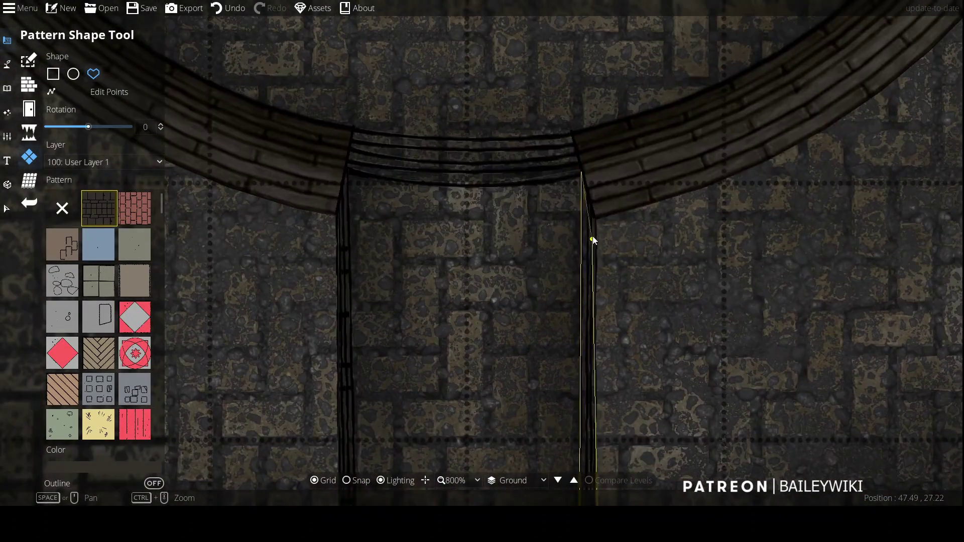
pyautogui.press('s')
pyautogui.press('w')
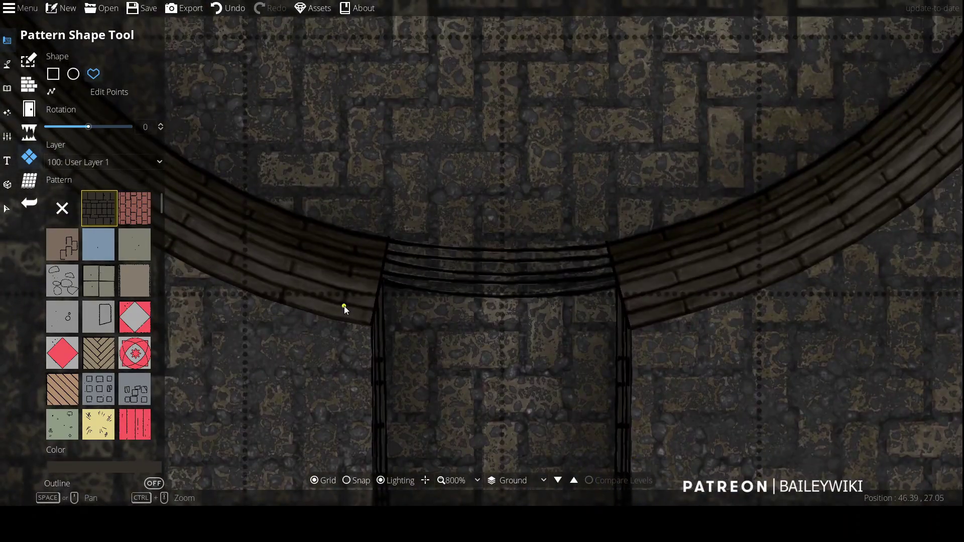
# Step: Select the brick fill in the upper gap of the ring wall and copy its colour value 1b1712
pyautogui.press('w')
pyautogui.press('v')
pyautogui.press('Escape')
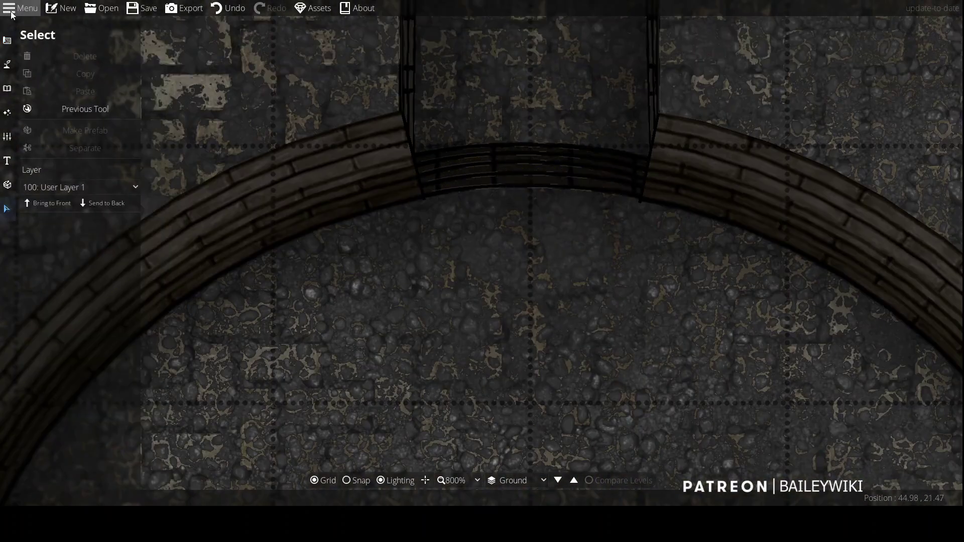
pyautogui.click(60, 157)
pyautogui.click(115, 94)
pyautogui.click(529, 187)
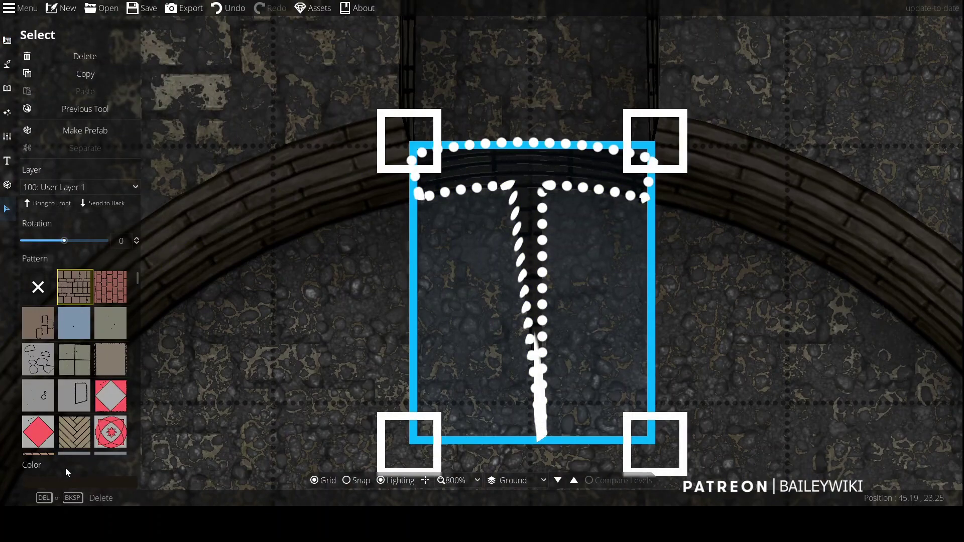
pyautogui.click(67, 480)
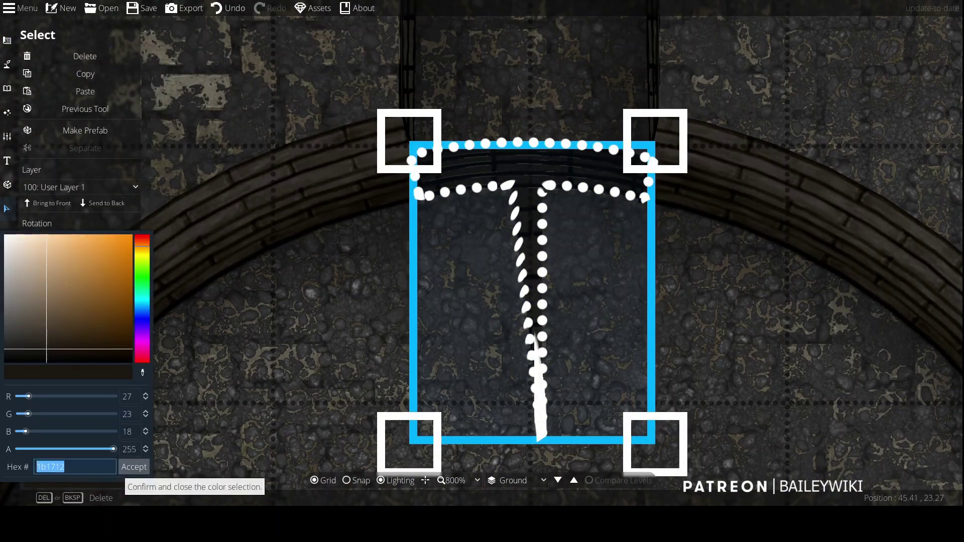
pyautogui.click(134, 467)
# Step: Fill the lower gap of the ring wall with a custom brick pattern shape in colour 1b1712
pyautogui.click(97, 157)
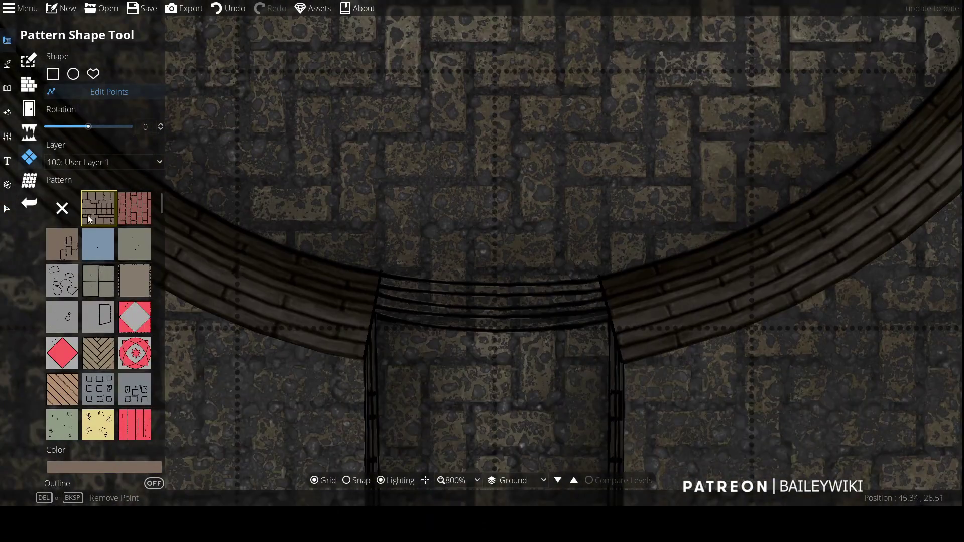
pyautogui.click(100, 468)
pyautogui.click(134, 467)
pyautogui.click(379, 279)
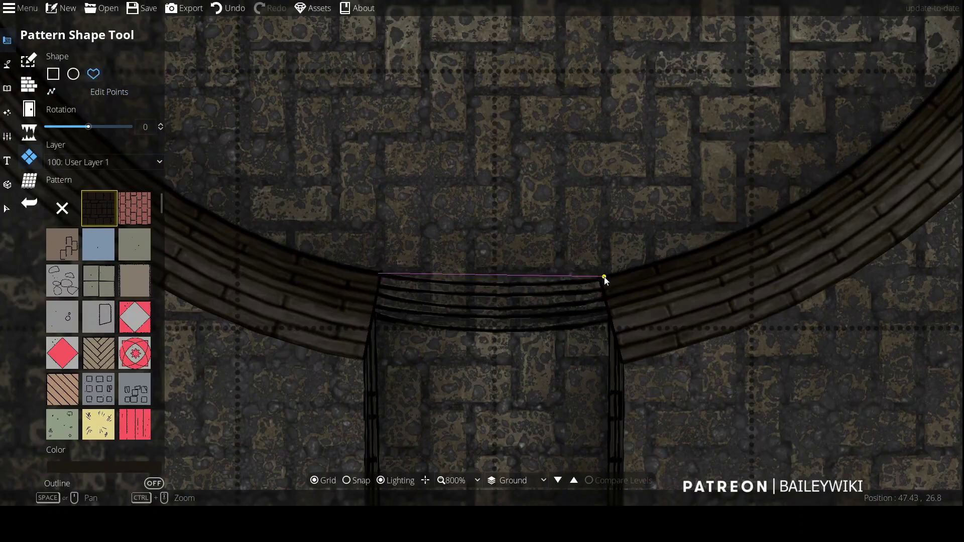
pyautogui.rightClick(365, 248)
# Step: Set up the Scatter tool with object shadows turned off for working on the ring wall
pyautogui.scroll(-5, 546, 189)
pyautogui.moveTo(568, 60); pyautogui.dragTo(552, 330)
pyautogui.moveTo(472, 299); pyautogui.dragTo(455, 254)
pyautogui.scroll(-1, 455, 254)
pyautogui.scroll(2, 431, 272)
pyautogui.scroll(1, 336, 327)
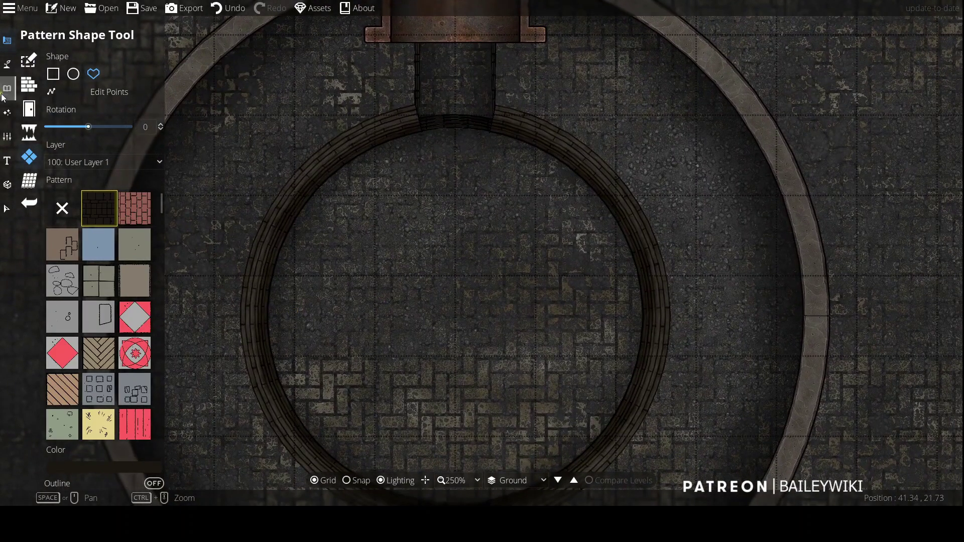
pyautogui.click(7, 89)
pyautogui.click(50, 82)
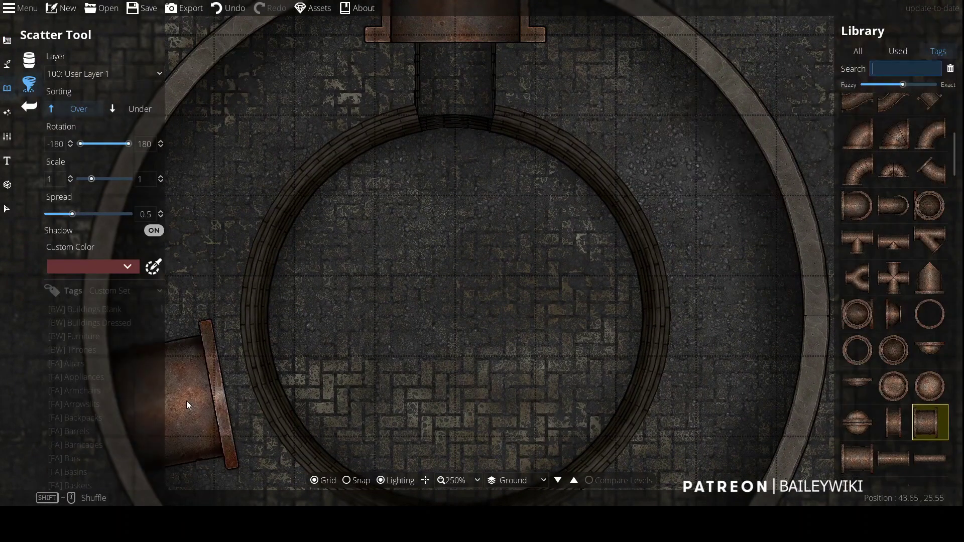
pyautogui.click(152, 231)
pyautogui.moveTo(162, 307); pyautogui.dragTo(174, 325)
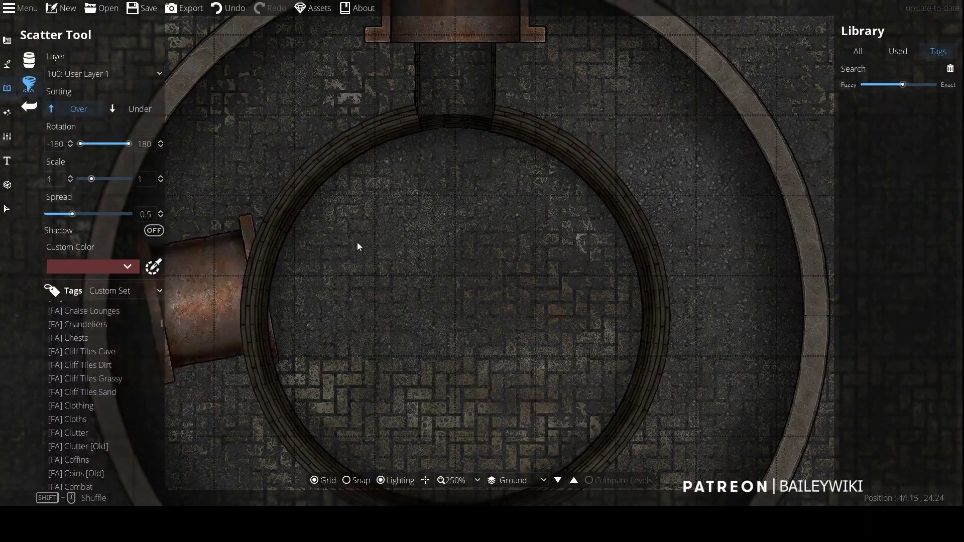
# Step: Search the asset library for "overlay" and select Overlay Grunge A2 together with the grunge overlay beside it
pyautogui.click(899, 69)
pyautogui.write('overlay')
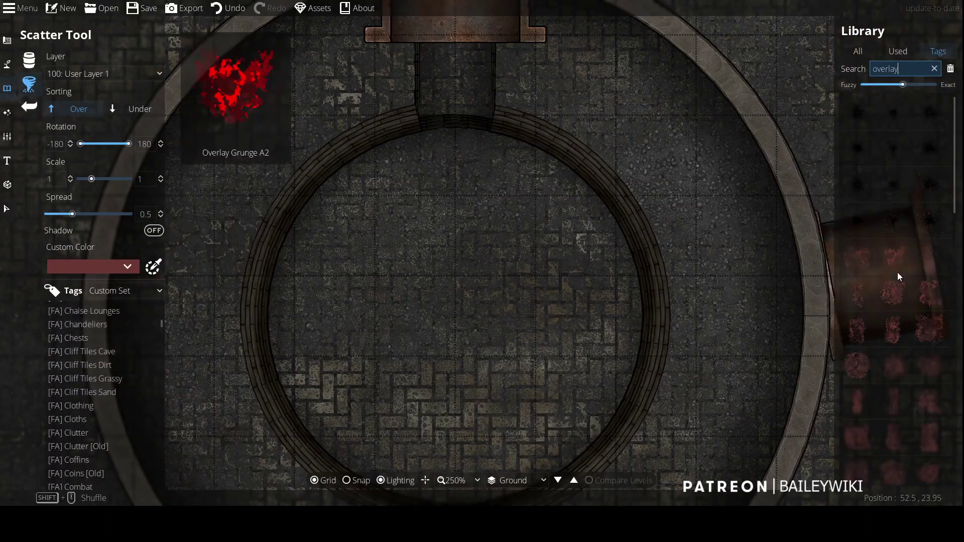
pyautogui.click(894, 256)
pyautogui.click(849, 257)
# Step: Set the scatter layer to 700: Above Walls and add a custom colour of 1e1e1d for the grunge overlays
pyautogui.click(98, 76)
pyautogui.click(89, 260)
pyautogui.click(116, 267)
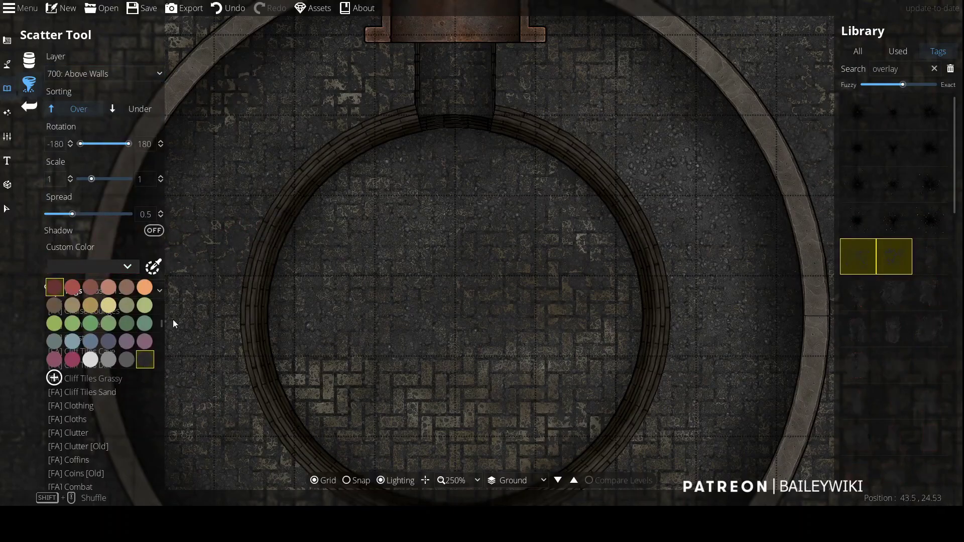
pyautogui.click(126, 359)
pyautogui.click(255, 264)
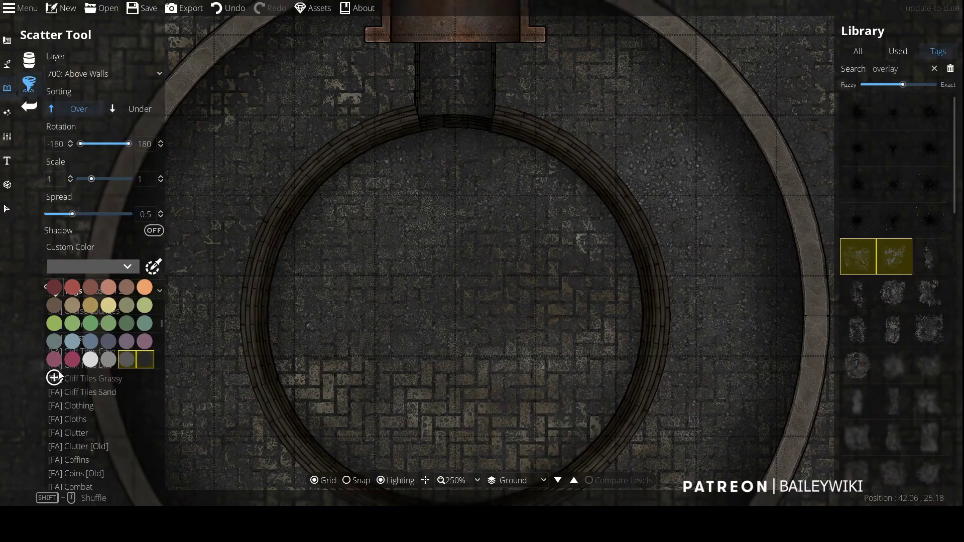
pyautogui.click(56, 377)
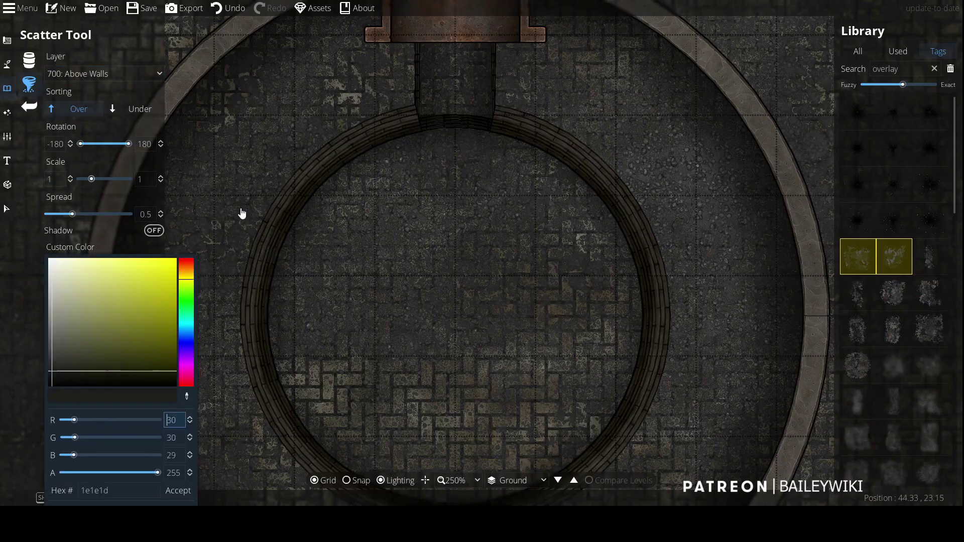
pyautogui.press('Return')
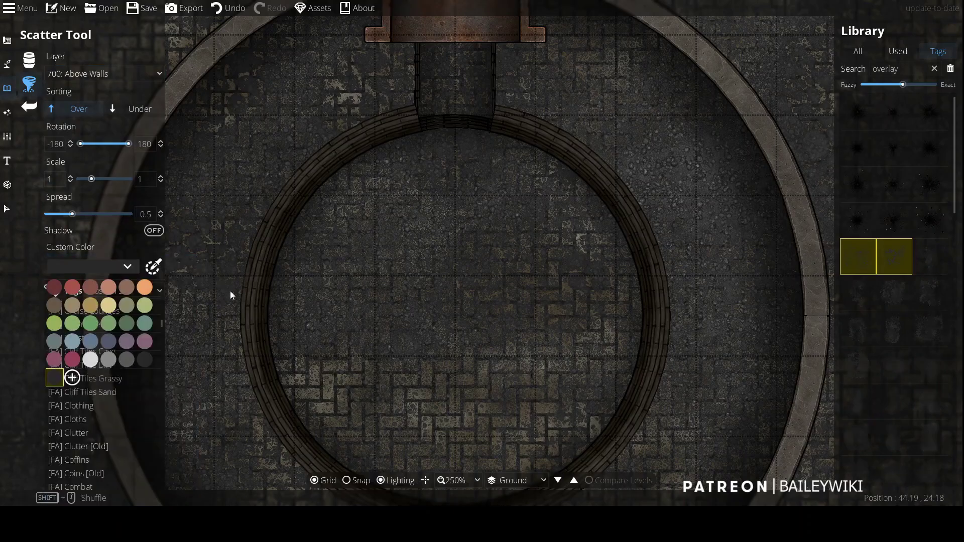
# Step: Scatter the dark grunge overlays all the way around the brick ring wall
pyautogui.scroll(2, 283, 239)
pyautogui.scroll(-1, 270, 347)
pyautogui.scroll(1, 361, 228)
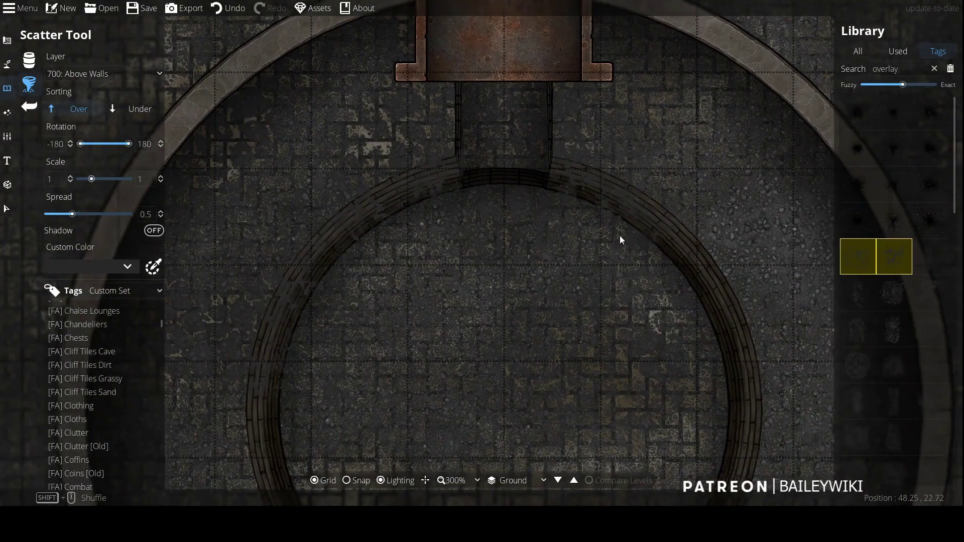
pyautogui.scroll(-1, 615, 246)
pyautogui.moveTo(615, 246); pyautogui.dragTo(469, 156)
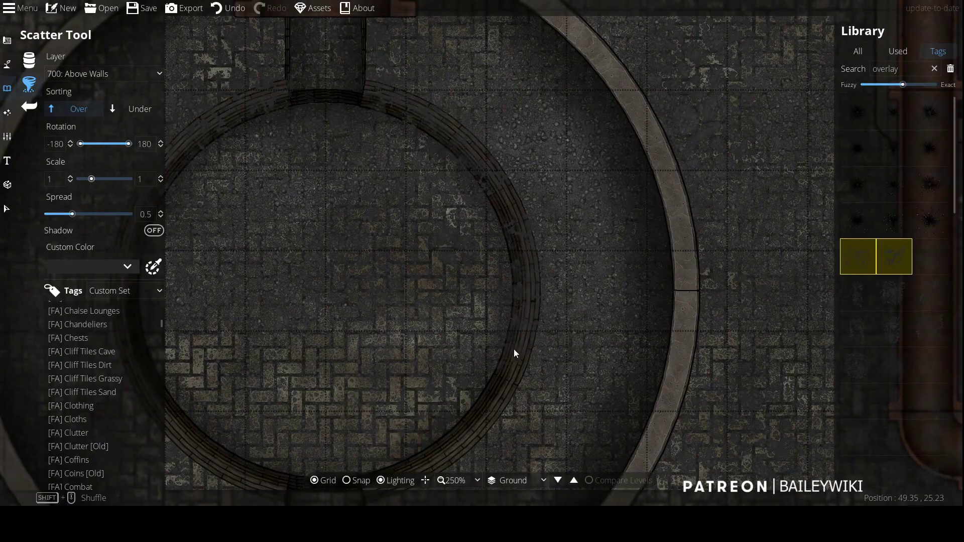
pyautogui.press('Down')
pyautogui.press('Left')
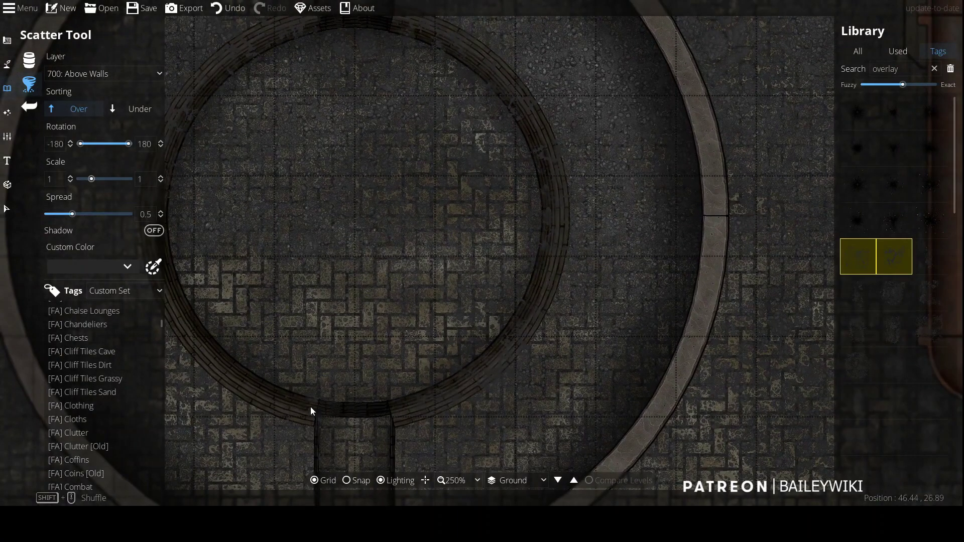
pyautogui.scroll(-2, 213, 299)
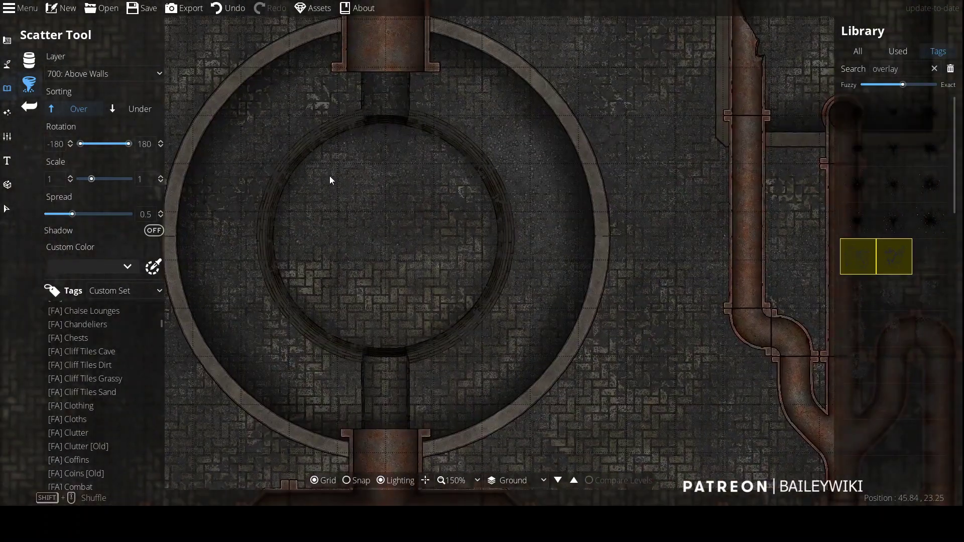
# Step: Choose the grey rippled water pattern for a circular pattern shape on 100: User Layer 1
pyautogui.click(7, 40)
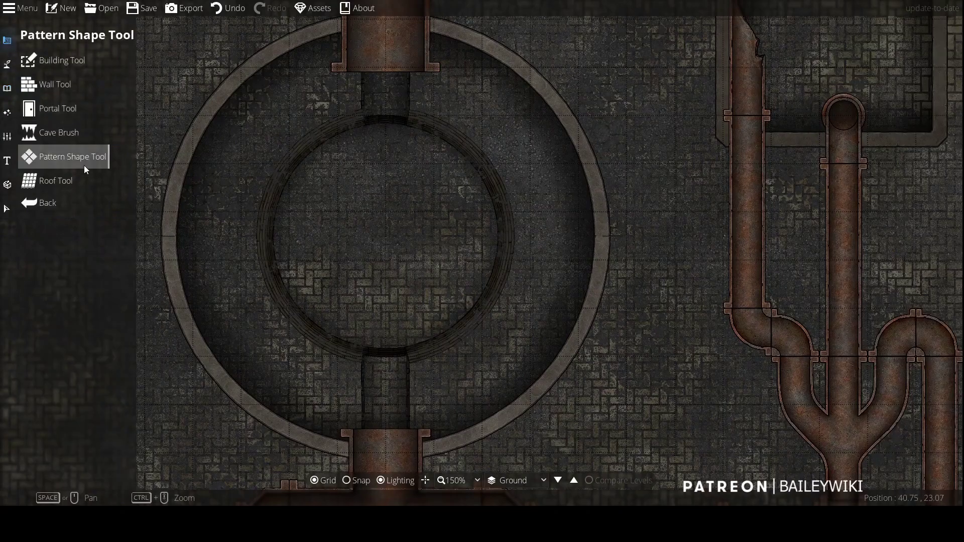
pyautogui.scroll(-3, 159, 284)
pyautogui.moveTo(160, 284); pyautogui.dragTo(165, 349)
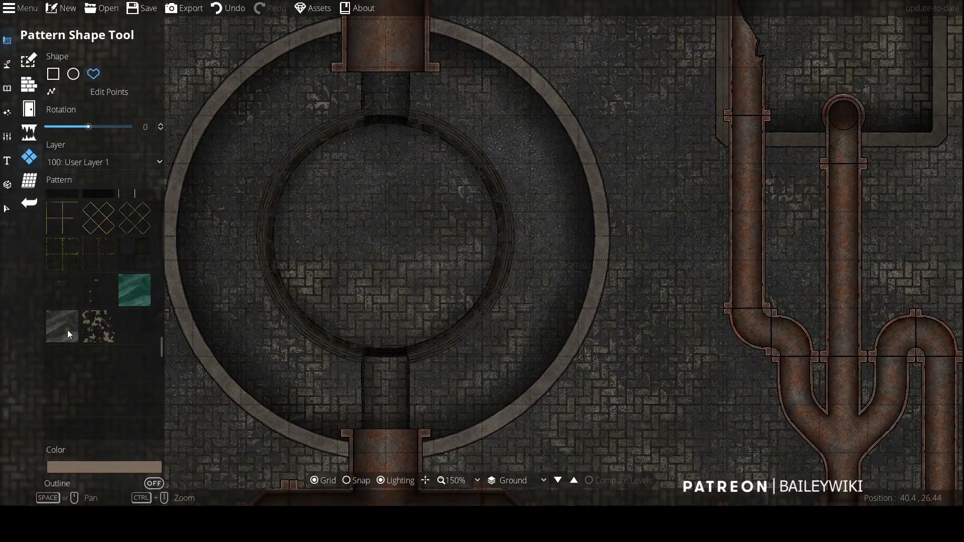
pyautogui.click(68, 330)
pyautogui.scroll(-5, 140, 370)
pyautogui.scroll(-5, 139, 370)
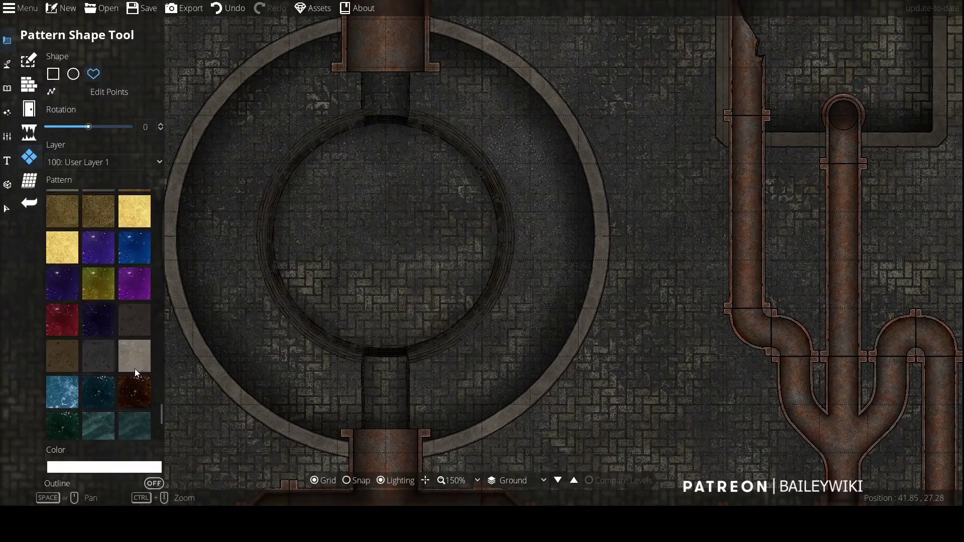
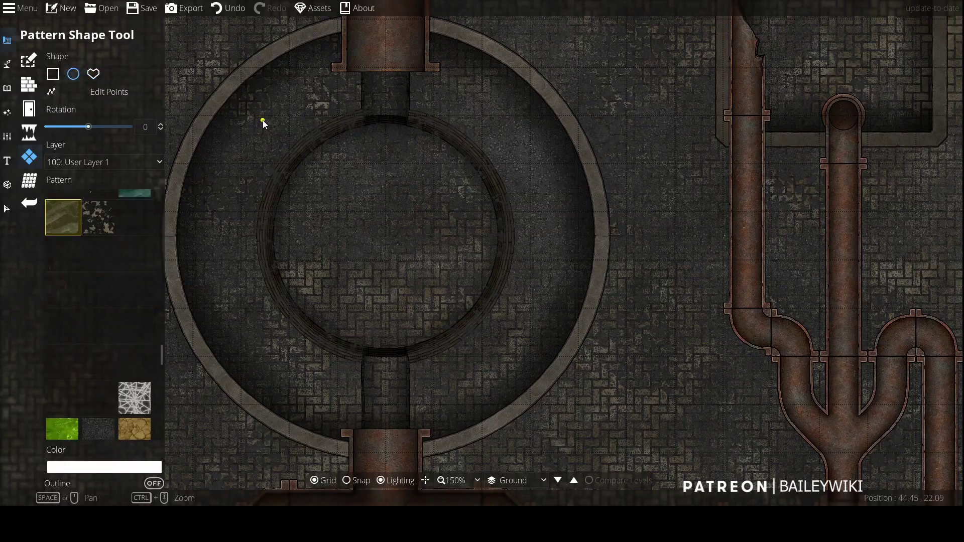
# Step: Try a circle of the grey water pattern across the ring wall's interior, then undo it
pyautogui.moveTo(258, 119); pyautogui.dragTo(506, 354)
pyautogui.scroll(5, 442, 246)
pyautogui.scroll(-4, 257, 150)
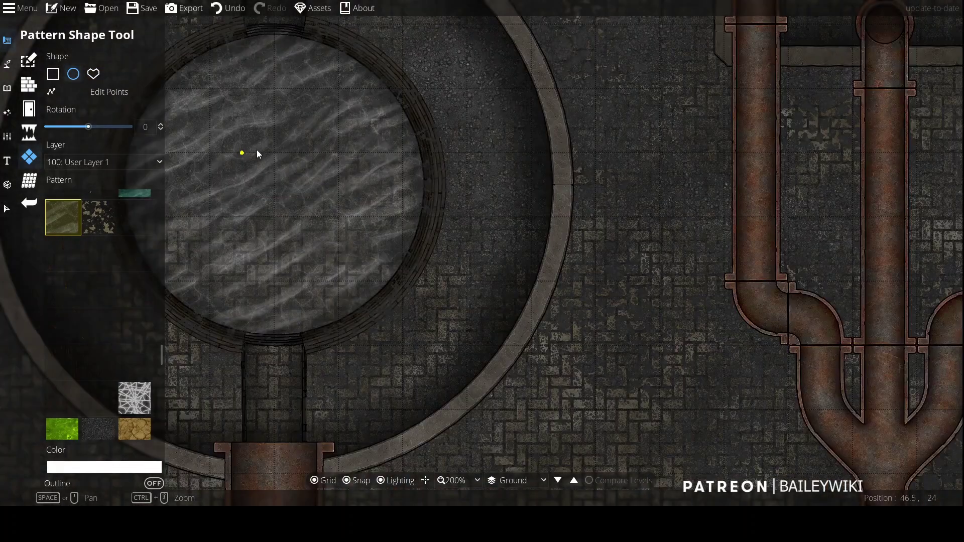
pyautogui.scroll(-2, 257, 149)
pyautogui.scroll(3, 432, 215)
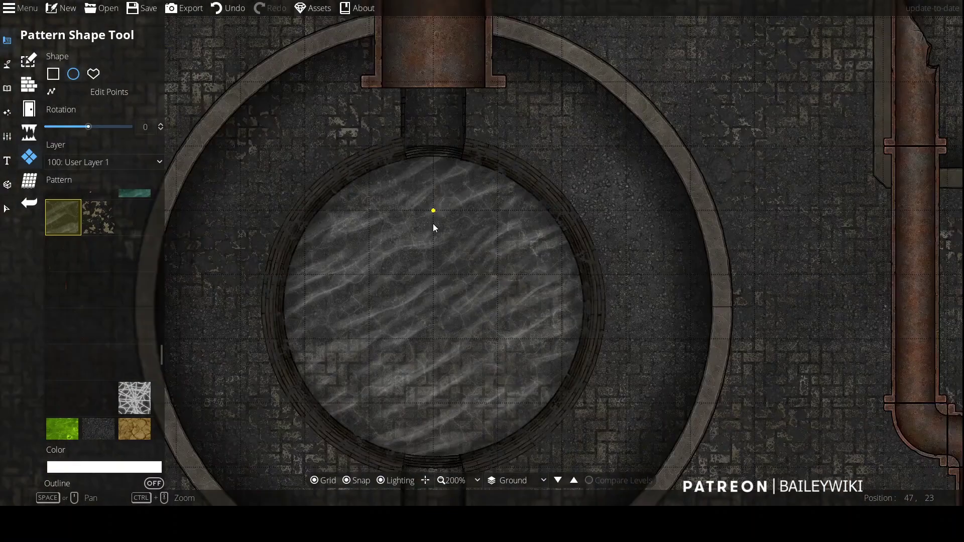
pyautogui.scroll(-3, 435, 229)
pyautogui.hotkey('ctrl', 'z')
# Step: Adjust the water pattern's colour and draw a circle of it filling the interior of the ring wall
pyautogui.click(90, 467)
pyautogui.click(340, 254)
pyautogui.moveTo(339, 184); pyautogui.dragTo(581, 424)
pyautogui.scroll(2, 566, 344)
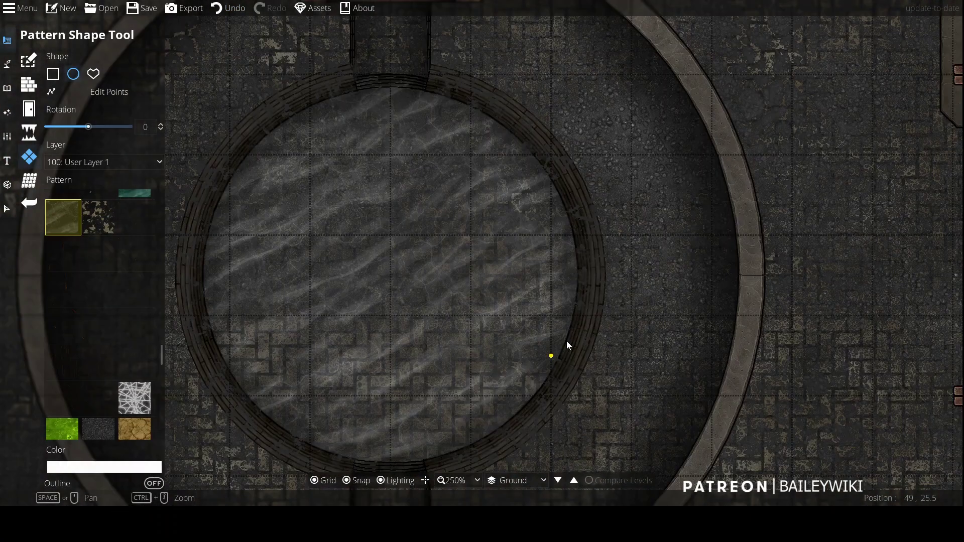
# Step: Undo the grey water circle inside the ring wall
pyautogui.scroll(-4, 562, 345)
pyautogui.scroll(2, 562, 345)
pyautogui.hotkey('ctrl', 'z')
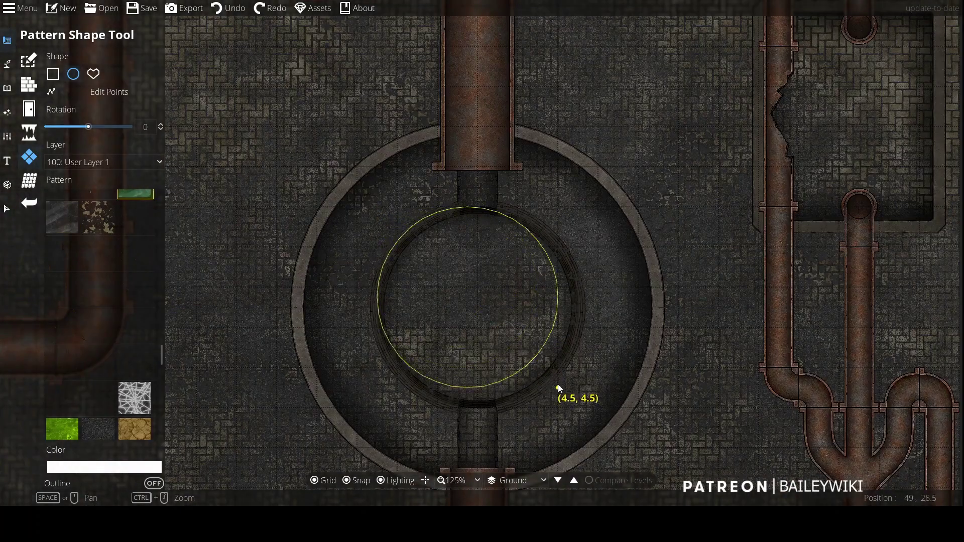
# Step: Try a circle of the green water pattern across the ring wall's interior and undo it
pyautogui.moveTo(550, 380); pyautogui.dragTo(580, 408)
pyautogui.scroll(-3, 578, 369)
pyautogui.scroll(5, 484, 323)
pyautogui.hotkey('ctrl', 'z')
# Step: Try a circle of the grey-teal rippled water pattern across the ring wall's interior and undo it
pyautogui.scroll(-5, 101, 384)
pyautogui.click(63, 310)
pyautogui.moveTo(248, 119); pyautogui.dragTo(563, 370)
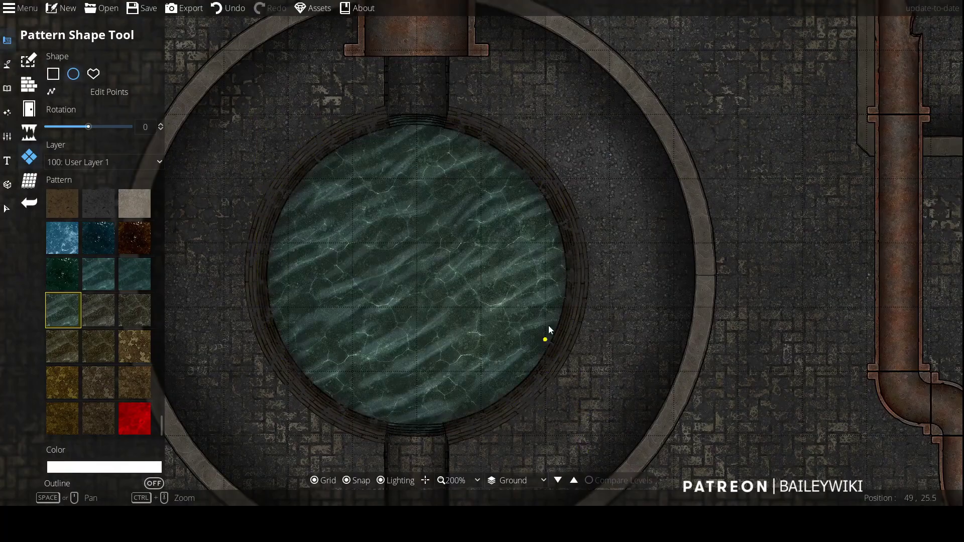
pyautogui.scroll(-2, 563, 367)
pyautogui.scroll(4, 544, 315)
pyautogui.hotkey('ctrl', 'z')
# Step: Choose the murky olive water pattern, test it as a circle inside the ring wall and undo that circle
pyautogui.click(131, 318)
pyautogui.moveTo(242, 171); pyautogui.dragTo(623, 481)
pyautogui.scroll(-3, 628, 306)
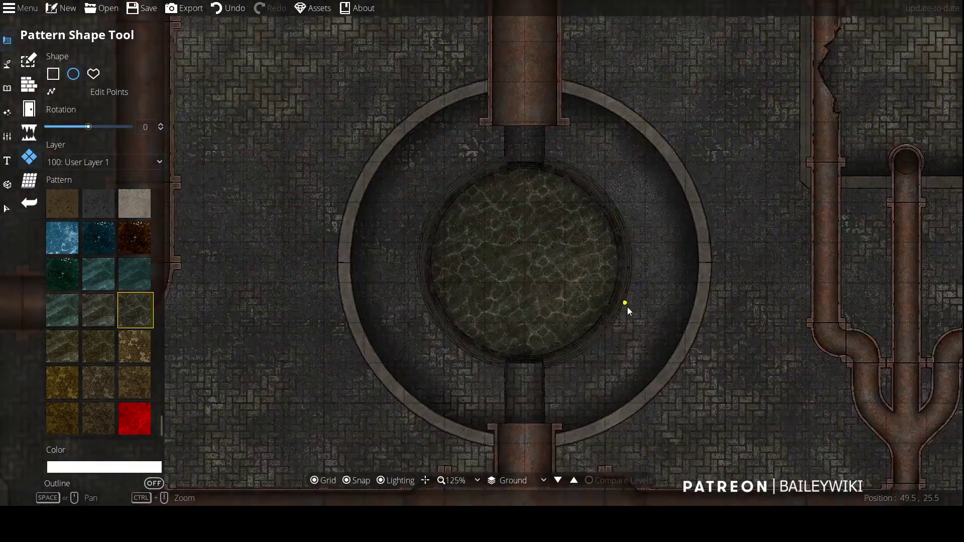
pyautogui.scroll(2, 592, 300)
pyautogui.hotkey('ctrl', 'z')
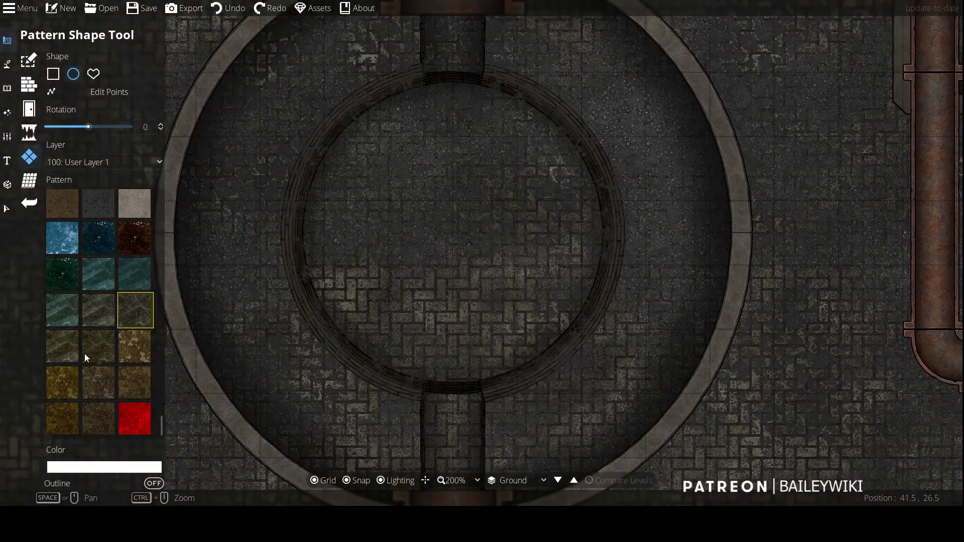
# Step: Set the pattern colour to translucent yellow-green 9fdbe038 and fill the ring wall's interior with a circle of the murky water
pyautogui.click(110, 467)
pyautogui.click(294, 141)
pyautogui.moveTo(295, 143); pyautogui.dragTo(620, 391)
pyautogui.click(146, 467)
pyautogui.click(144, 241)
pyautogui.click(145, 242)
pyautogui.click(100, 235)
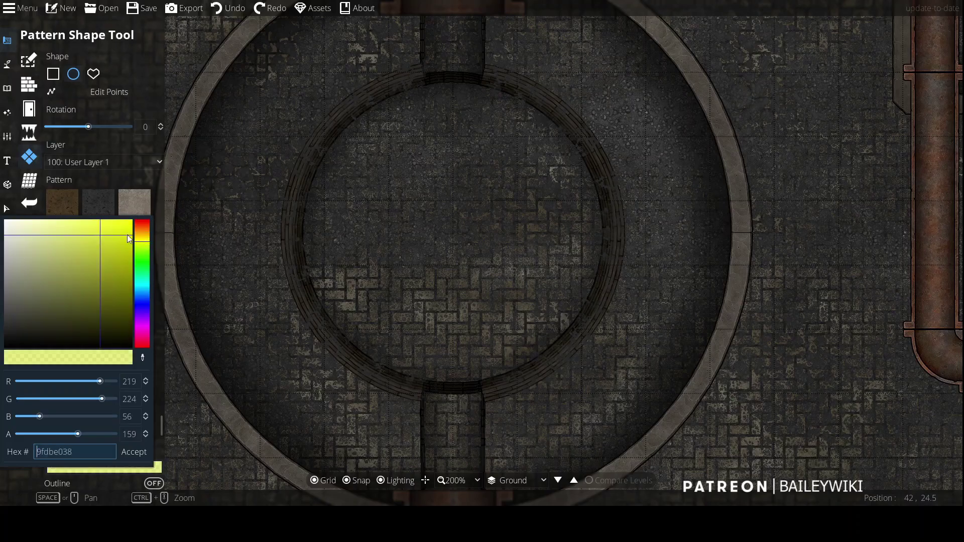
pyautogui.click(132, 455)
pyautogui.moveTo(295, 143); pyautogui.dragTo(620, 399)
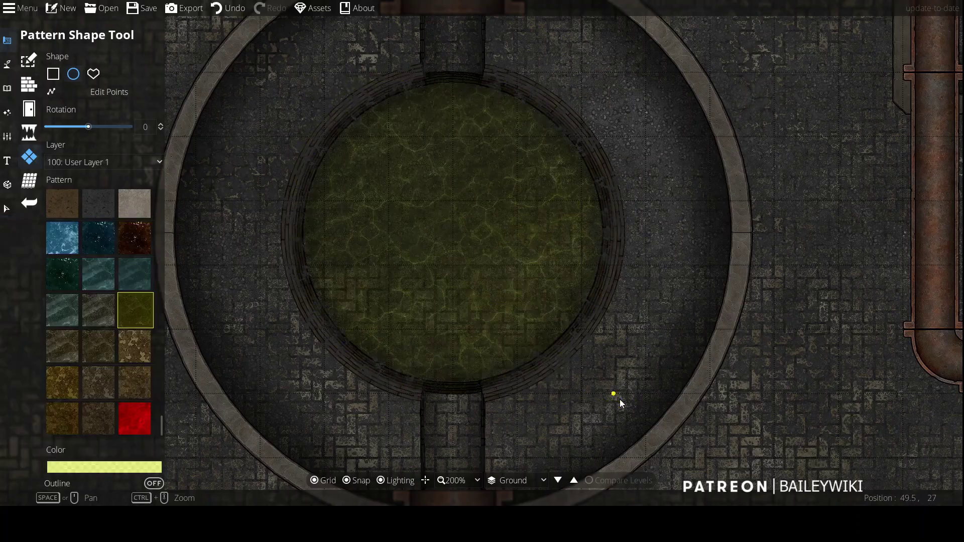
# Step: Recolour the water circle inside the ring wall to translucent golden yellow 9ff1c61f
pyautogui.scroll(-4, 533, 272)
pyautogui.scroll(2, 532, 273)
pyautogui.press('v')
pyautogui.click(313, 209)
pyautogui.click(128, 468)
pyautogui.click(143, 276)
pyautogui.click(142, 267)
pyautogui.click(143, 256)
pyautogui.moveTo(108, 263)
pyautogui.mouseDown()
pyautogui.moveTo(86, 261)
pyautogui.moveTo(121, 251)
pyautogui.moveTo(123, 272)
pyautogui.moveTo(116, 242)
pyautogui.mouseUp()
pyautogui.click(142, 252)
pyautogui.click(134, 467)
pyautogui.click(101, 483)
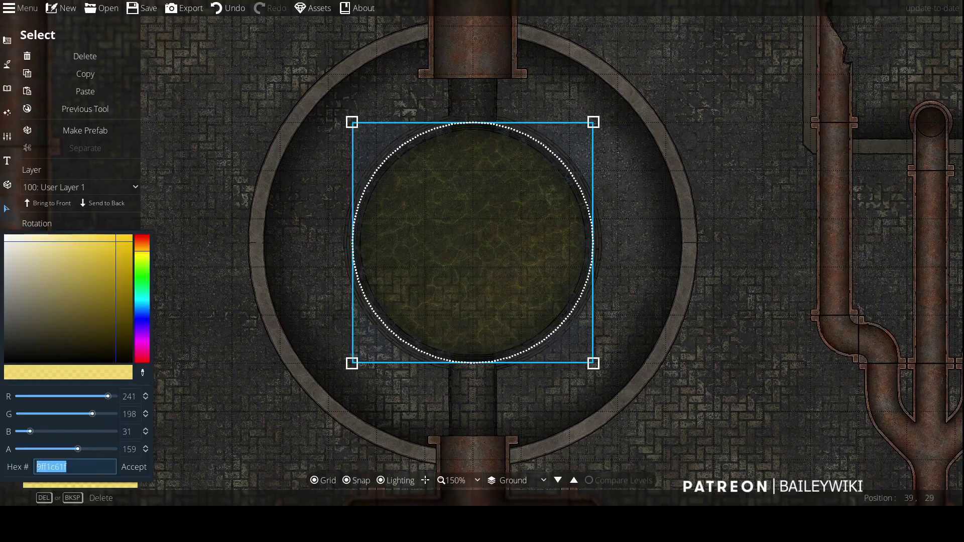
pyautogui.click(226, 279)
# Step: Fill the channel between the upper pipe and the pool with a rectangular pattern shape of the golden-yellow water on 100: User Layer 1
pyautogui.scroll(-5, 229, 278)
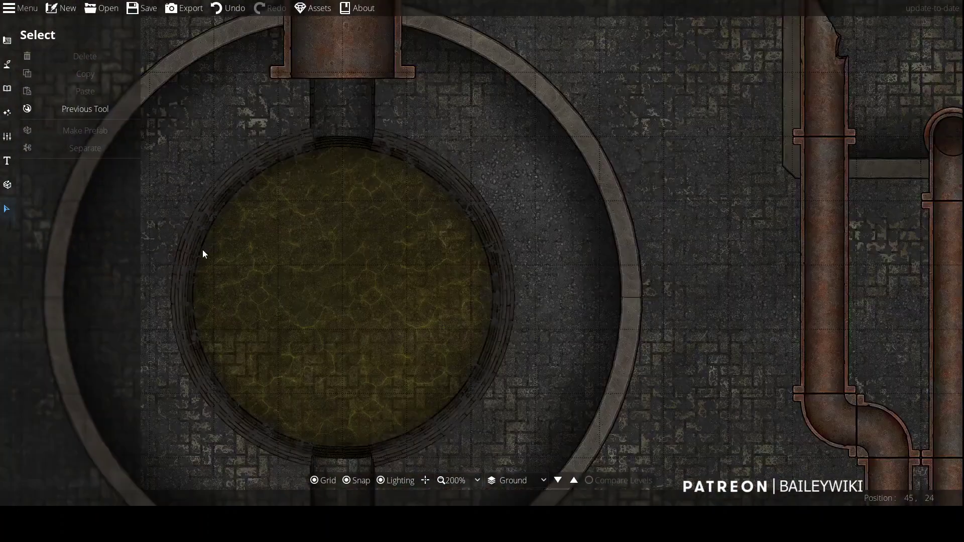
pyautogui.scroll(10, 226, 297)
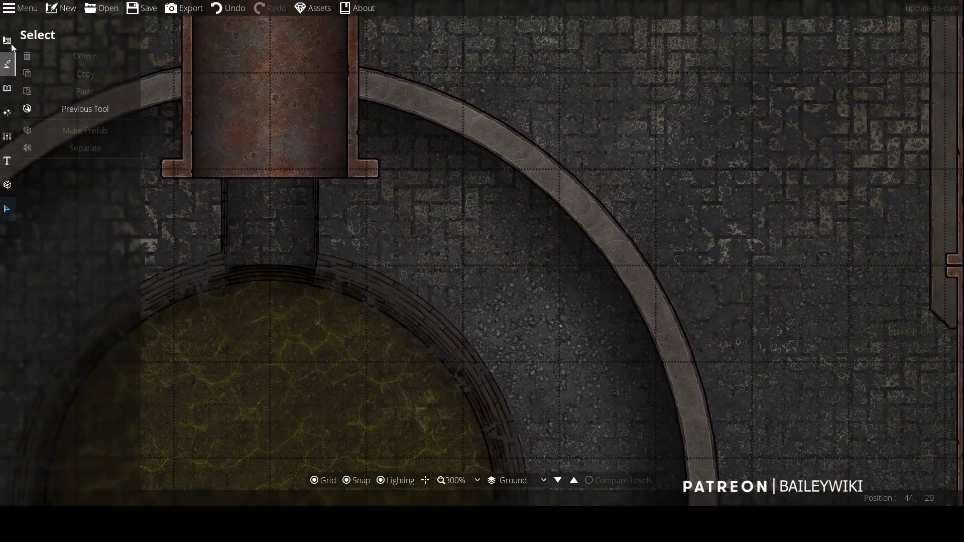
pyautogui.click(7, 64)
pyautogui.click(66, 156)
pyautogui.click(96, 467)
pyautogui.click(98, 48)
pyautogui.click(55, 74)
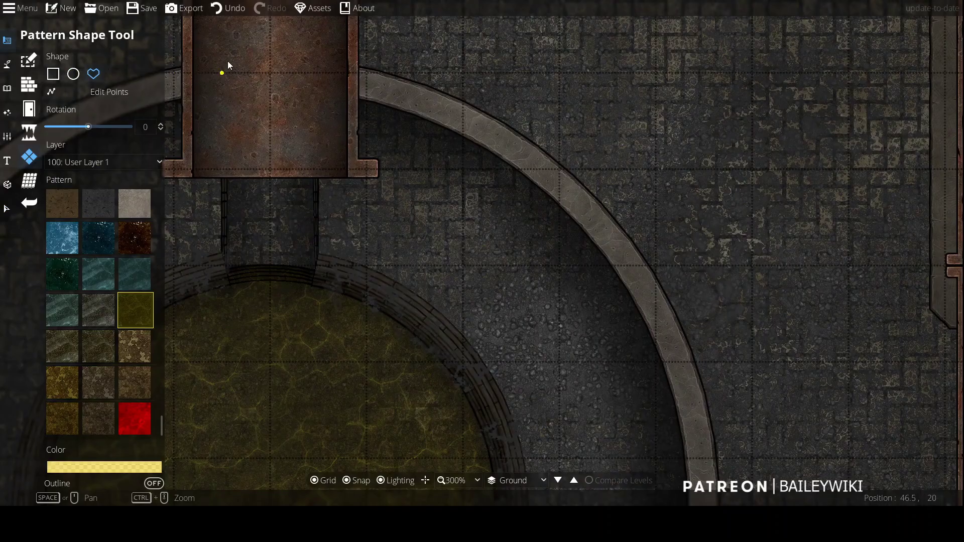
pyautogui.moveTo(230, 67); pyautogui.dragTo(311, 311)
pyautogui.scroll(5, 307, 313)
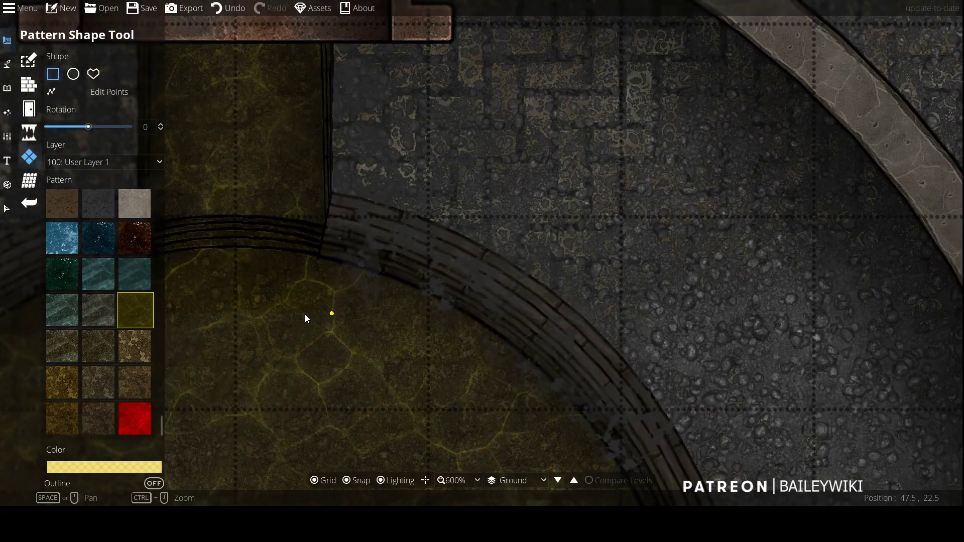
pyautogui.scroll(-5, 305, 315)
pyautogui.scroll(5, 421, 253)
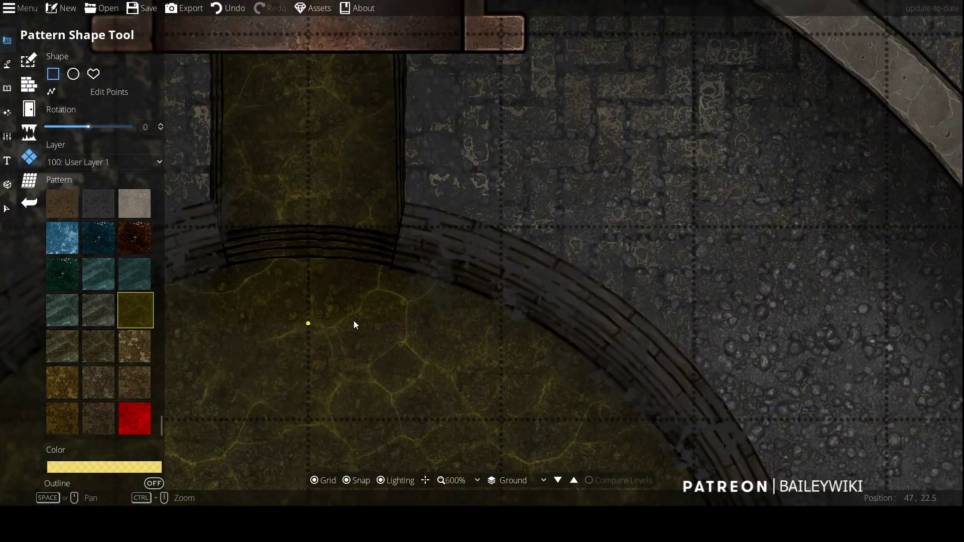
# Step: Fill the channel between the pool and the lower pipe with a rectangle of the same golden-yellow water
pyautogui.scroll(-5, 353, 321)
pyautogui.moveTo(429, 229); pyautogui.dragTo(367, 346)
pyautogui.scroll(-4, 404, 256)
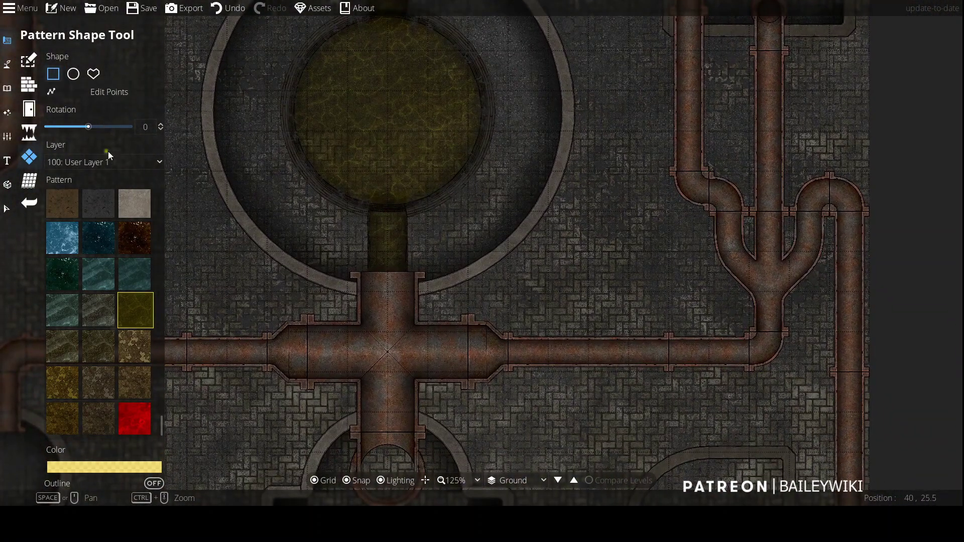
# Step: Try a rectangle of the yellow water on layer 900: Above Roofs over the vertical pipe below the pool
pyautogui.click(108, 154)
pyautogui.click(119, 375)
pyautogui.moveTo(375, 272); pyautogui.dragTo(407, 472)
pyautogui.scroll(4, 397, 392)
pyautogui.scroll(-5, 396, 393)
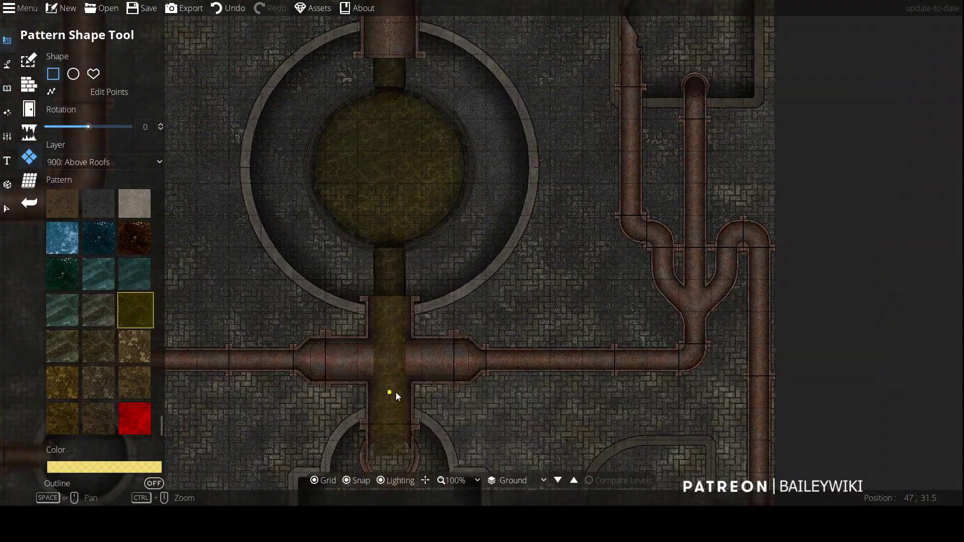
# Step: Try extending the yellow overlay along the horizontal pipe and its junction, and undo the pipe overlays
pyautogui.moveTo(307, 357); pyautogui.dragTo(291, 265)
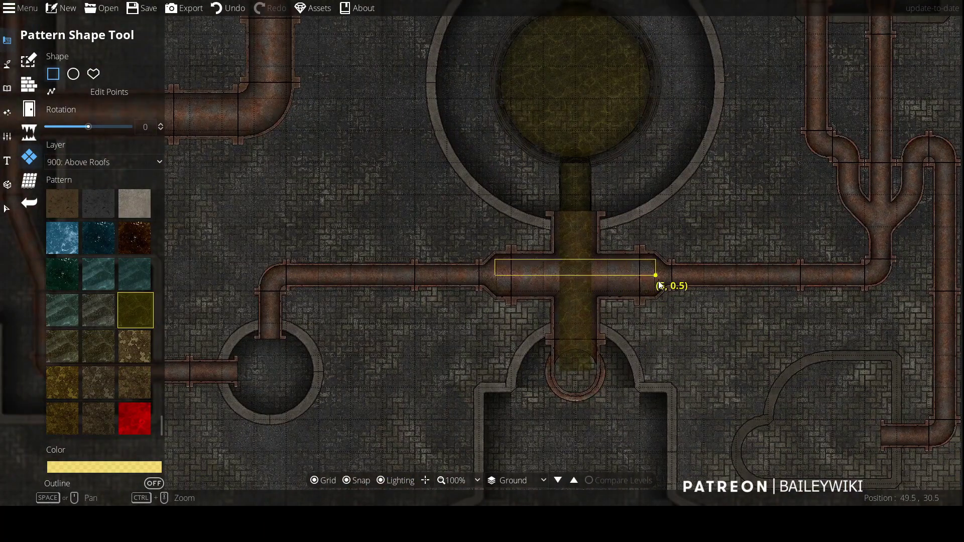
pyautogui.moveTo(659, 282); pyautogui.dragTo(658, 294)
pyautogui.moveTo(319, 282); pyautogui.dragTo(503, 284)
pyautogui.scroll(-1, 601, 280)
pyautogui.moveTo(601, 280); pyautogui.dragTo(492, 295)
pyautogui.hotkey('ctrl', 'z')
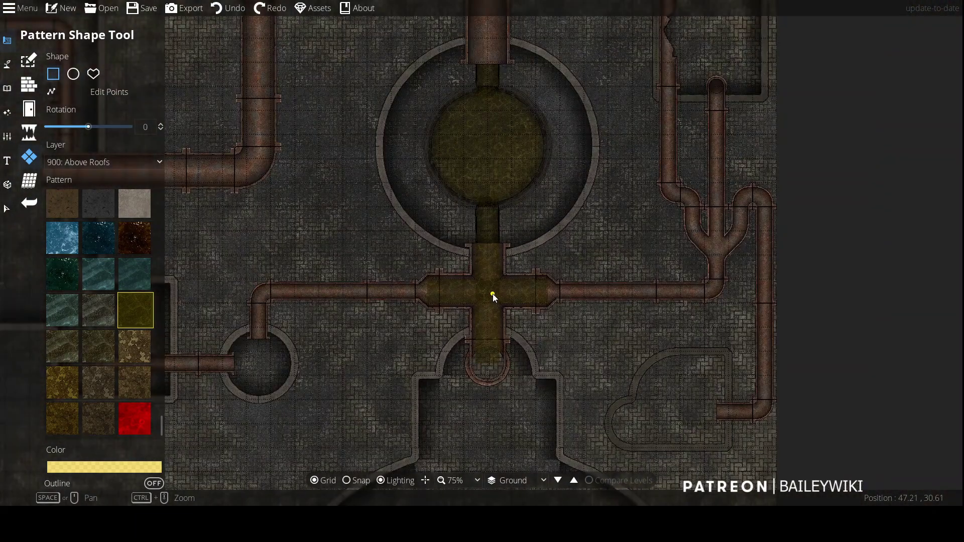
pyautogui.hotkey('ctrl', 'z')
pyautogui.scroll(2, 547, 195)
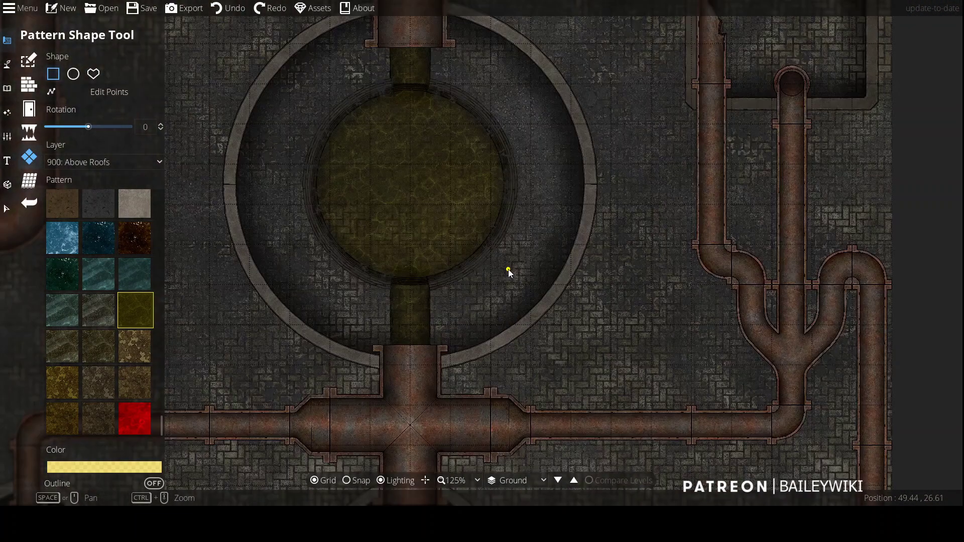
# Step: Activate the Path Tool for edging the pool's waterline
pyautogui.click(4, 209)
pyautogui.scroll(-2, 310, 257)
pyautogui.scroll(4, 496, 272)
pyautogui.click(7, 63)
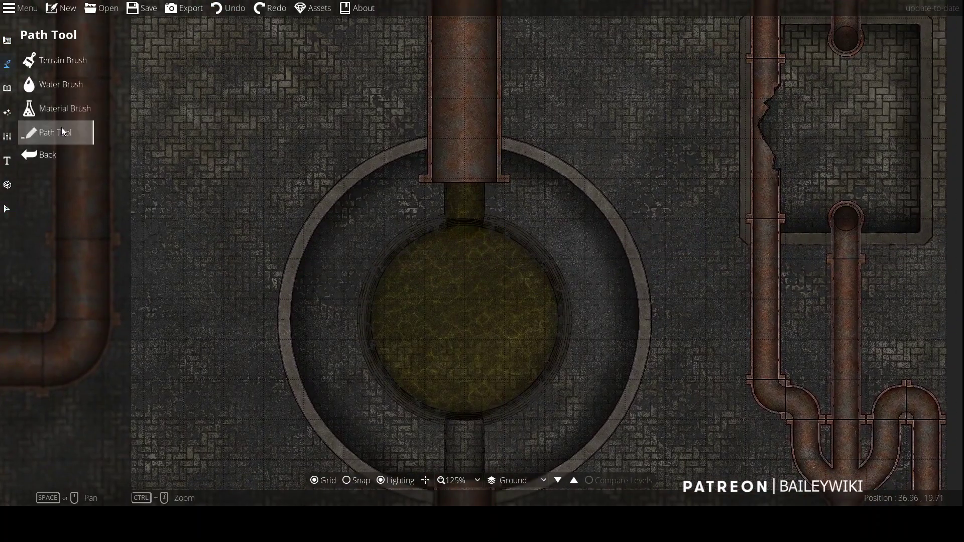
pyautogui.click(63, 131)
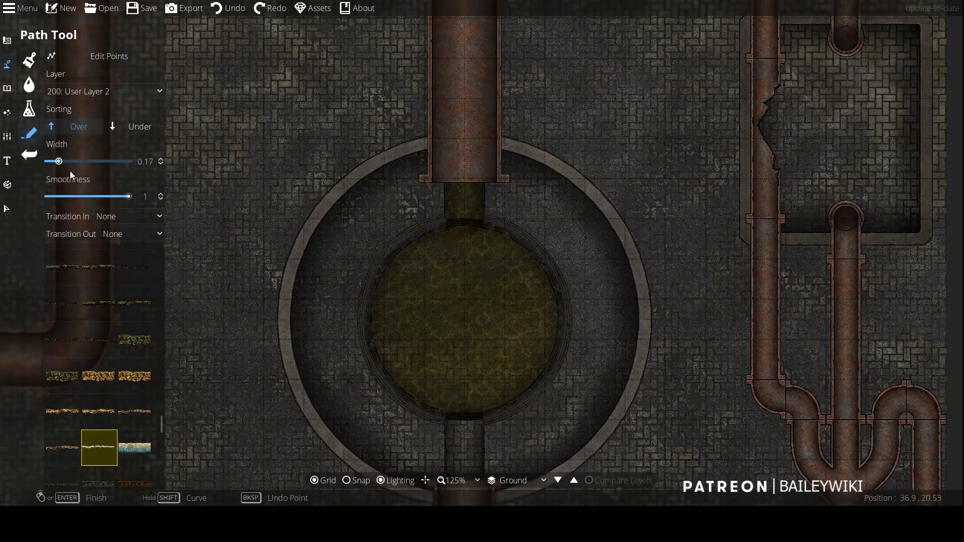
# Step: Try a white foam path of width 0.17 on 200: User Layer 2 along the pool's upper-right edge and undo it
pyautogui.scroll(3, 399, 249)
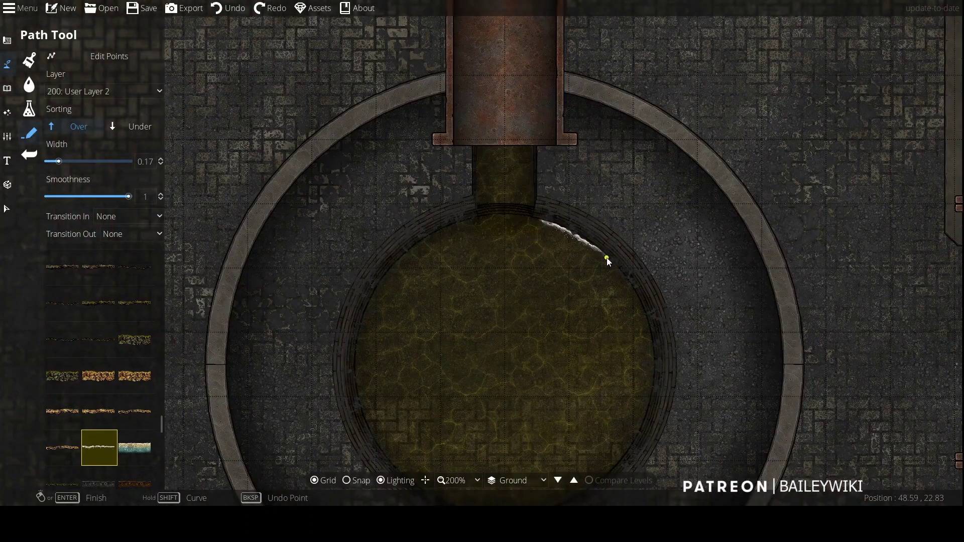
pyautogui.rightClick(651, 369)
pyautogui.scroll(3, 648, 359)
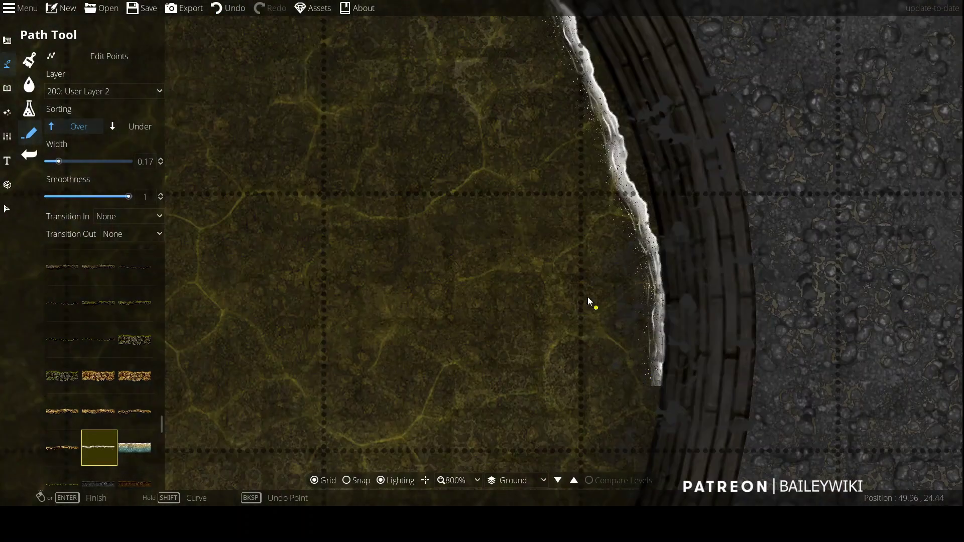
pyautogui.scroll(-2, 532, 261)
pyautogui.hotkey('ctrl', 'z')
# Step: Set the white foam path's layer to 700: Above Walls for the pool edge beside the upper channel
pyautogui.click(106, 91)
pyautogui.click(89, 278)
pyautogui.scroll(3, 394, 151)
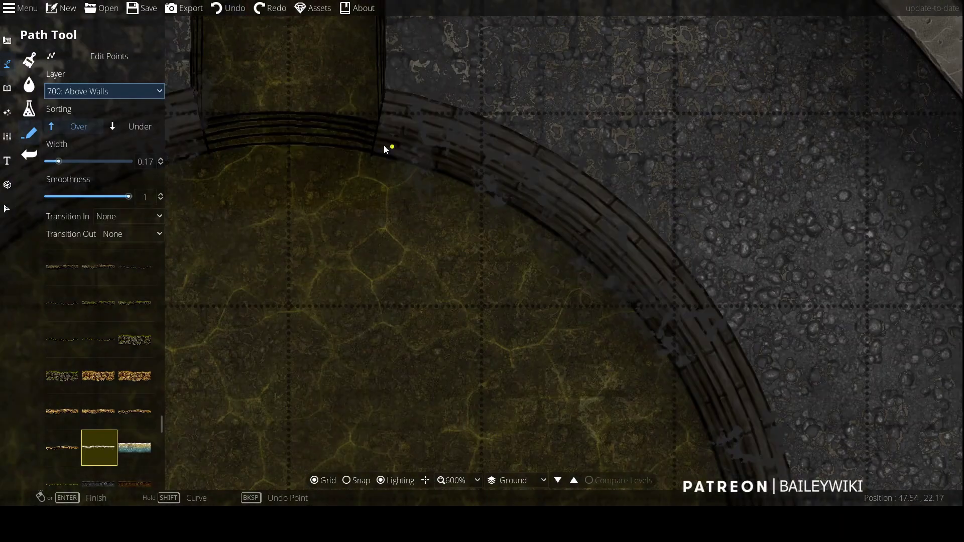
# Step: Set the path's Transition In to Grow and its Transition Out to Shrink
pyautogui.click(130, 216)
pyautogui.click(130, 261)
pyautogui.click(131, 235)
pyautogui.click(135, 279)
# Step: Draw tapering white foam path segments of width 0.17 around the inner rim of the round pool, on layer 700: Above Walls
pyautogui.click(369, 152)
pyautogui.press('Down')
pyautogui.press('Down')
pyautogui.press('Down')
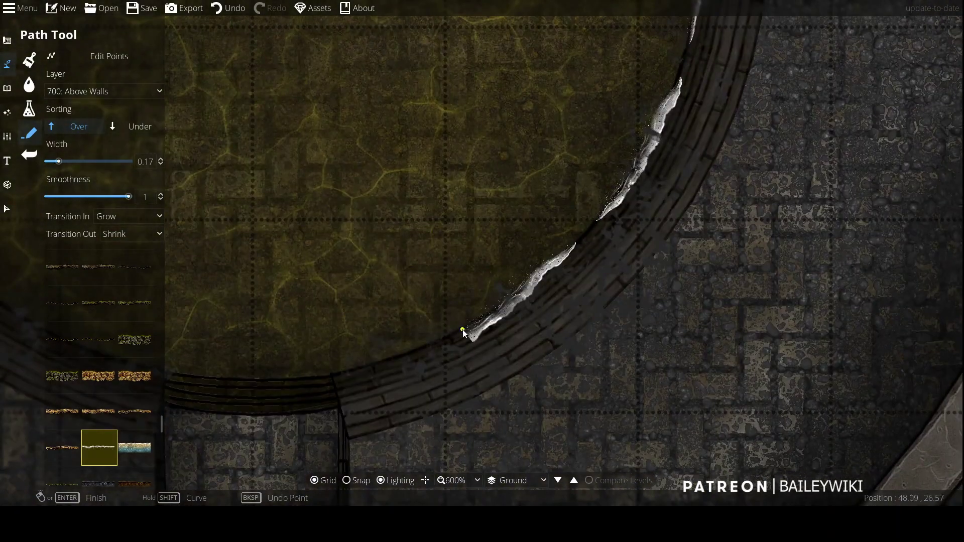
pyautogui.scroll(-4, 392, 397)
pyautogui.scroll(2, 450, 426)
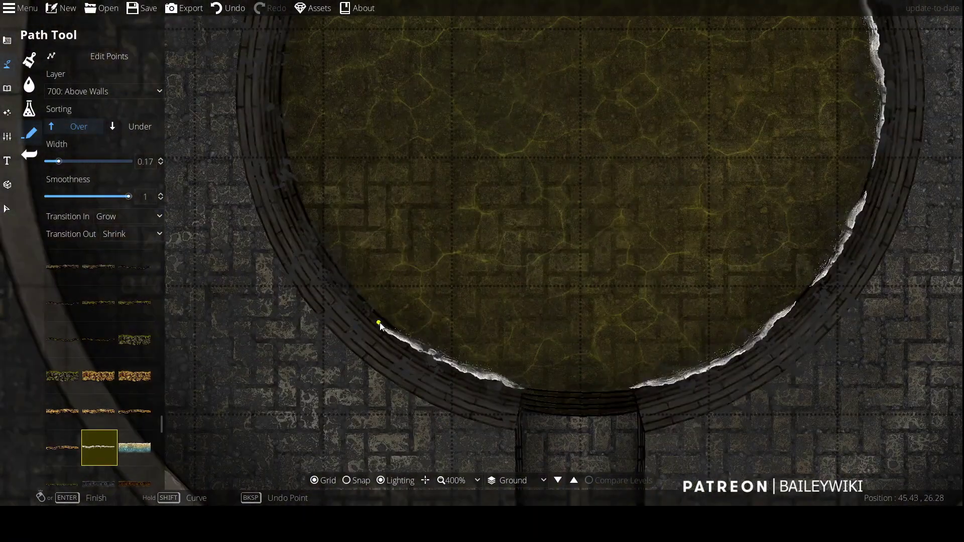
pyautogui.press('Up')
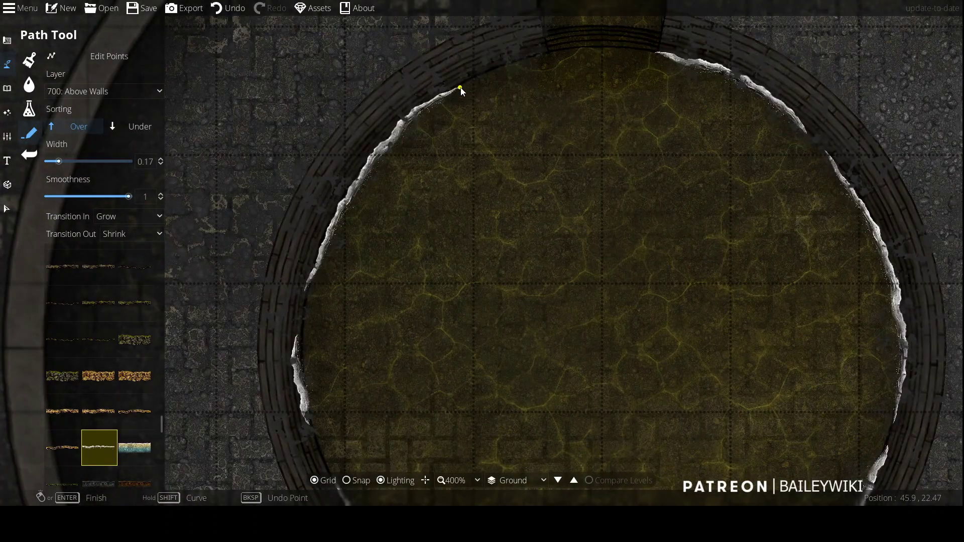
pyautogui.scroll(-3, 556, 56)
pyautogui.scroll(3, 393, 291)
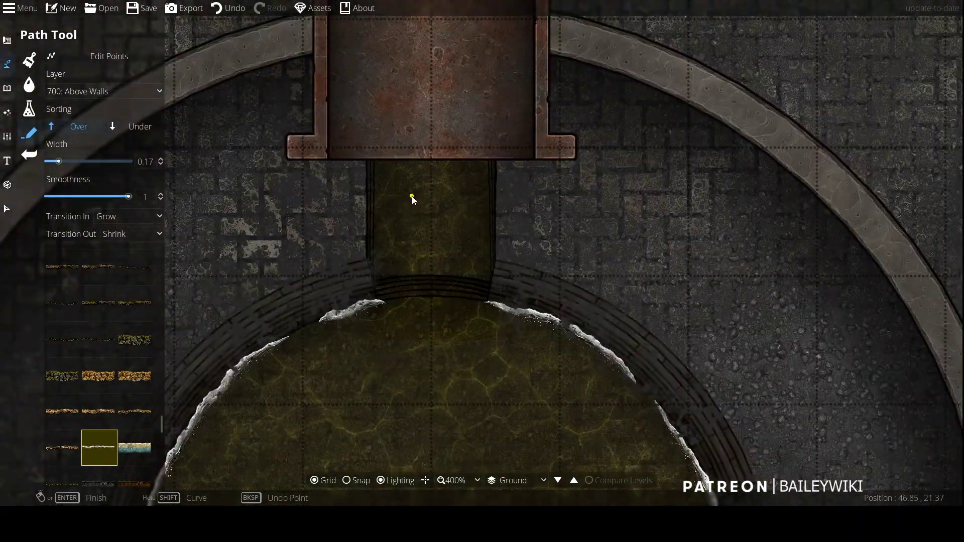
pyautogui.scroll(-3, 413, 199)
pyautogui.scroll(2, 442, 351)
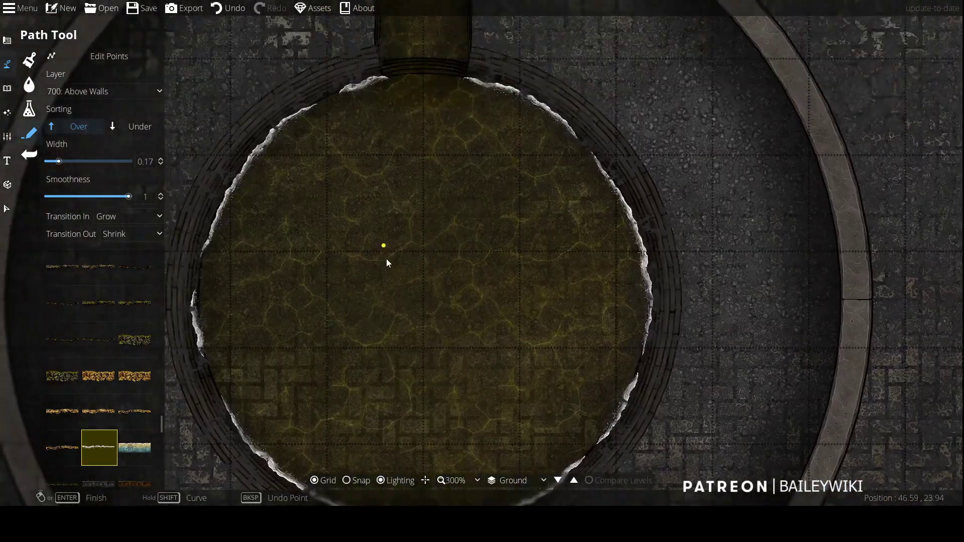
pyautogui.press('Up')
# Step: Choose a softer spray foam path and draw a curved 0.17-wide splash in the pool below the channel's outlet
pyautogui.scroll(5, 105, 418)
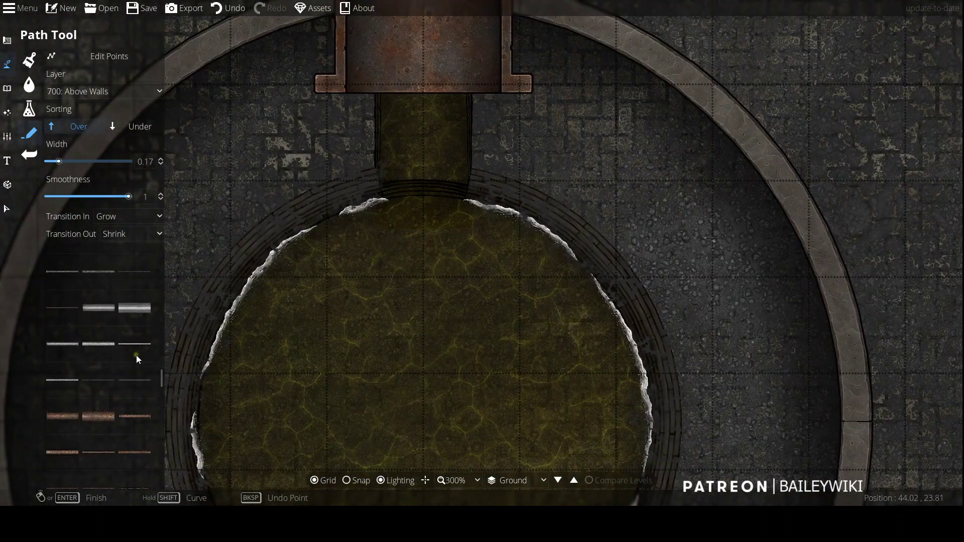
pyautogui.scroll(3, 134, 321)
pyautogui.scroll(2, 136, 311)
pyautogui.click(137, 364)
pyautogui.click(479, 223)
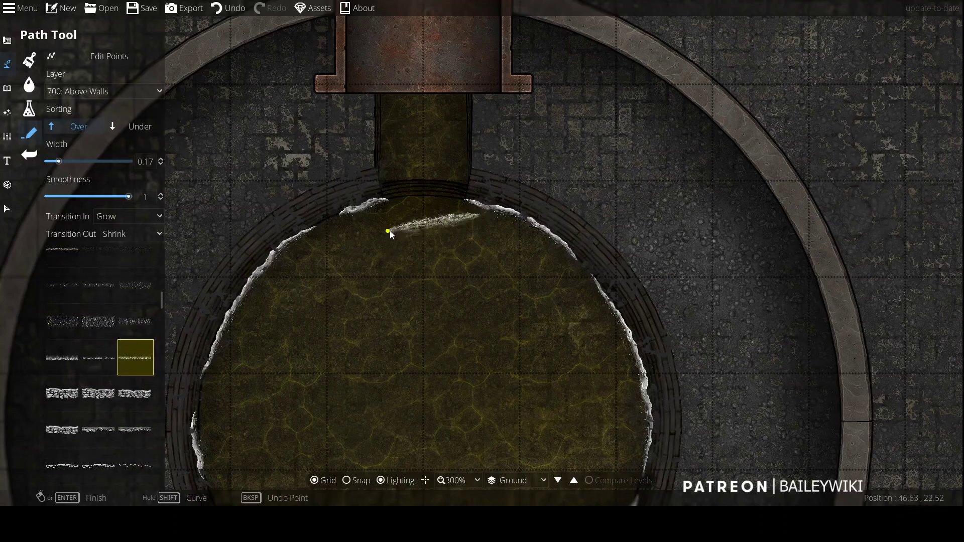
pyautogui.scroll(5, 386, 234)
pyautogui.click(530, 207)
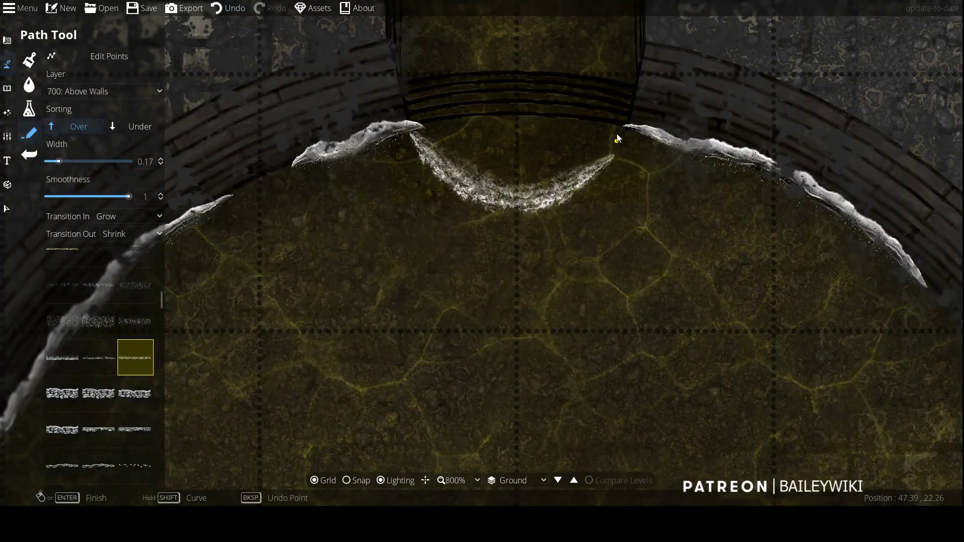
# Step: Add thinner foam ripples of width 0.11 inside and around the splash arc below the channel's outlet
pyautogui.click(87, 362)
pyautogui.click(449, 122)
pyautogui.click(515, 160)
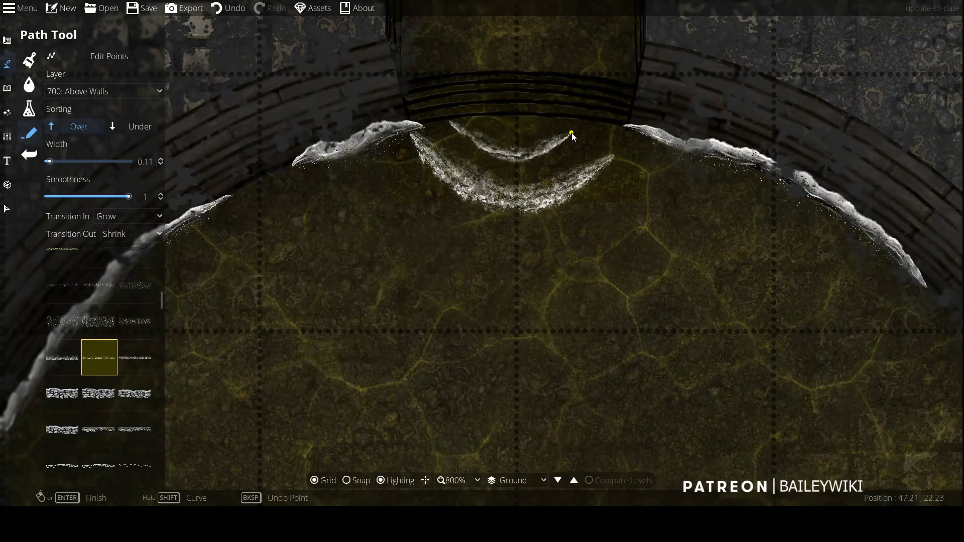
pyautogui.hotkey('ctrl', 'z')
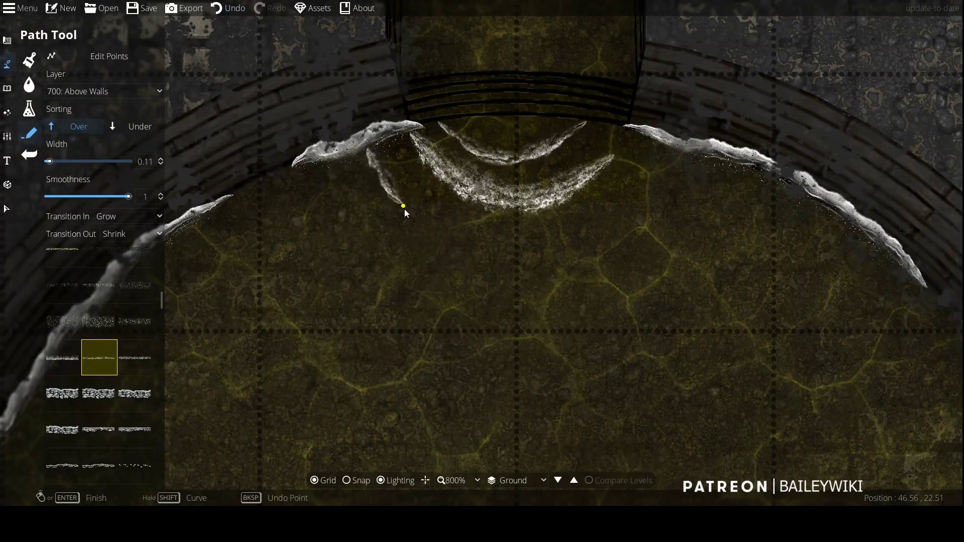
pyautogui.scroll(-5, 654, 147)
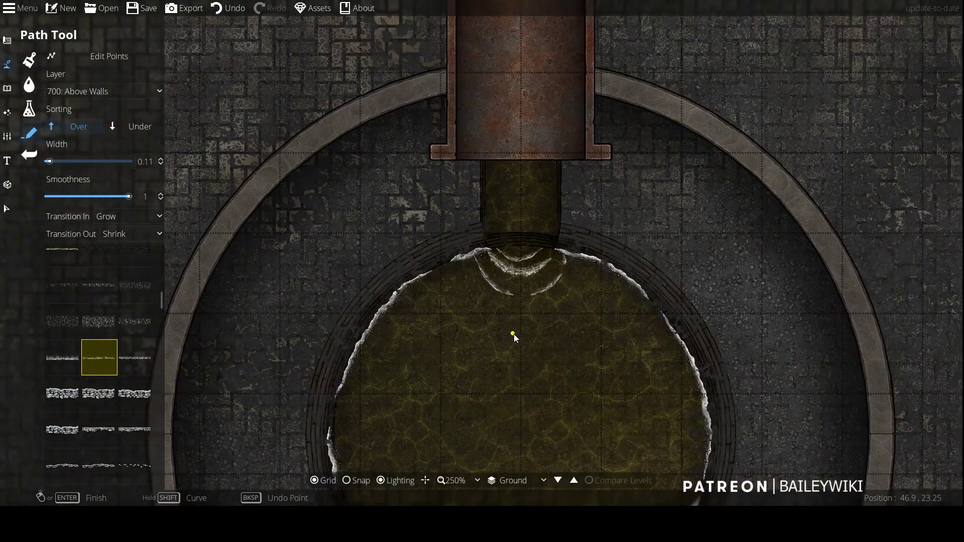
# Step: Draw a foam path across the upper step where the channel meets the pool, using the first spray foam variant
pyautogui.scroll(4, 517, 333)
pyautogui.click(61, 367)
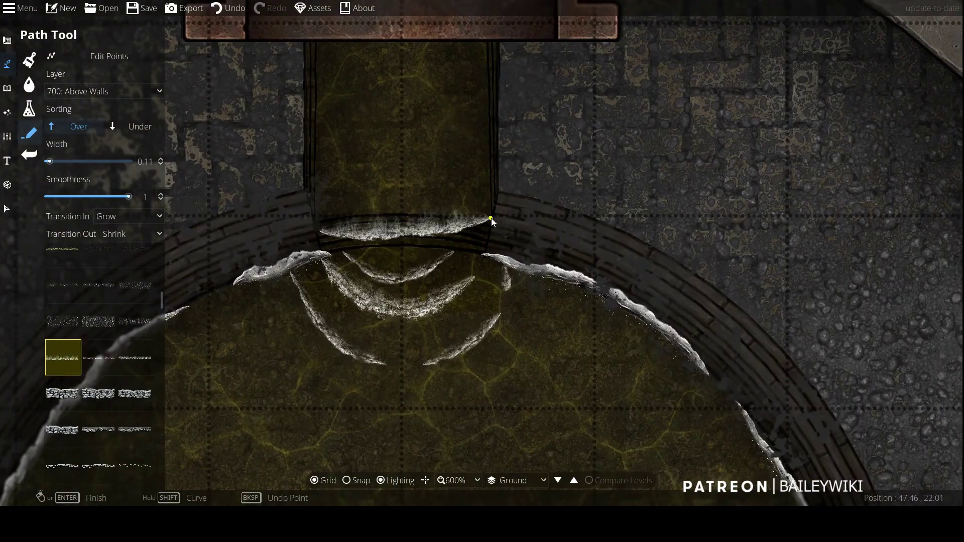
pyautogui.hotkey('ctrl', 'z')
pyautogui.rightClick(389, 159)
pyautogui.hotkey('ctrl', 'z')
pyautogui.click(491, 231)
pyautogui.rightClick(327, 233)
# Step: Try a second foam path across the lower step of the channel outlet, and undo it
pyautogui.scroll(-3, 355, 211)
pyautogui.scroll(3, 454, 189)
pyautogui.click(443, 198)
pyautogui.rightClick(289, 200)
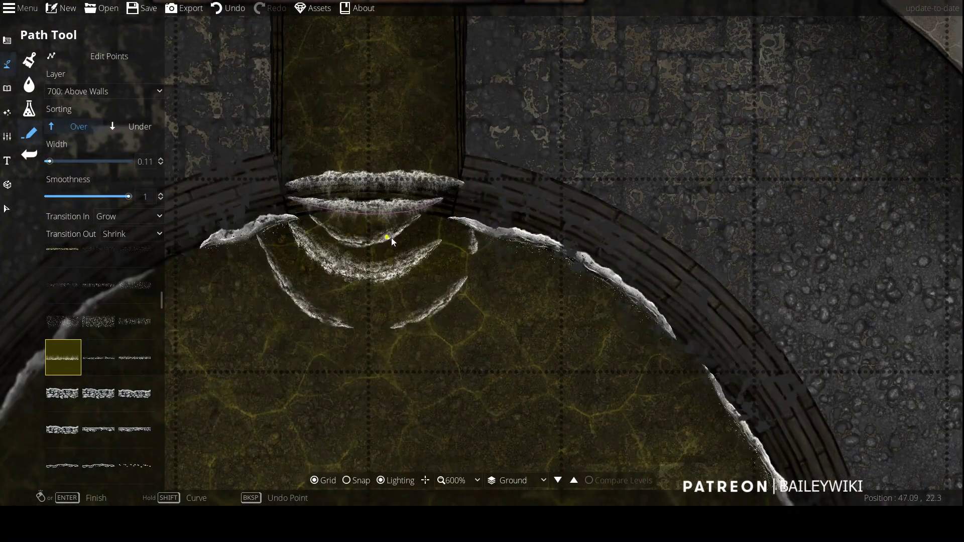
pyautogui.scroll(-5, 535, 244)
pyautogui.hotkey('ctrl', 'z')
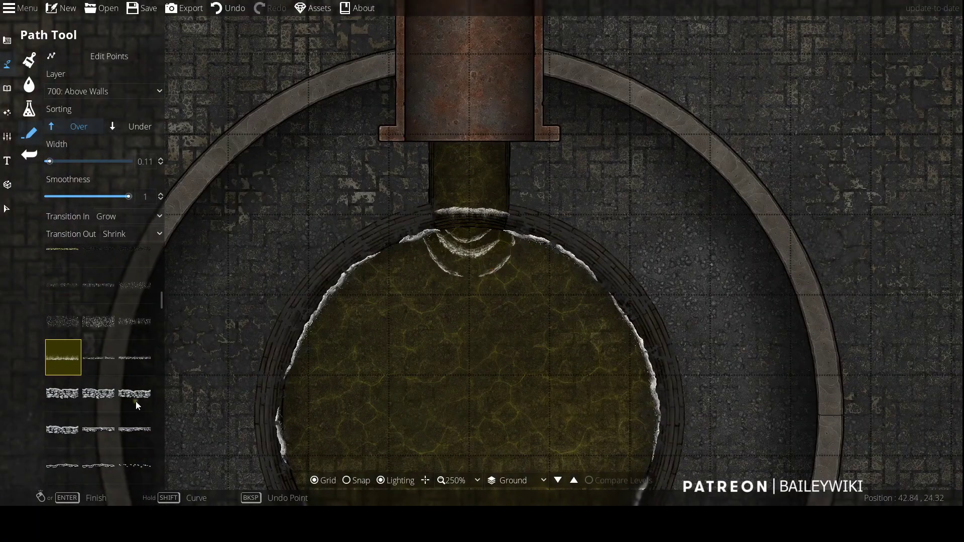
# Step: Draw a 0.11-wide waterfall path across the steps at the channel outlet, with both transitions set to Fade
pyautogui.scroll(10, 92, 335)
pyautogui.scroll(-15, 92, 334)
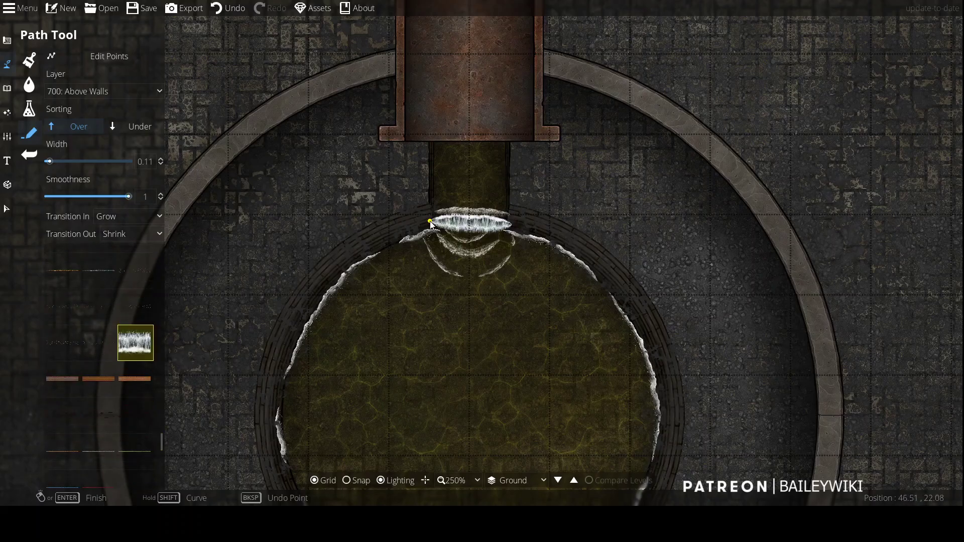
pyautogui.hotkey('ctrl', 'z')
pyautogui.click(143, 220)
pyautogui.click(509, 222)
pyautogui.click(432, 222)
pyautogui.rightClick(433, 221)
pyautogui.scroll(-4, 621, 285)
pyautogui.scroll(6, 616, 283)
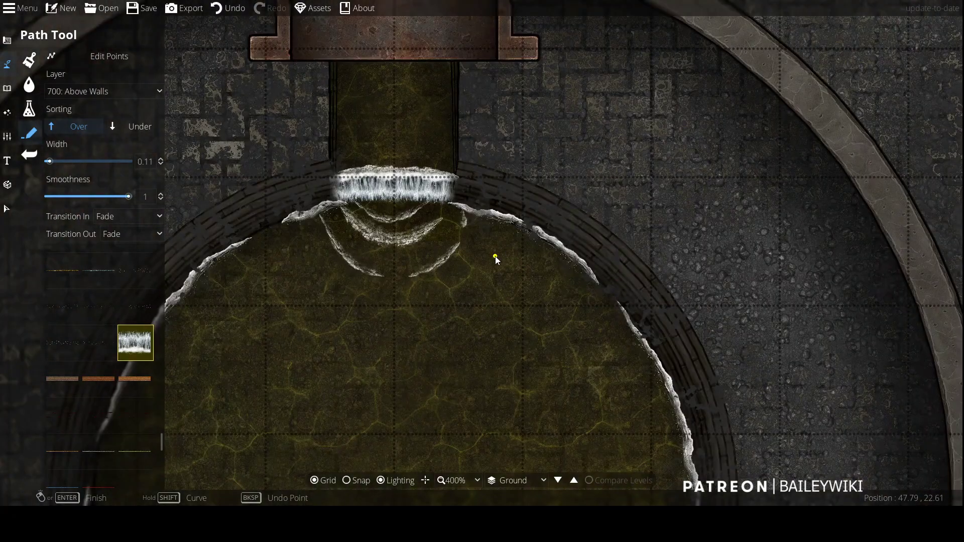
# Step: Delete the foam line above the waterfall and check the layer of the liquid shape filling the channel
pyautogui.press('v')
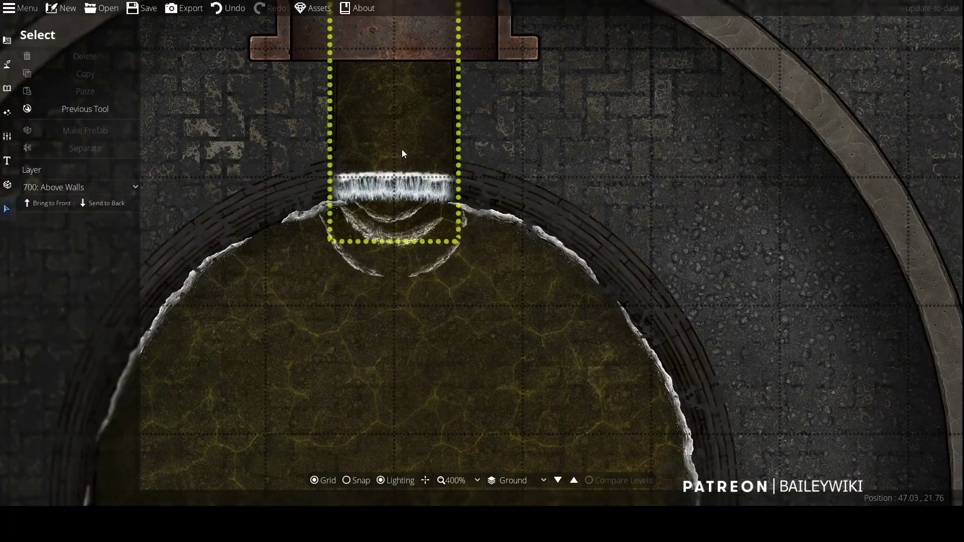
pyautogui.click(398, 147)
pyautogui.click(100, 186)
pyautogui.click(90, 303)
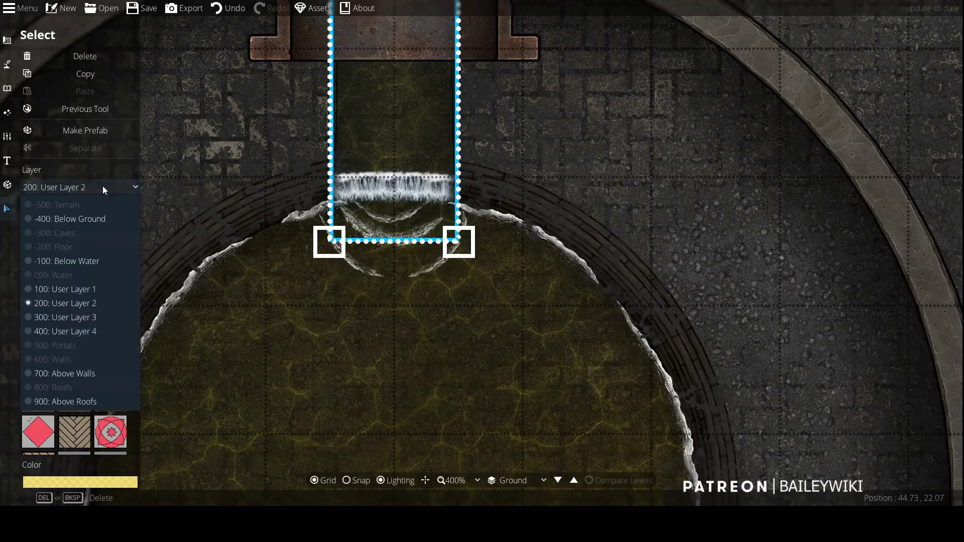
pyautogui.click(695, 165)
# Step: Try moving the waterfall path to layer 100: User Layer 1, and undo the change
pyautogui.click(397, 186)
pyautogui.click(101, 187)
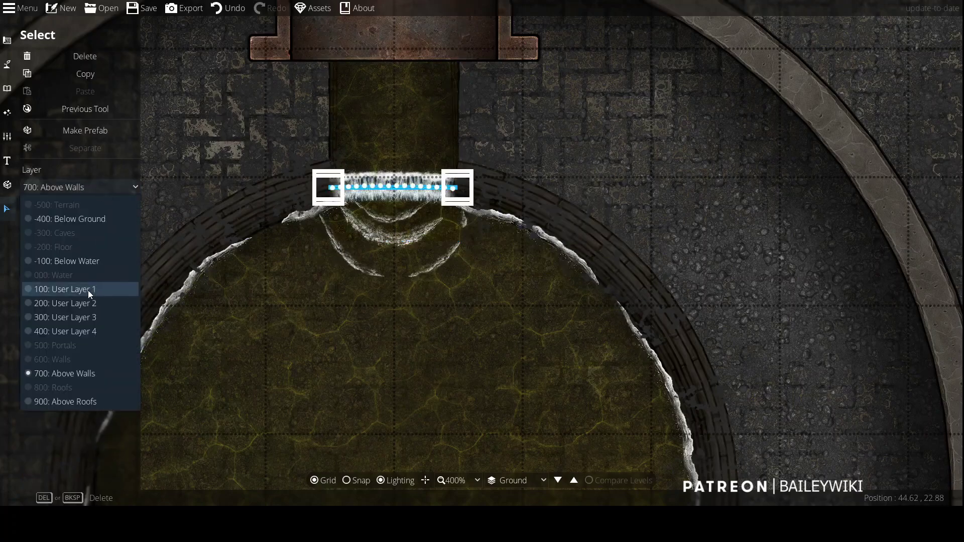
pyautogui.click(60, 287)
pyautogui.click(439, 165)
pyautogui.hotkey('ctrl', 'z')
# Step: Try placing the waterfall path on another of the lower user layers
pyautogui.click(397, 187)
pyautogui.click(100, 187)
pyautogui.click(74, 311)
pyautogui.click(391, 137)
pyautogui.scroll(1, 392, 137)
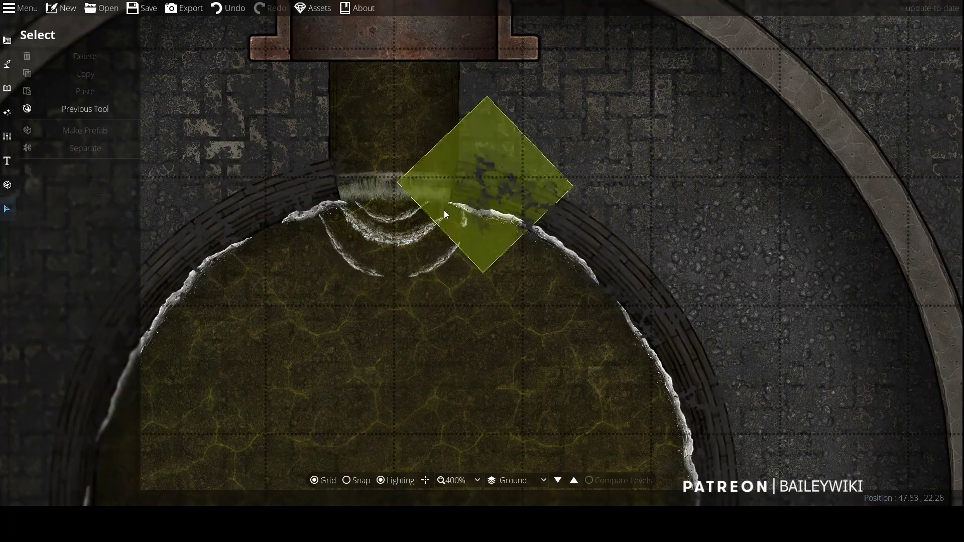
pyautogui.scroll(-4, 668, 168)
pyautogui.scroll(3, 656, 168)
pyautogui.scroll(-2, 632, 254)
pyautogui.moveTo(632, 254); pyautogui.dragTo(508, 242)
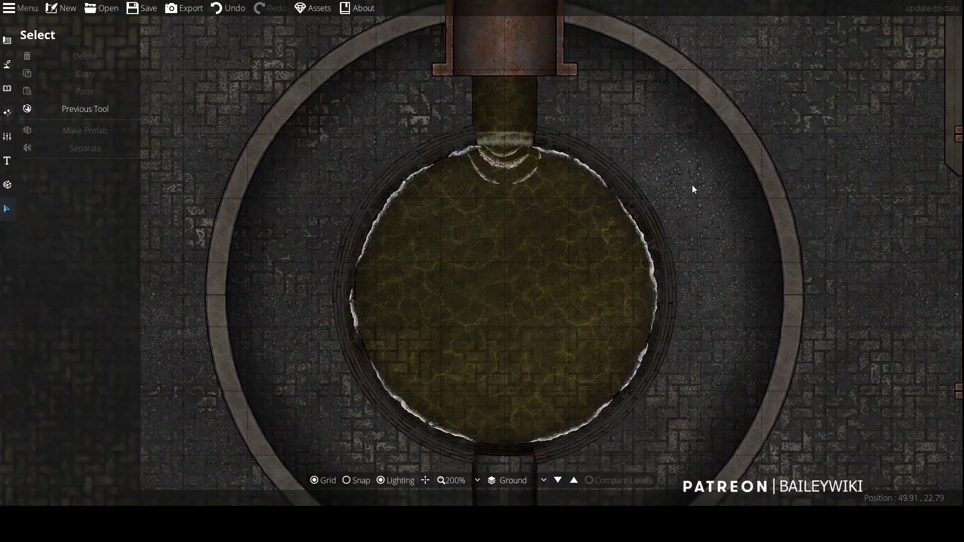
# Step: Move the waterfall path at the channel outlet to layer 400: User Layer 4
pyautogui.click(531, 157)
pyautogui.click(80, 184)
pyautogui.click(82, 333)
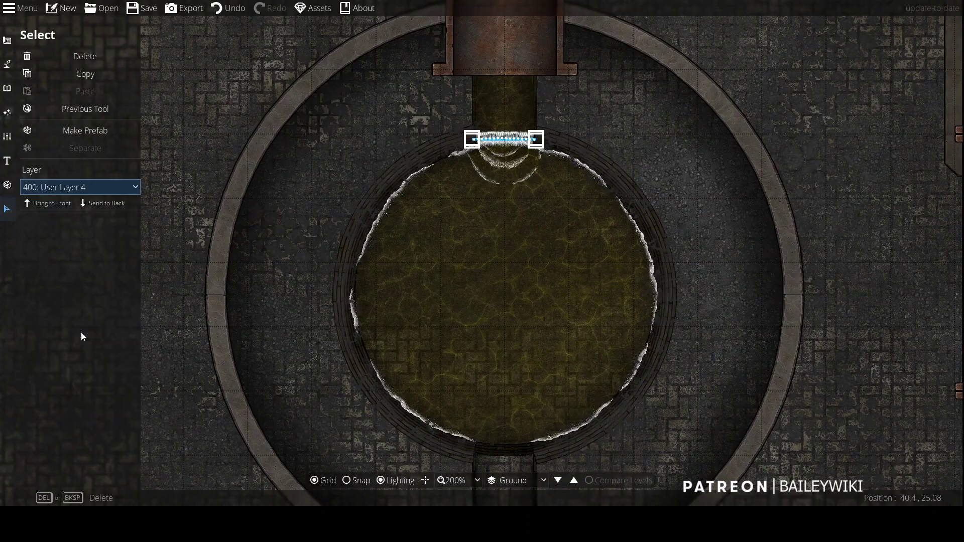
pyautogui.click(793, 90)
pyautogui.scroll(2, 582, 270)
pyautogui.scroll(-2, 578, 301)
pyautogui.scroll(1, 382, 311)
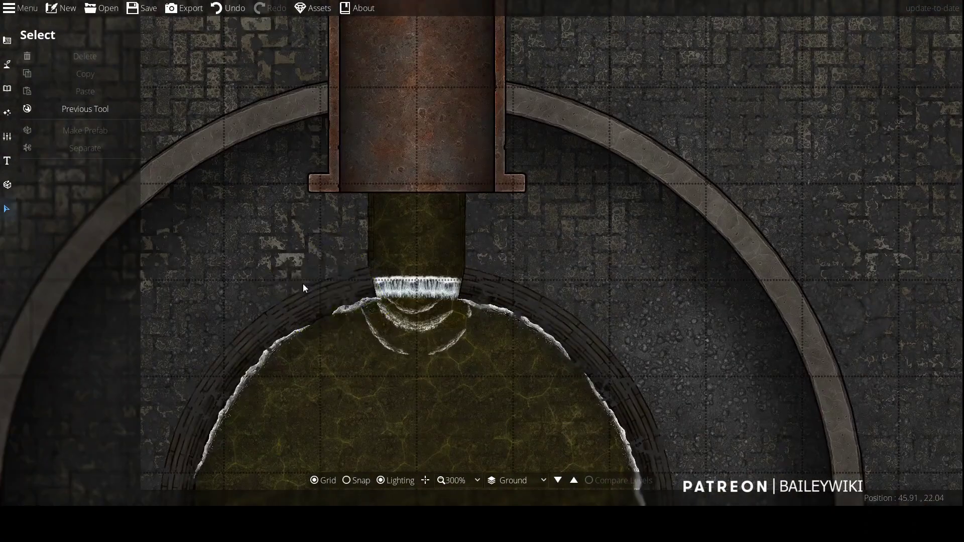
pyautogui.scroll(-1, 291, 283)
# Step: Draw a translucent yellow liquid rectangle, colour 9ff1c61f, along the middle of the vertical pipe above the pool, on layer 900: Above Roofs
pyautogui.click(7, 64)
pyautogui.click(58, 155)
pyautogui.click(116, 466)
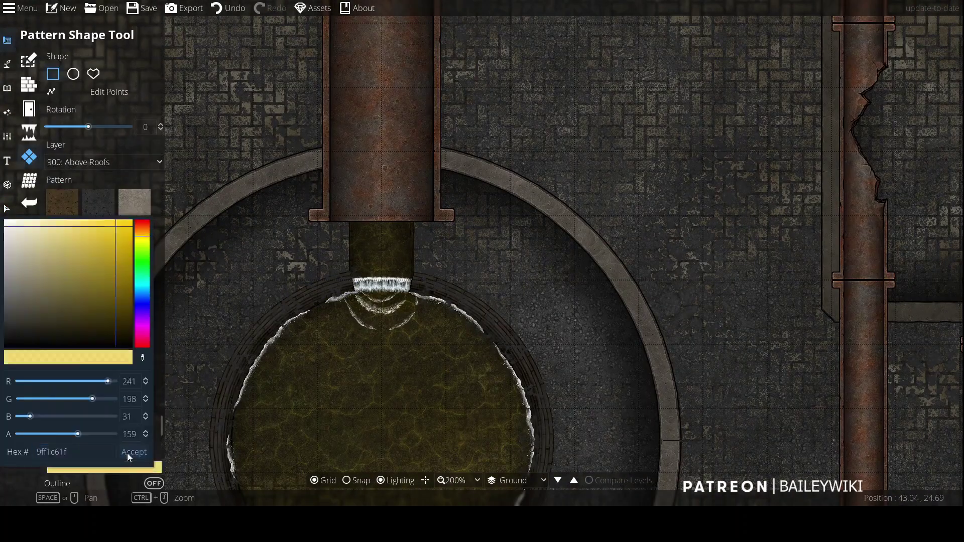
pyautogui.click(127, 453)
pyautogui.scroll(-2, 358, 325)
pyautogui.moveTo(354, 306); pyautogui.dragTo(389, 186)
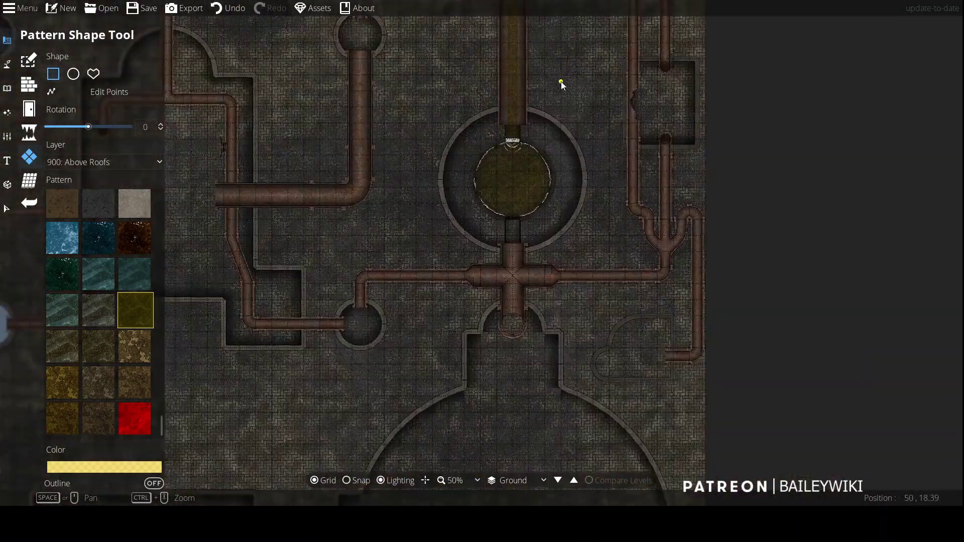
# Step: Fill the rectangular basin at the pipe's upper end with the yellow liquid pattern on layer 200: User Layer 2, with snapping on
pyautogui.scroll(5, 562, 276)
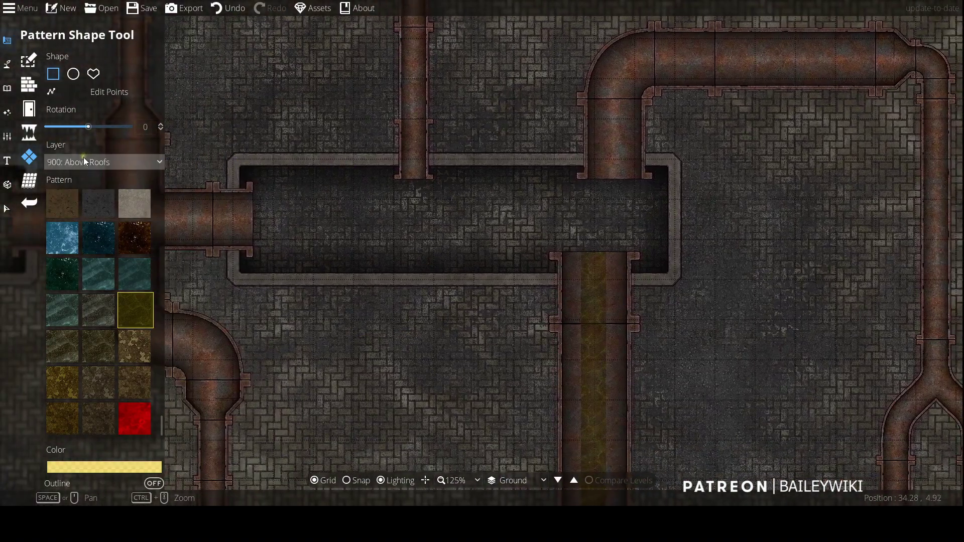
pyautogui.click(103, 162)
pyautogui.click(102, 278)
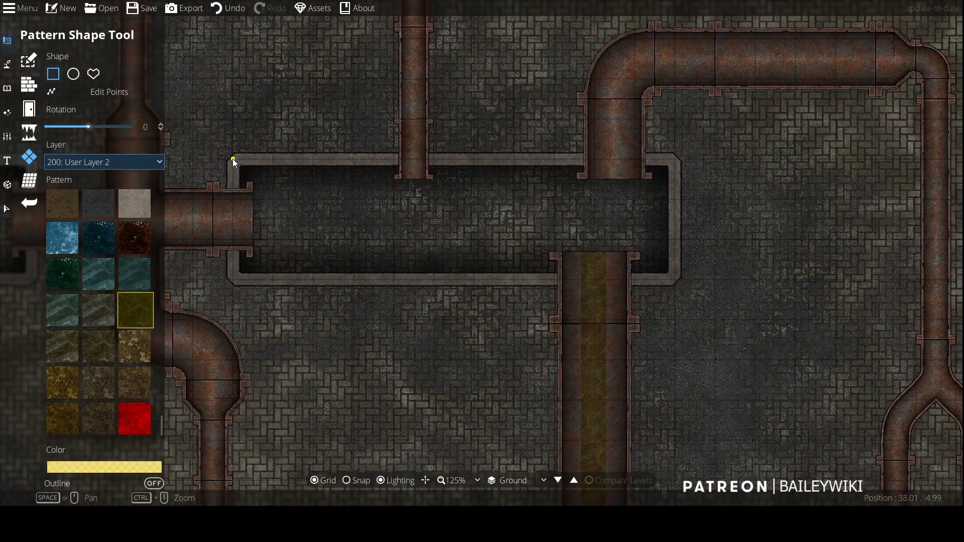
pyautogui.moveTo(224, 158); pyautogui.dragTo(673, 274)
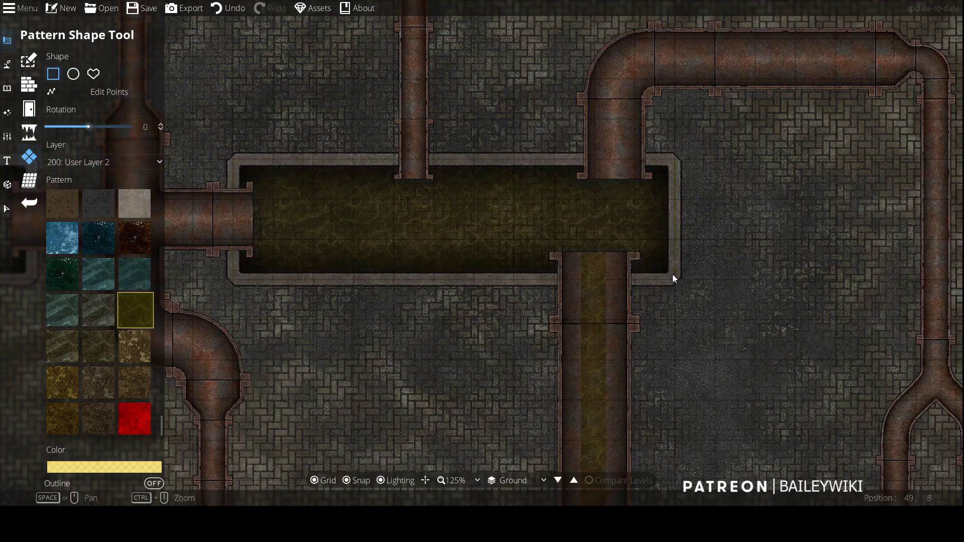
# Step: Examine the liquid running through the vertical pipe between the rectangular basin and the round pool
pyautogui.scroll(-4, 673, 274)
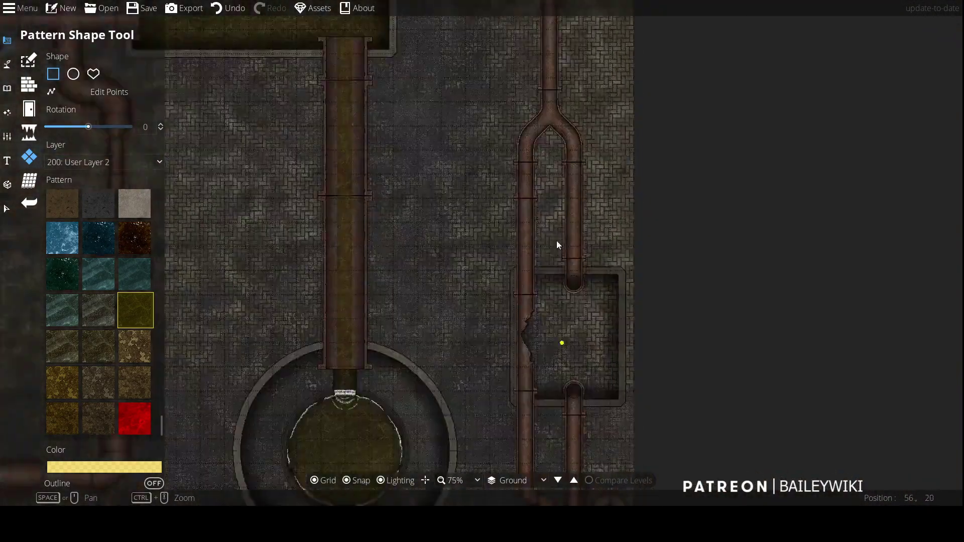
pyautogui.moveTo(558, 244); pyautogui.dragTo(660, 323)
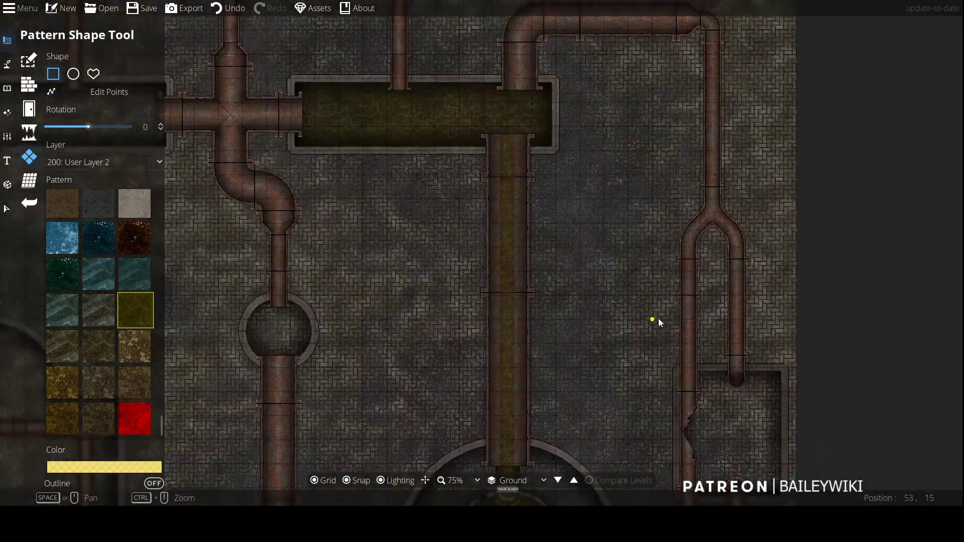
pyautogui.scroll(4, 519, 290)
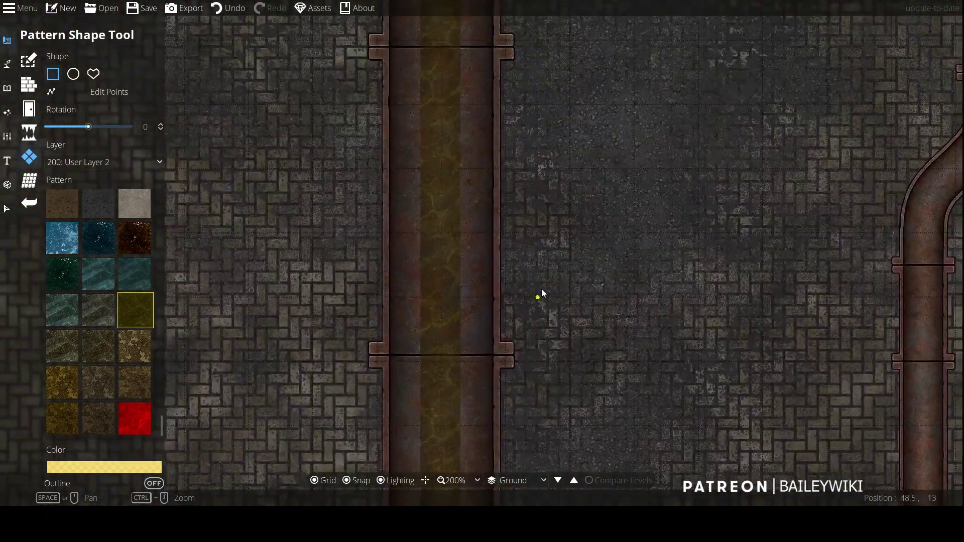
pyautogui.scroll(-3, 545, 331)
pyautogui.scroll(2, 472, 264)
pyautogui.scroll(-4, 472, 265)
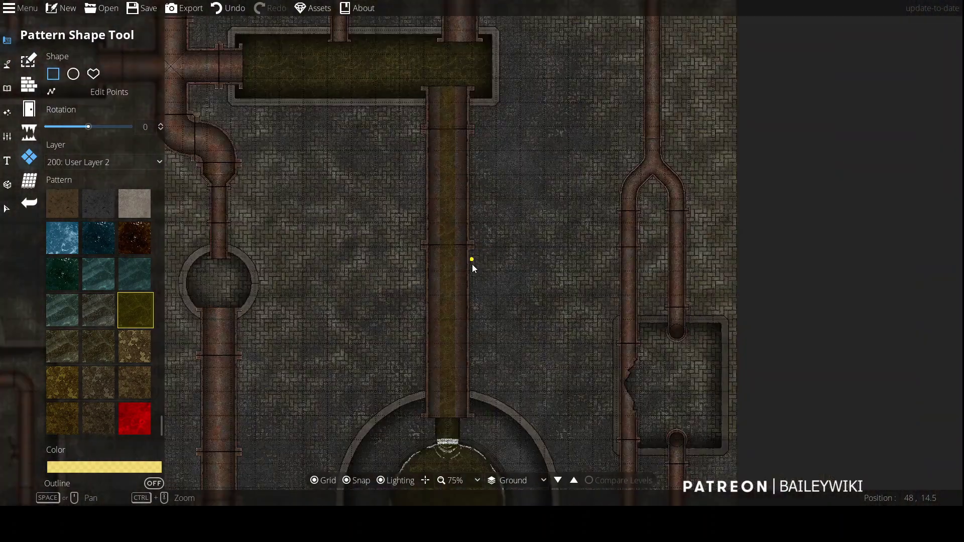
# Step: Survey the pipe junction and the large circular chamber south of the round pool
pyautogui.press('Down')
pyautogui.press('Down')
pyautogui.press('Down')
pyautogui.press('Down')
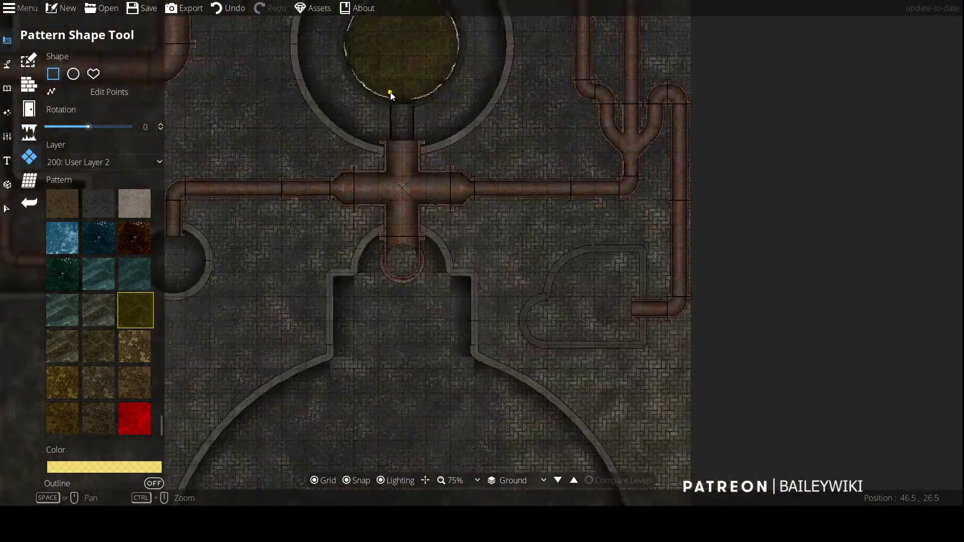
pyautogui.scroll(-4, 403, 337)
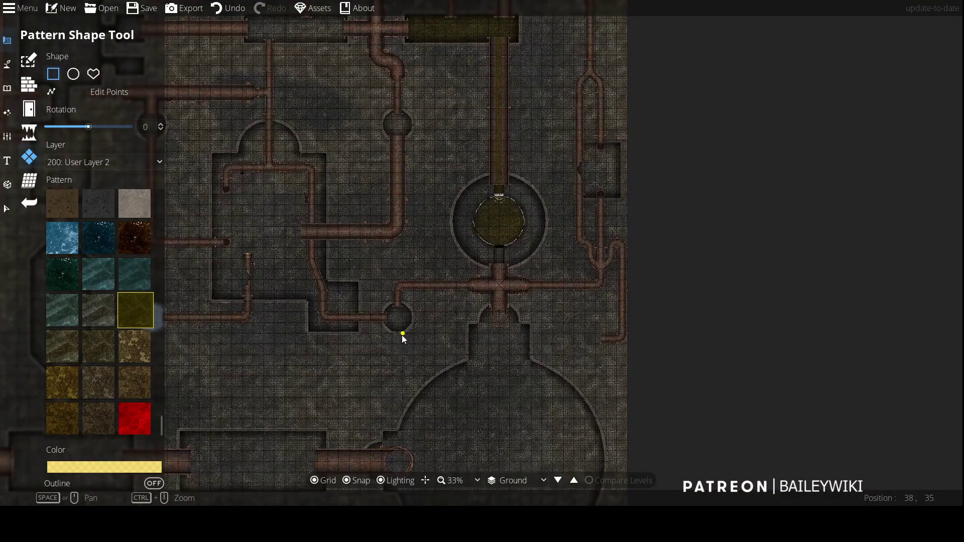
pyautogui.press('Down')
pyautogui.press('Down')
pyautogui.press('Down')
pyautogui.press('Right')
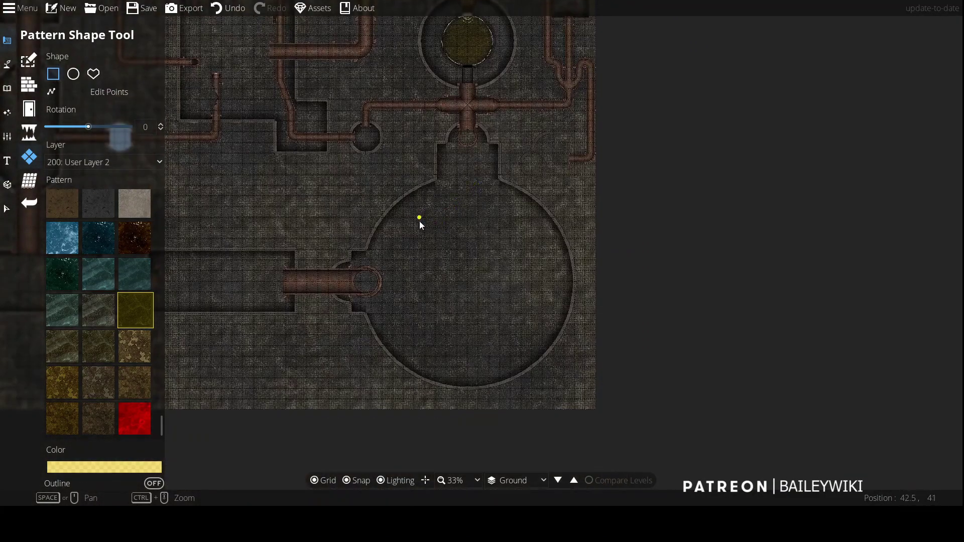
# Step: Draw a shadow path inside the rectangular liquid basin on layer 100: User Layer 1, with width 1 and no transitions in or out
pyautogui.scroll(5, 400, 138)
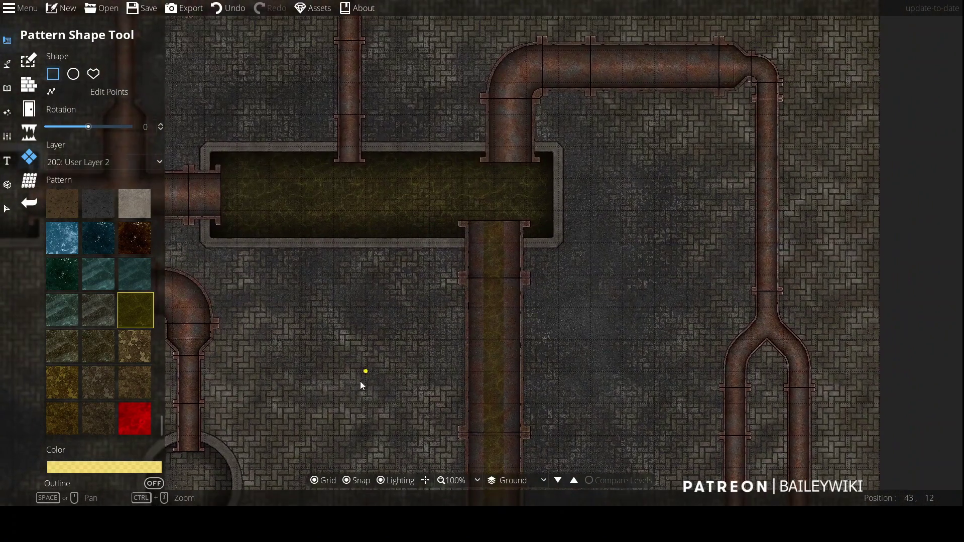
pyautogui.scroll(1, 461, 292)
pyautogui.click(29, 84)
pyautogui.click(7, 63)
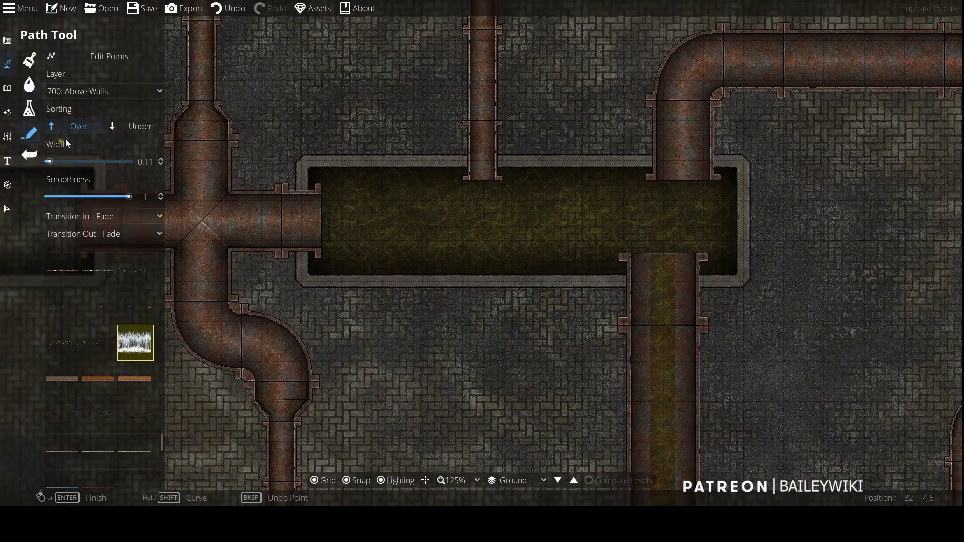
pyautogui.scroll(3, 150, 417)
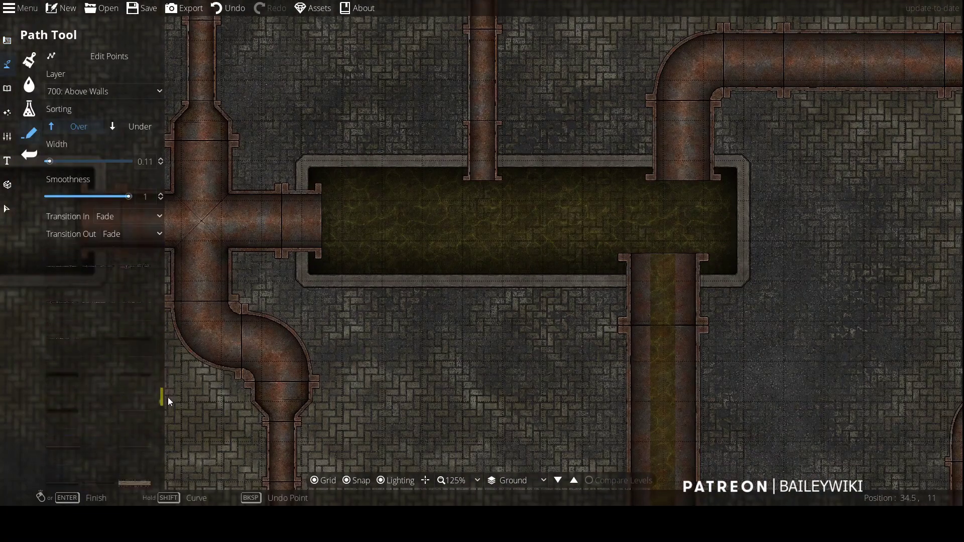
pyautogui.click(132, 90)
pyautogui.click(100, 190)
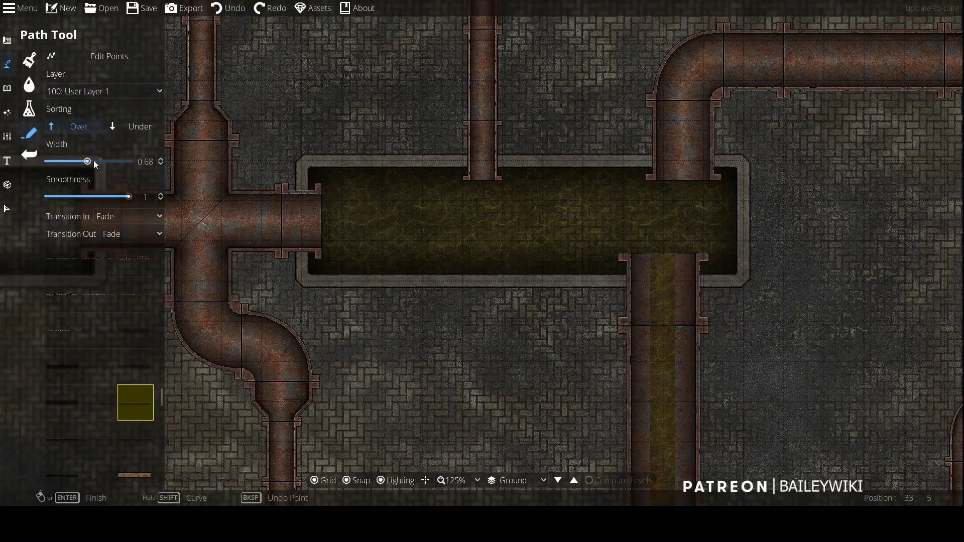
pyautogui.hotkey('ctrl', 'z')
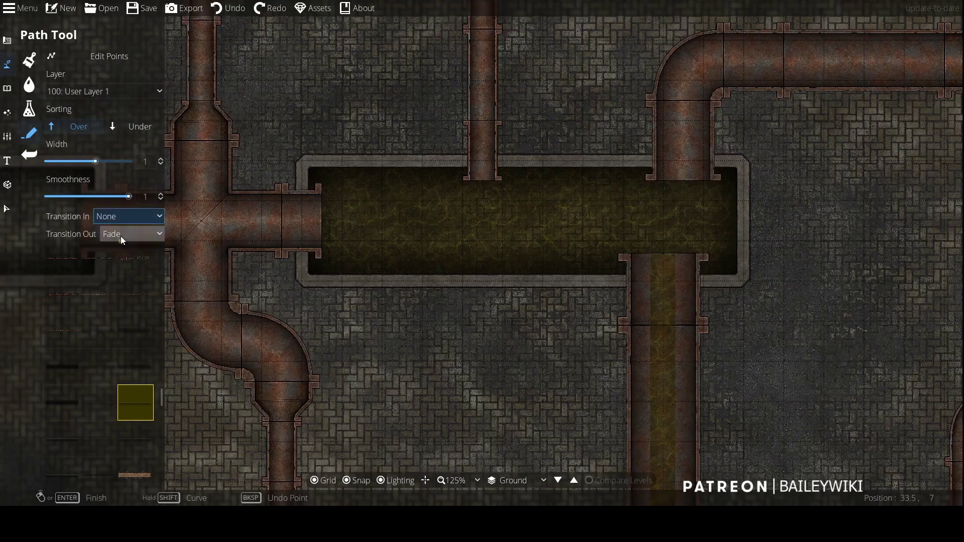
pyautogui.click(66, 444)
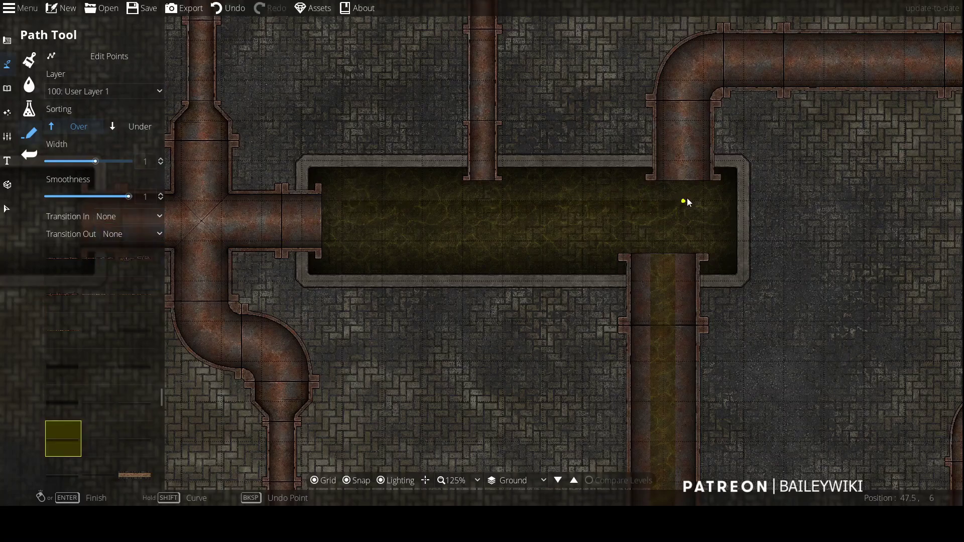
pyautogui.scroll(2, 582, 211)
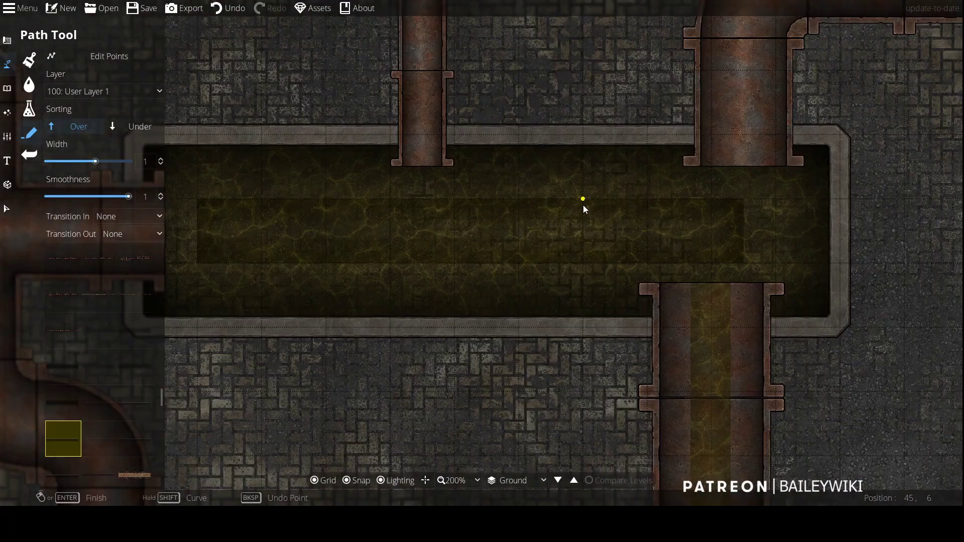
pyautogui.scroll(-2, 482, 261)
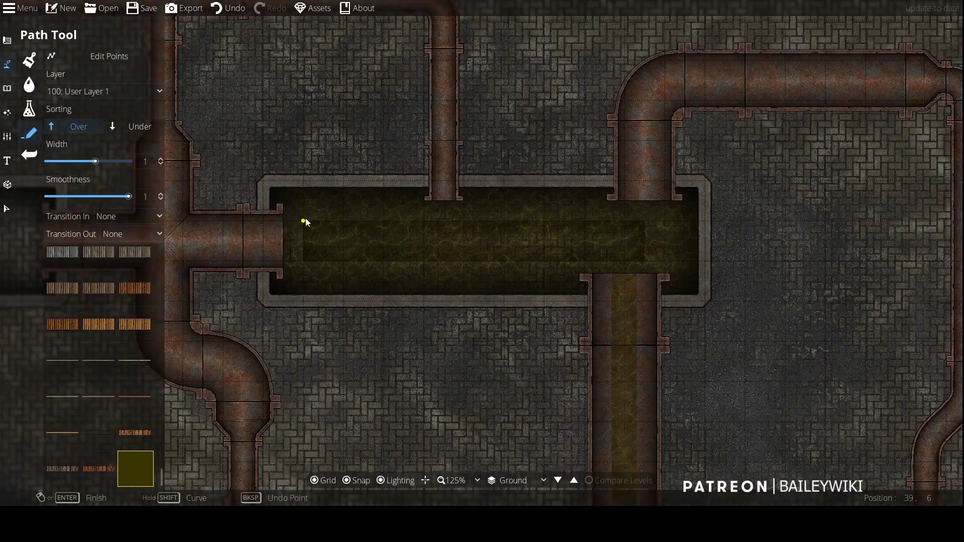
# Step: Fill the rectangular basin west of the pipe cross junction with the yellow liquid pattern on layer 200: User Layer 2
pyautogui.scroll(-5, 294, 234)
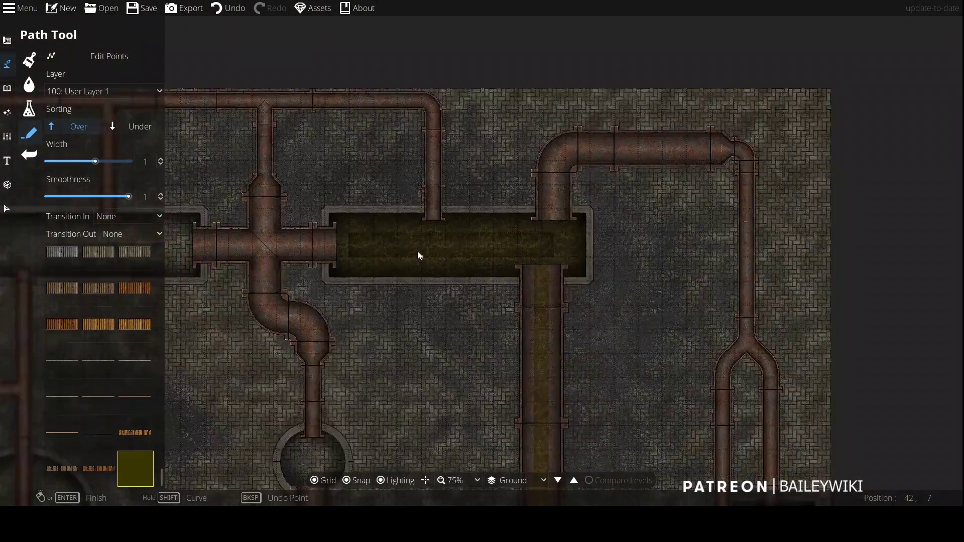
pyautogui.scroll(-2, 419, 236)
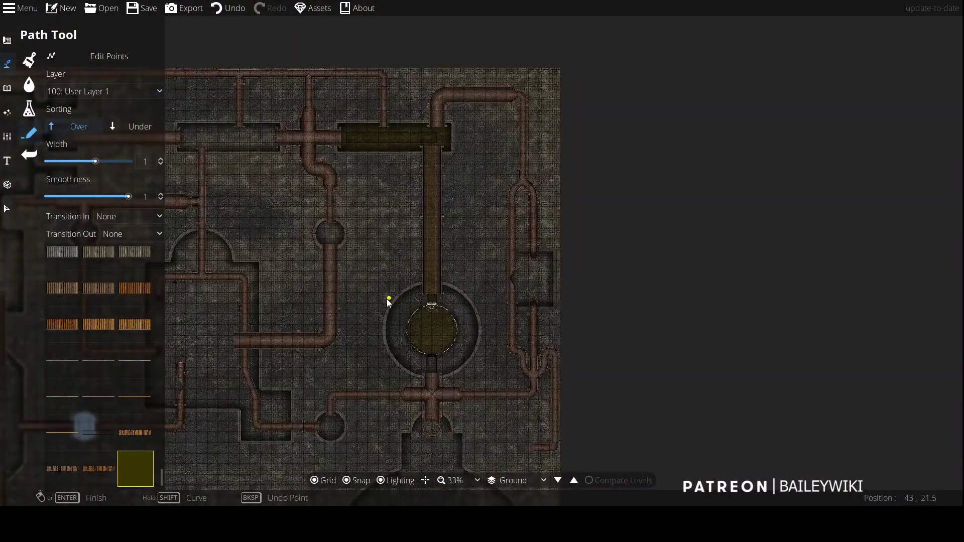
pyautogui.scroll(6, 370, 258)
pyautogui.scroll(-4, 478, 396)
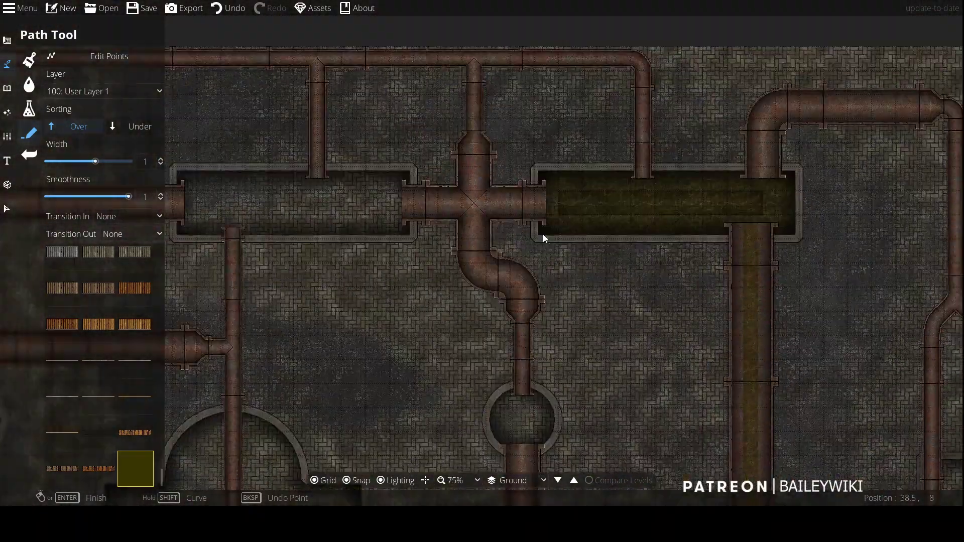
pyautogui.scroll(2, 266, 276)
pyautogui.moveTo(267, 276); pyautogui.dragTo(474, 293)
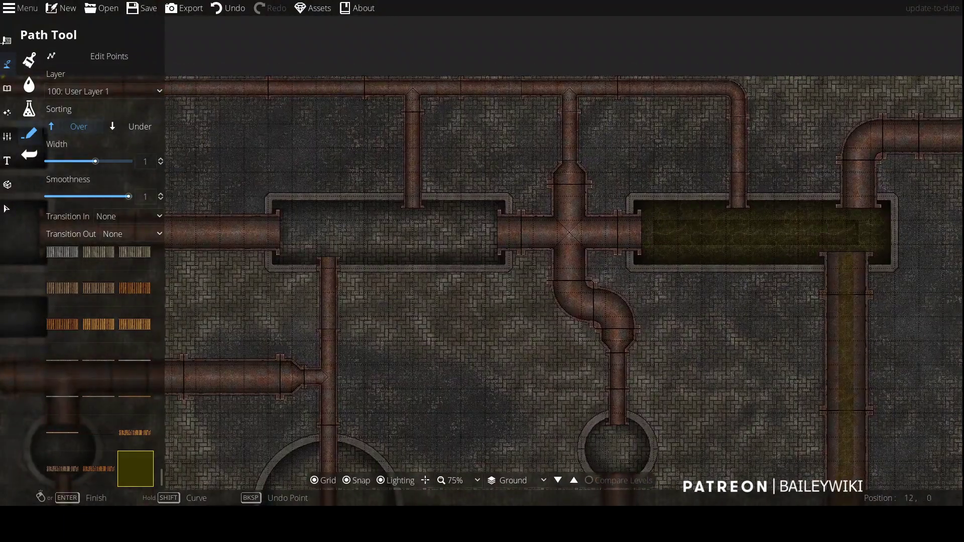
pyautogui.click(71, 161)
pyautogui.moveTo(272, 198); pyautogui.dragTo(509, 268)
pyautogui.scroll(-4, 537, 223)
pyautogui.scroll(4, 351, 166)
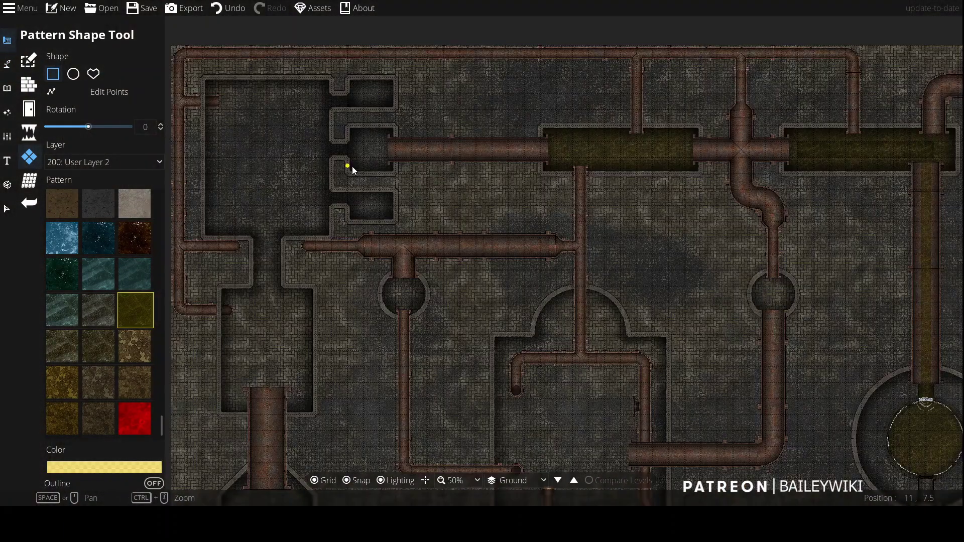
# Step: Lay yellow liquid rectangles in the large north-west room's centre, its middle eastern alcove and channel, and its southern channel
pyautogui.scroll(2, 362, 170)
pyautogui.moveTo(396, 97)
pyautogui.mouseDown()
pyautogui.moveTo(443, 183)
pyautogui.moveTo(476, 178)
pyautogui.mouseUp()
pyautogui.moveTo(379, 173); pyautogui.dragTo(482, 226)
pyautogui.moveTo(468, 181)
pyautogui.mouseDown()
pyautogui.moveTo(439, 217)
pyautogui.moveTo(423, 220)
pyautogui.mouseUp()
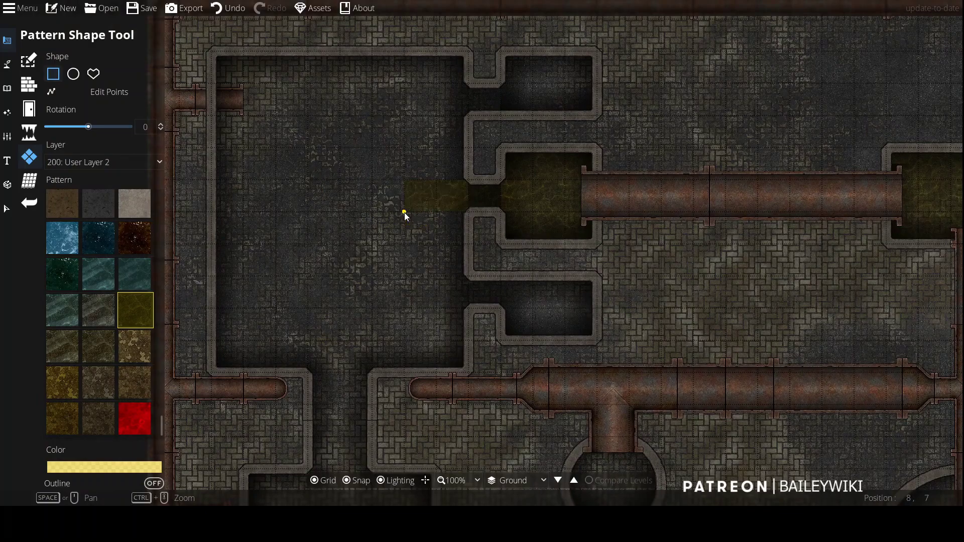
pyautogui.moveTo(370, 466); pyautogui.dragTo(323, 342)
pyautogui.moveTo(373, 308); pyautogui.dragTo(276, 100)
# Step: Try to reshape the east edge of the large room's central liquid rectangle through its points, and undo the edits
pyautogui.click(103, 92)
pyautogui.click(373, 277)
pyautogui.moveTo(373, 265); pyautogui.dragTo(400, 256)
pyautogui.hotkey('ctrl', 'z')
pyautogui.hotkey('ctrl', 'z')
pyautogui.hotkey('ctrl', 'z')
pyautogui.hotkey('ctrl', 'z')
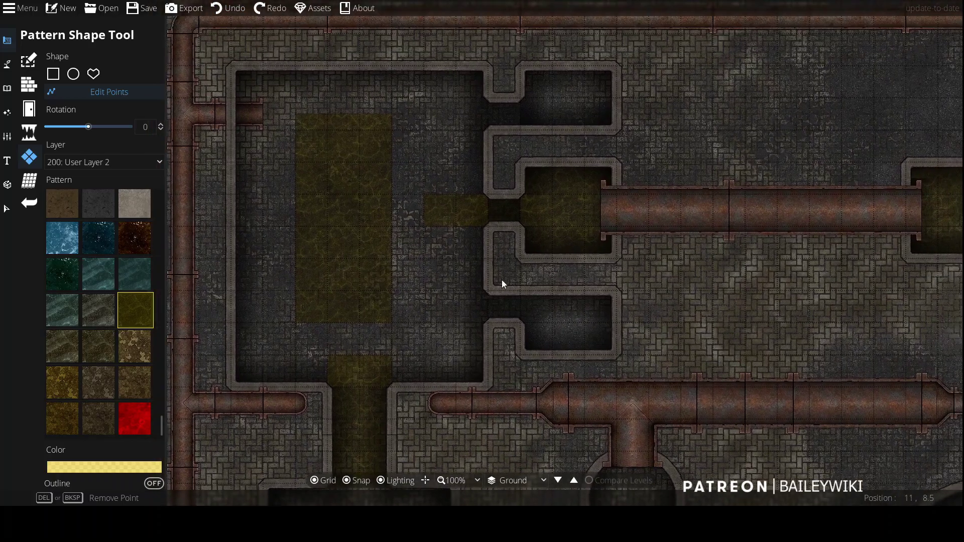
# Step: Reshape the central liquid rectangle by editing its points so its north-west corner extends west to the small pipe's mouth
pyautogui.scroll(-3, 437, 245)
pyautogui.scroll(4, 415, 215)
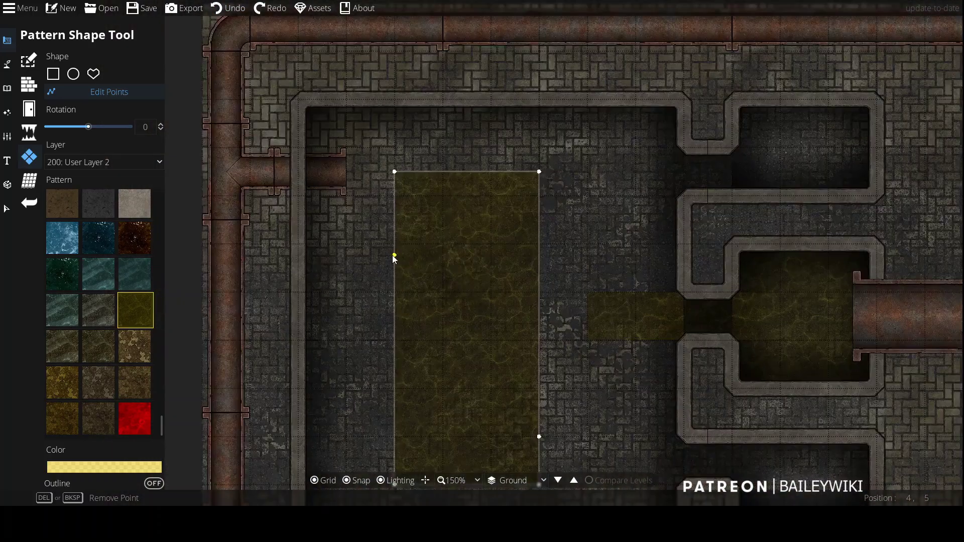
pyautogui.click(395, 172)
pyautogui.moveTo(395, 172); pyautogui.dragTo(348, 196)
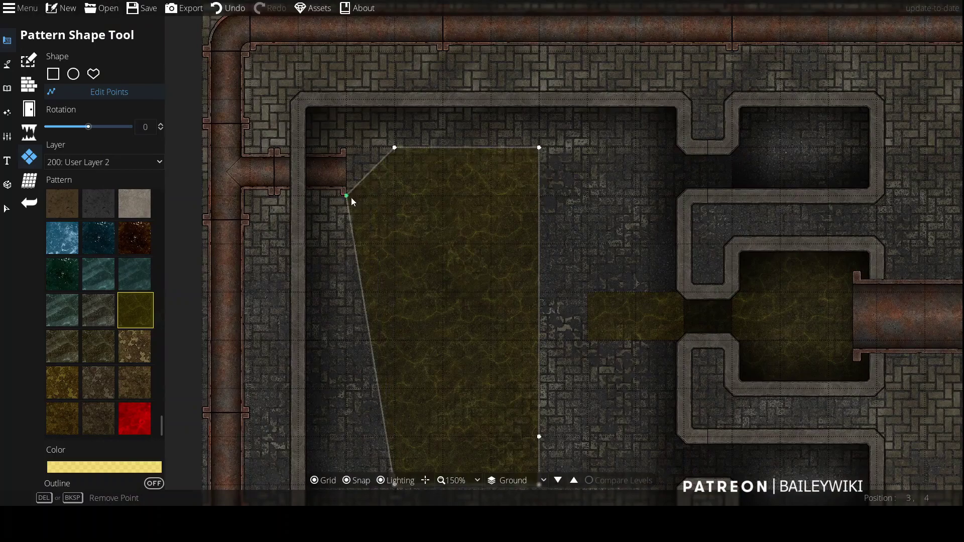
pyautogui.moveTo(394, 147); pyautogui.dragTo(345, 151)
pyautogui.scroll(-2, 463, 256)
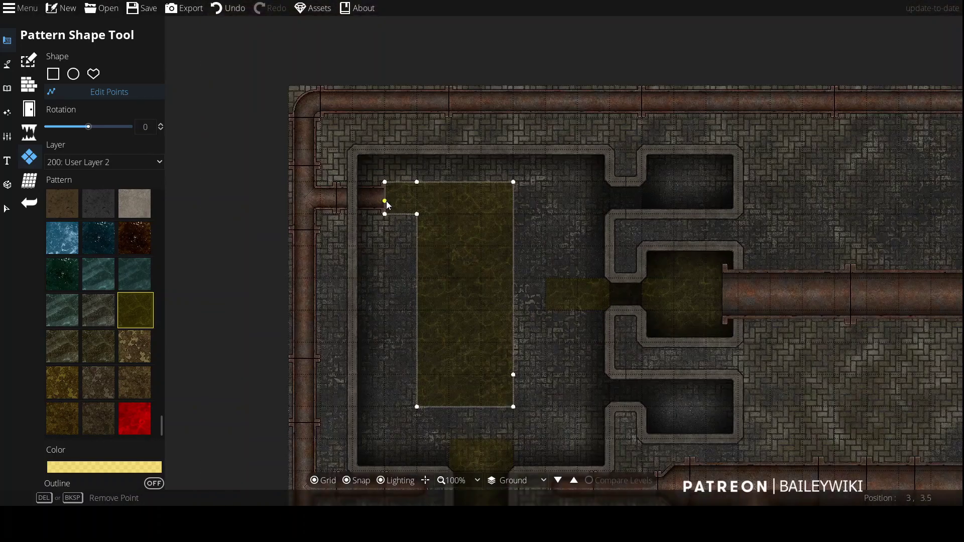
# Step: Select the reshaped liquid pool in the large room and change its layer
pyautogui.scroll(4, 385, 206)
pyautogui.click(7, 209)
pyautogui.click(64, 184)
pyautogui.click(86, 296)
pyautogui.click(166, 201)
pyautogui.moveTo(193, 67); pyautogui.dragTo(424, 309)
pyautogui.click(80, 187)
pyautogui.click(43, 373)
pyautogui.click(188, 319)
pyautogui.scroll(-5, 607, 352)
pyautogui.scroll(3, 481, 341)
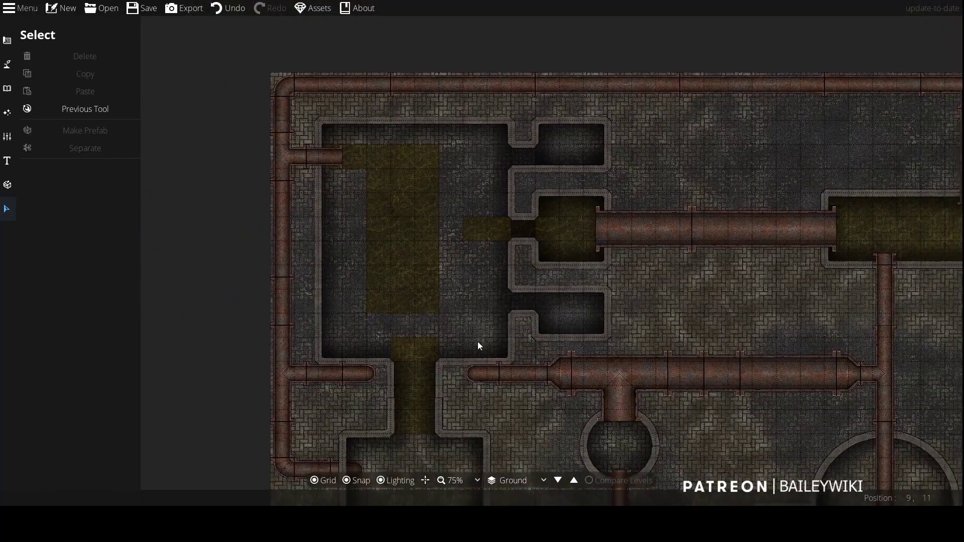
# Step: Draw shadow paths of width 1 along the edges of the large room's liquid pool on layer 100: User Layer 1
pyautogui.click(7, 63)
pyautogui.click(50, 132)
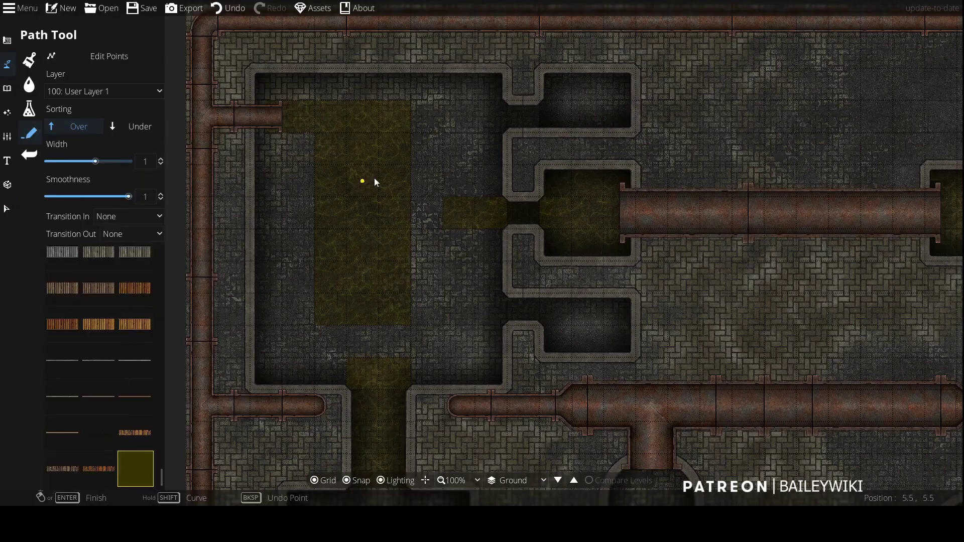
pyautogui.scroll(2, 366, 185)
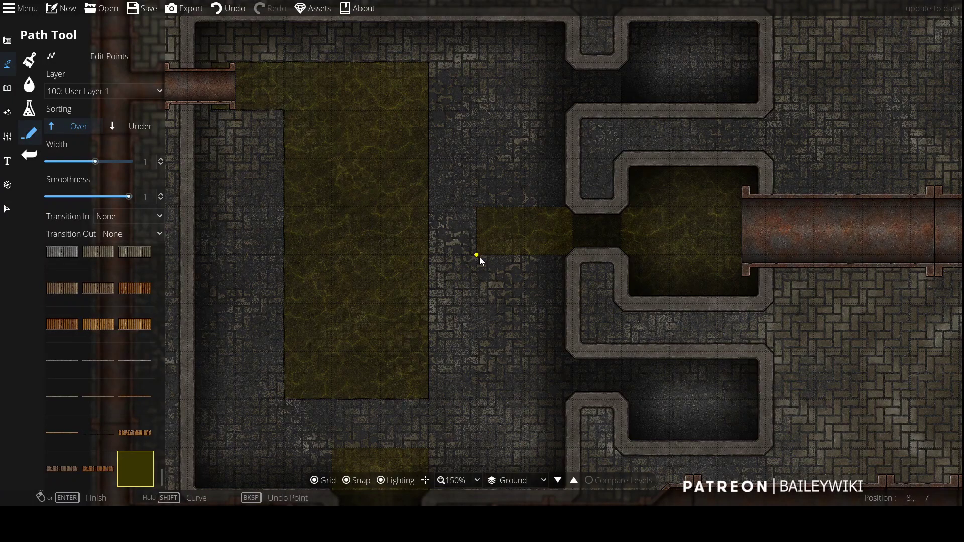
pyautogui.moveTo(499, 335); pyautogui.dragTo(539, 178)
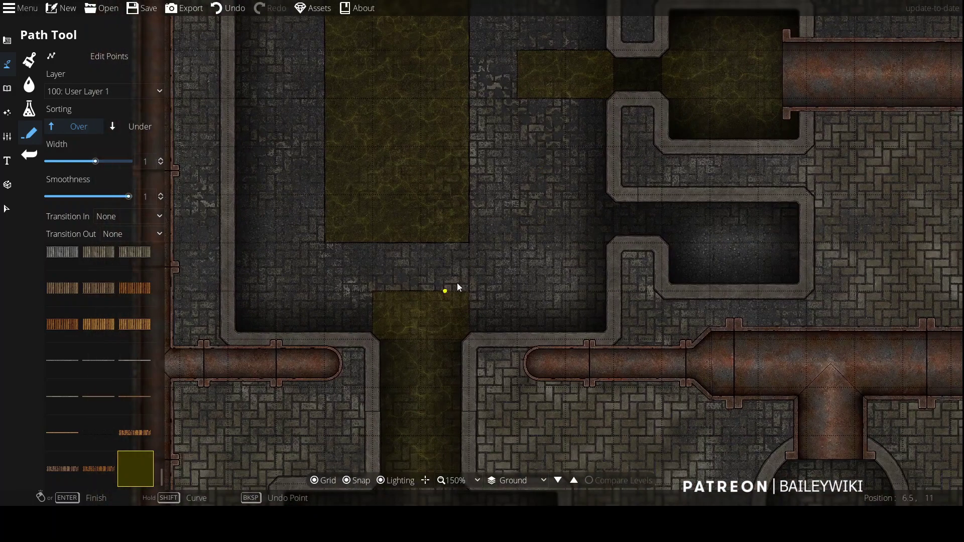
pyautogui.scroll(5, 111, 368)
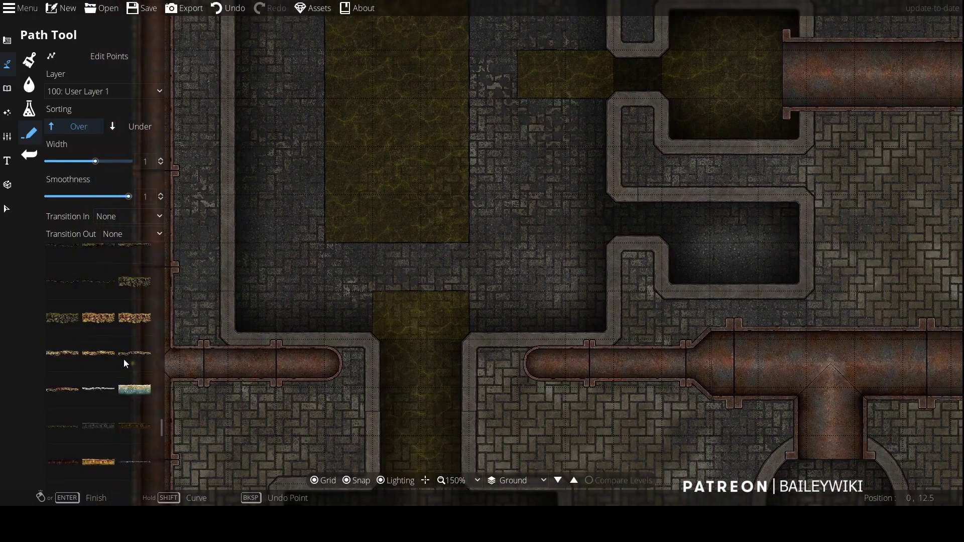
pyautogui.click(64, 413)
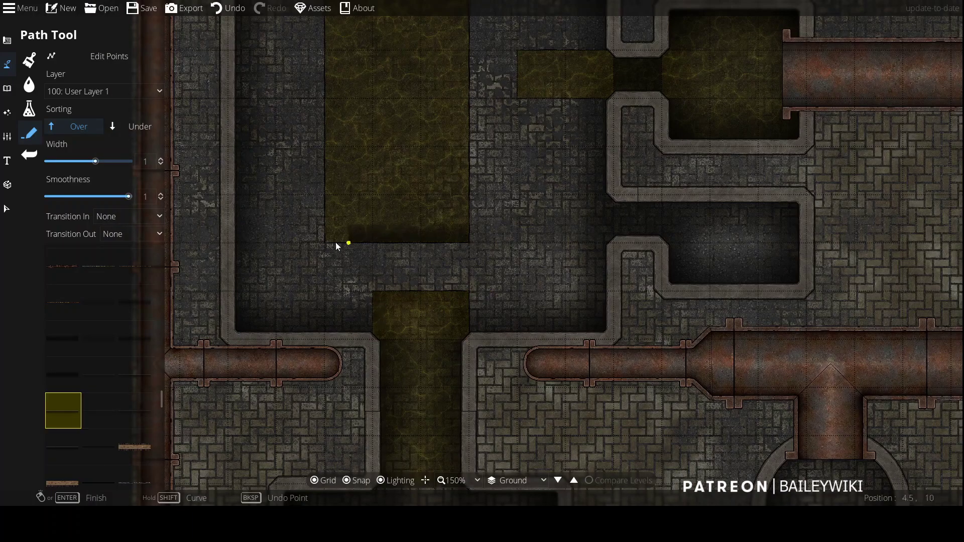
pyautogui.press('w')
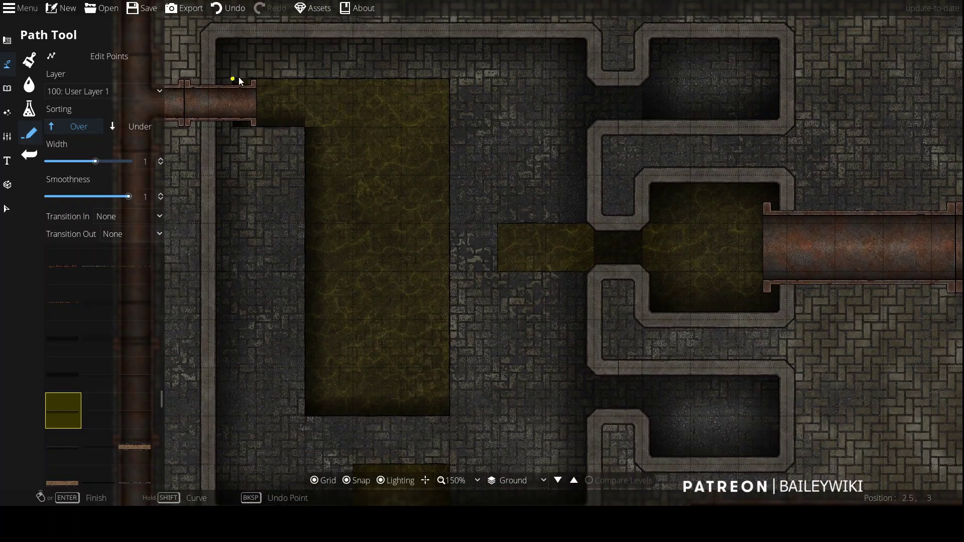
pyautogui.click(239, 79)
pyautogui.click(451, 80)
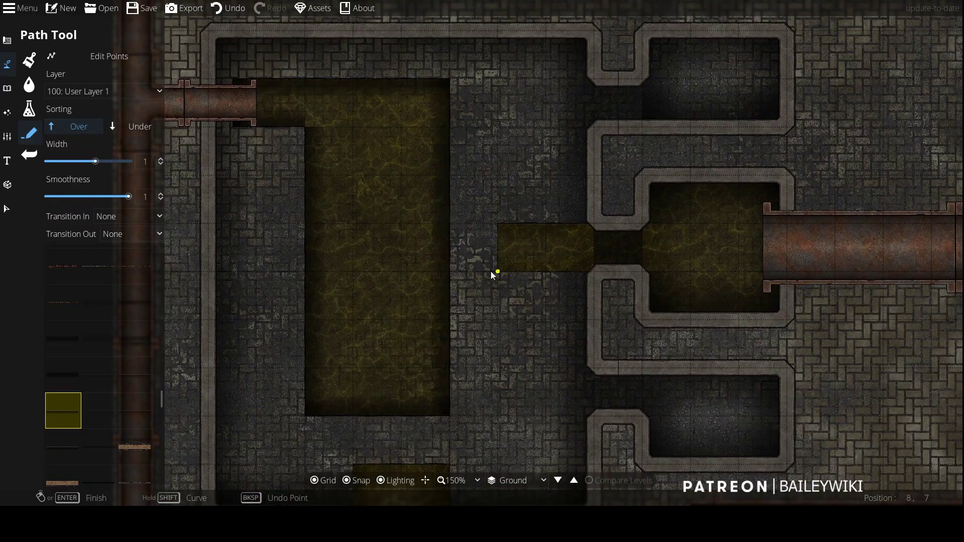
# Step: Move the liquid patterns in the large room's eastern and southern channels to a lower layer
pyautogui.click(7, 209)
pyautogui.click(528, 243)
pyautogui.click(78, 188)
pyautogui.click(69, 289)
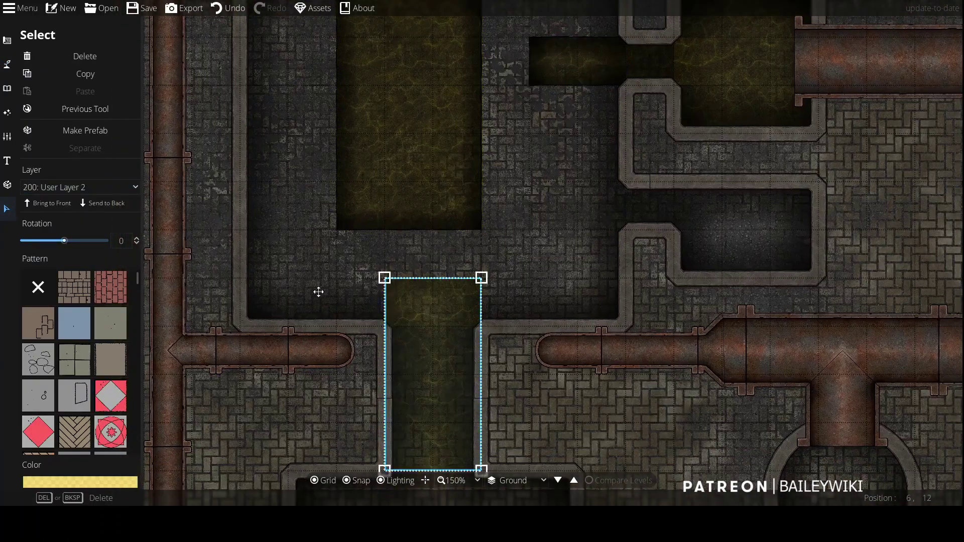
pyautogui.click(78, 187)
pyautogui.click(69, 289)
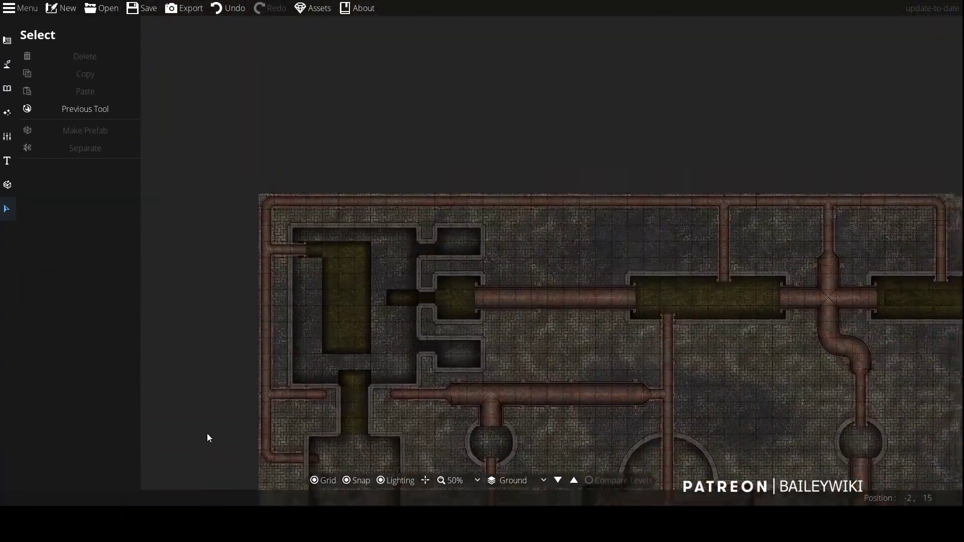
# Step: Draw shadow paths across the west end of the eastern liquid channel and the north end of the southern channel
pyautogui.scroll(5, 454, 382)
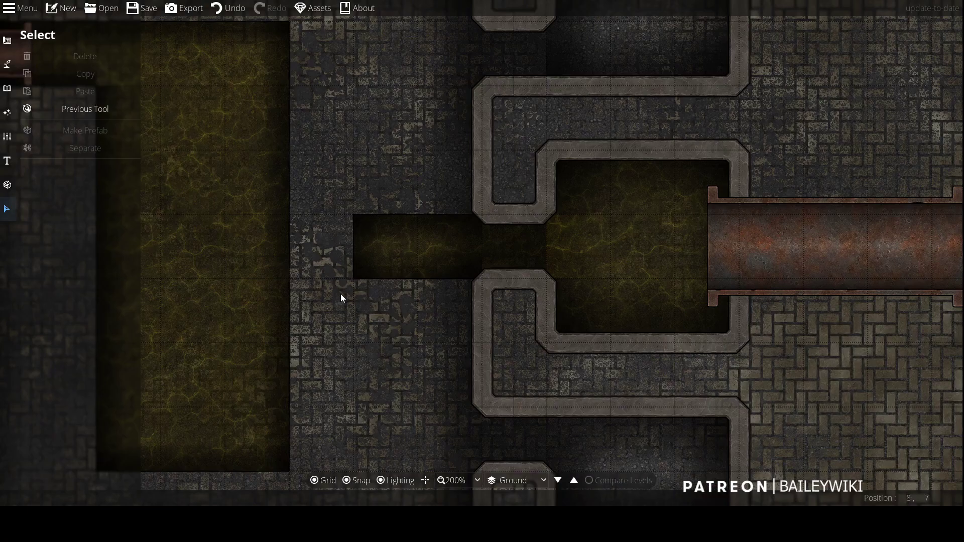
pyautogui.click(98, 281)
pyautogui.click(7, 64)
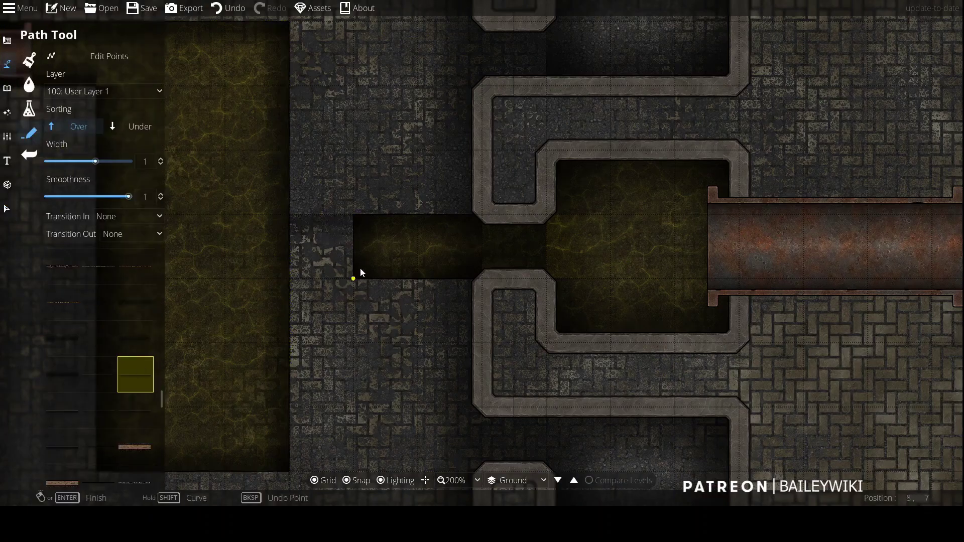
pyautogui.moveTo(261, 402); pyautogui.dragTo(416, 177)
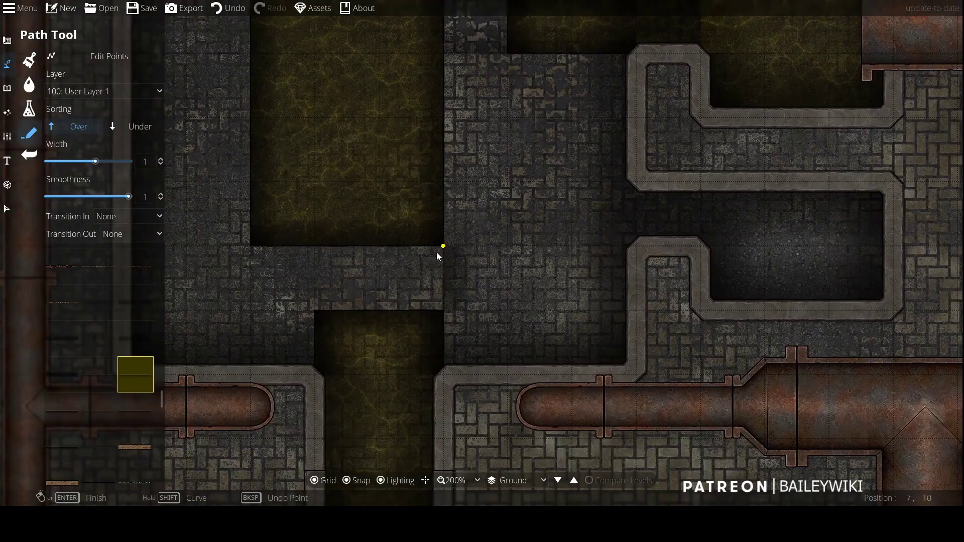
pyautogui.hotkey('ctrl', 'z')
pyautogui.click(316, 310)
pyautogui.scroll(2, 318, 252)
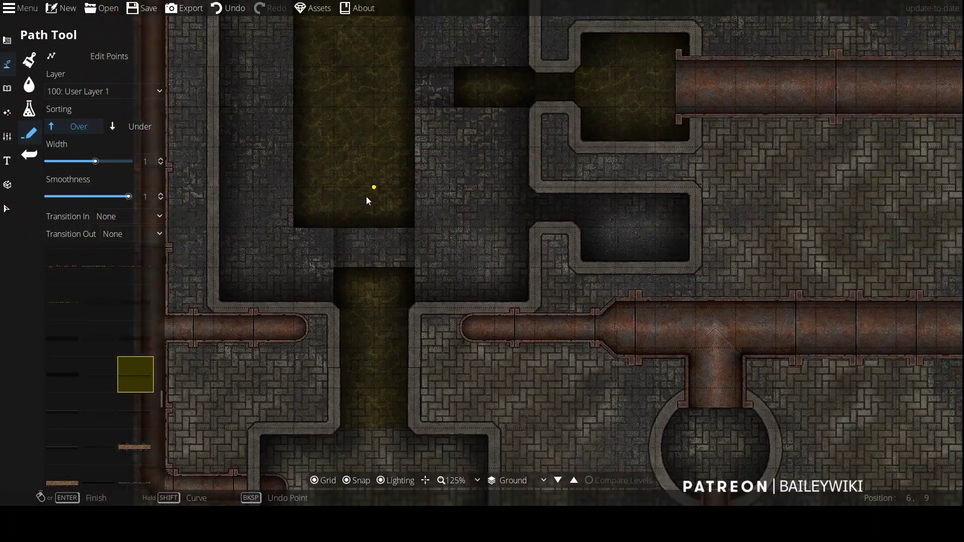
# Step: Choose the square shadow object from the used assets and set its layer to 200: User Layer 2
pyautogui.scroll(-2, 300, 286)
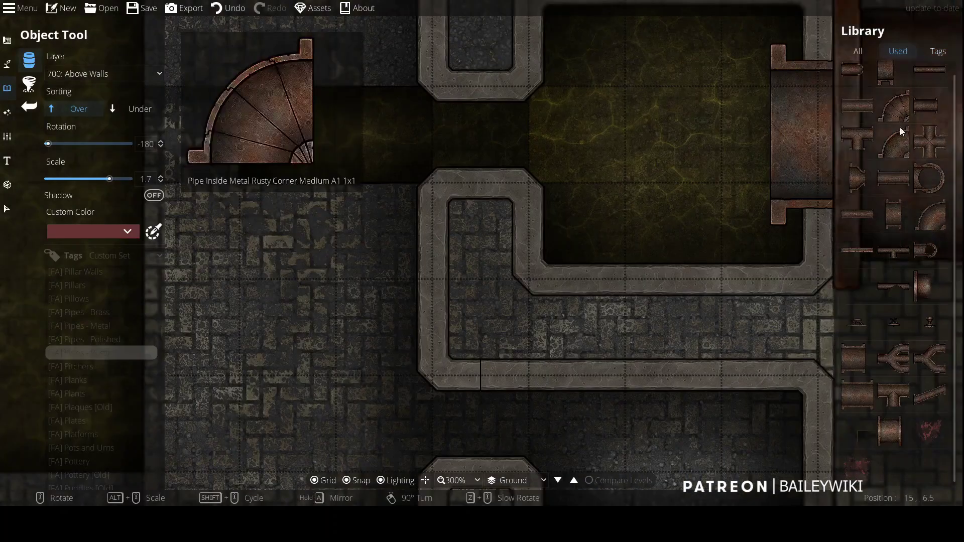
pyautogui.moveTo(886, 394)
pyautogui.click(859, 433)
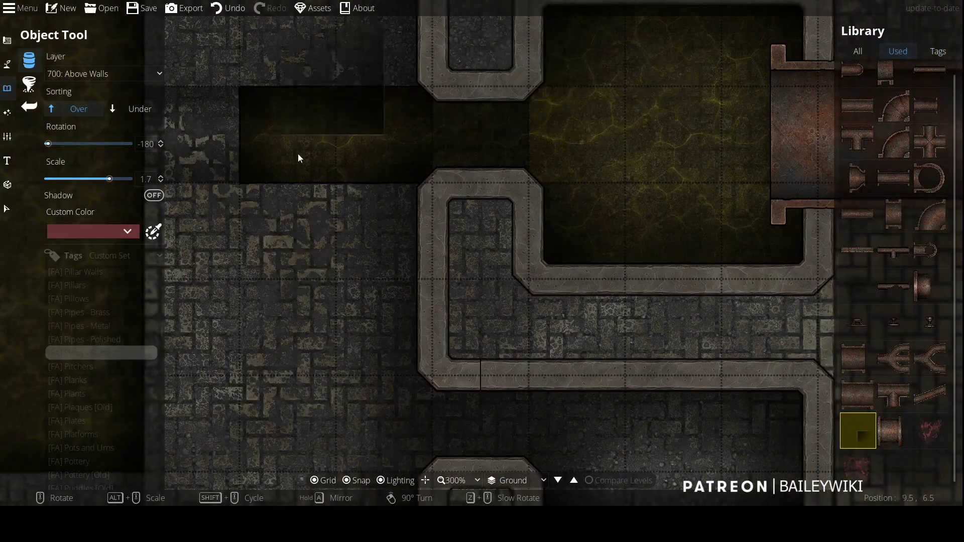
pyautogui.scroll(2, 580, 147)
pyautogui.scroll(2, 531, 93)
pyautogui.click(100, 74)
pyautogui.click(80, 189)
pyautogui.moveTo(523, 91); pyautogui.dragTo(447, 224)
pyautogui.scroll(-2, 448, 224)
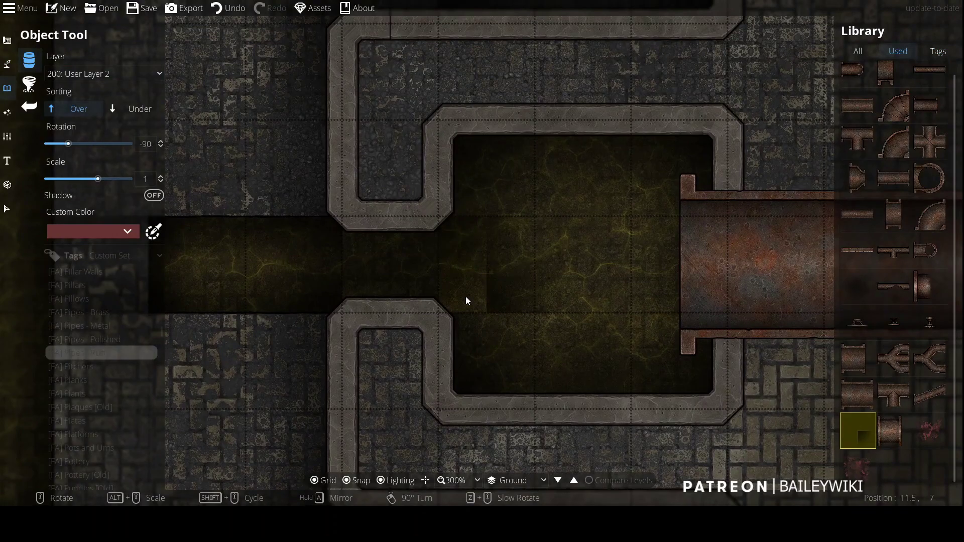
# Step: Shade the narrow passage between the eastern channel and its basin with the shadow object, adjusting its rotation and scale down to 0.6
pyautogui.scroll(6, 427, 293)
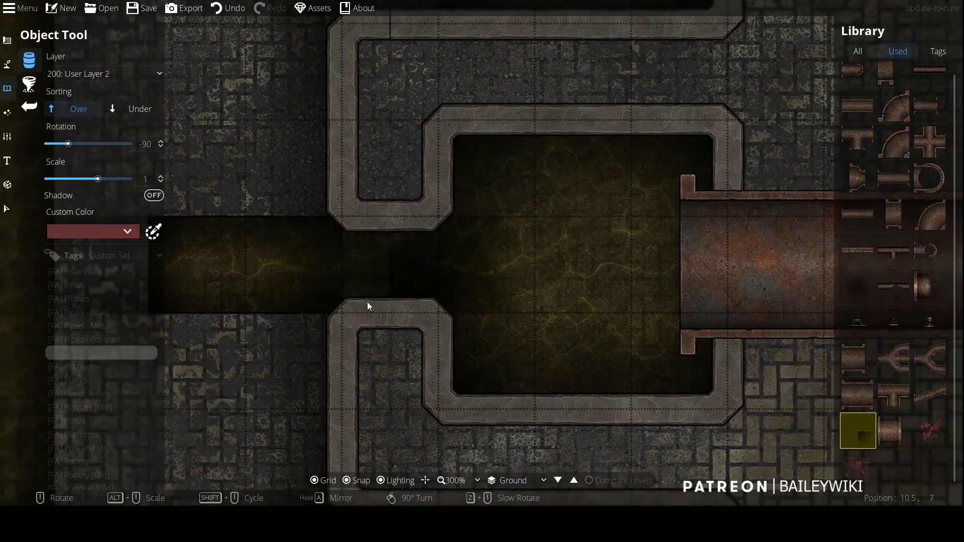
pyautogui.scroll(-4, 512, 333)
pyautogui.scroll(3, 515, 301)
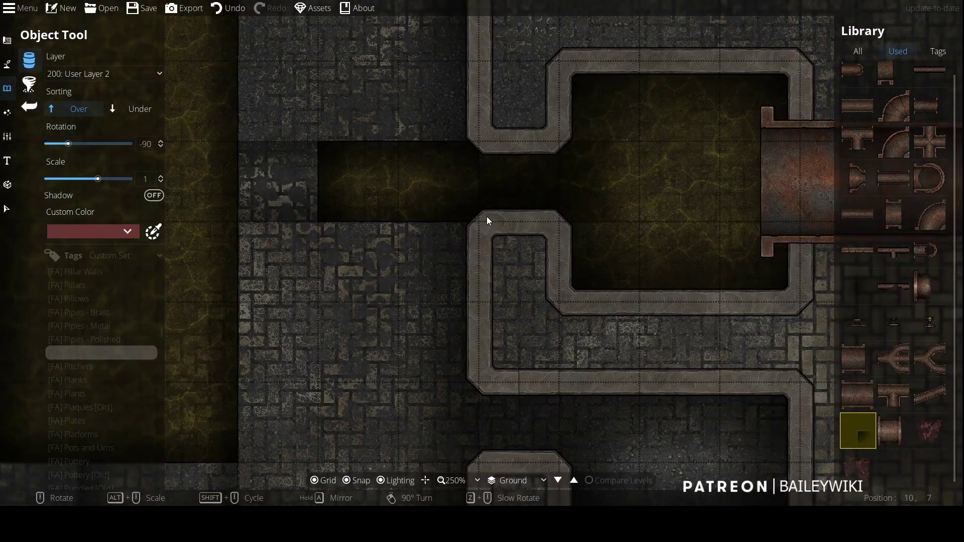
pyautogui.scroll(-4, 487, 216)
pyautogui.scroll(2, 488, 191)
pyautogui.scroll(5, 541, 221)
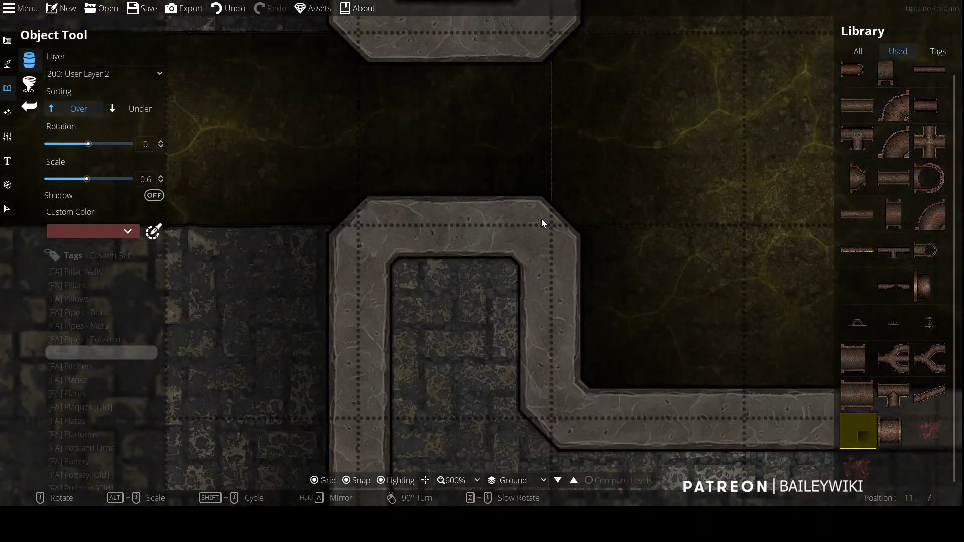
pyautogui.scroll(-8, 541, 219)
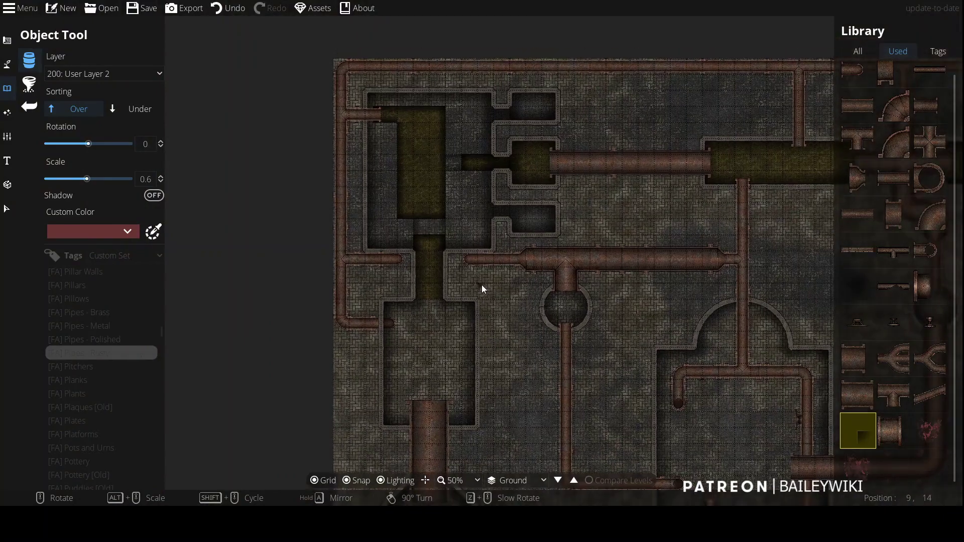
# Step: Widen the southern channel's corridor by moving the points of its west wall one tile west
pyautogui.scroll(4, 474, 293)
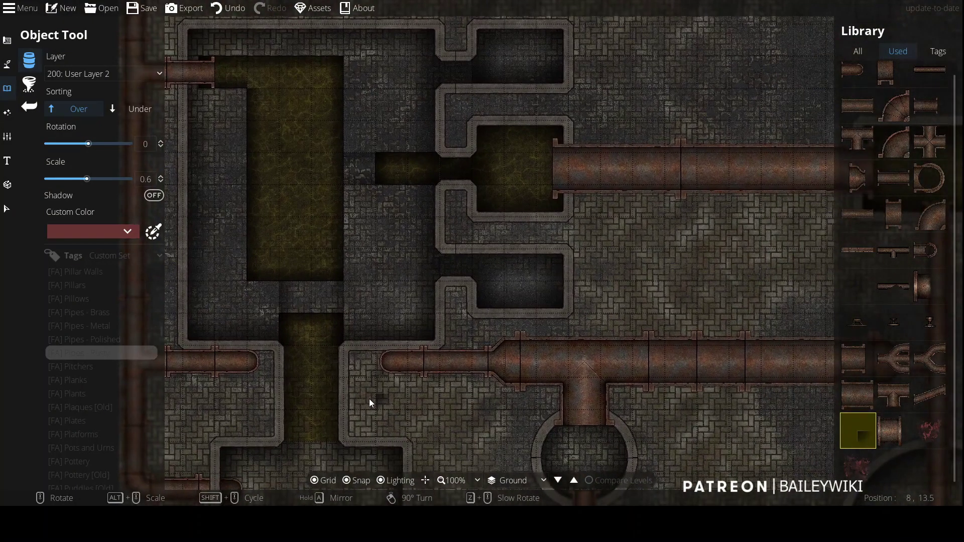
pyautogui.moveTo(370, 399); pyautogui.dragTo(427, 255)
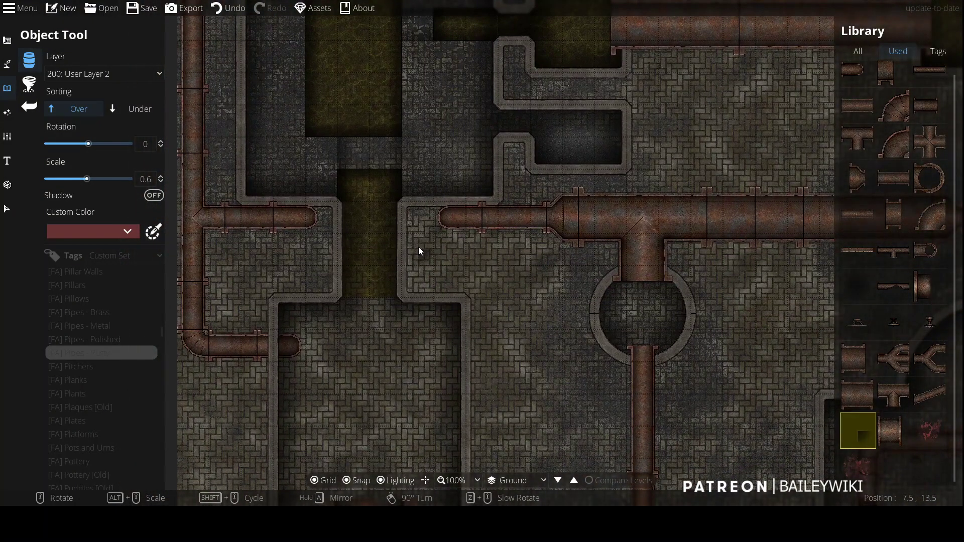
pyautogui.scroll(1, 347, 244)
pyautogui.moveTo(329, 261); pyautogui.dragTo(309, 322)
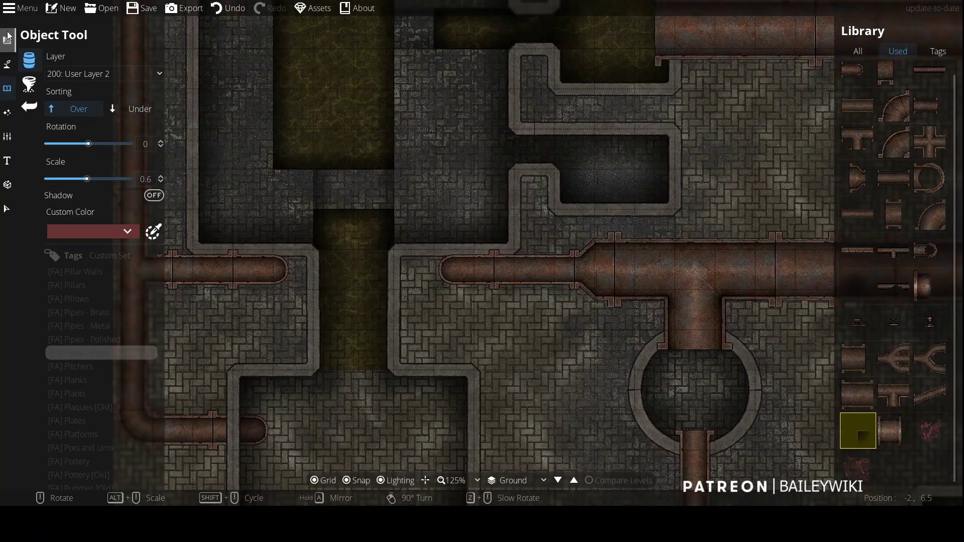
pyautogui.click(7, 36)
pyautogui.click(101, 58)
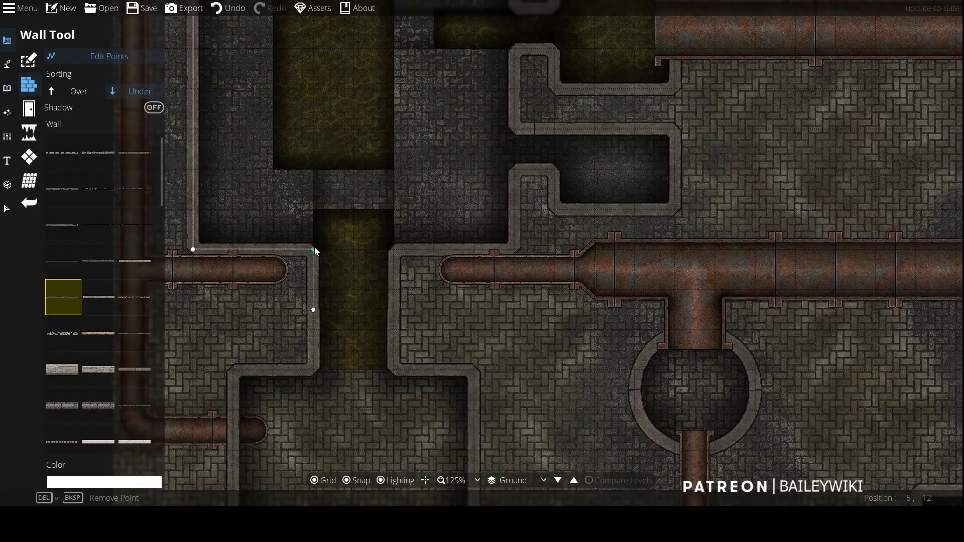
pyautogui.moveTo(294, 250); pyautogui.dragTo(275, 249)
pyautogui.moveTo(313, 309); pyautogui.dragTo(273, 310)
pyautogui.moveTo(315, 370); pyautogui.dragTo(275, 370)
# Step: Shorten the pipe west of the southern channel by moving its rounded end about 1.5 tiles west, clear of the wall
pyautogui.click(7, 64)
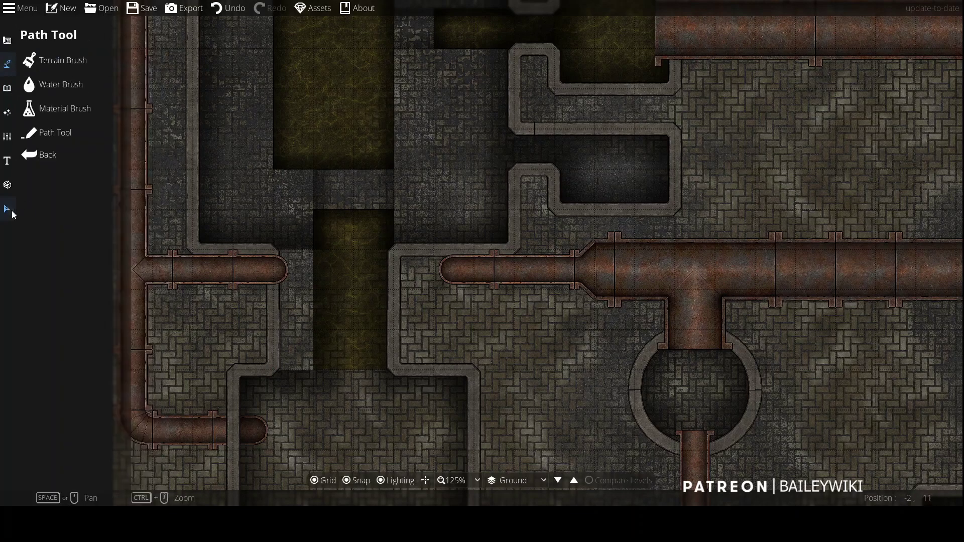
pyautogui.click(11, 210)
pyautogui.click(241, 270)
pyautogui.moveTo(284, 270); pyautogui.dragTo(227, 269)
# Step: Edit the points of the shadow path west of the southern channel so that it follows the relocated wall
pyautogui.click(6, 66)
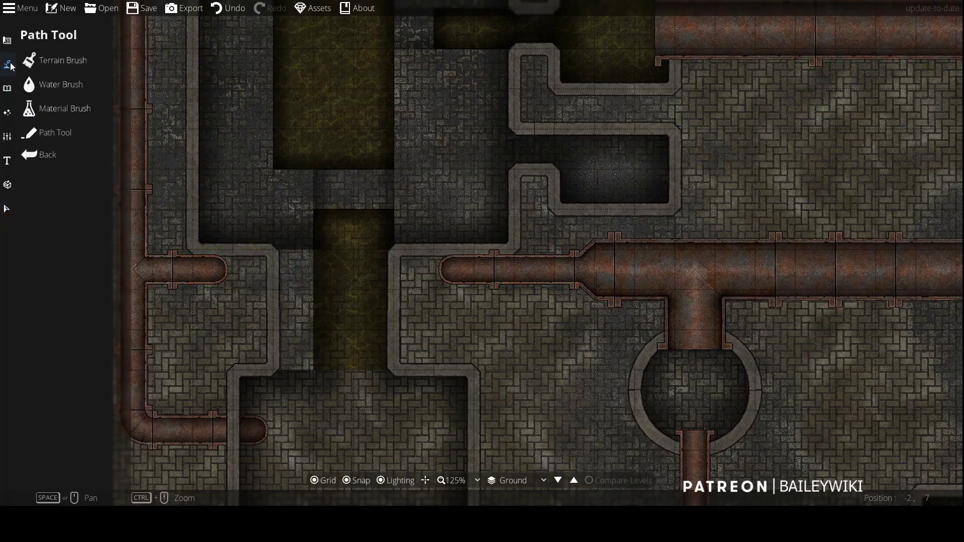
pyautogui.click(55, 132)
pyautogui.scroll(3, 314, 251)
pyautogui.click(321, 251)
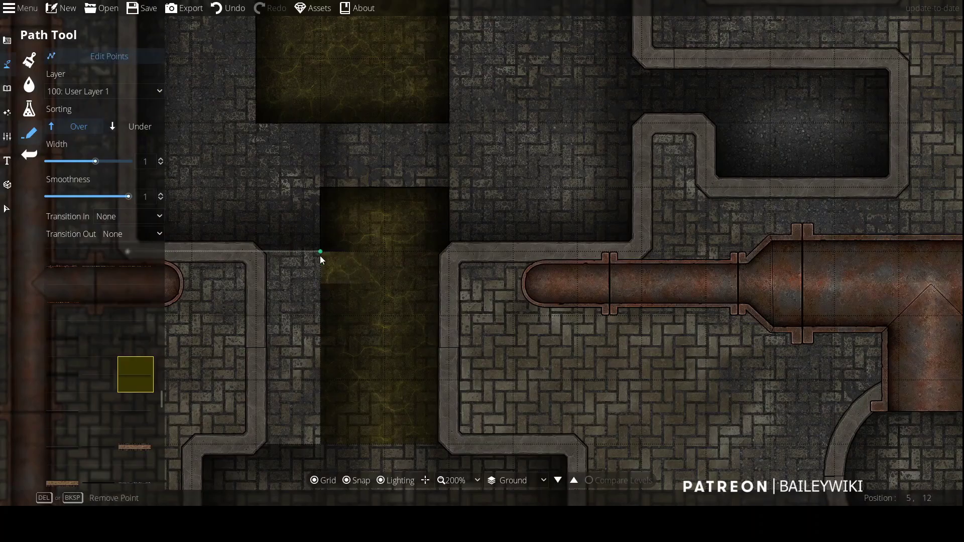
pyautogui.press('Down')
pyautogui.click(197, 298)
pyautogui.click(326, 298)
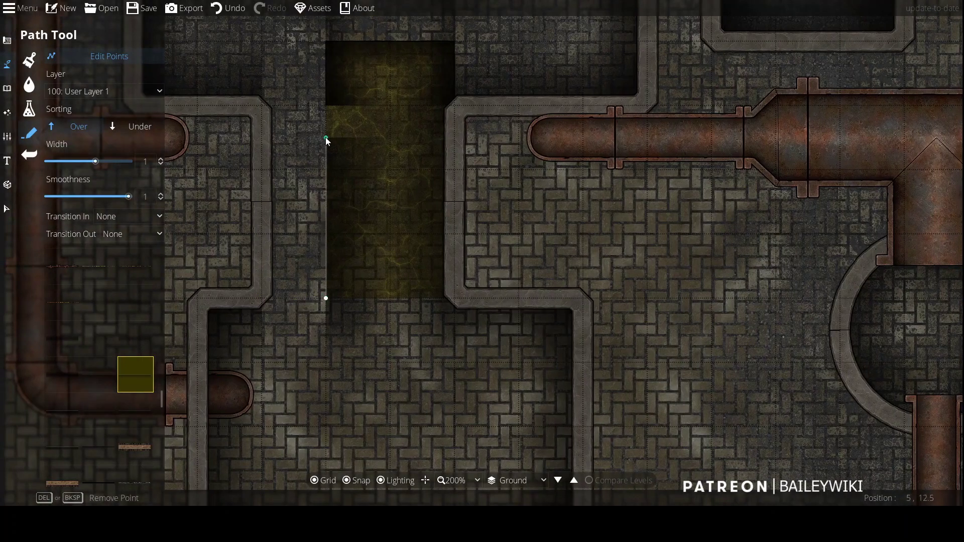
pyautogui.click(262, 105)
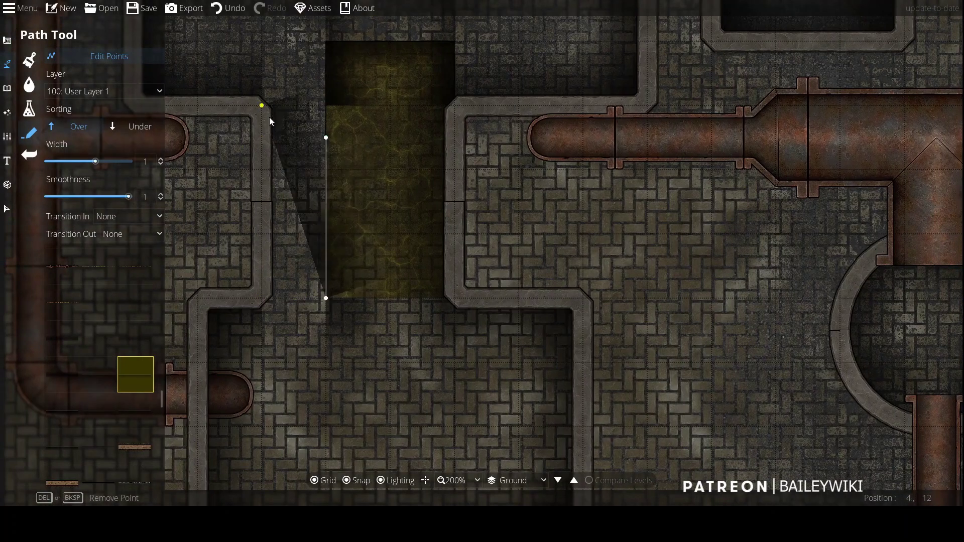
pyautogui.rightClick(284, 300)
# Step: Adjust the points of the shadow path along the southern channel's east wall so that it runs straight between the wall corners
pyautogui.click(454, 41)
pyautogui.click(455, 105)
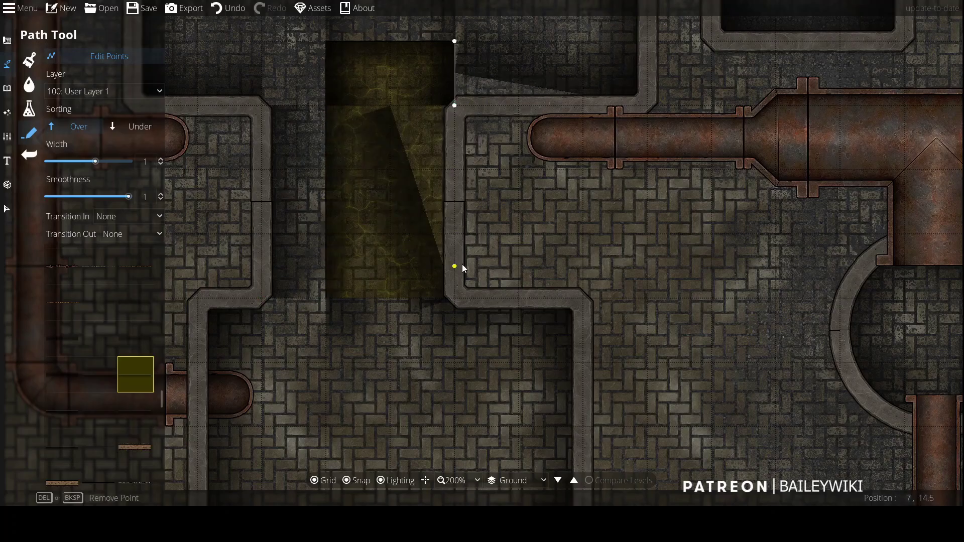
pyautogui.click(455, 301)
pyautogui.rightClick(420, 123)
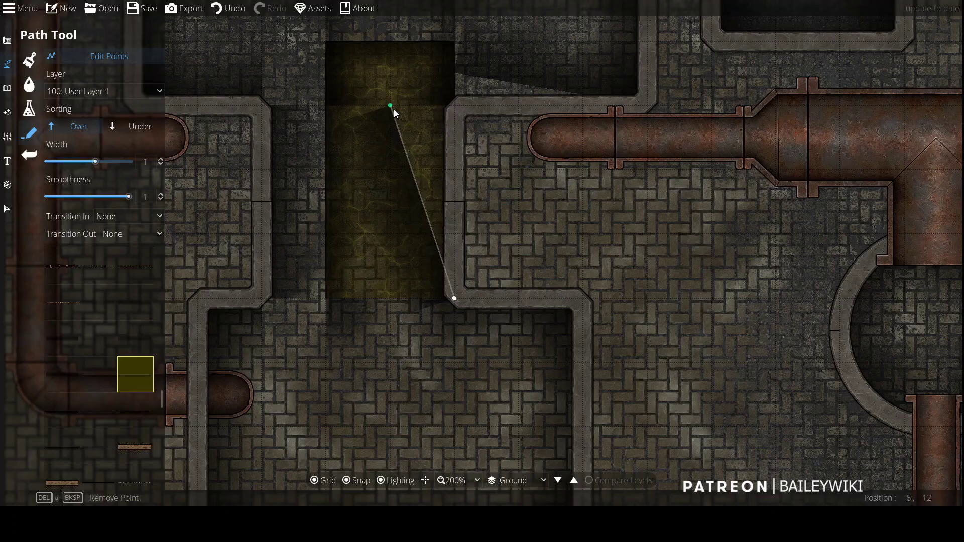
pyautogui.rightClick(395, 110)
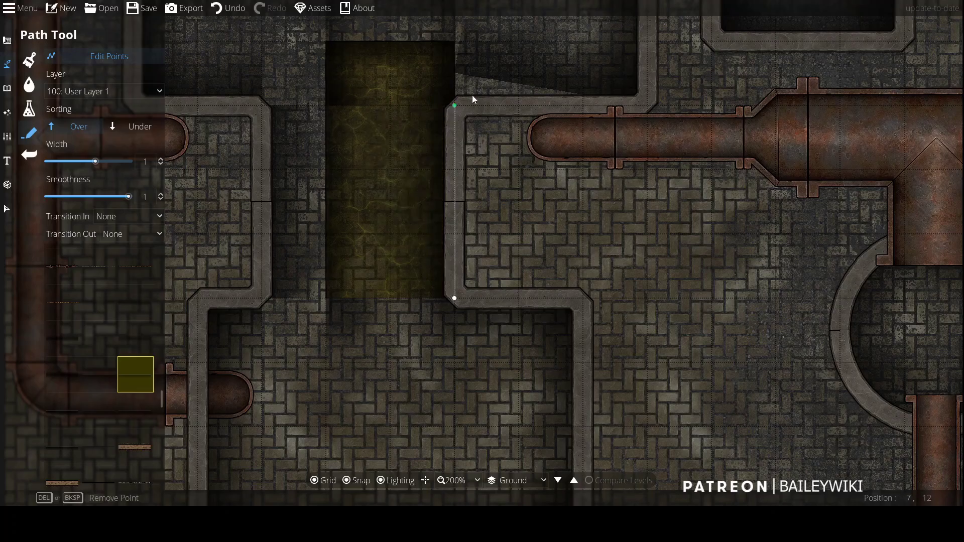
pyautogui.click(7, 211)
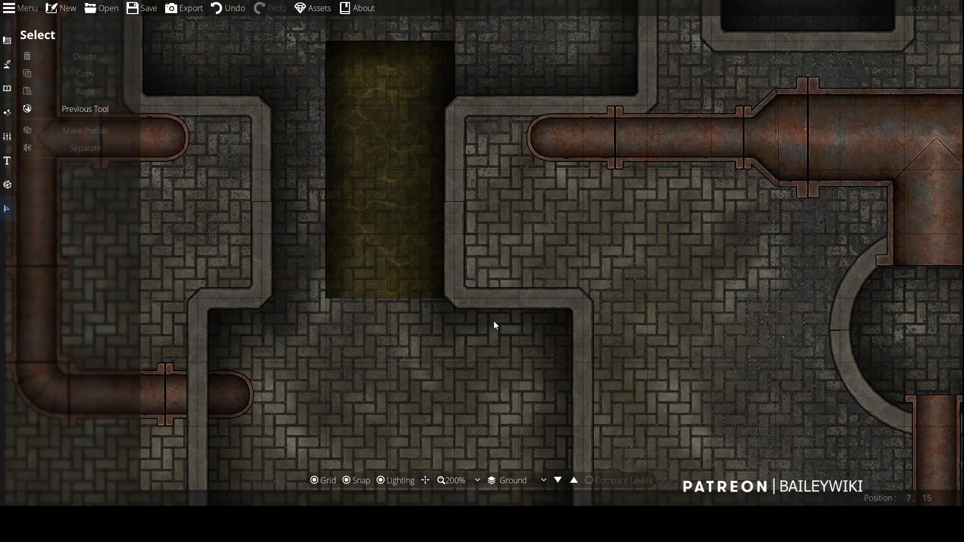
# Step: Draw rectangular liquid patterns in the southern room with the pasted yellow colour, leaving a one-tile walkway between them
pyautogui.scroll(-3, 485, 326)
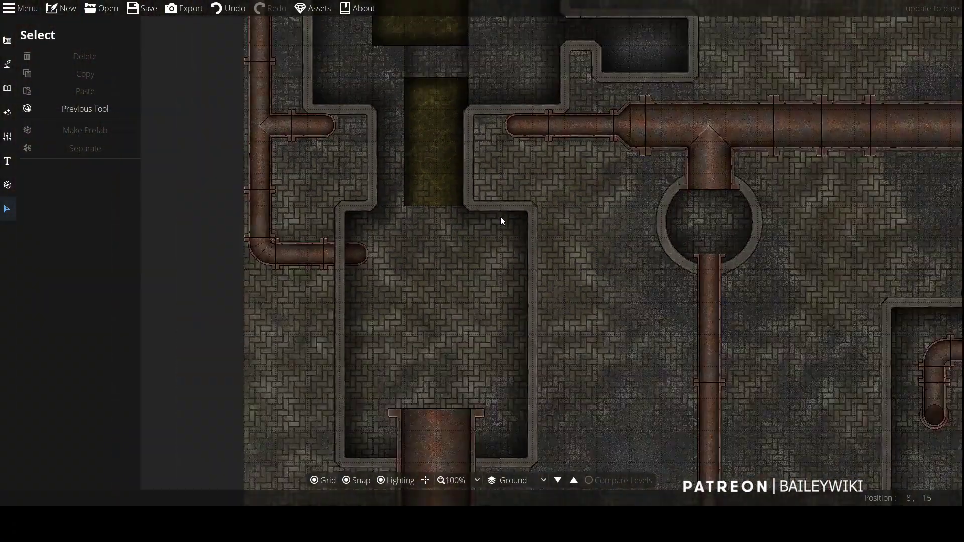
pyautogui.click(7, 40)
pyautogui.click(76, 160)
pyautogui.moveTo(346, 340); pyautogui.dragTo(370, 293)
pyautogui.click(53, 74)
pyautogui.click(127, 466)
pyautogui.hotkey('ctrl', 'v')
pyautogui.press('Return')
pyautogui.scroll(2, 370, 294)
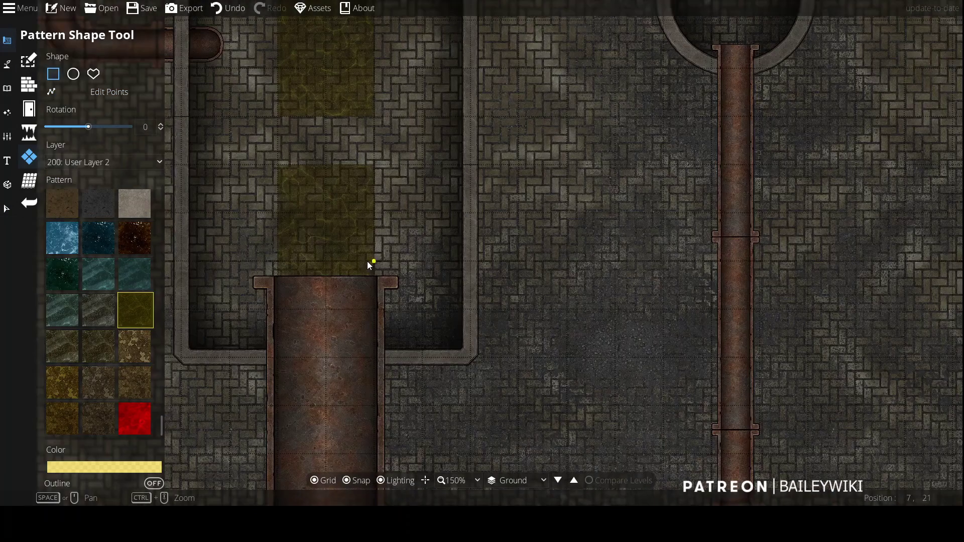
# Step: Draw shadow paths along the edges of the southern room's two liquid areas on layer 200: User Layer 2
pyautogui.click(7, 64)
pyautogui.click(277, 333)
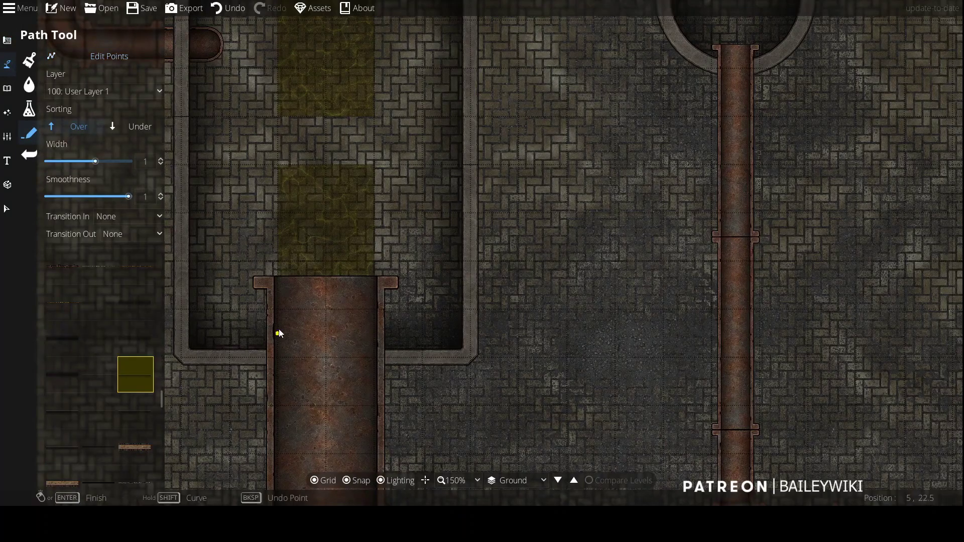
pyautogui.click(100, 91)
pyautogui.click(103, 200)
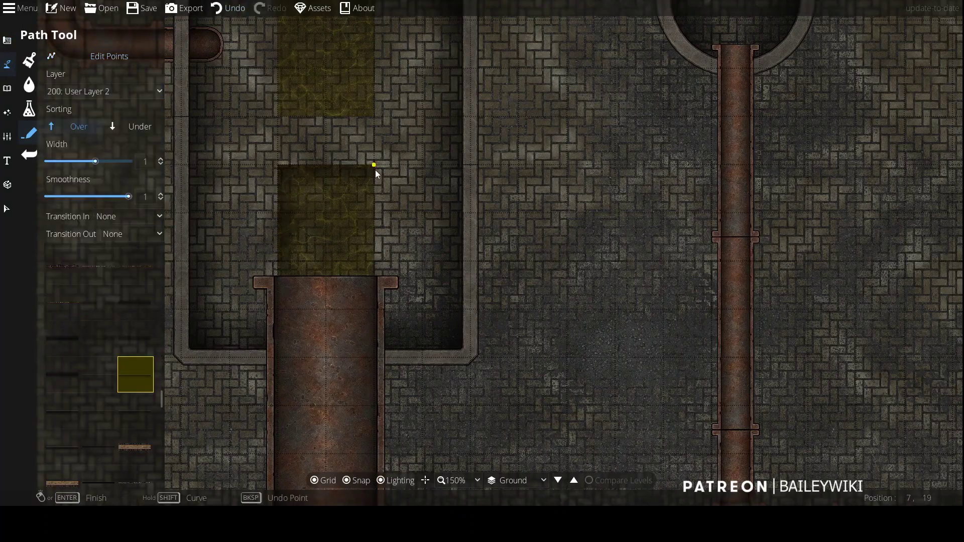
pyautogui.press('Up')
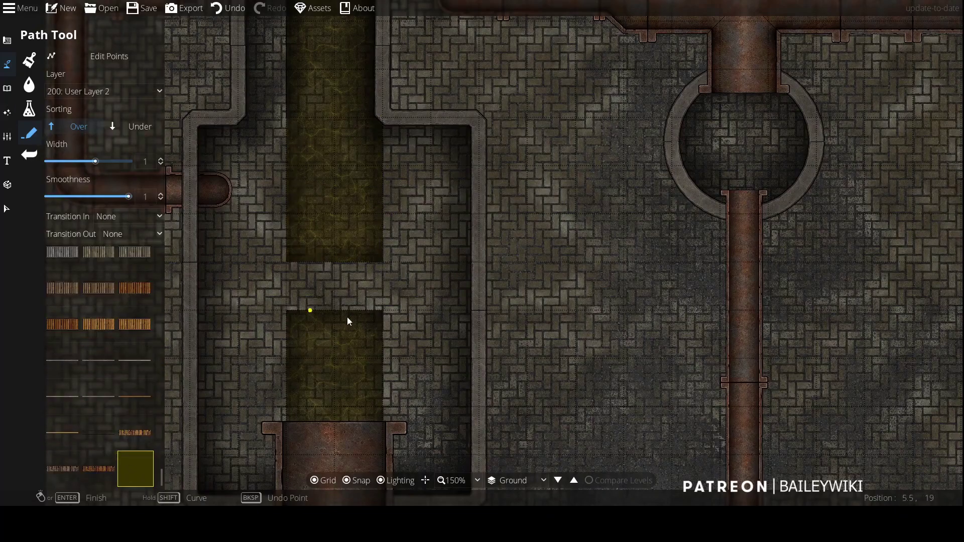
# Step: Outline the edges of the southern room's liquid areas with a thin dark path
pyautogui.scroll(3, 282, 313)
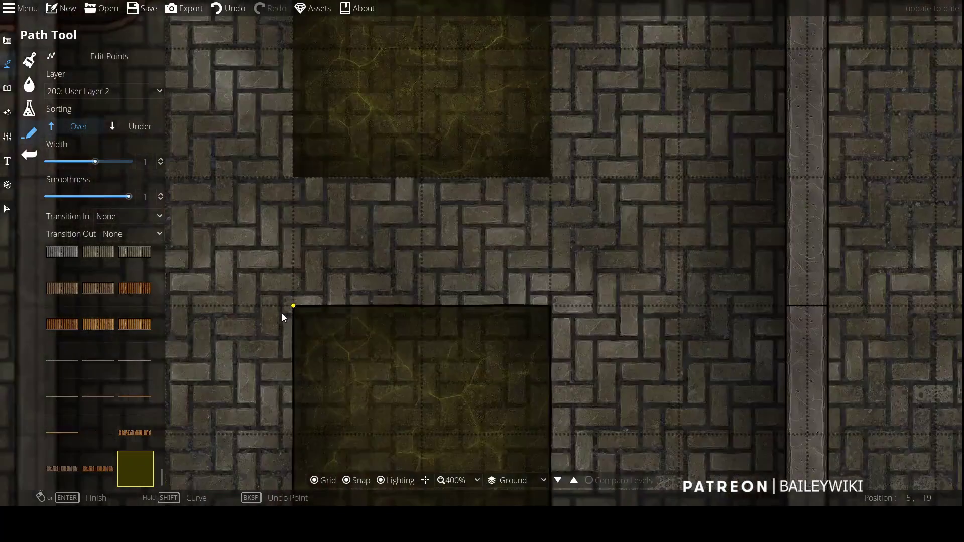
pyautogui.scroll(-3, 282, 314)
pyautogui.scroll(3, 376, 269)
pyautogui.scroll(-2, 376, 269)
pyautogui.scroll(5, 141, 459)
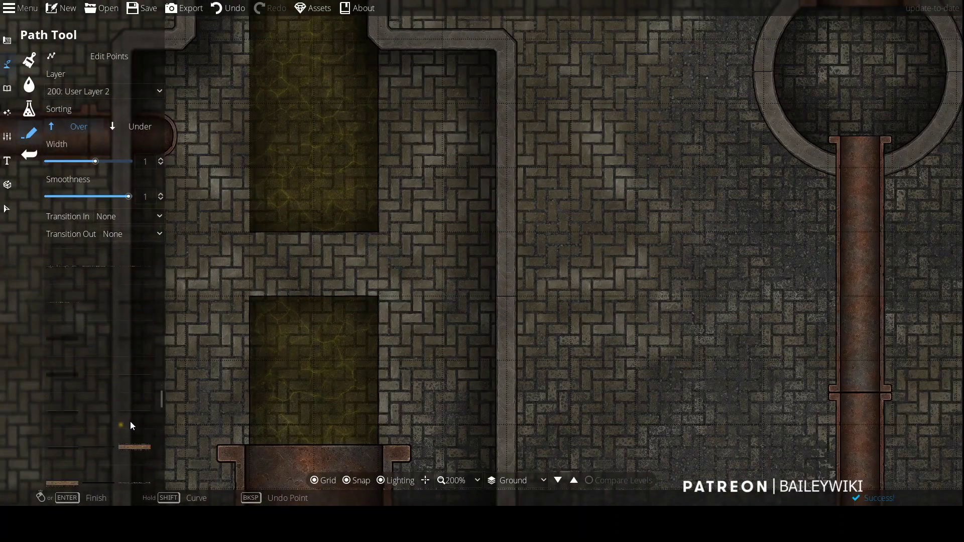
# Step: Draw shadow paths over the walkway between the southern room's two liquid areas
pyautogui.scroll(1, 143, 384)
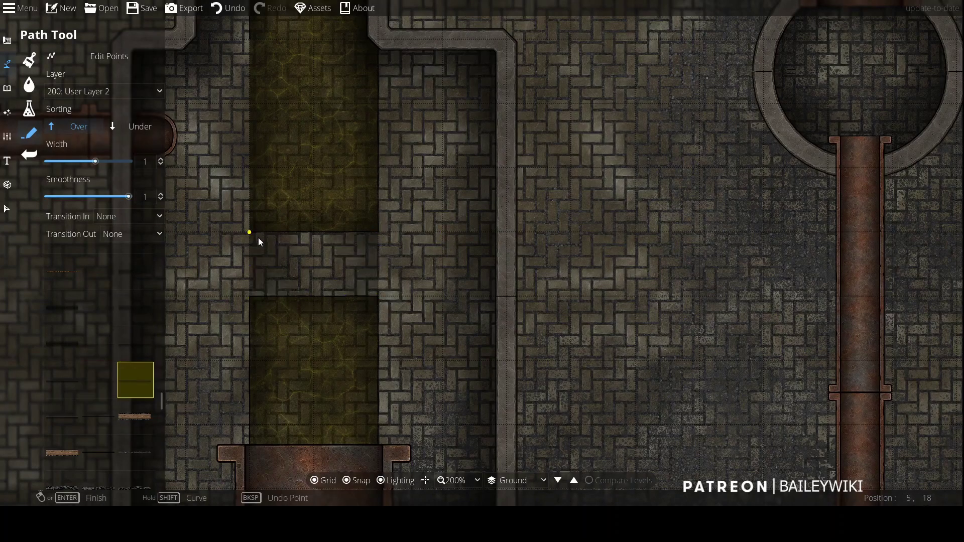
pyautogui.scroll(-3, 438, 304)
pyautogui.scroll(5, 436, 341)
pyautogui.scroll(-3, 536, 156)
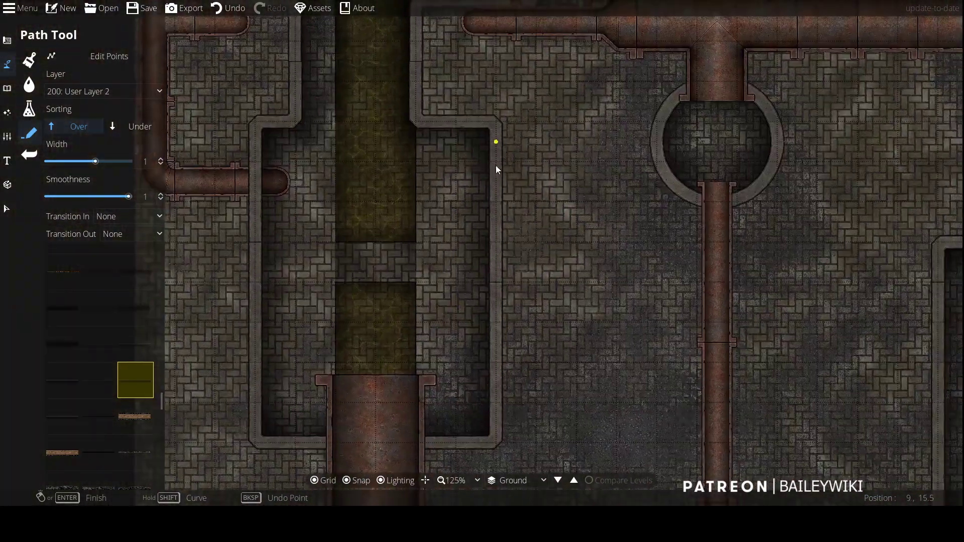
pyautogui.moveTo(502, 151); pyautogui.dragTo(485, 216)
# Step: Select the bent pipe entering the southern room through its west wall and move it to a layer above the wall
pyautogui.click(7, 89)
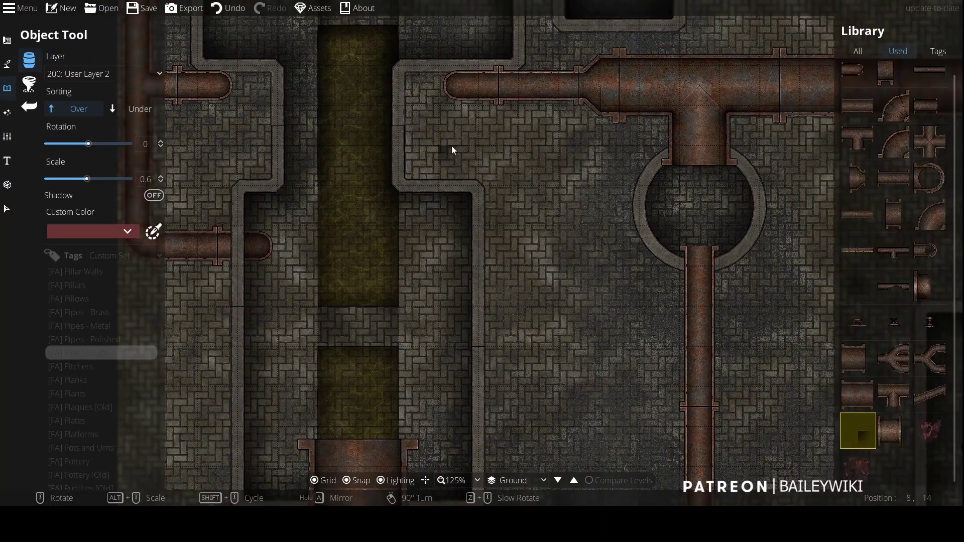
pyautogui.moveTo(447, 144); pyautogui.dragTo(506, 189)
pyautogui.click(7, 209)
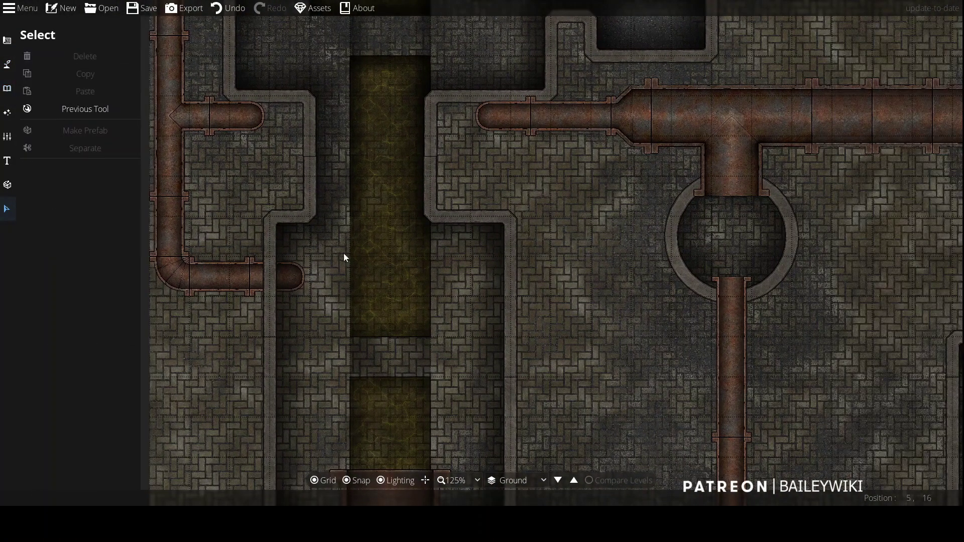
pyautogui.moveTo(211, 348); pyautogui.dragTo(318, 213)
pyautogui.moveTo(150, 344); pyautogui.dragTo(336, 251)
pyautogui.click(79, 188)
pyautogui.click(104, 378)
# Step: Select the soft round shadow object from the used assets and set its scale to 2
pyautogui.click(7, 90)
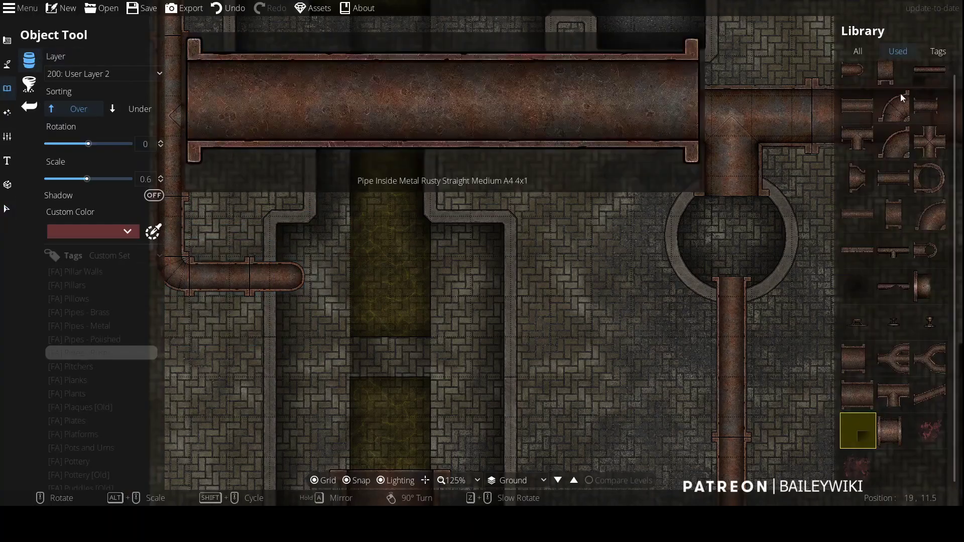
pyautogui.scroll(-2, 423, 366)
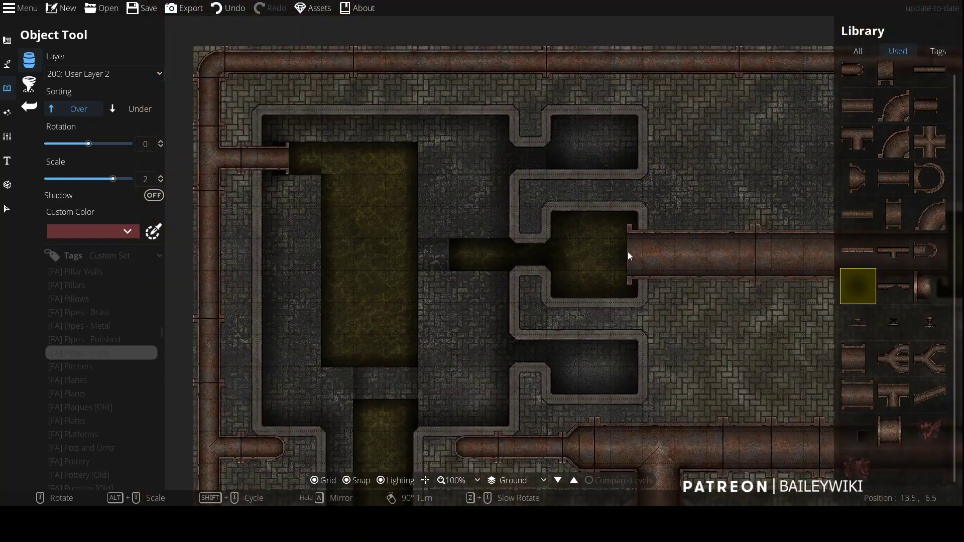
pyautogui.moveTo(630, 360); pyautogui.dragTo(597, 220)
pyautogui.moveTo(370, 373); pyautogui.dragTo(478, 242)
pyautogui.scroll(-2, 365, 339)
pyautogui.moveTo(365, 339); pyautogui.dragTo(350, 281)
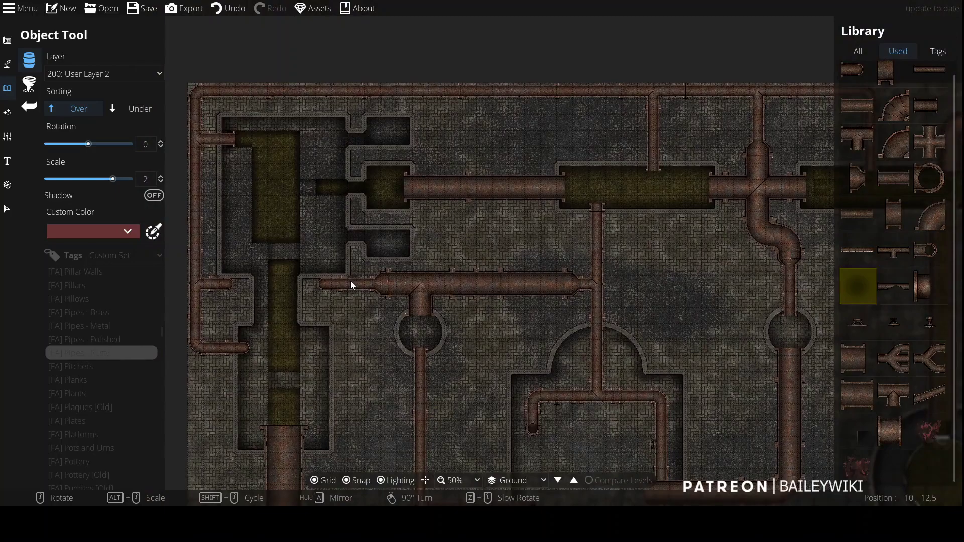
pyautogui.moveTo(433, 281); pyautogui.dragTo(390, 322)
# Step: Cover the horizontal pipe between the two northern basins with a rectangular yellowish liquid pattern on the 900: Above Roofs layer
pyautogui.click(7, 40)
pyautogui.click(67, 157)
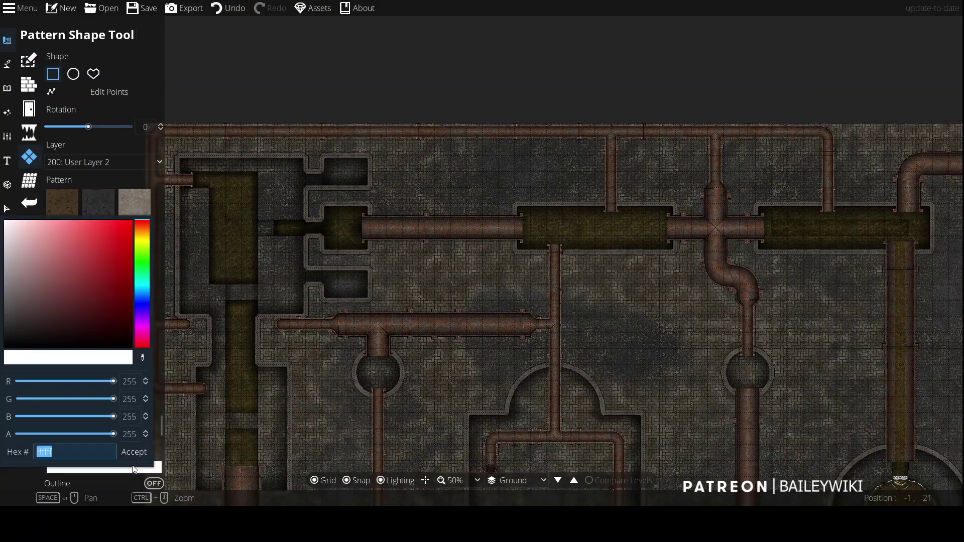
pyautogui.scroll(4, 412, 255)
pyautogui.moveTo(287, 168); pyautogui.dragTo(702, 197)
pyautogui.hotkey('ctrl', 'z')
pyautogui.click(98, 165)
pyautogui.click(110, 348)
pyautogui.moveTo(288, 167); pyautogui.dragTo(646, 192)
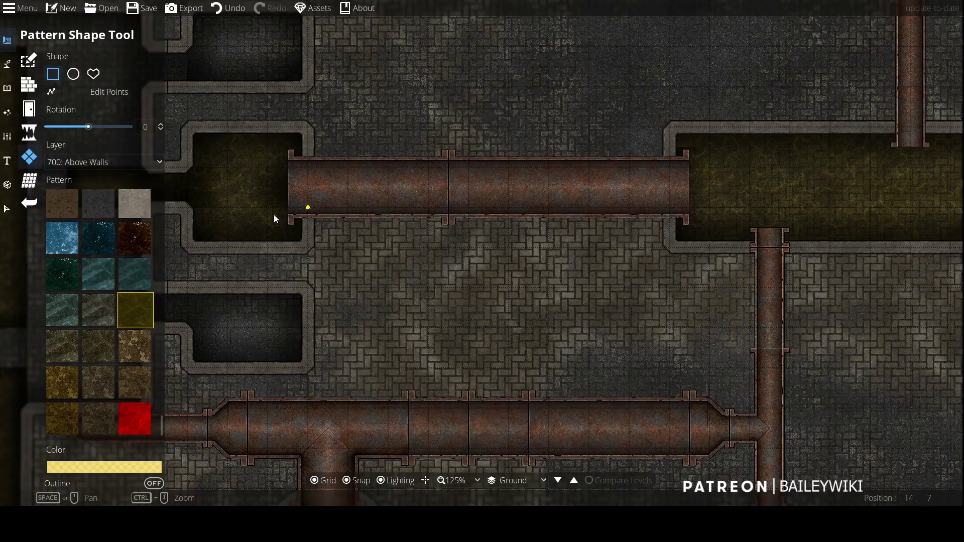
pyautogui.click(100, 162)
pyautogui.click(100, 372)
pyautogui.moveTo(287, 168); pyautogui.dragTo(702, 231)
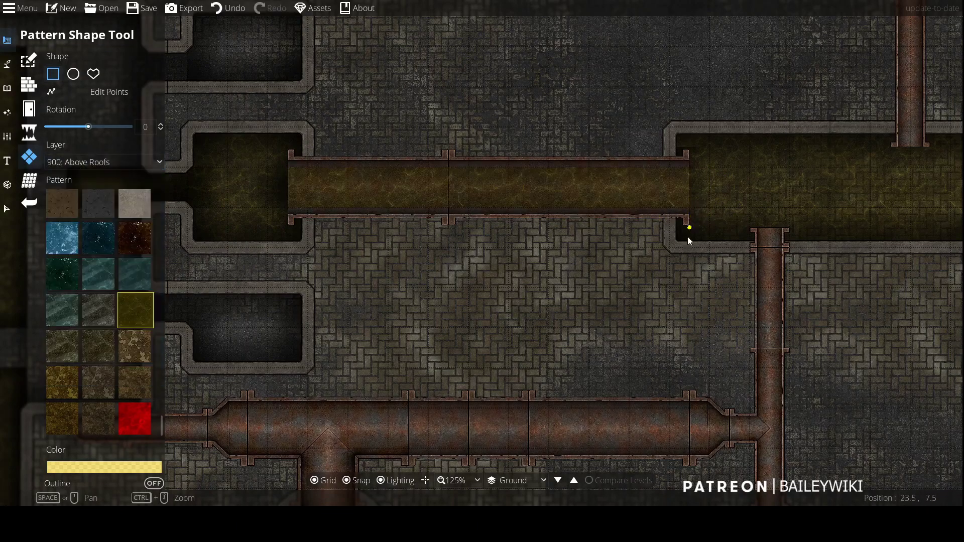
# Step: Fill the cross junction's horizontal run with liquid and add a 1 by 2.5 liquid rectangle over its southern arm
pyautogui.scroll(-3, 459, 321)
pyautogui.scroll(1, 501, 209)
pyautogui.moveTo(531, 176); pyautogui.dragTo(418, 376)
pyautogui.scroll(-1, 443, 392)
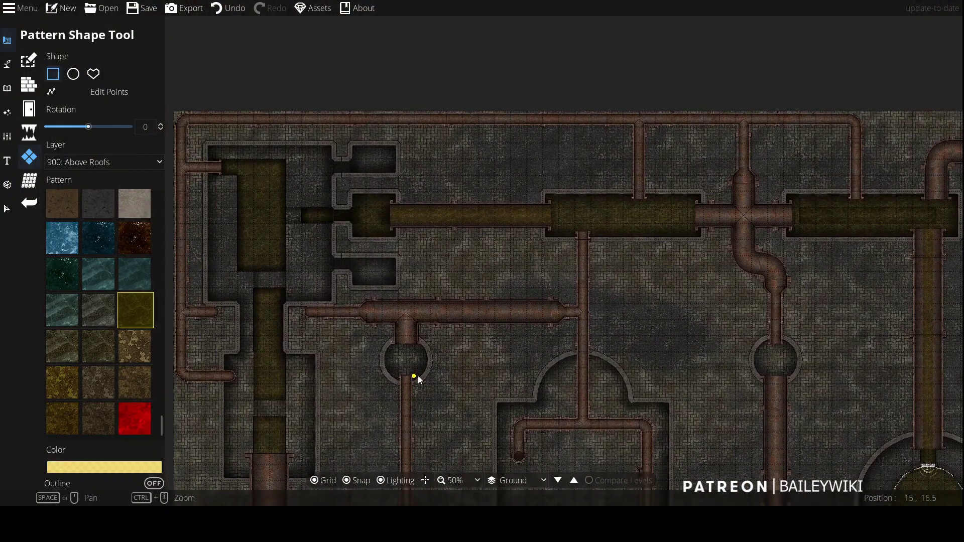
pyautogui.moveTo(631, 379); pyautogui.dragTo(415, 305)
pyautogui.scroll(2, 415, 305)
pyautogui.moveTo(372, 190); pyautogui.dragTo(432, 210)
pyautogui.scroll(-2, 561, 231)
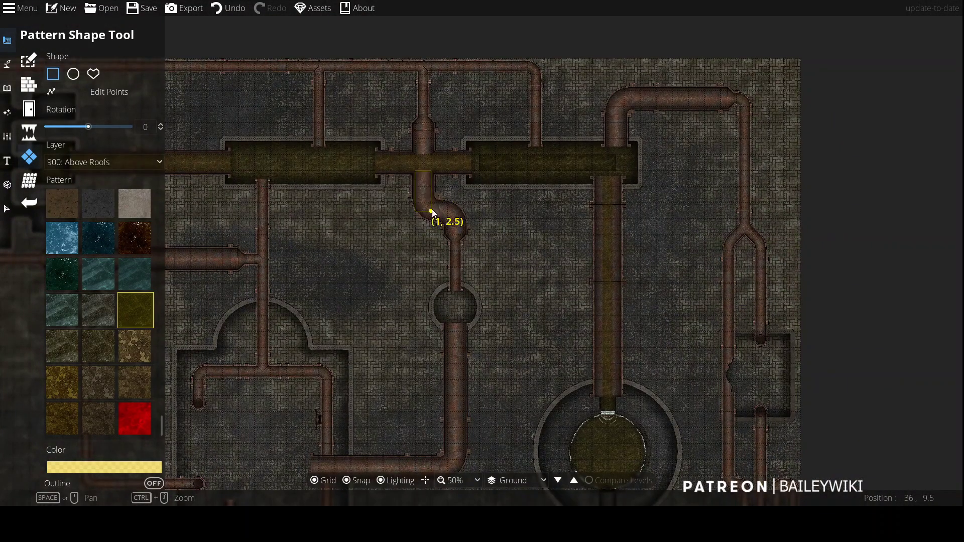
# Step: Draw a custom liquid shape following the S-bend south of the cross junction into the start of the tapered section
pyautogui.scroll(4, 433, 201)
pyautogui.click(94, 74)
pyautogui.click(376, 203)
pyautogui.moveTo(473, 251)
pyautogui.mouseDown()
pyautogui.moveTo(372, 260)
pyautogui.moveTo(388, 258)
pyautogui.mouseUp()
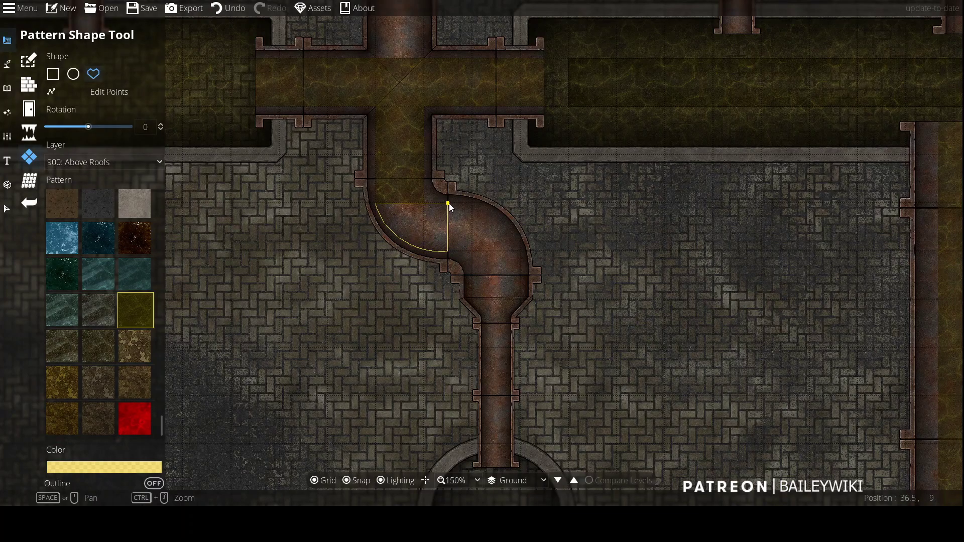
pyautogui.moveTo(471, 276); pyautogui.dragTo(473, 300)
pyautogui.click(474, 300)
pyautogui.click(520, 299)
pyautogui.moveTo(424, 203); pyautogui.dragTo(528, 210)
pyautogui.click(376, 203)
# Step: Fill the lower end of the tapered section and the narrow pipe down to the round chamber with liquid
pyautogui.scroll(-3, 402, 216)
pyautogui.click(403, 179)
pyautogui.click(426, 202)
pyautogui.click(451, 179)
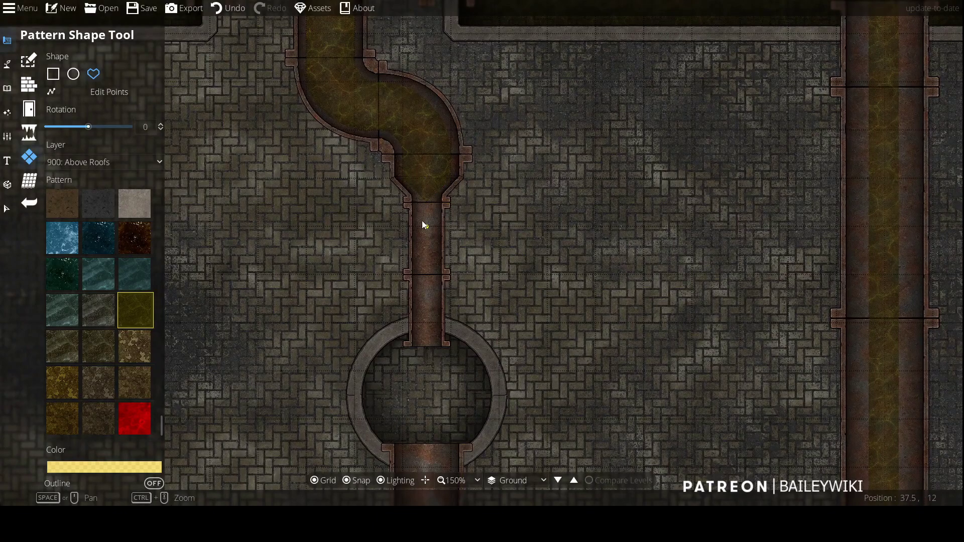
pyautogui.press('Escape')
pyautogui.moveTo(416, 194); pyautogui.dragTo(438, 345)
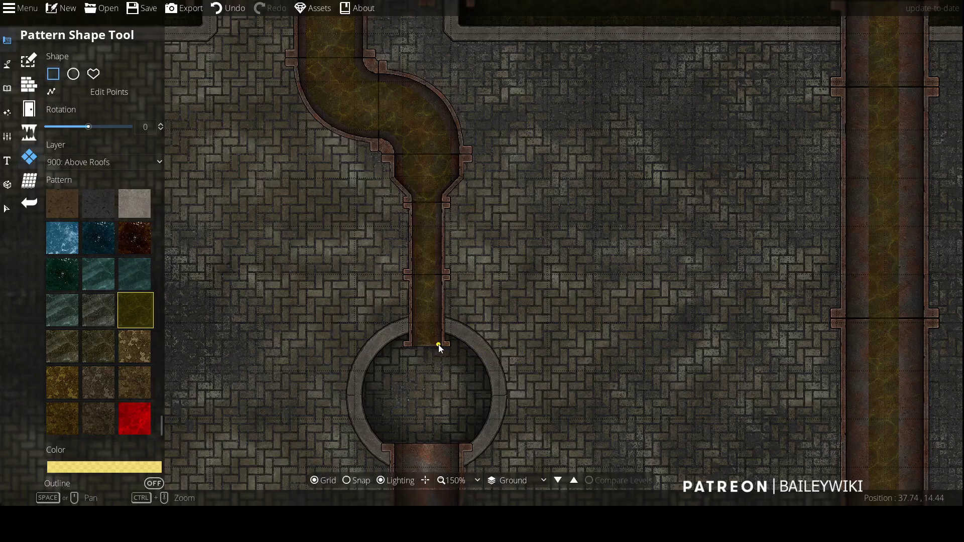
pyautogui.scroll(-1, 540, 287)
pyautogui.moveTo(539, 288); pyautogui.dragTo(507, 113)
pyautogui.scroll(-2, 390, 173)
pyautogui.scroll(2, 389, 174)
pyautogui.press('o')
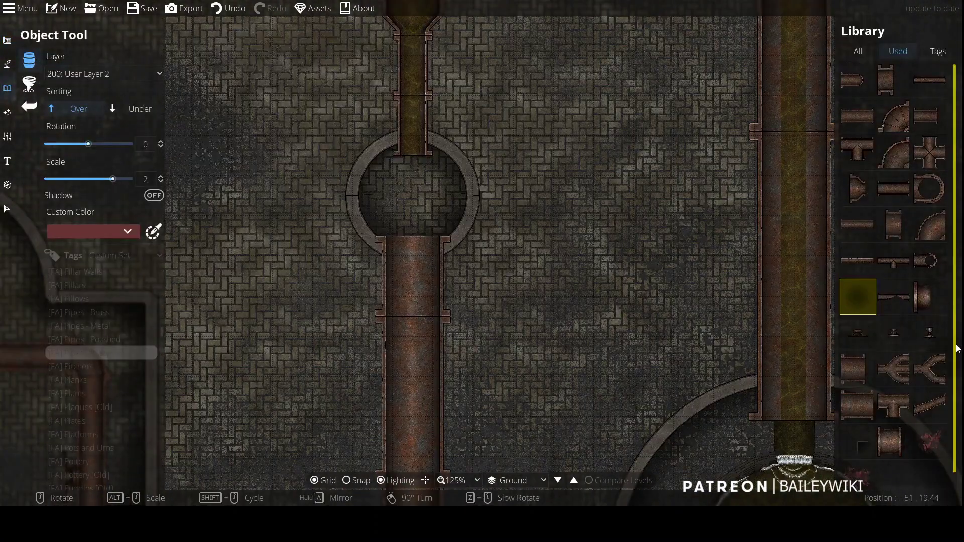
pyautogui.click(111, 353)
pyautogui.moveTo(954, 151); pyautogui.dragTo(956, 313)
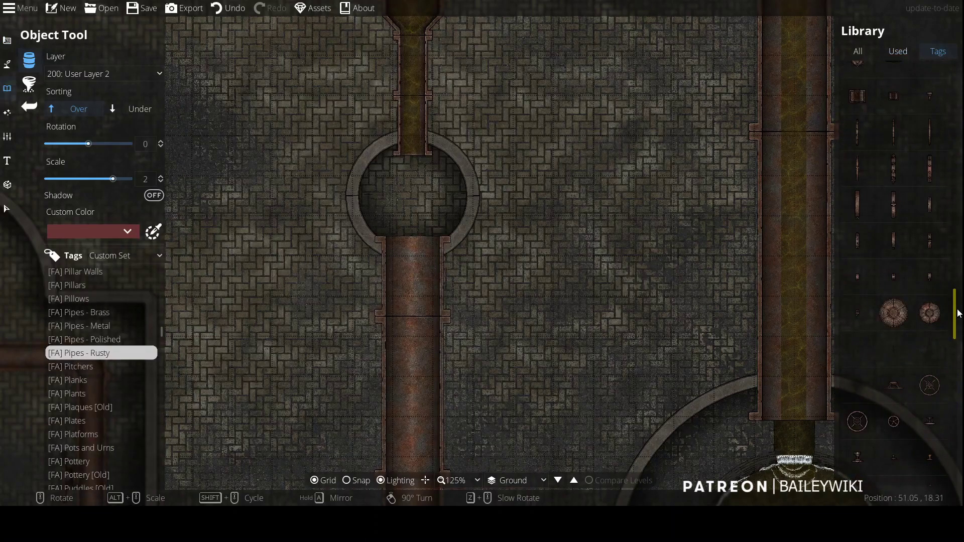
pyautogui.scroll(-5, 904, 342)
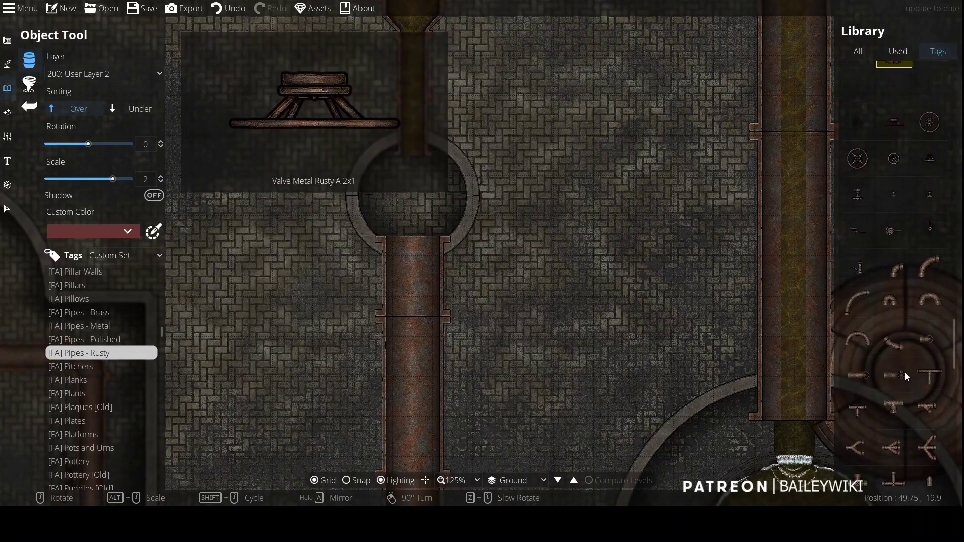
pyautogui.scroll(-3, 913, 345)
pyautogui.click(930, 315)
pyautogui.keyDown('alt'); pyautogui.scroll(-9, 415, 196); pyautogui.keyUp('alt')
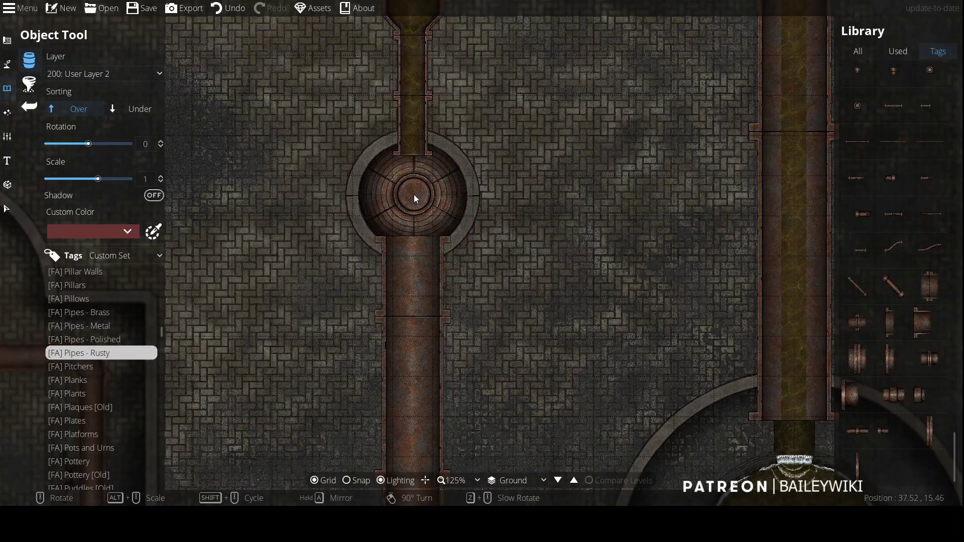
pyautogui.keyDown('alt'); pyautogui.scroll(1, 414, 195); pyautogui.keyUp('alt')
pyautogui.scroll(1, 415, 195)
pyautogui.keyDown('alt'); pyautogui.scroll(1, 415, 195); pyautogui.keyUp('alt')
# Step: Try to cover the round chamber's floor with a circular pattern shape
pyautogui.click(7, 40)
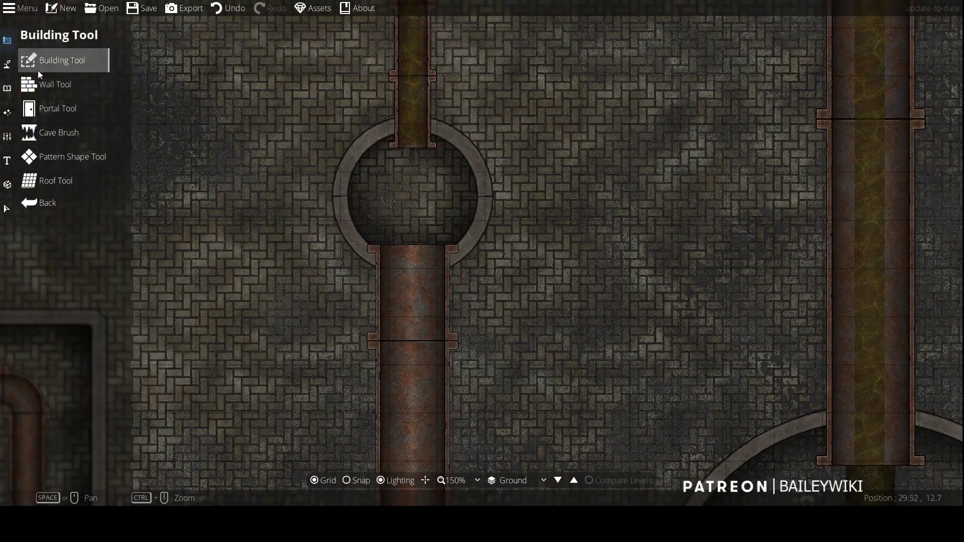
pyautogui.click(79, 158)
pyautogui.scroll(2, 151, 416)
pyautogui.click(57, 387)
pyautogui.click(73, 74)
pyautogui.moveTo(344, 125); pyautogui.dragTo(483, 269)
pyautogui.hotkey('ctrl', 'z')
pyautogui.click(115, 161)
pyautogui.click(115, 162)
pyautogui.moveTo(344, 124); pyautogui.dragTo(485, 264)
pyautogui.hotkey('ctrl', 'z')
# Step: Change the northwest arc of the round chamber's wall to the Solid D wall style
pyautogui.press('v')
pyautogui.click(347, 170)
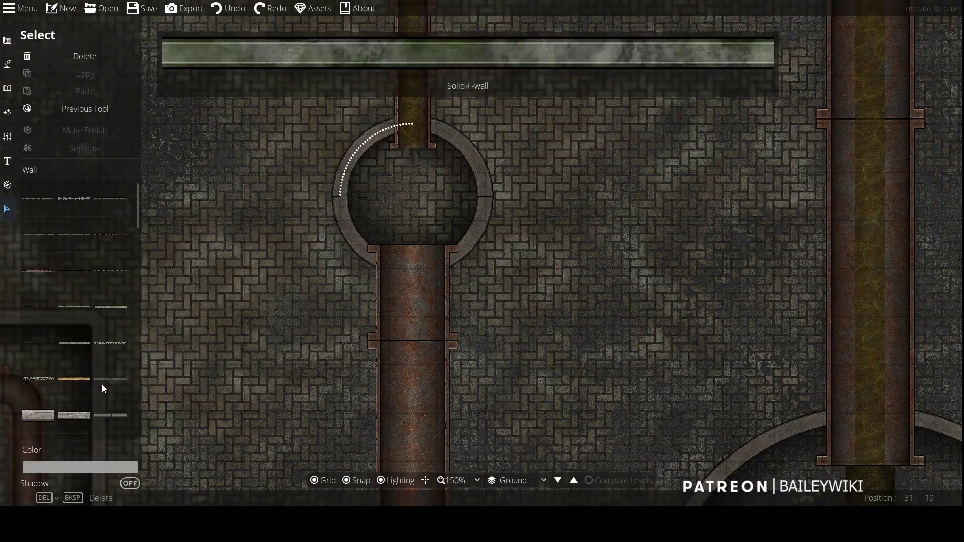
pyautogui.scroll(-4, 110, 375)
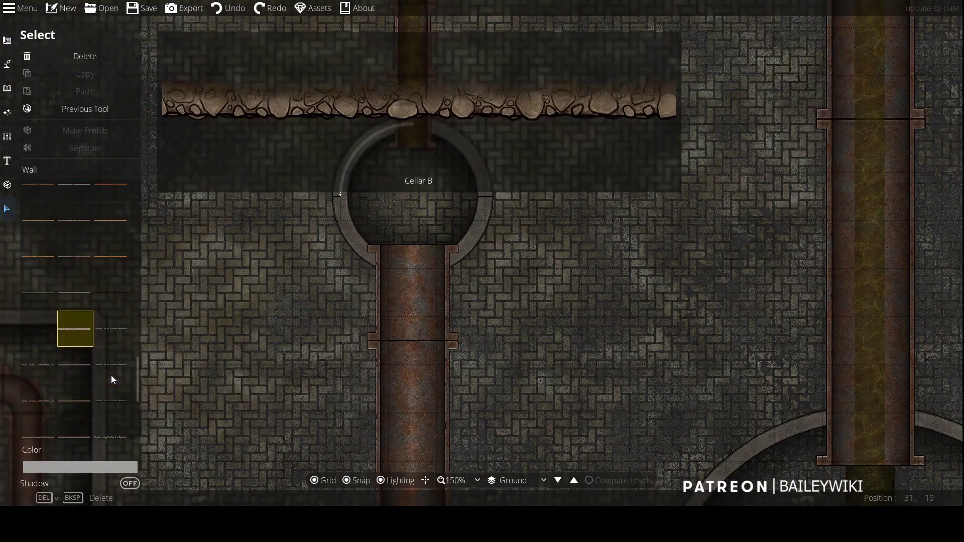
pyautogui.click(32, 333)
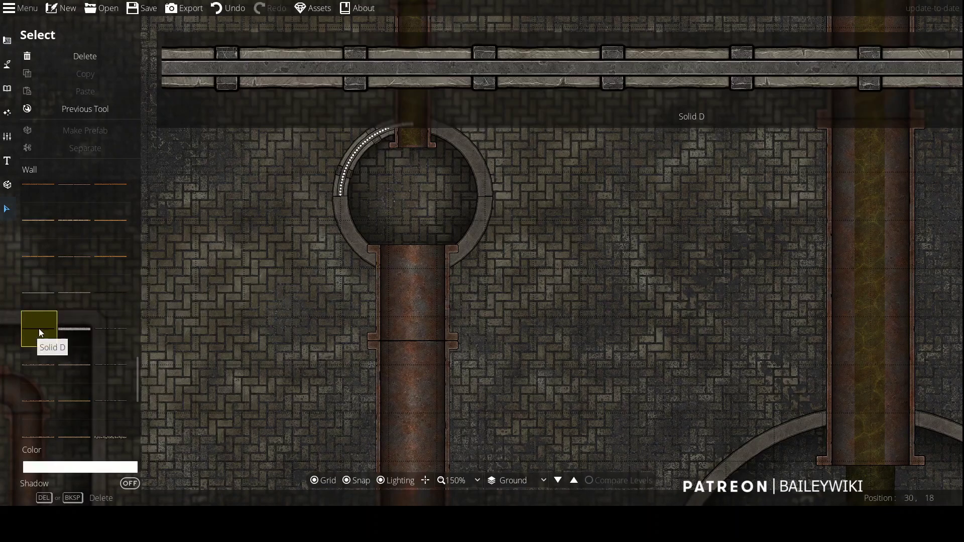
# Step: Set the northwest wall arc's colour to brown a1662d and copy the hex value
pyautogui.click(80, 467)
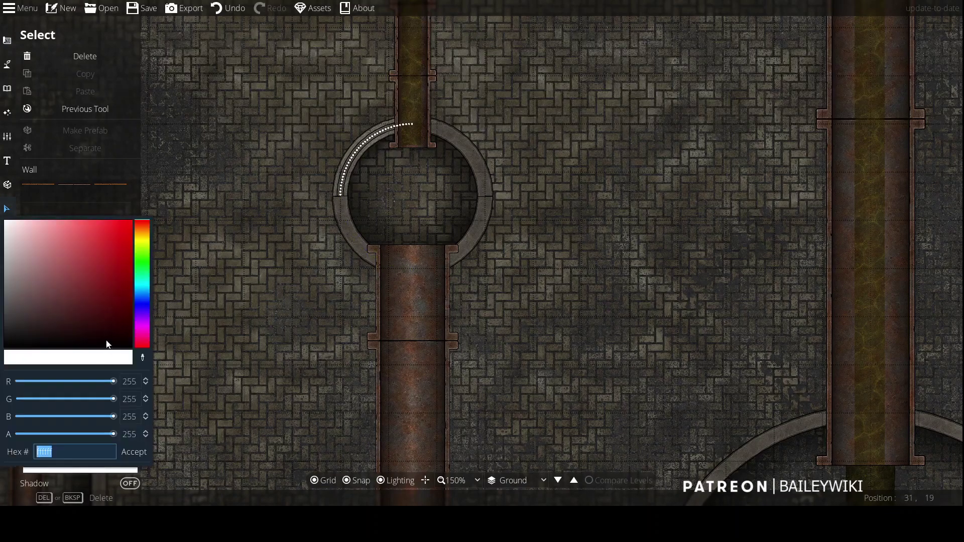
pyautogui.click(143, 233)
pyautogui.click(115, 245)
pyautogui.moveTo(115, 246)
pyautogui.mouseDown()
pyautogui.moveTo(114, 261)
pyautogui.moveTo(106, 243)
pyautogui.mouseUp()
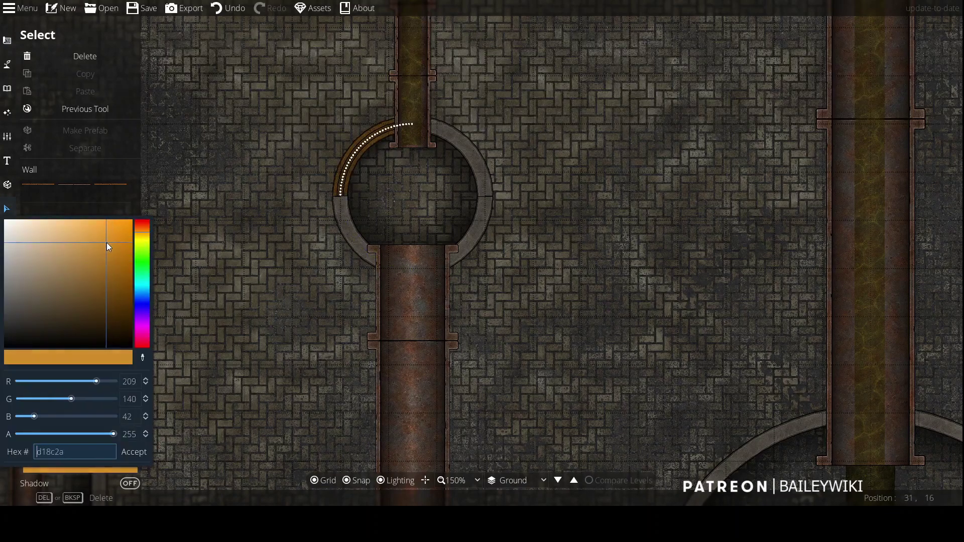
pyautogui.click(144, 231)
pyautogui.click(92, 264)
pyautogui.click(96, 267)
pyautogui.doubleClick(75, 452)
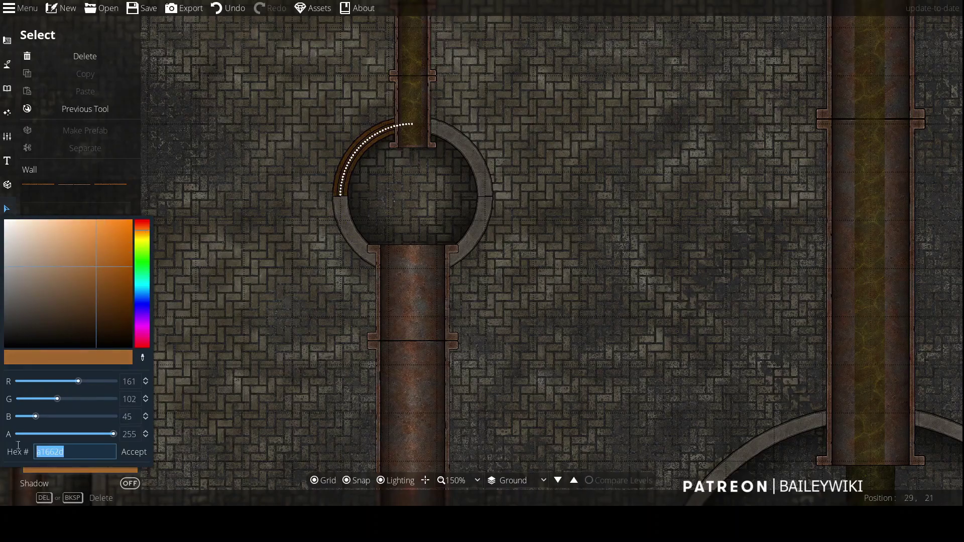
pyautogui.hotkey('ctrl', 'c')
pyautogui.click(133, 452)
pyautogui.click(145, 445)
# Step: Give the southwest arc of the round chamber's wall the Solid D style and the copied brown colour
pyautogui.scroll(2, 432, 187)
pyautogui.scroll(-2, 411, 191)
pyautogui.click(352, 242)
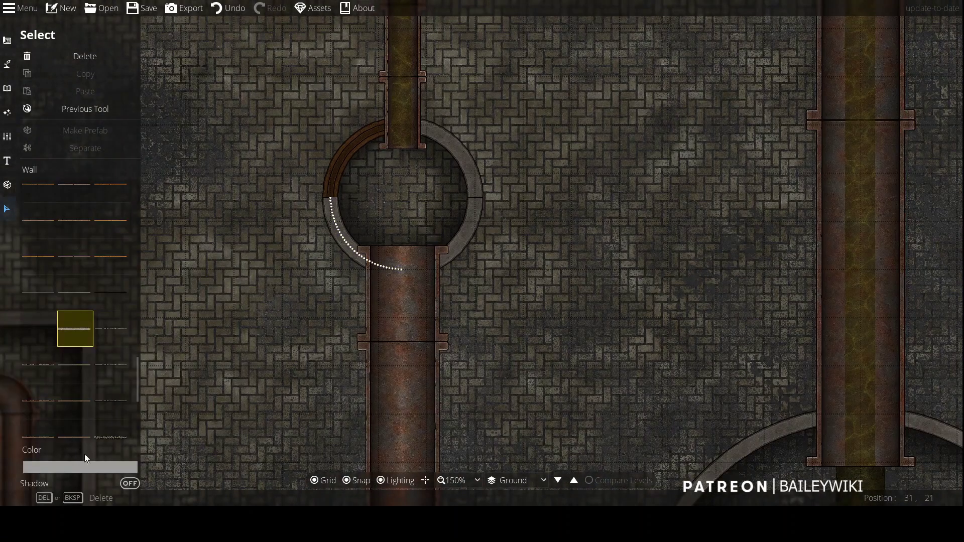
pyautogui.click(79, 465)
pyautogui.click(148, 306)
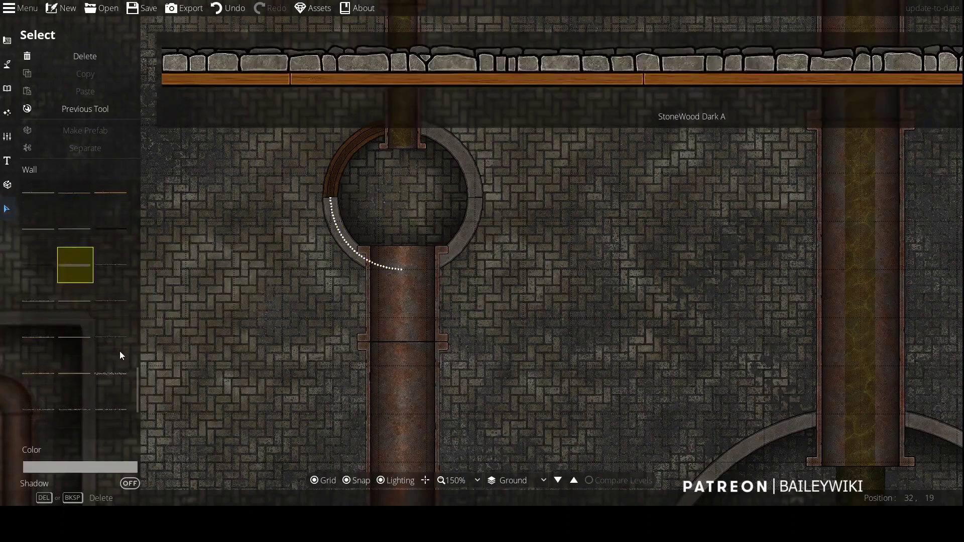
pyautogui.click(79, 467)
# Step: Restyle the two eastern arcs of the round chamber's wall with Solid D and the same brown colour
pyautogui.click(472, 170)
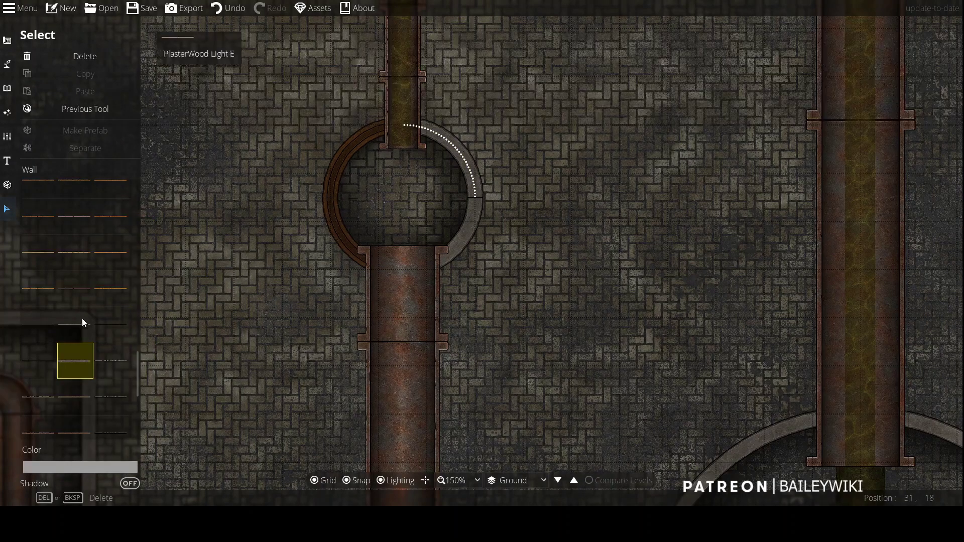
pyautogui.click(101, 468)
pyautogui.click(475, 223)
pyautogui.click(475, 223)
pyautogui.click(104, 468)
pyautogui.scroll(3, 525, 202)
pyautogui.scroll(-4, 522, 203)
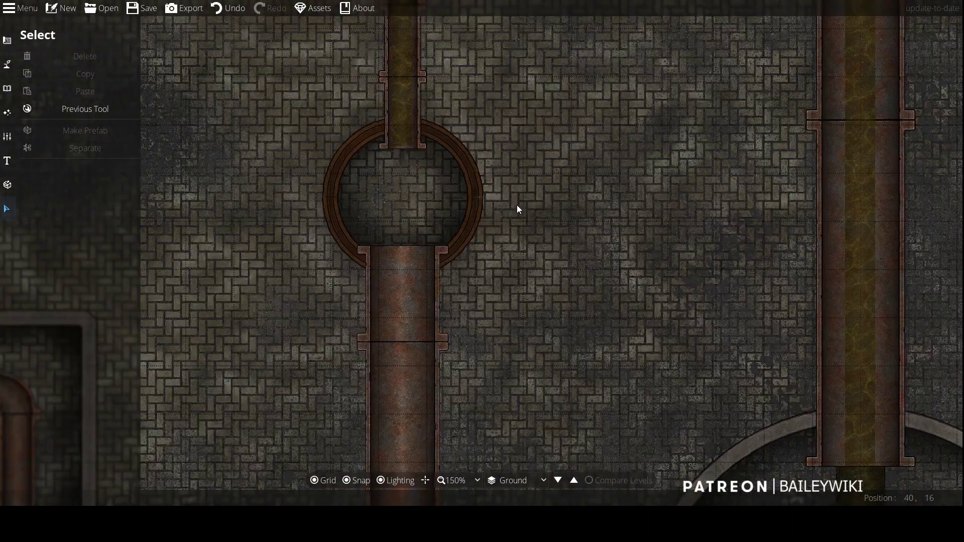
# Step: Recolour the southeast arc of the round chamber's wall to the paler brown b29067
pyautogui.scroll(3, 517, 205)
pyautogui.click(79, 467)
pyautogui.moveTo(124, 290); pyautogui.dragTo(96, 284)
pyautogui.click(539, 324)
pyautogui.click(449, 267)
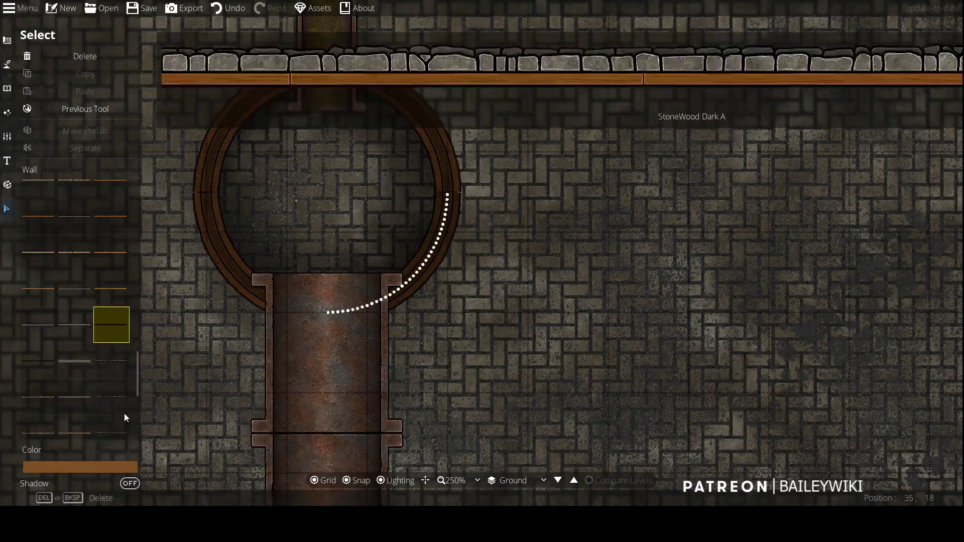
pyautogui.click(80, 470)
pyautogui.click(145, 243)
pyautogui.click(142, 232)
pyautogui.moveTo(105, 264); pyautogui.dragTo(58, 260)
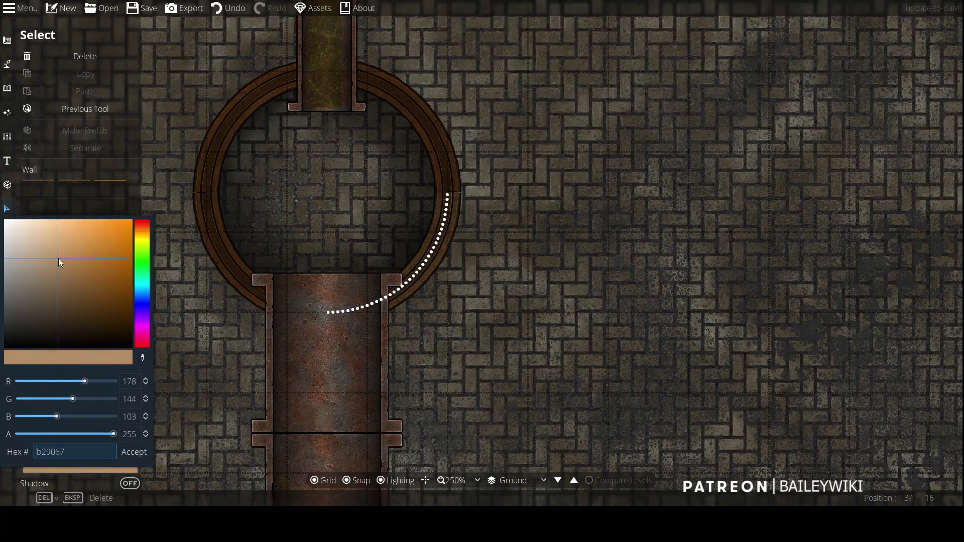
pyautogui.click(130, 450)
# Step: Apply the paler brown b29067 to the remaining arcs of the round chamber's wall
pyautogui.click(211, 160)
pyautogui.click(108, 466)
pyautogui.hotkey('ctrl', 'v')
pyautogui.click(128, 453)
pyautogui.click(232, 277)
pyautogui.click(106, 468)
pyautogui.hotkey('ctrl', 'v')
pyautogui.click(128, 453)
pyautogui.scroll(-3, 516, 243)
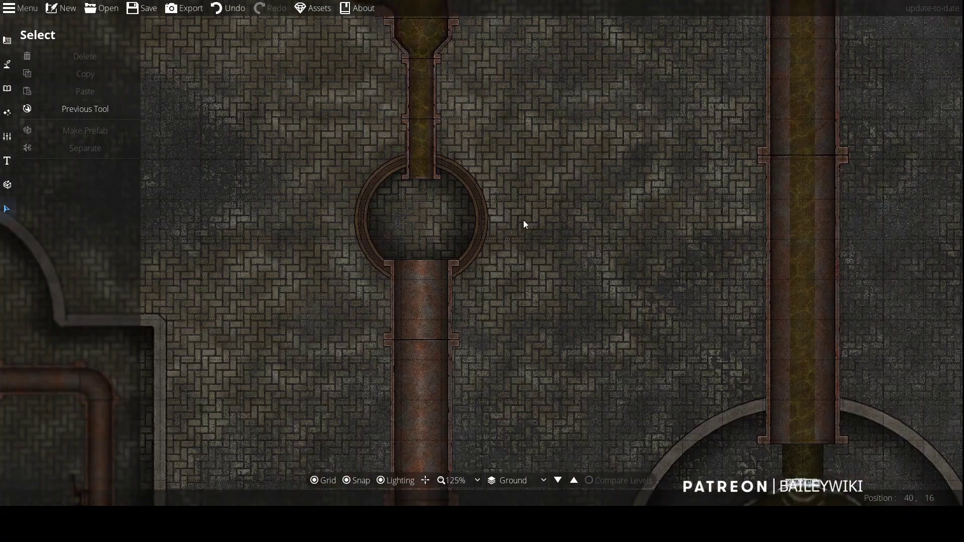
# Step: Search the object library for "stair rust" and place the round rusty plate on the chamber floor at scale 1.4
pyautogui.click(7, 90)
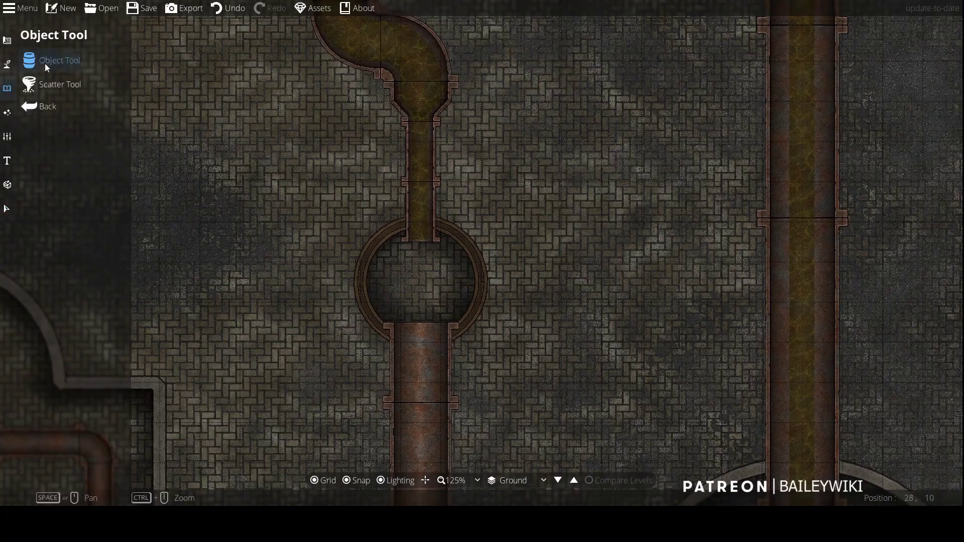
pyautogui.write('stair rust')
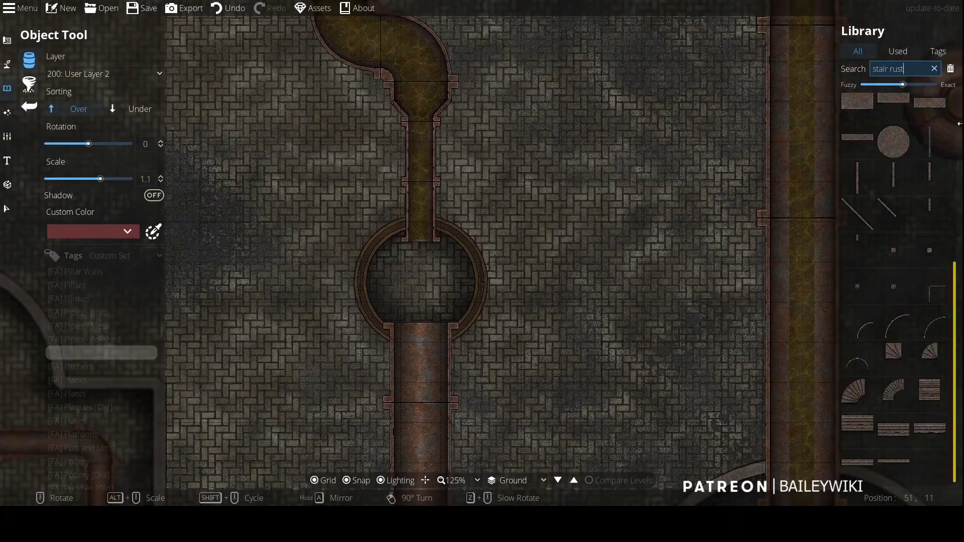
pyautogui.click(894, 142)
pyautogui.click(426, 283)
# Step: Search the library for "cage" and place the rust-coloured round grate over the chamber plate, at scale 2.2 and rotation 80
pyautogui.moveTo(919, 69); pyautogui.dragTo(843, 72)
pyautogui.write('cage')
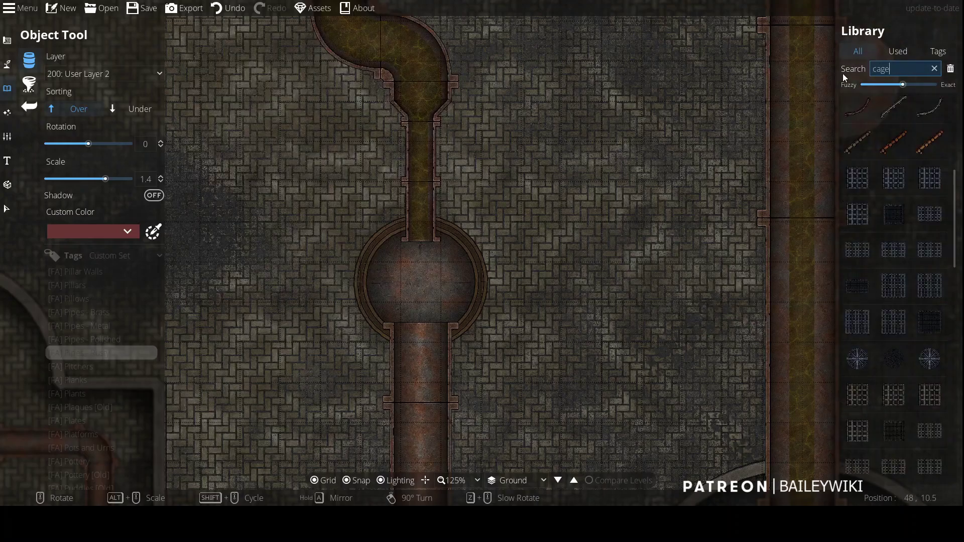
pyautogui.scroll(-3, 902, 336)
pyautogui.click(899, 231)
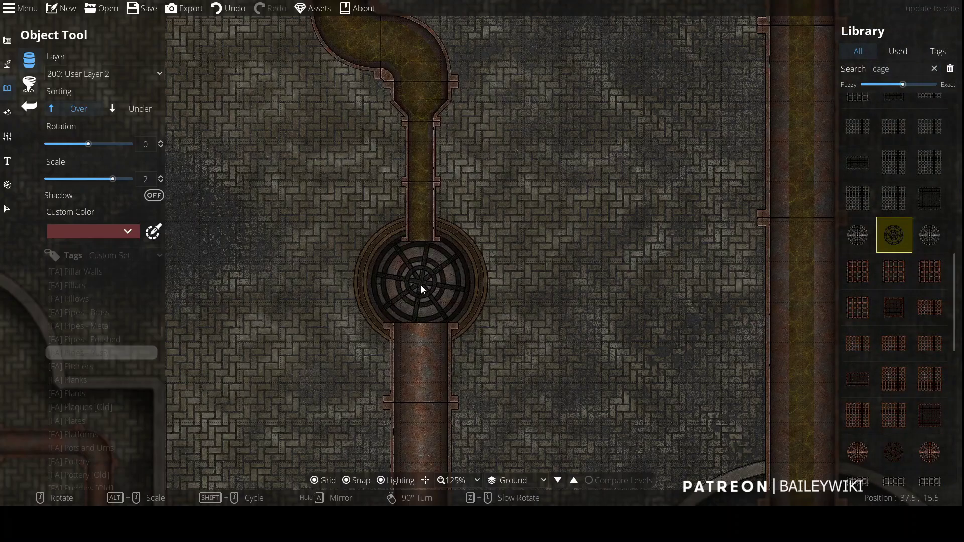
pyautogui.scroll(3, 421, 285)
pyautogui.scroll(1, 902, 322)
pyautogui.scroll(1, 902, 326)
pyautogui.scroll(-4, 436, 276)
pyautogui.scroll(-1, 436, 277)
pyautogui.scroll(6, 436, 277)
pyautogui.click(436, 277)
pyautogui.scroll(-3, 571, 296)
pyautogui.scroll(4, 570, 296)
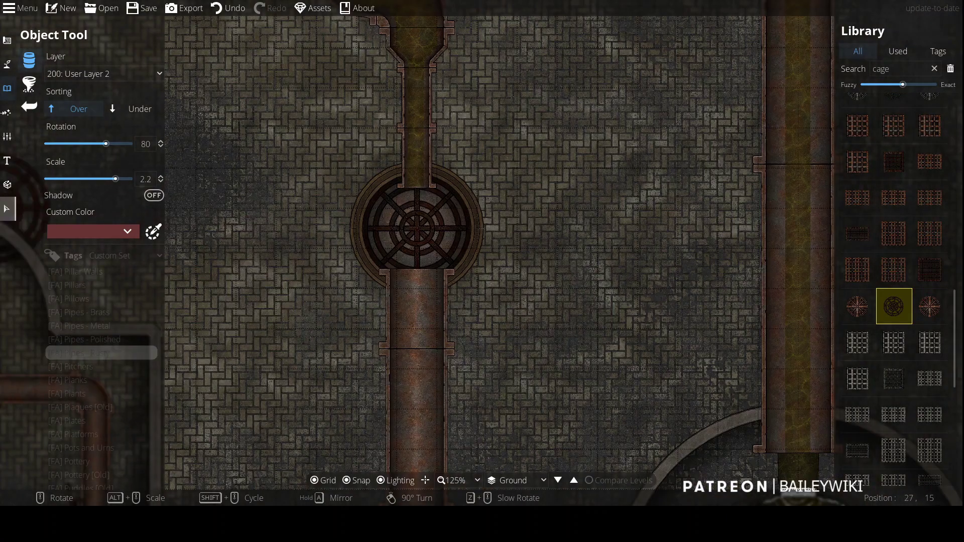
# Step: Find the water pattern used by the northern basin's liquid and choose that same pattern for a new pattern shape
pyautogui.click(102, 157)
pyautogui.scroll(-5, 103, 379)
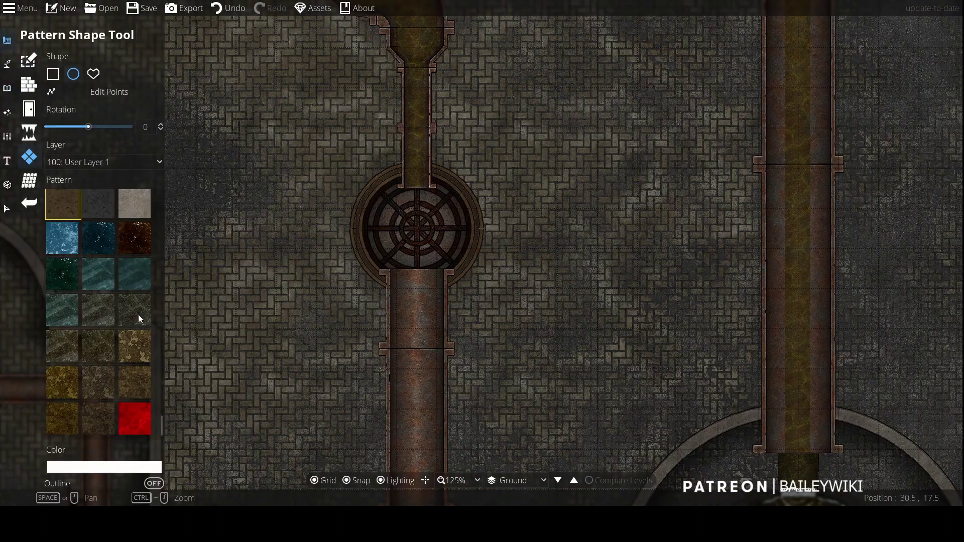
pyautogui.click(7, 209)
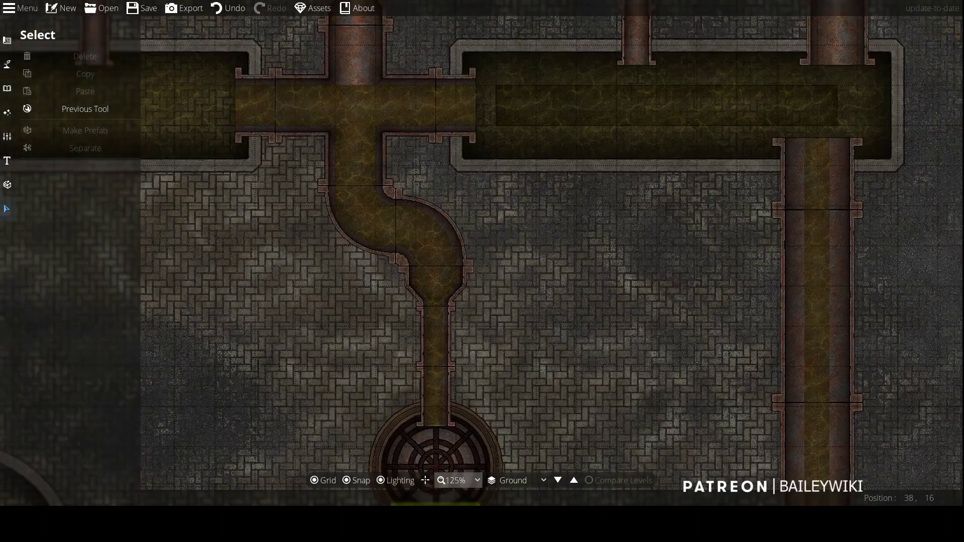
pyautogui.click(141, 86)
pyautogui.scroll(-3, 90, 390)
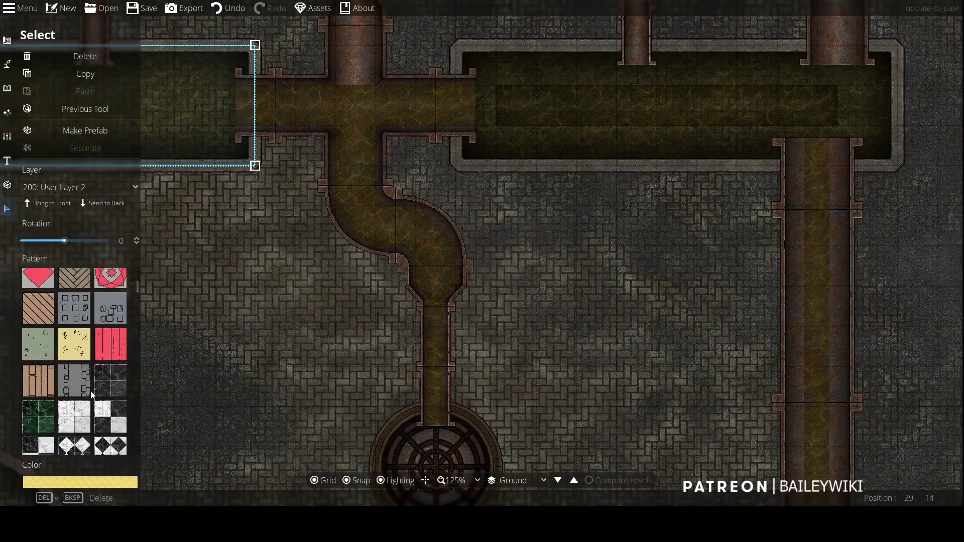
pyautogui.moveTo(137, 286); pyautogui.dragTo(137, 442)
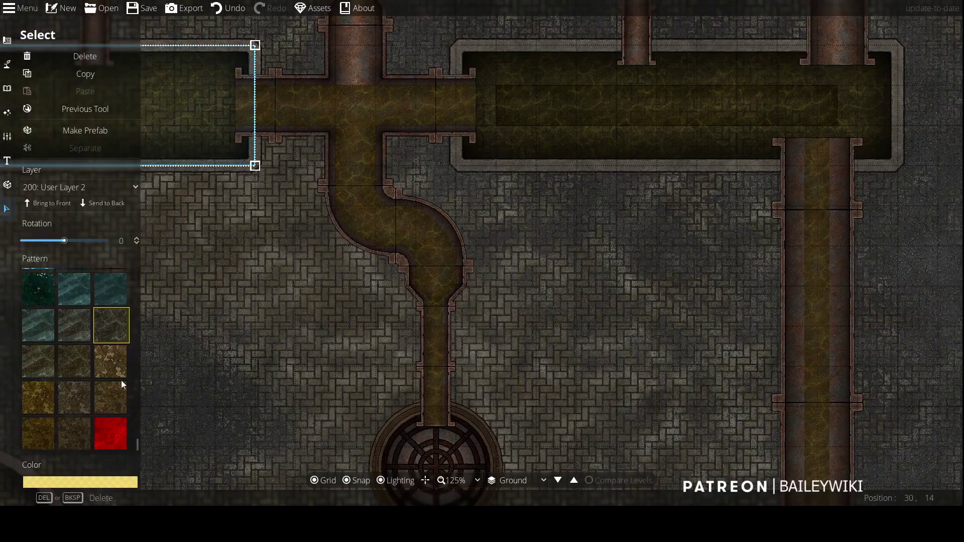
pyautogui.scroll(-5, 526, 240)
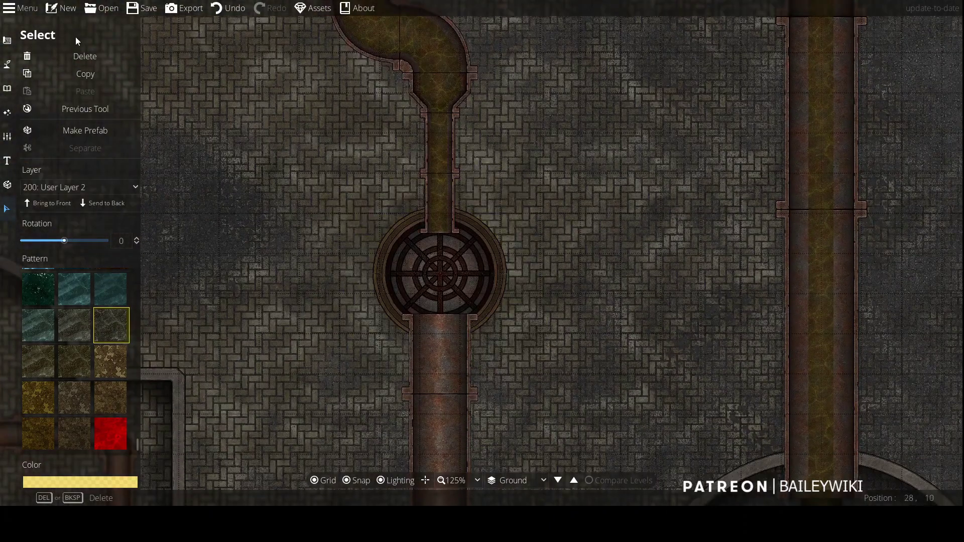
pyautogui.click(7, 40)
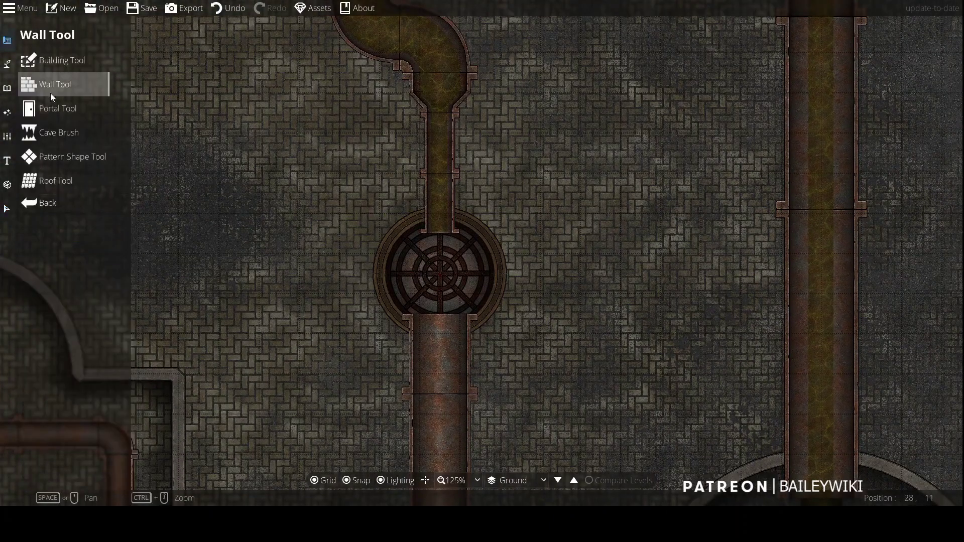
pyautogui.click(71, 155)
pyautogui.click(133, 306)
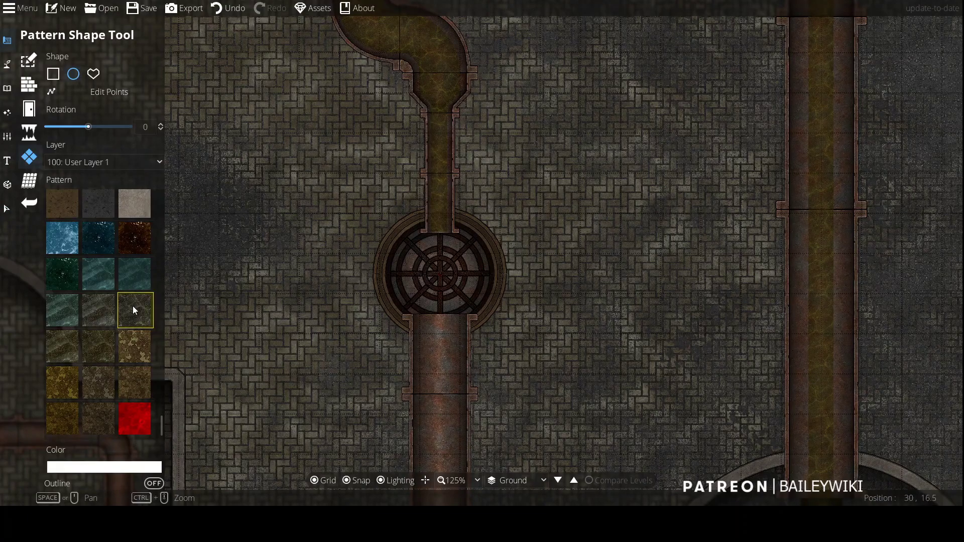
# Step: Set the new pattern shape's colour to b29067 and its layer to 300: User Layer 3
pyautogui.click(104, 467)
pyautogui.click(381, 236)
pyautogui.click(100, 162)
pyautogui.click(96, 296)
# Step: Try to cover the grated round chamber with a circle of brown-tinted liquid
pyautogui.moveTo(383, 213); pyautogui.dragTo(497, 334)
pyautogui.scroll(5, 498, 307)
pyautogui.hotkey('ctrl', 'z')
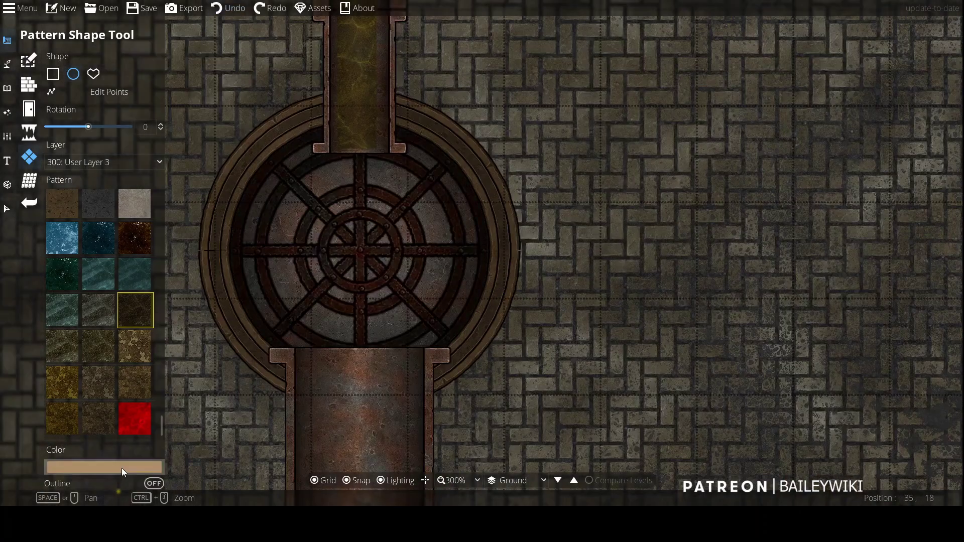
# Step: Fill the grated round chamber with a circle of liquid tinted f0d878
pyautogui.click(122, 469)
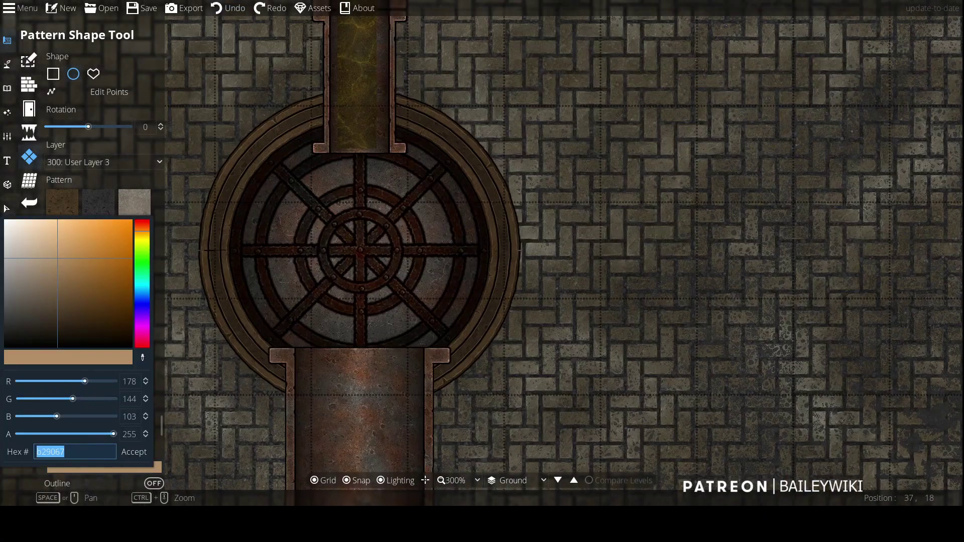
pyautogui.write('f0d878')
pyautogui.press('Return')
pyautogui.moveTo(220, 122); pyautogui.dragTo(495, 370)
pyautogui.scroll(-5, 495, 371)
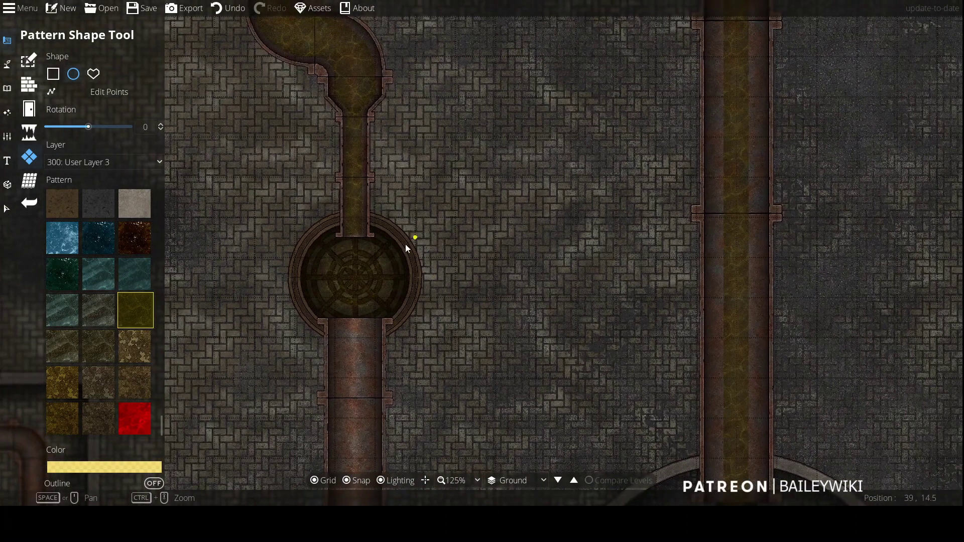
pyautogui.scroll(-3, 406, 244)
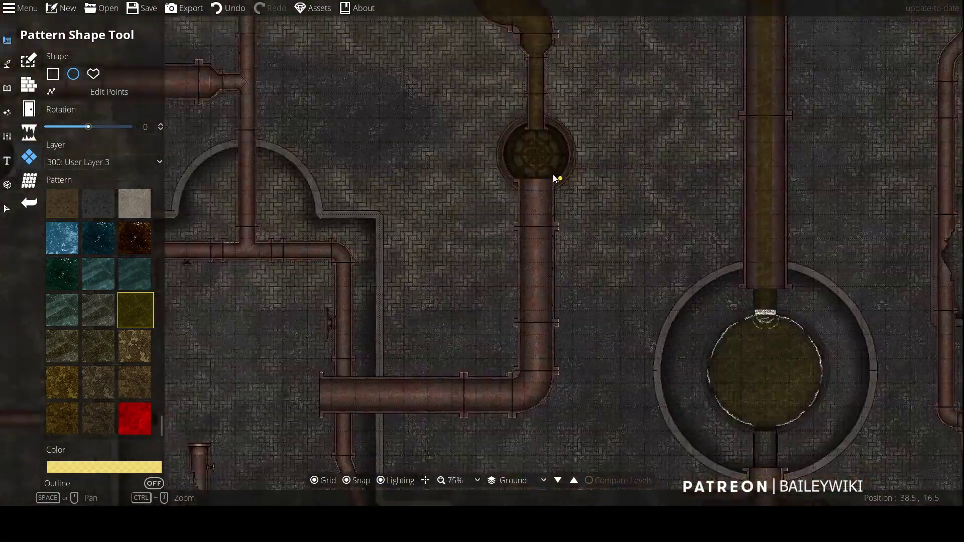
# Step: Cover the vertical and horizontal runs of the wide pipe south of the chamber with liquid rectangles on layer 900: Above Roofs
pyautogui.scroll(-4, 432, 150)
pyautogui.scroll(4, 422, 243)
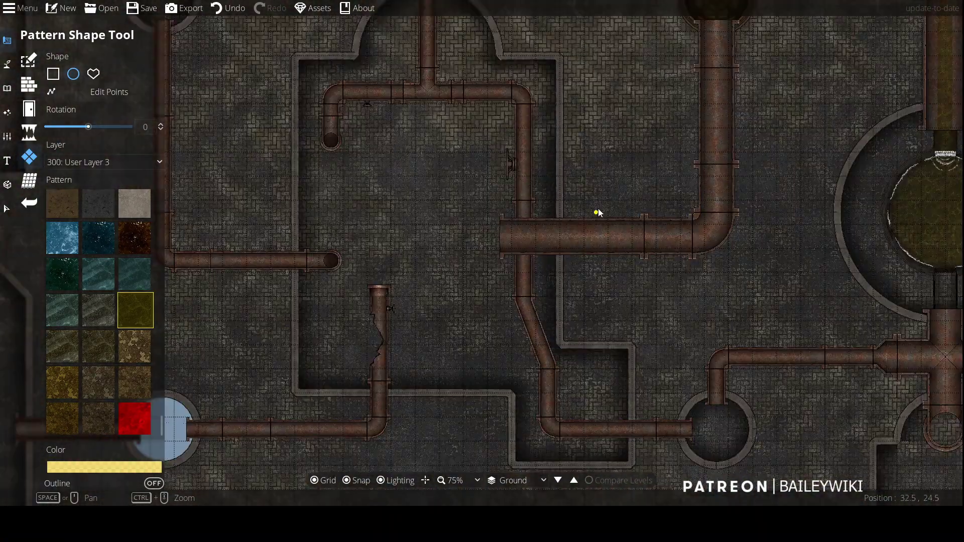
pyautogui.moveTo(598, 209); pyautogui.dragTo(442, 297)
pyautogui.click(53, 74)
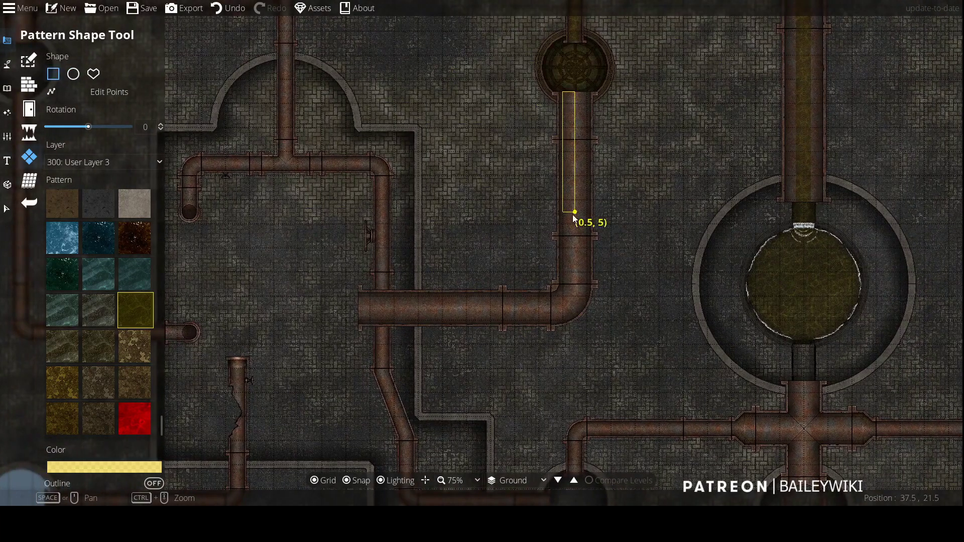
pyautogui.click(84, 160)
pyautogui.click(122, 372)
pyautogui.moveTo(561, 92)
pyautogui.mouseDown()
pyautogui.moveTo(565, 212)
pyautogui.moveTo(590, 284)
pyautogui.moveTo(372, 324)
pyautogui.moveTo(387, 325)
pyautogui.mouseUp()
# Step: Fill the bend of the wide pipe south of the chamber with a freeform liquid shape joining both straight runs
pyautogui.click(93, 74)
pyautogui.scroll(5, 552, 300)
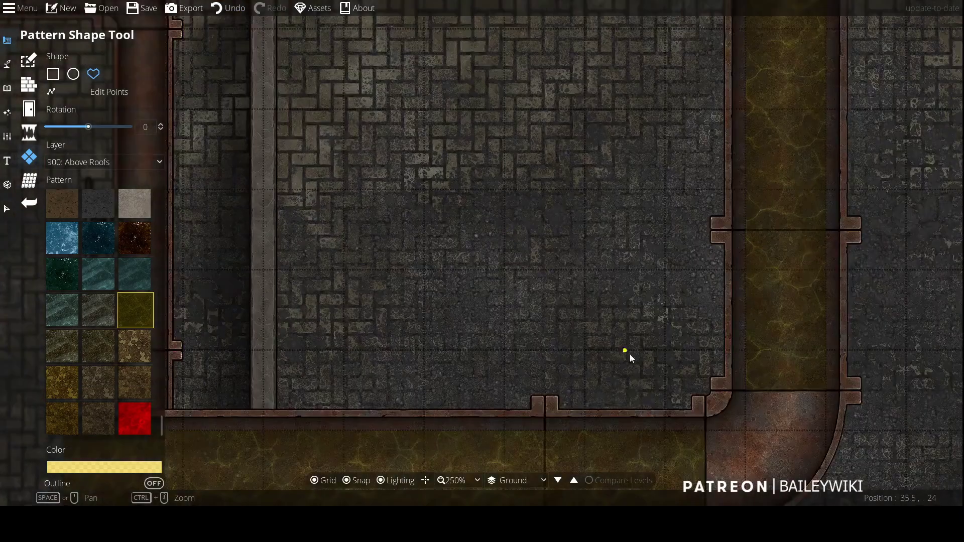
pyautogui.click(489, 82)
pyautogui.click(569, 82)
pyautogui.click(449, 202)
pyautogui.click(448, 122)
pyautogui.scroll(-5, 614, 161)
pyautogui.scroll(4, 581, 323)
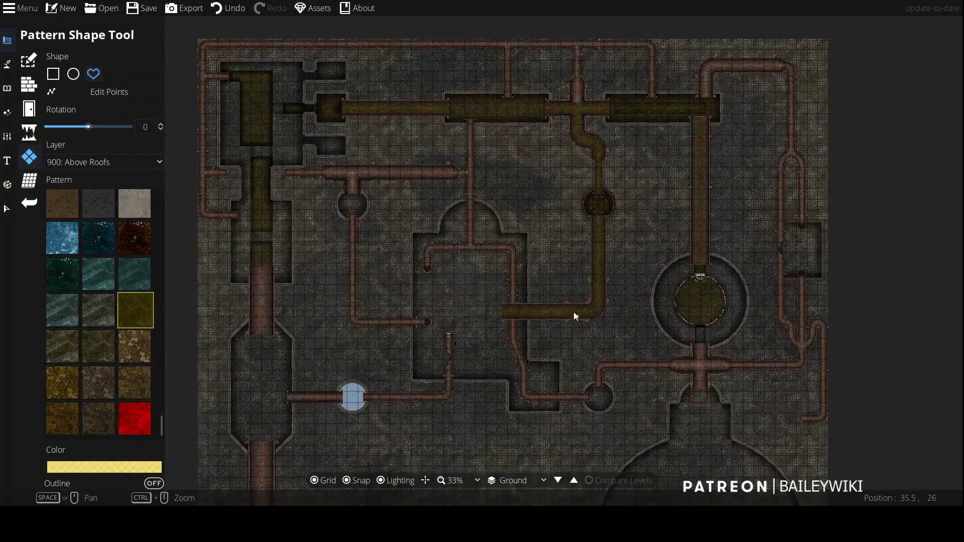
# Step: Undo the liquid shapes covering the wide pipe south of the round chamber
pyautogui.scroll(-2, 497, 316)
pyautogui.moveTo(416, 328); pyautogui.dragTo(278, 159)
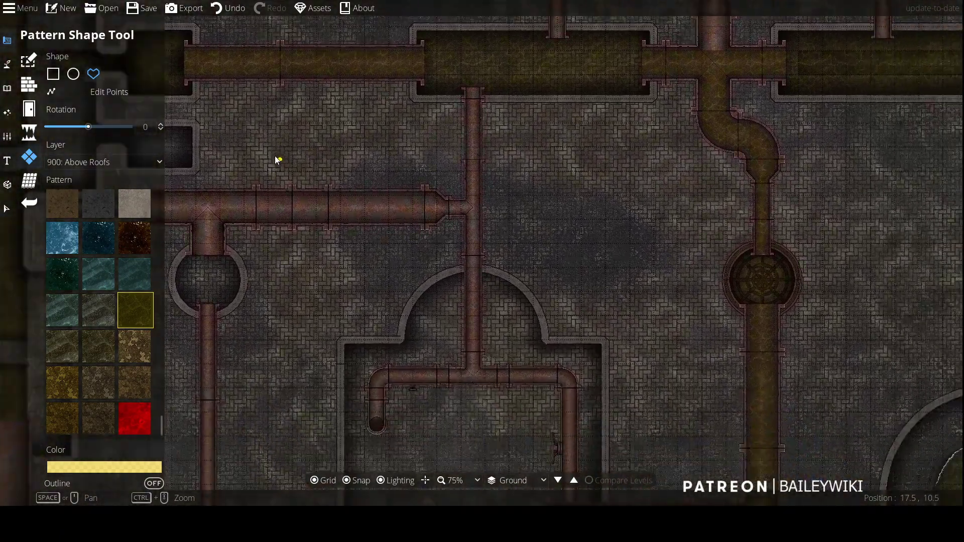
pyautogui.scroll(-1, 450, 376)
pyautogui.moveTo(450, 372); pyautogui.dragTo(392, 365)
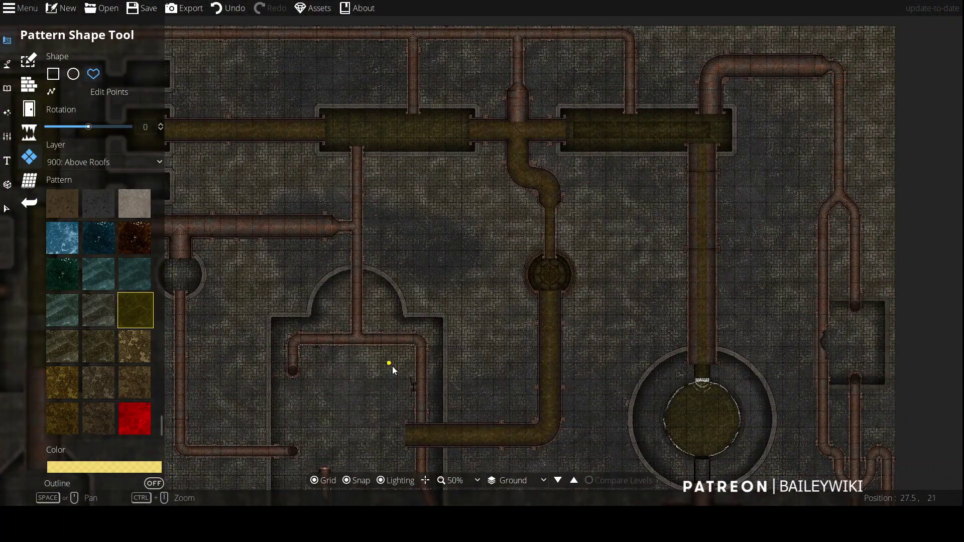
pyautogui.moveTo(476, 340); pyautogui.dragTo(392, 336)
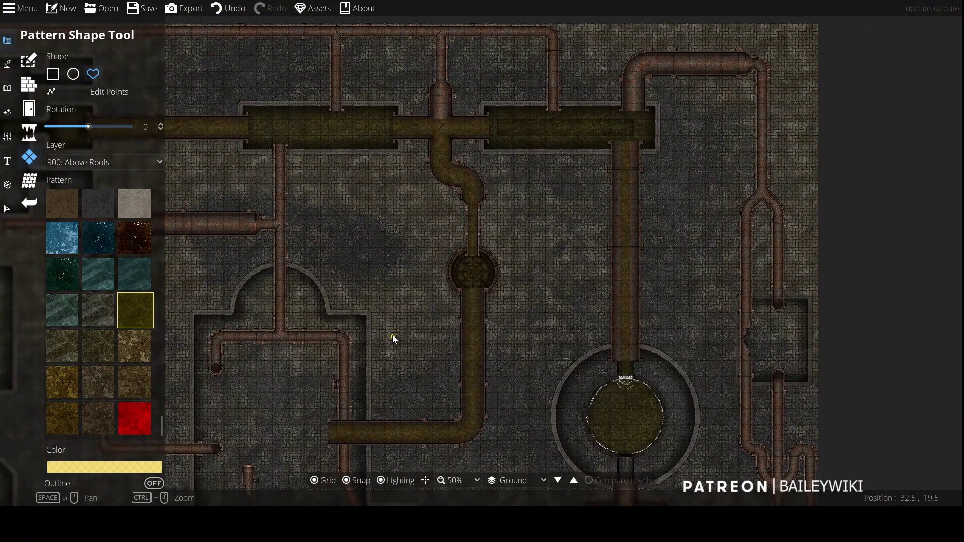
pyautogui.scroll(2, 393, 335)
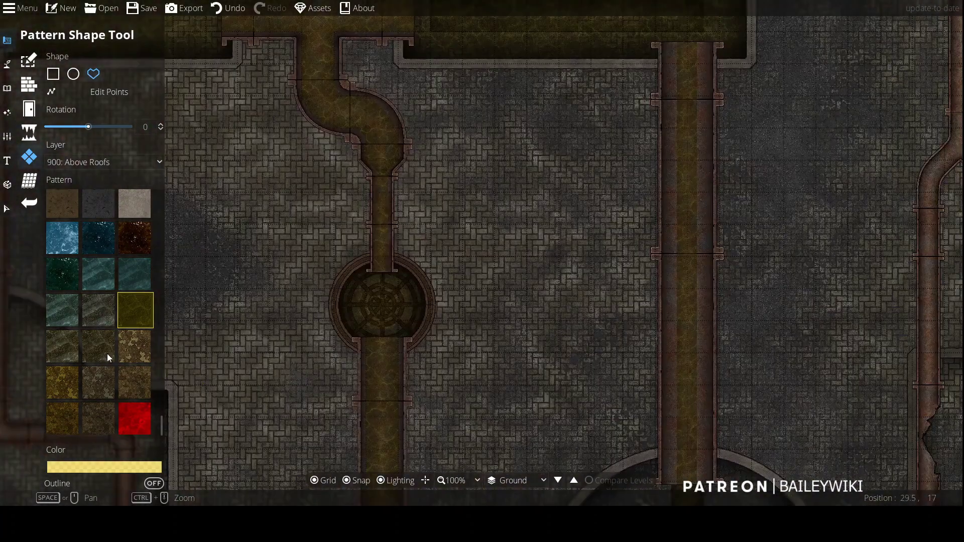
pyautogui.press('v')
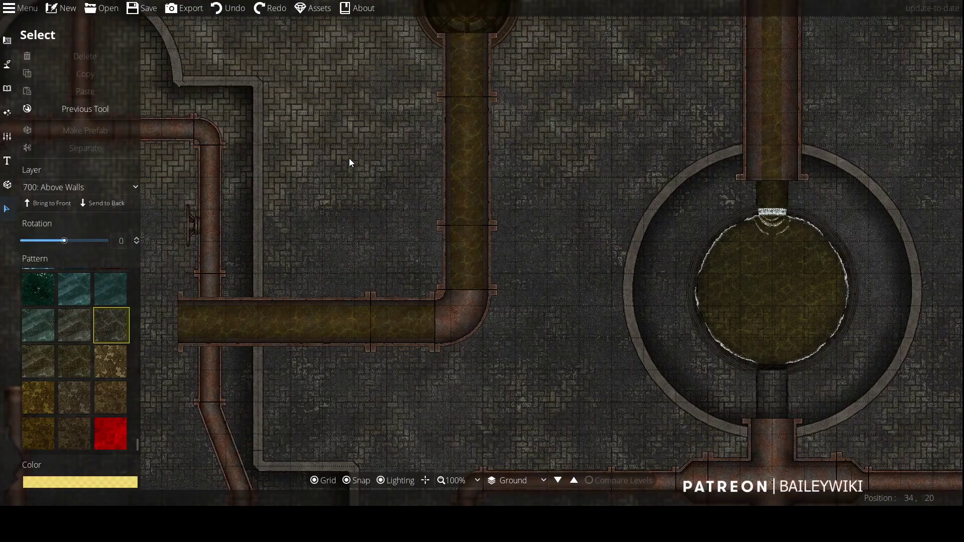
# Step: Browse the [FA] Pipes - Rusty objects and pick the wide flanged pipe end
pyautogui.click(9, 88)
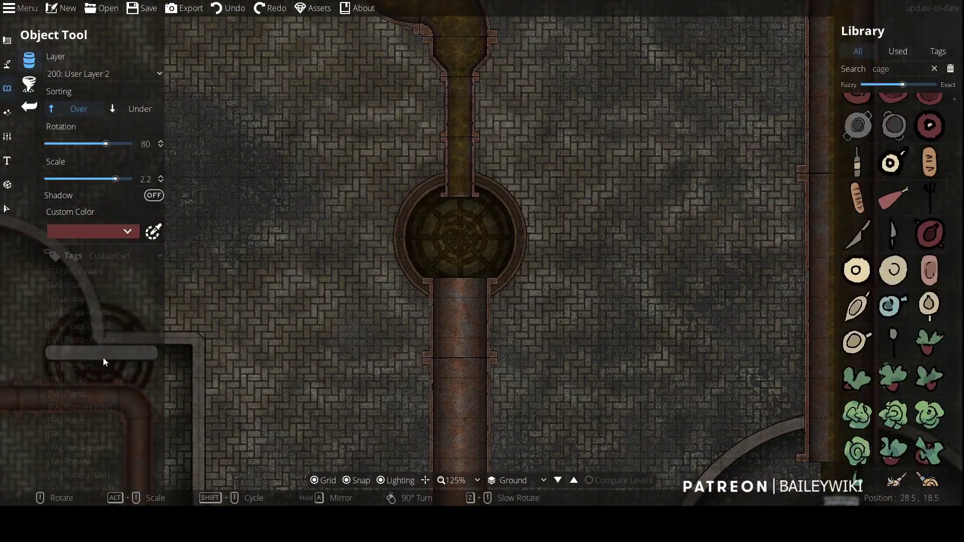
pyautogui.click(104, 357)
pyautogui.scroll(-5, 911, 266)
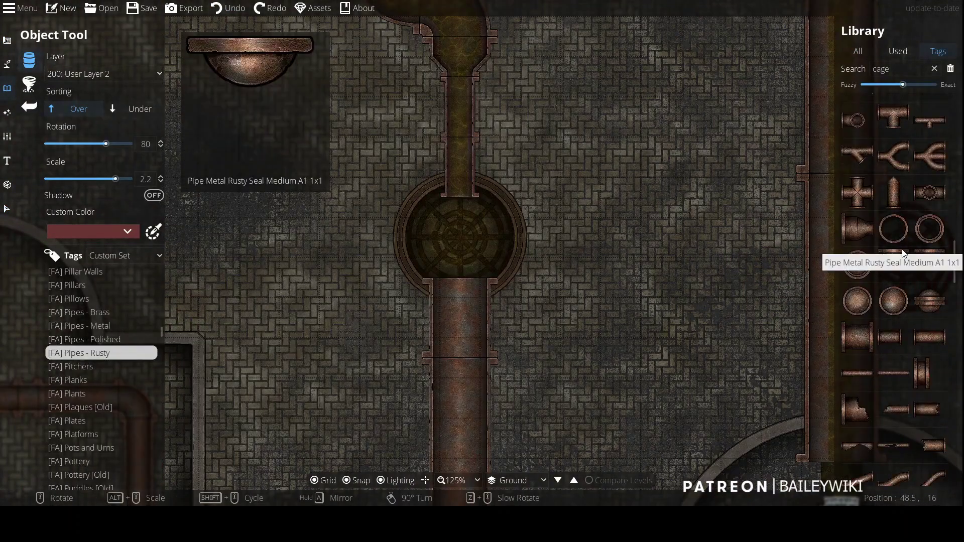
pyautogui.scroll(-5, 928, 306)
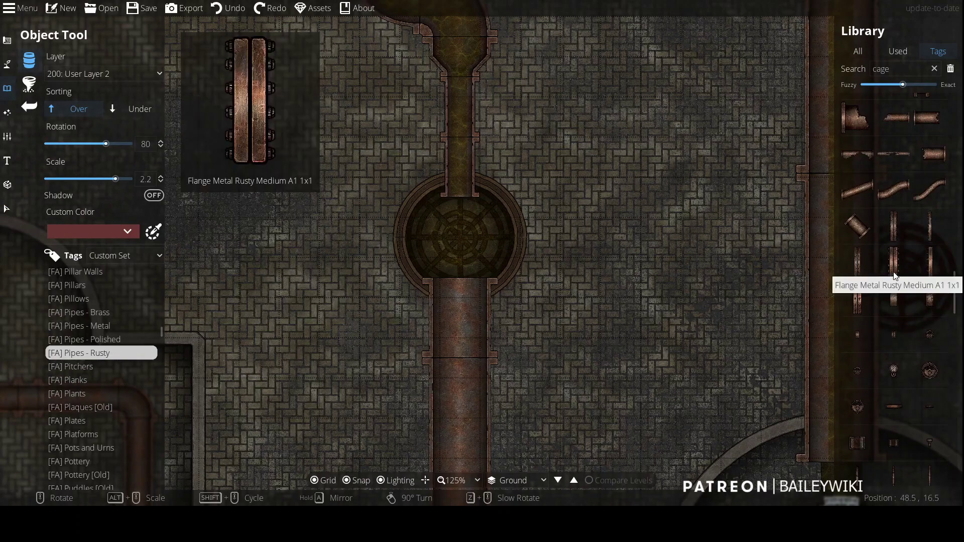
pyautogui.scroll(-5, 921, 452)
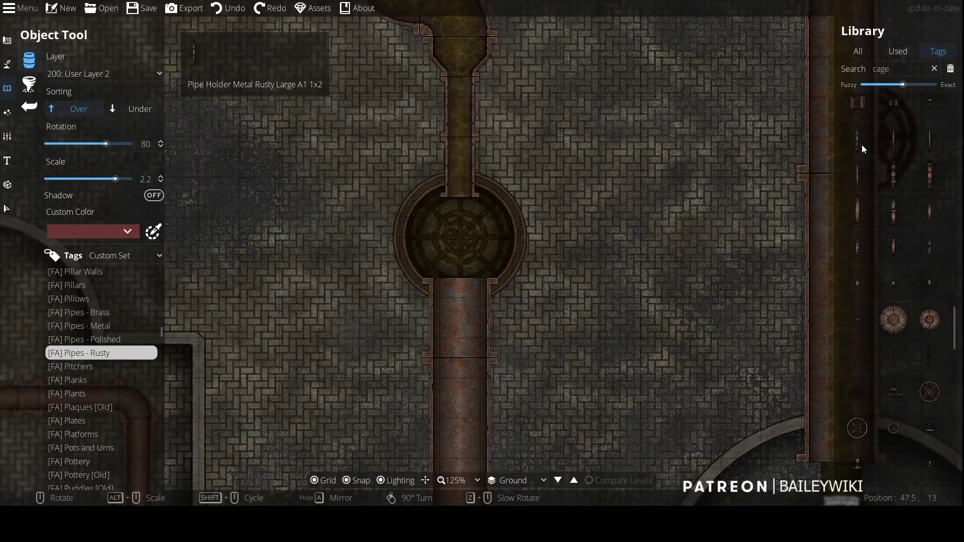
pyautogui.scroll(-5, 874, 211)
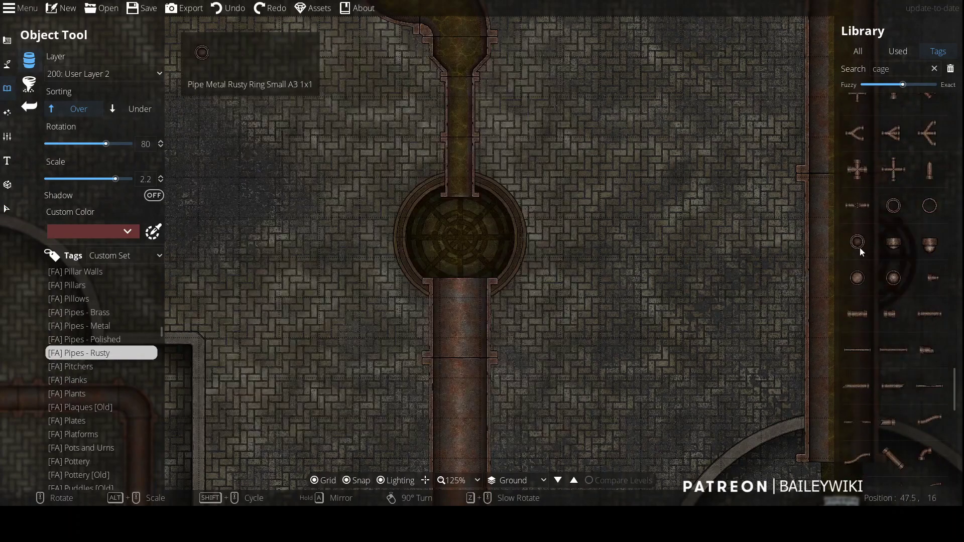
pyautogui.scroll(-5, 884, 282)
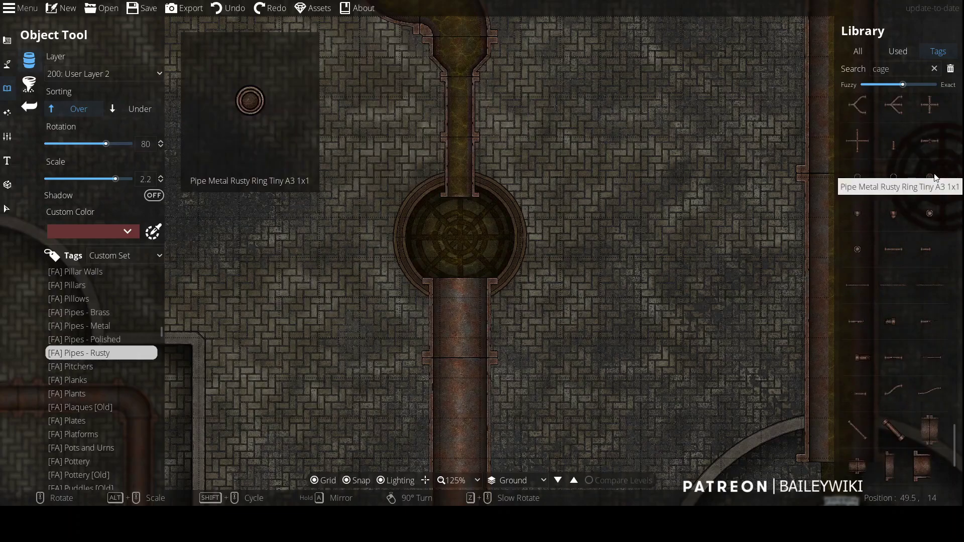
pyautogui.scroll(-5, 868, 428)
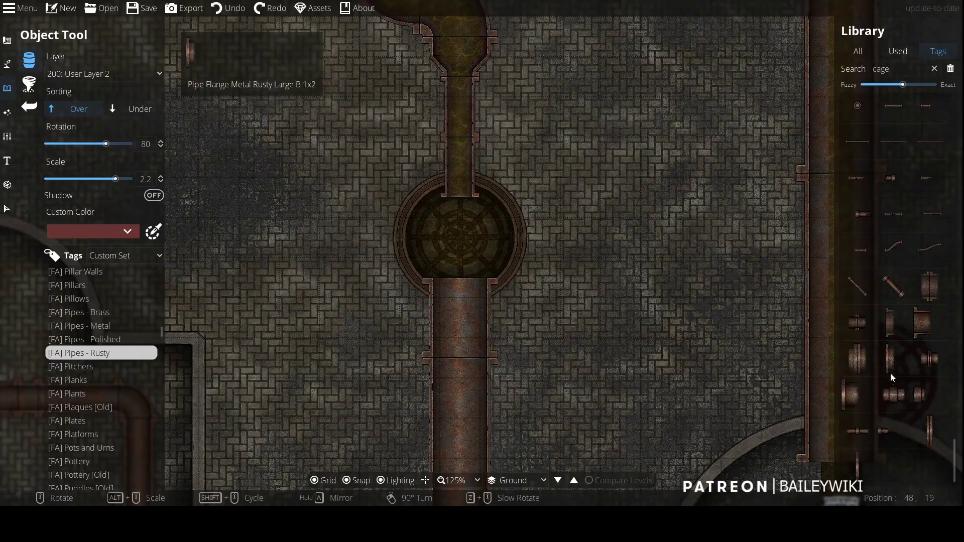
pyautogui.click(858, 394)
# Step: Try out the flanged pipe end at the chamber's outlet on layer 700: Above Walls, at rotation 90 and scale 2
pyautogui.click(77, 71)
pyautogui.click(118, 266)
pyautogui.rightClick(458, 305)
pyautogui.doubleClick(146, 179)
pyautogui.write('1')
pyautogui.press('Return')
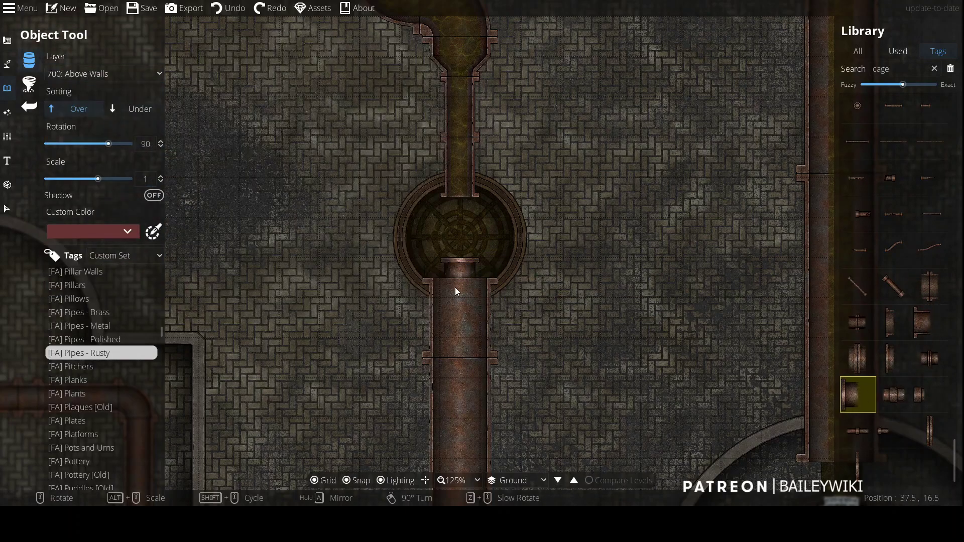
pyautogui.scroll(5, 455, 287)
pyautogui.scroll(5, 461, 311)
pyautogui.scroll(3, 462, 313)
pyautogui.scroll(-3, 462, 313)
pyautogui.scroll(-2, 643, 221)
pyautogui.scroll(3, 643, 221)
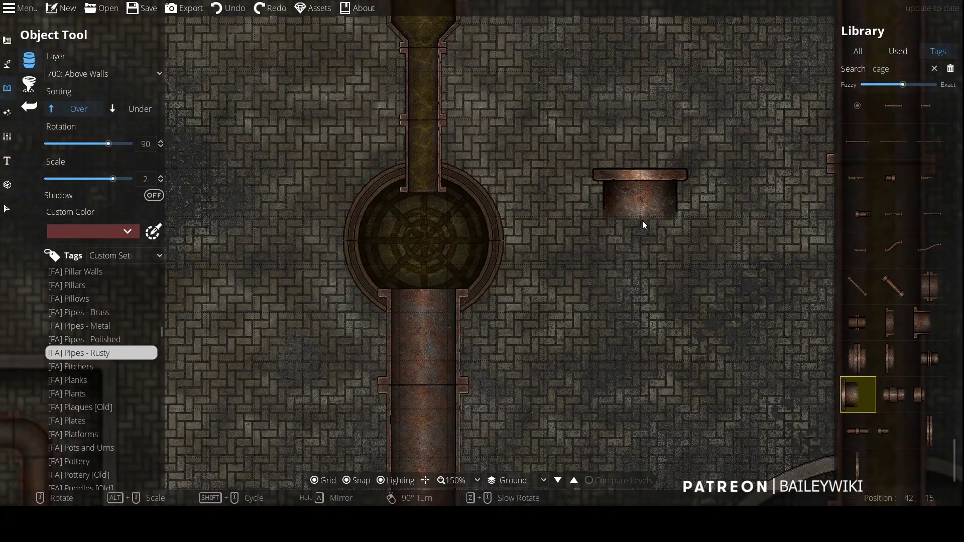
pyautogui.scroll(-5, 451, 316)
pyautogui.scroll(5, 452, 308)
# Step: Try changing the layer of the narrow pipe section that enters the round chamber from the north
pyautogui.click(7, 208)
pyautogui.click(493, 183)
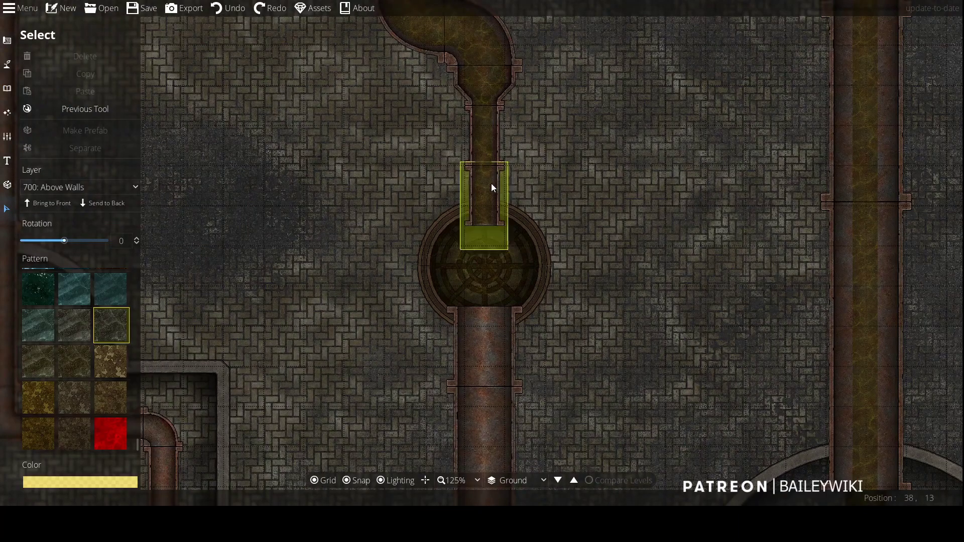
pyautogui.click(80, 186)
pyautogui.click(92, 331)
pyautogui.click(593, 271)
pyautogui.moveTo(639, 225); pyautogui.dragTo(584, 242)
pyautogui.hotkey('ctrl', 'z')
pyautogui.scroll(-2, 386, 284)
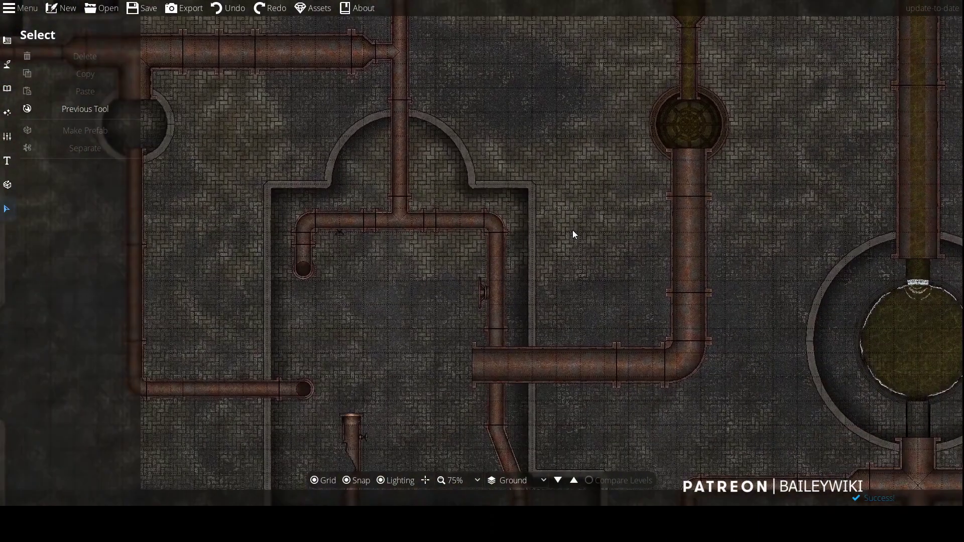
# Step: Fill the wide vertical pipes north and south of the octagonal chamber with rectangles of yellowish liquid on layer 900: Above Roofs
pyautogui.moveTo(566, 220); pyautogui.dragTo(487, 405)
pyautogui.moveTo(492, 208)
pyautogui.mouseDown()
pyautogui.moveTo(402, 357)
pyautogui.moveTo(400, 267)
pyautogui.mouseUp()
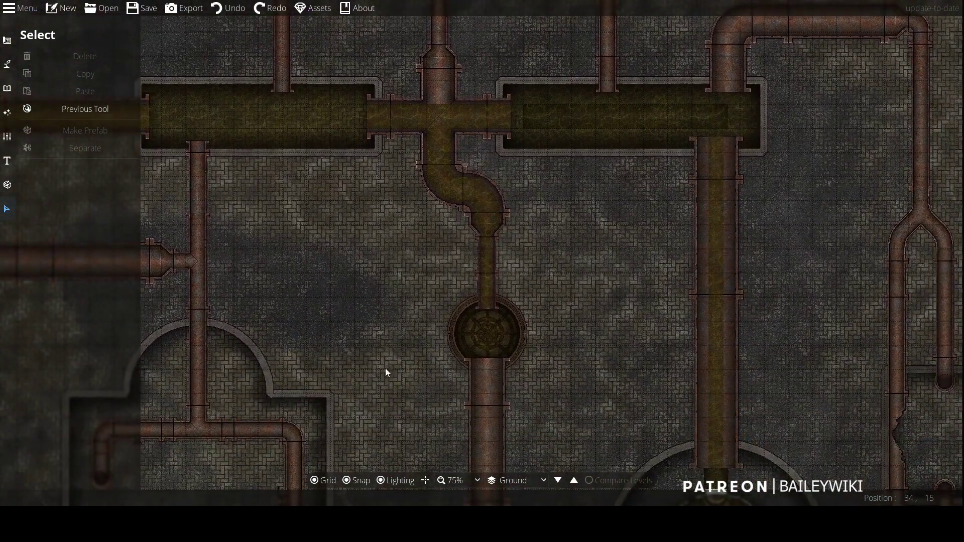
pyautogui.moveTo(390, 330); pyautogui.dragTo(515, 257)
pyautogui.scroll(-2, 515, 257)
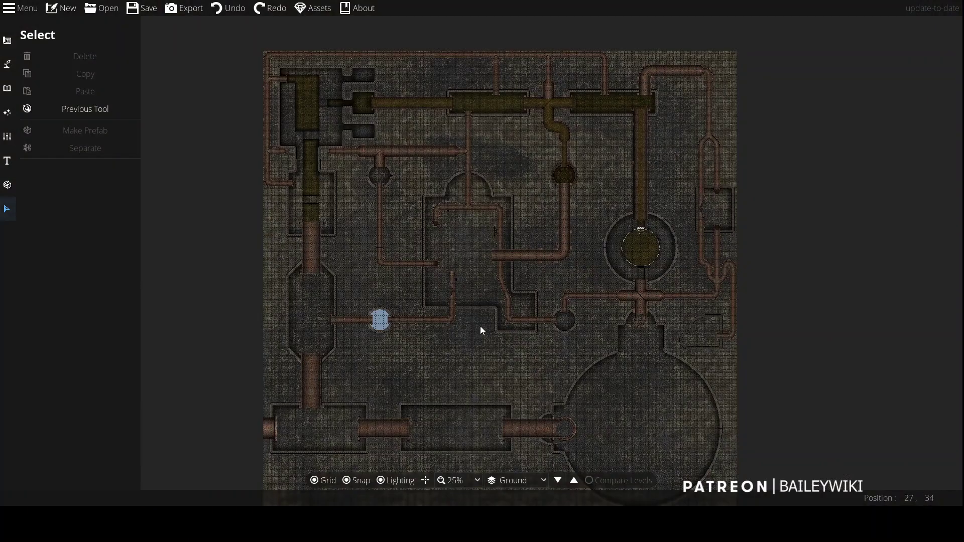
pyautogui.scroll(1, 335, 224)
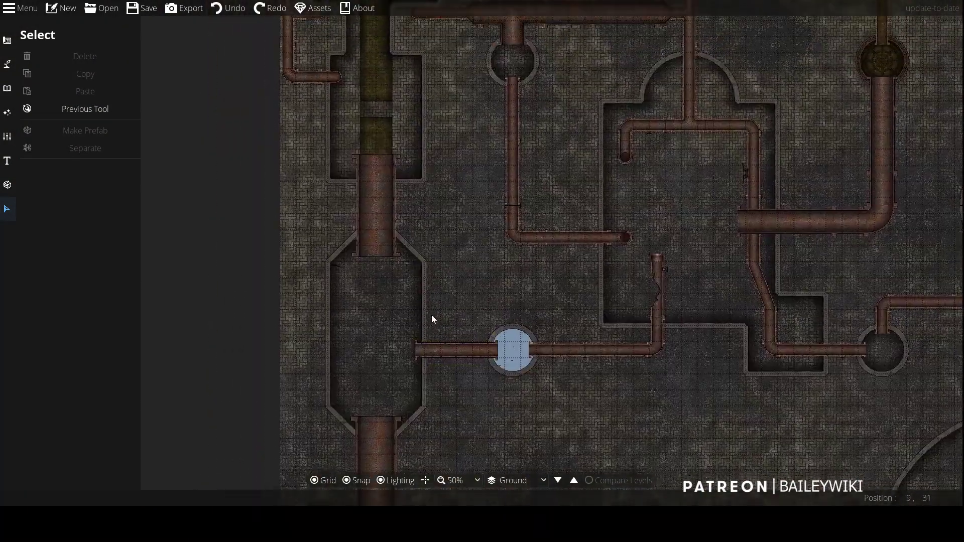
pyautogui.scroll(2, 433, 319)
pyautogui.click(7, 40)
pyautogui.click(53, 153)
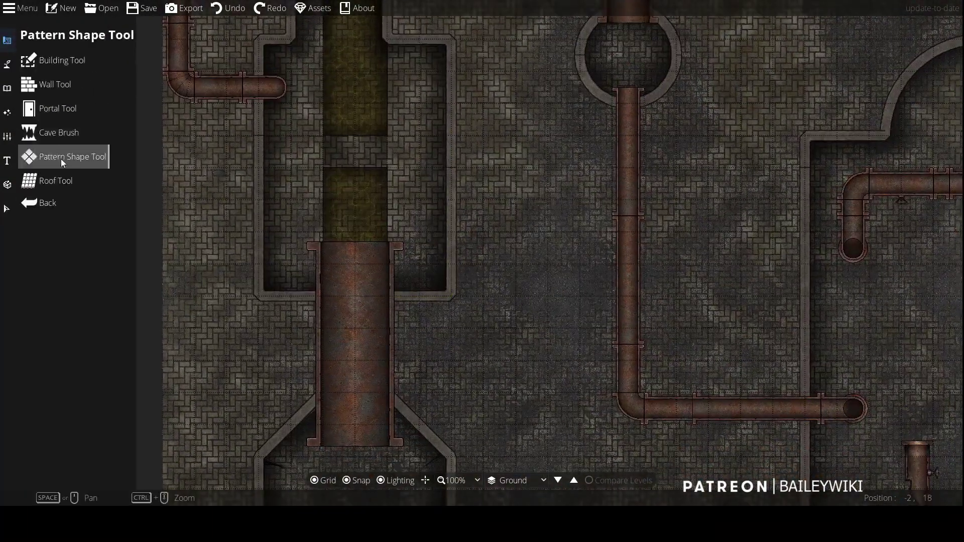
pyautogui.click(104, 467)
pyautogui.click(75, 226)
pyautogui.click(144, 157)
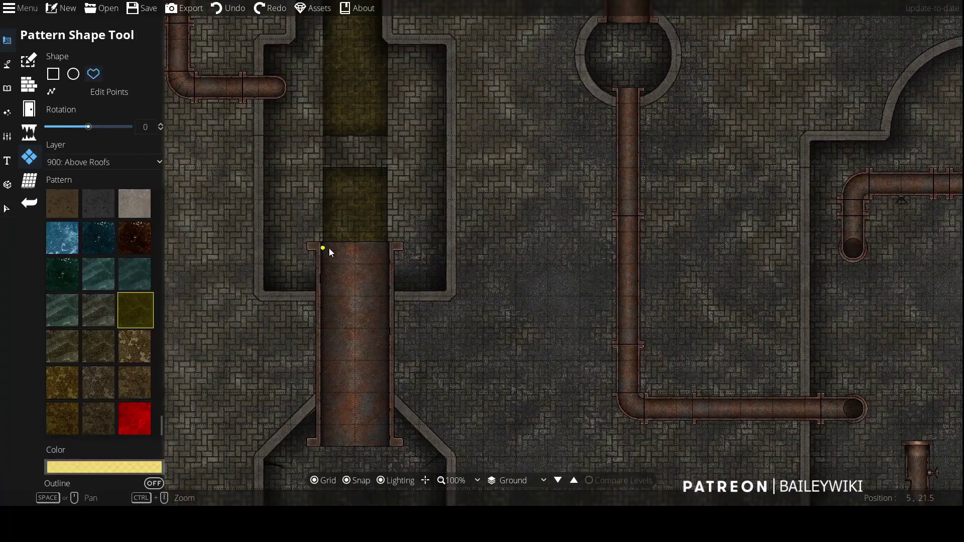
pyautogui.click(53, 74)
pyautogui.moveTo(371, 415); pyautogui.dragTo(378, 448)
pyautogui.moveTo(463, 422)
pyautogui.mouseDown()
pyautogui.moveTo(517, 197)
pyautogui.moveTo(448, 58)
pyautogui.mouseUp()
pyautogui.moveTo(315, 400)
pyautogui.mouseDown()
pyautogui.moveTo(397, 63)
pyautogui.moveTo(444, 286)
pyautogui.mouseUp()
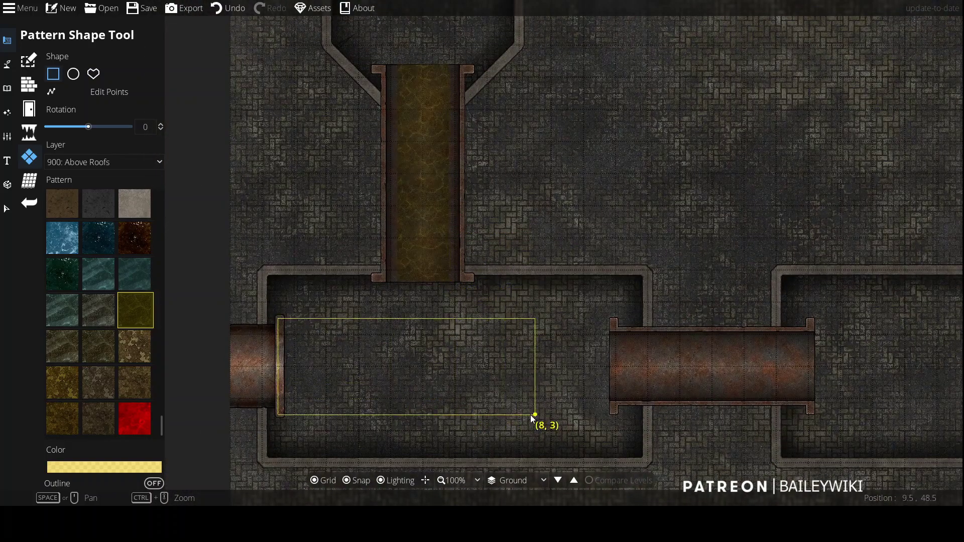
# Step: Fill the channel of the southwest basin with liquid on layer 100: User Layer 1, joining it to the vertical pipe's outlet
pyautogui.moveTo(603, 420); pyautogui.dragTo(612, 412)
pyautogui.hotkey('ctrl', 'z')
pyautogui.click(104, 162)
pyautogui.click(75, 261)
pyautogui.moveTo(279, 318); pyautogui.dragTo(616, 411)
pyautogui.moveTo(616, 411); pyautogui.dragTo(357, 372)
pyautogui.scroll(-2, 344, 300)
pyautogui.scroll(2, 432, 189)
pyautogui.scroll(-3, 451, 282)
pyautogui.scroll(3, 451, 282)
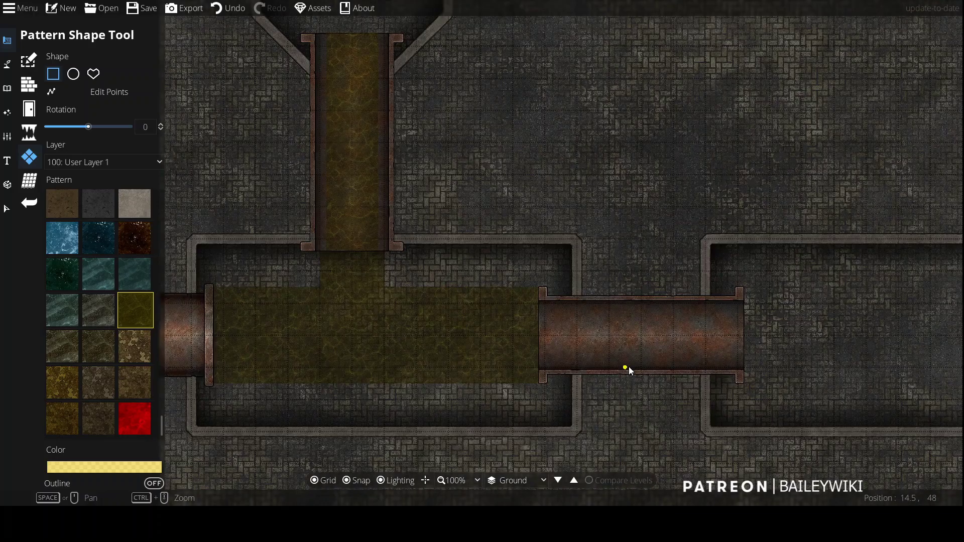
# Step: Fill the channel of the middle southern basin with a rectangle of liquid between its two pipe ends
pyautogui.hscroll(5, 496, 240)
pyautogui.moveTo(351, 291); pyautogui.dragTo(735, 381)
pyautogui.scroll(-3, 199, 131)
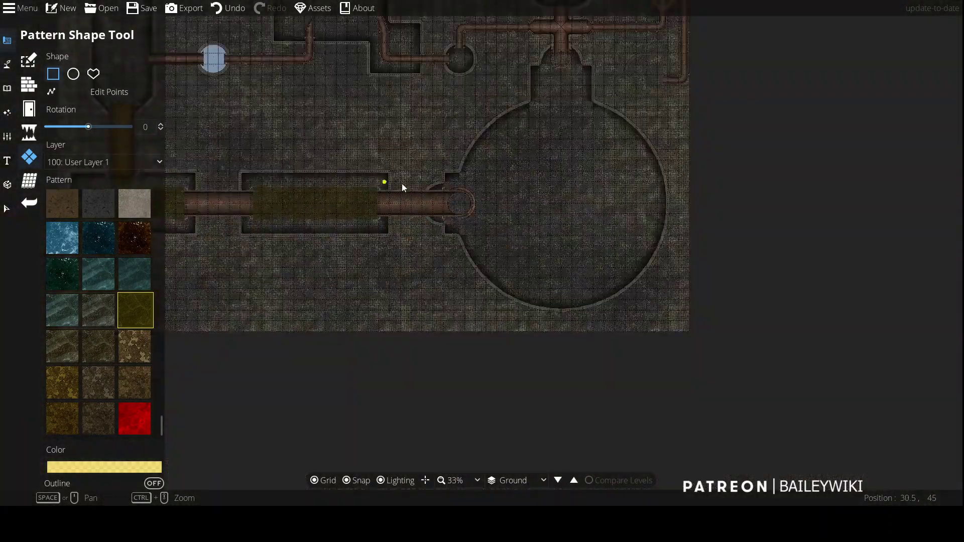
# Step: Fill both horizontal pipes beside the middle southern basin with liquid on layer 900: Above Roofs, with snapping off
pyautogui.moveTo(376, 183); pyautogui.dragTo(441, 221)
pyautogui.scroll(2, 499, 213)
pyautogui.moveTo(656, 191); pyautogui.dragTo(389, 232)
pyautogui.moveTo(465, 183); pyautogui.dragTo(786, 187)
pyautogui.hscroll(-4, 343, 289)
pyautogui.click(103, 162)
pyautogui.click(105, 382)
pyautogui.scroll(2, 339, 250)
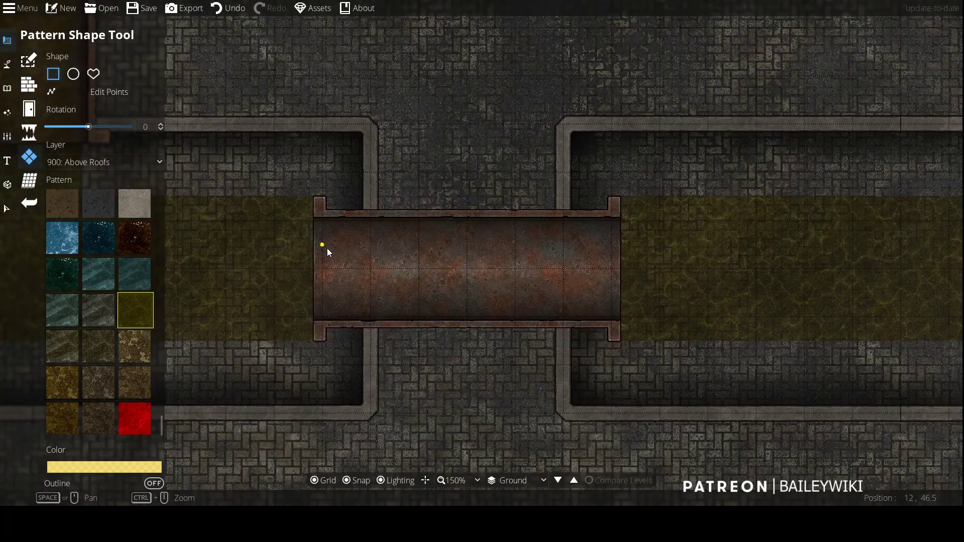
pyautogui.moveTo(313, 228); pyautogui.dragTo(622, 308)
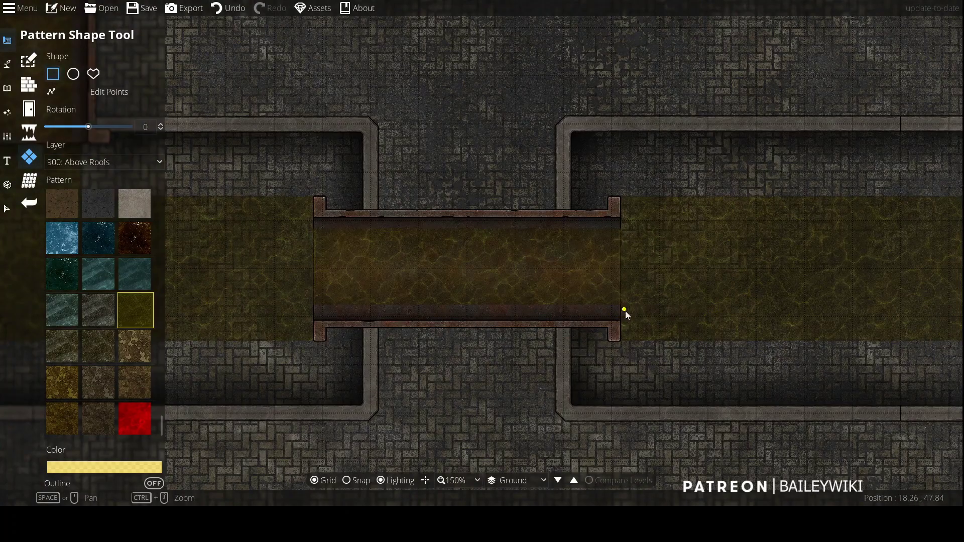
pyautogui.hscroll(8, 494, 244)
pyautogui.moveTo(501, 217); pyautogui.dragTo(808, 309)
# Step: Shade the edges of the middle southern basin's liquid with the shadow path on layer 200: User Layer 2
pyautogui.hscroll(-3, 444, 294)
pyautogui.scroll(-1, 524, 291)
pyautogui.hscroll(-6, 467, 294)
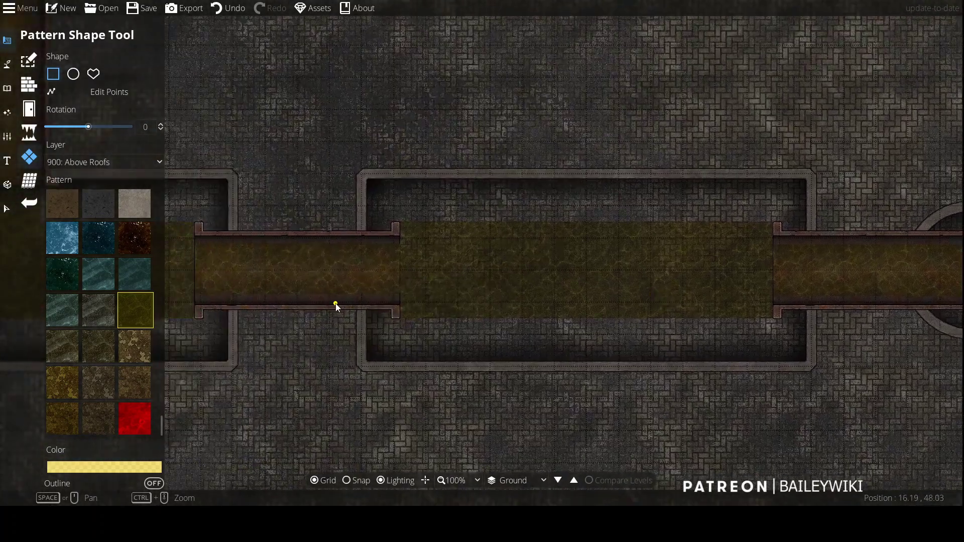
pyautogui.scroll(2, 535, 281)
pyautogui.scroll(2, 534, 280)
pyautogui.scroll(-3, 623, 302)
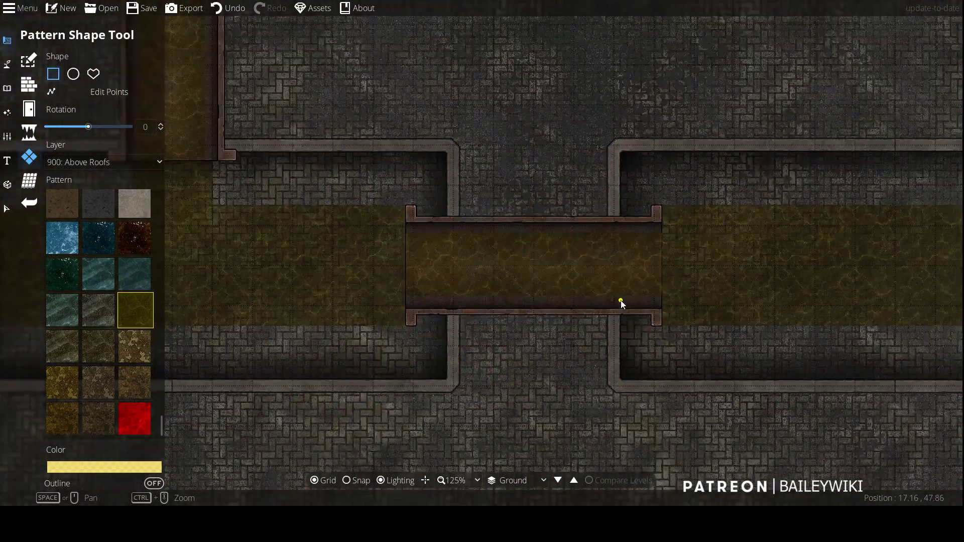
pyautogui.hscroll(5, 402, 282)
pyautogui.click(7, 64)
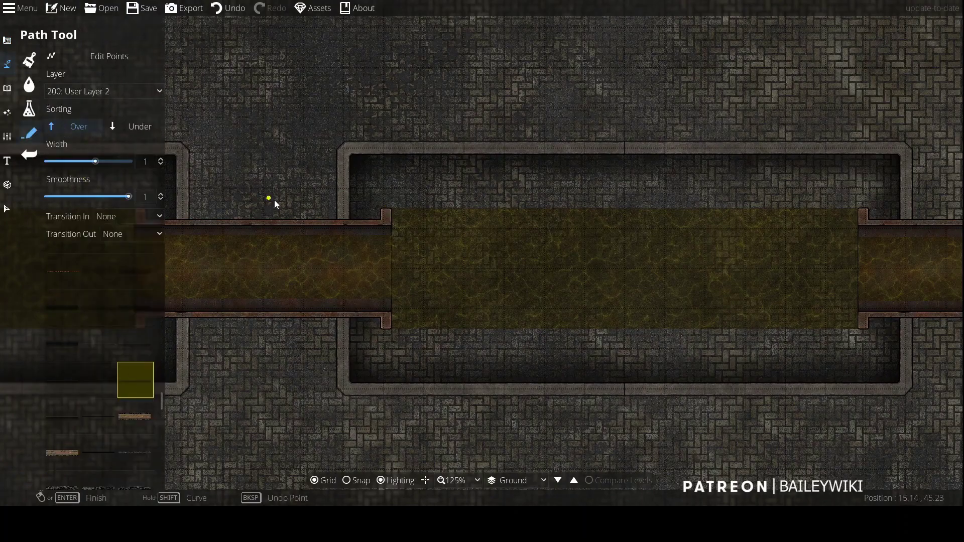
pyautogui.click(389, 213)
pyautogui.click(866, 329)
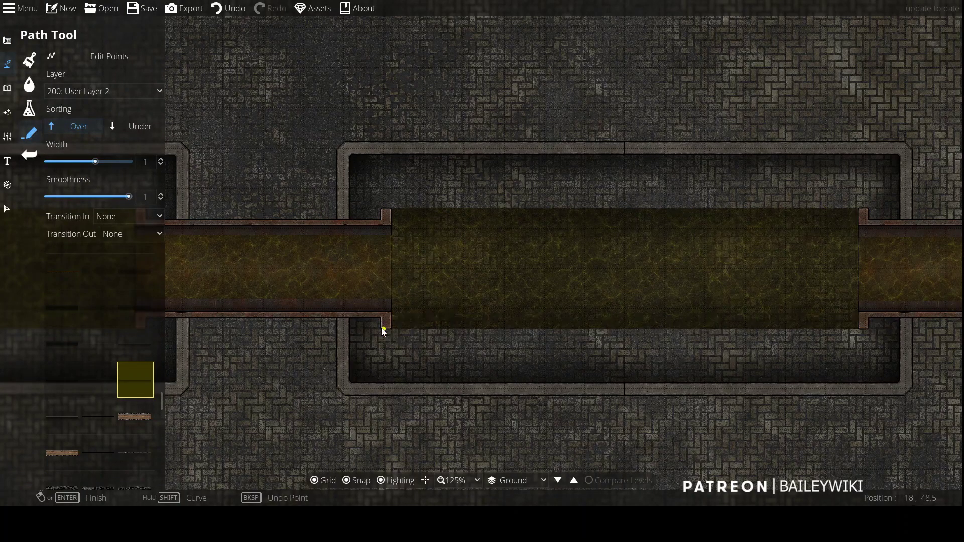
# Step: Shade the edges of the southwest basin's liquid, including the short branch below the vertical pipe, with the same shadow path
pyautogui.scroll(-2, 430, 362)
pyautogui.scroll(2, 481, 318)
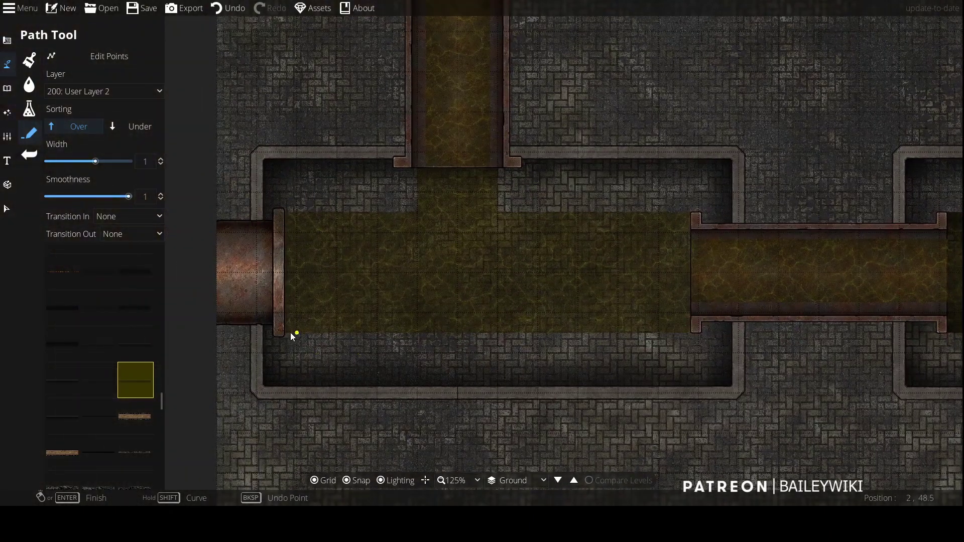
pyautogui.click(295, 334)
pyautogui.click(280, 215)
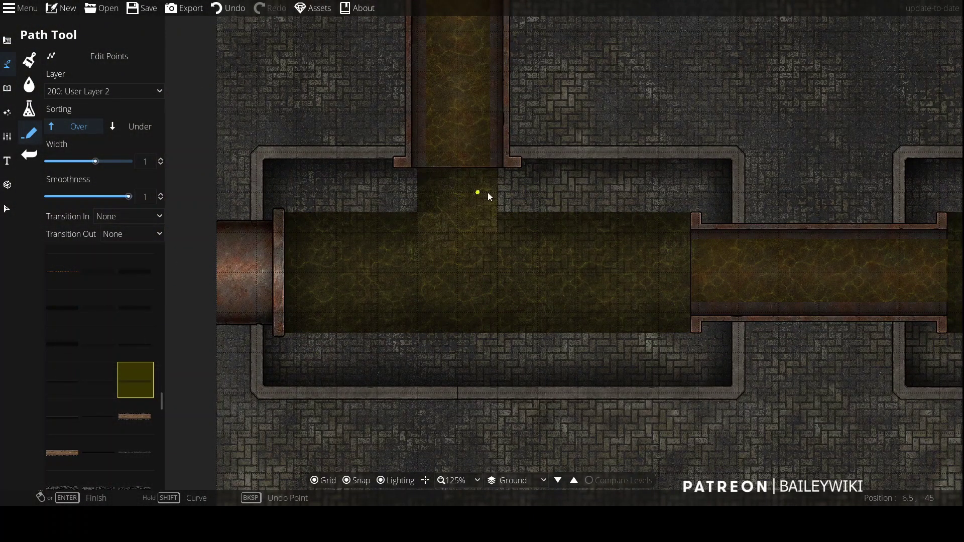
pyautogui.scroll(-1, 499, 215)
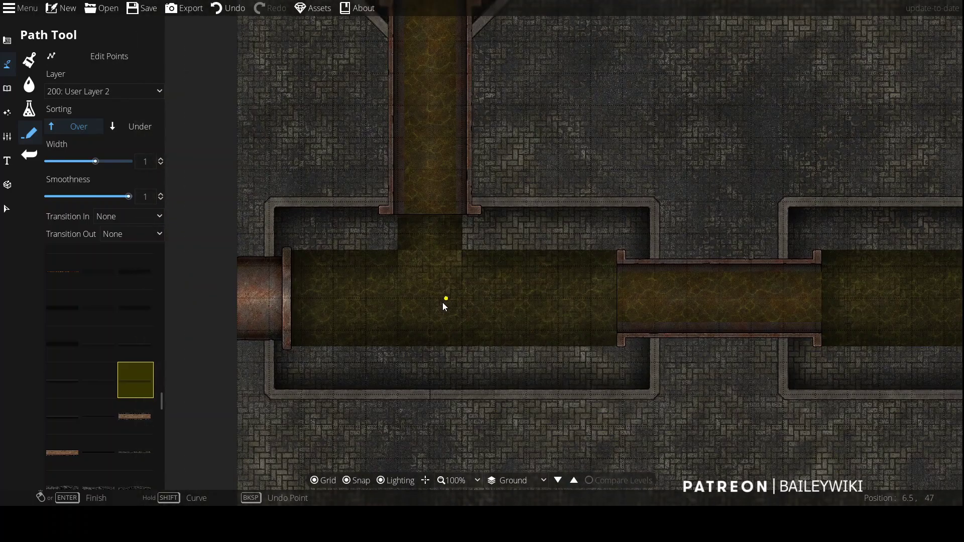
pyautogui.moveTo(444, 305); pyautogui.dragTo(379, 355)
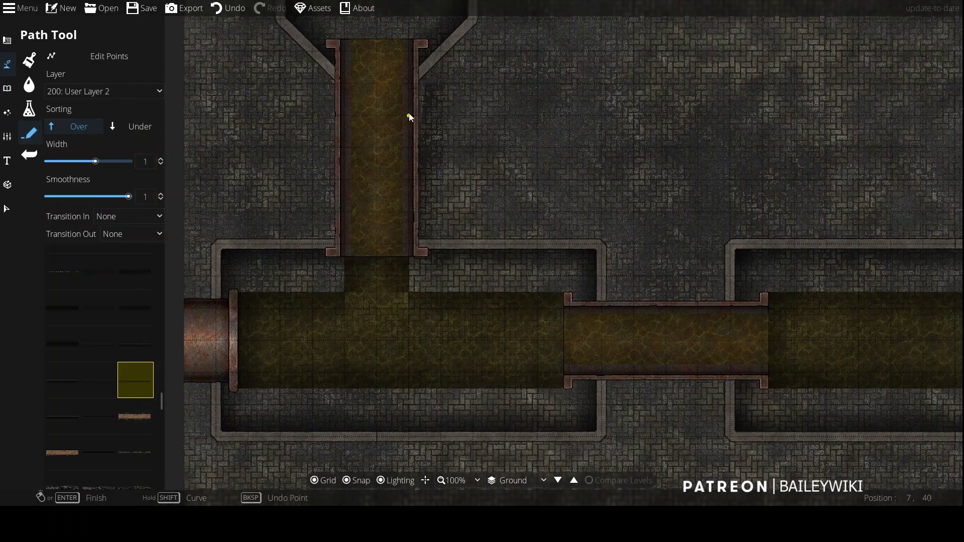
# Step: Shade both sides of the liquid in the vertical pipe above the southwest basin with the shadow path on layer 900: Above Roofs
pyautogui.click(103, 91)
pyautogui.click(111, 306)
pyautogui.click(412, 36)
pyautogui.click(412, 265)
pyautogui.click(345, 54)
pyautogui.scroll(1, 450, 274)
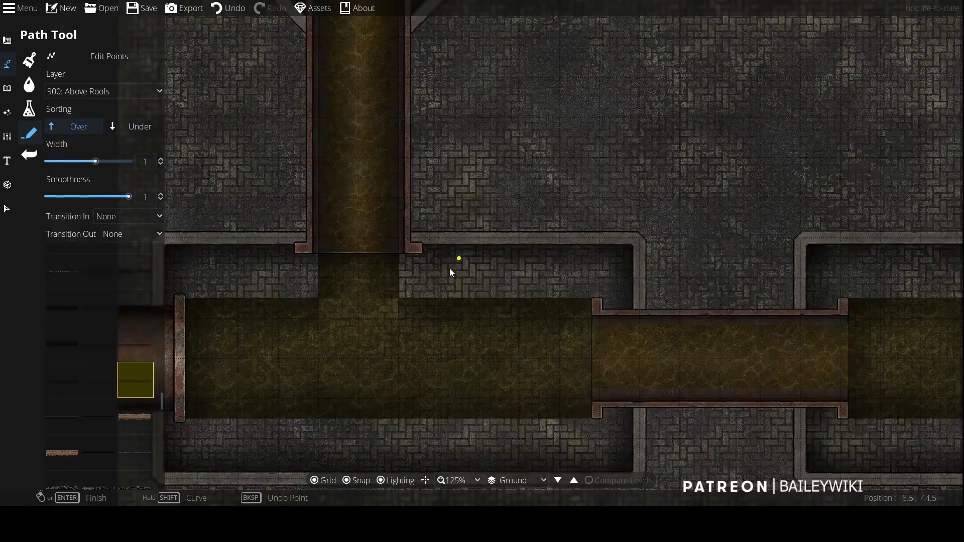
# Step: Outline the liquid in the southwest and middle southern basins with a thin dark path on layer 100: User Layer 1
pyautogui.scroll(1, 441, 261)
pyautogui.scroll(-2, 441, 260)
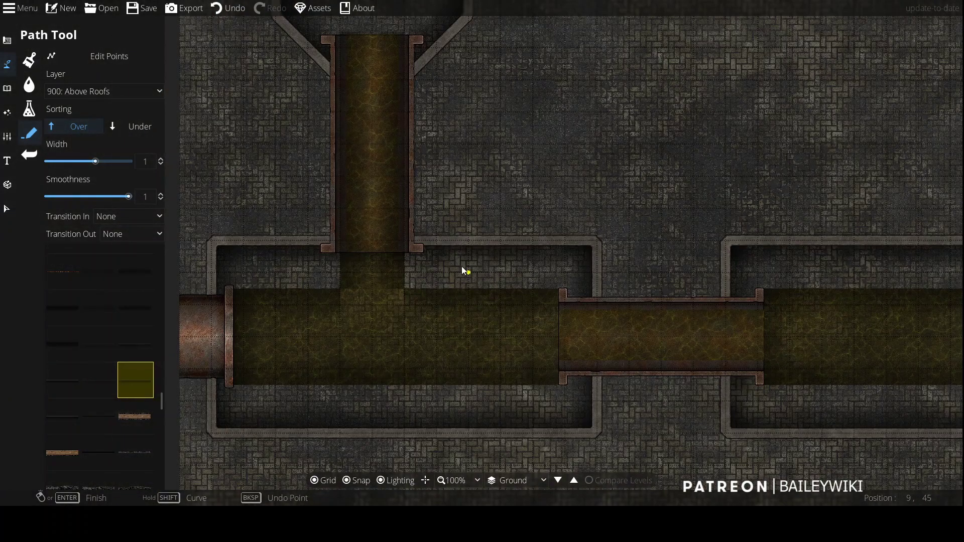
pyautogui.press('d')
pyautogui.press('s')
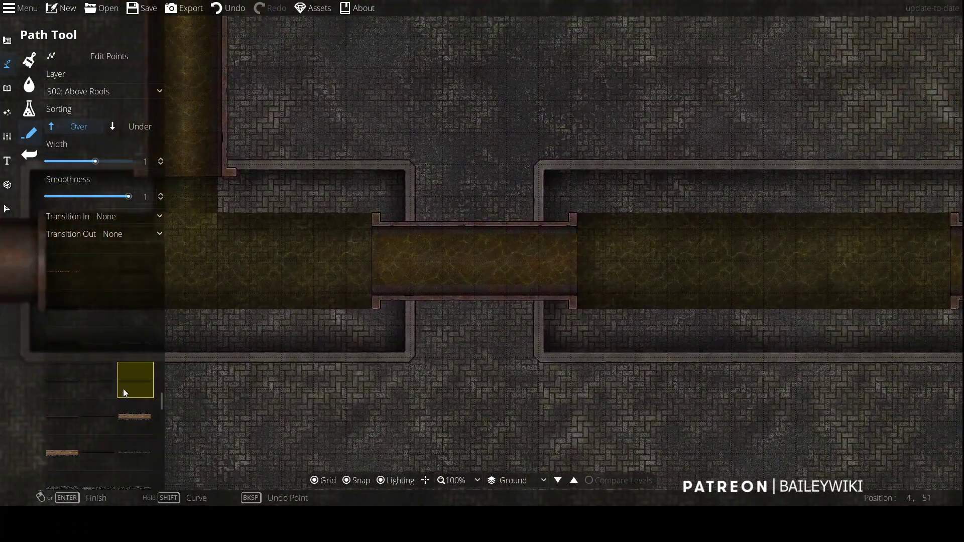
pyautogui.click(135, 343)
pyautogui.click(101, 91)
pyautogui.click(114, 183)
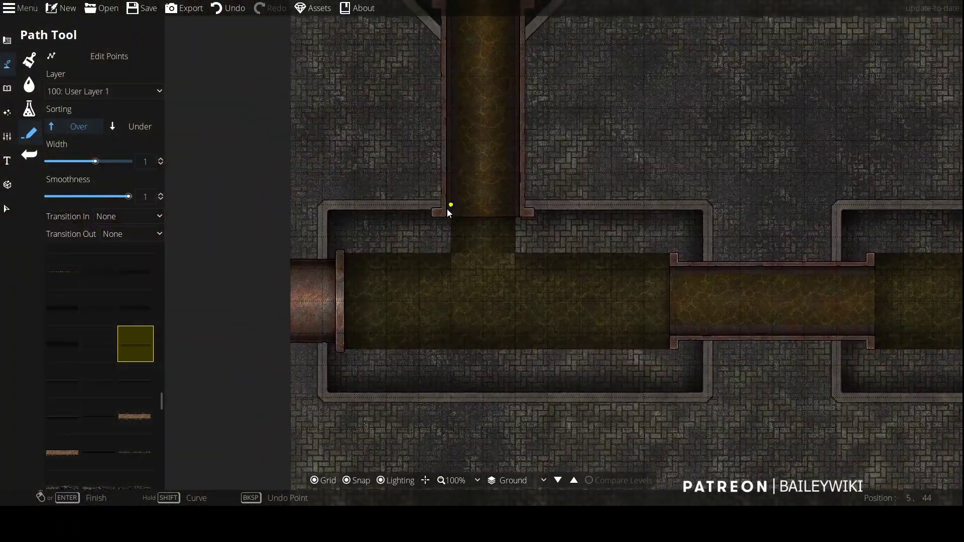
pyautogui.press('w')
pyautogui.scroll(-1, 370, 234)
pyautogui.press('s')
pyautogui.press('d')
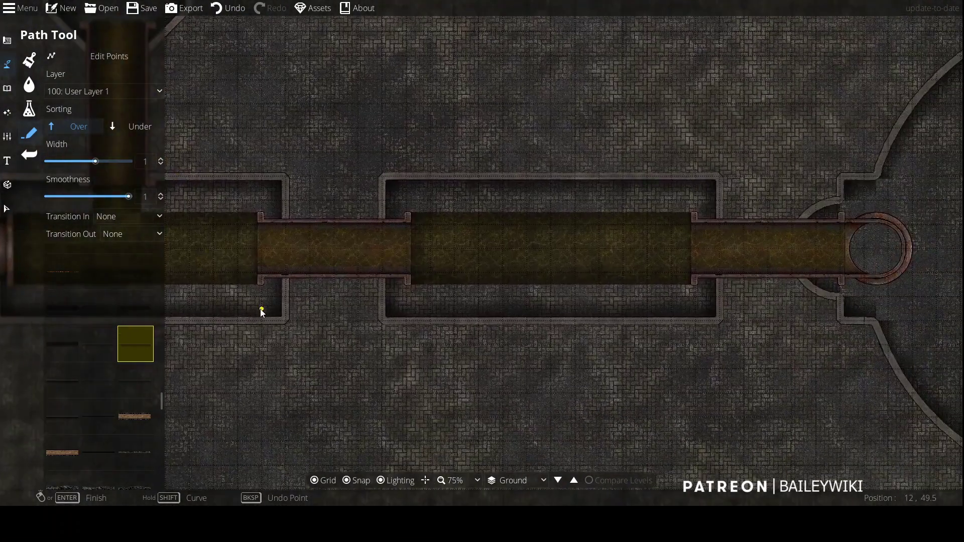
pyautogui.press('a')
pyautogui.scroll(-3, 154, 401)
pyautogui.press('a')
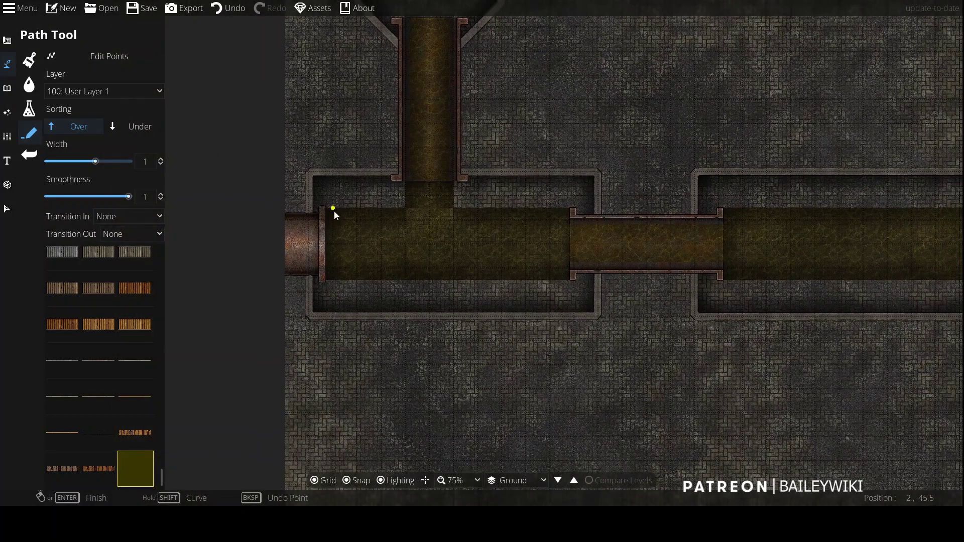
pyautogui.scroll(3, 406, 221)
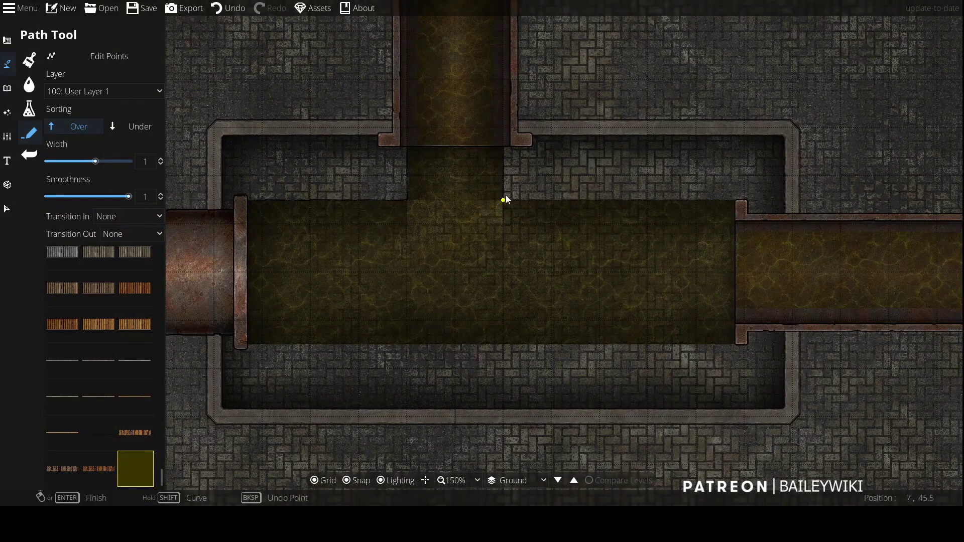
pyautogui.press('d')
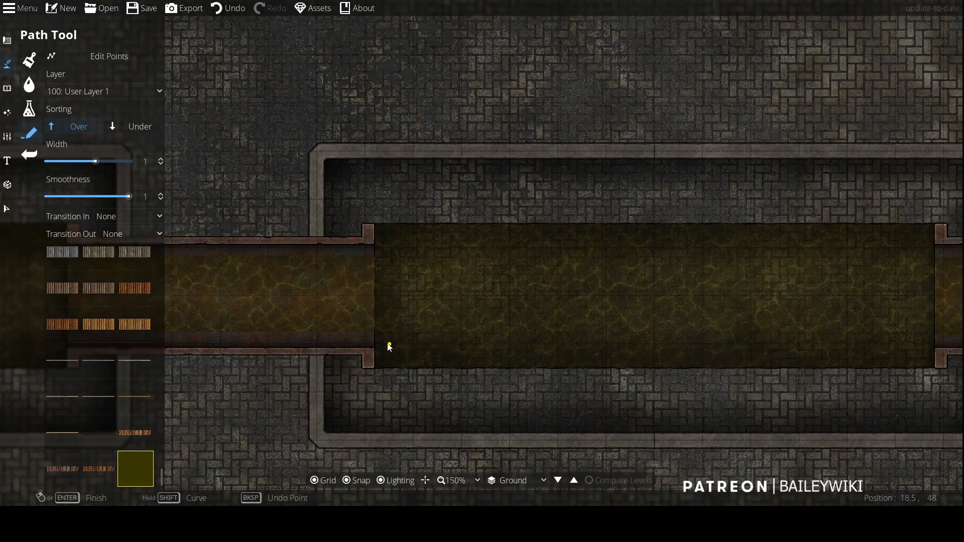
pyautogui.press('d')
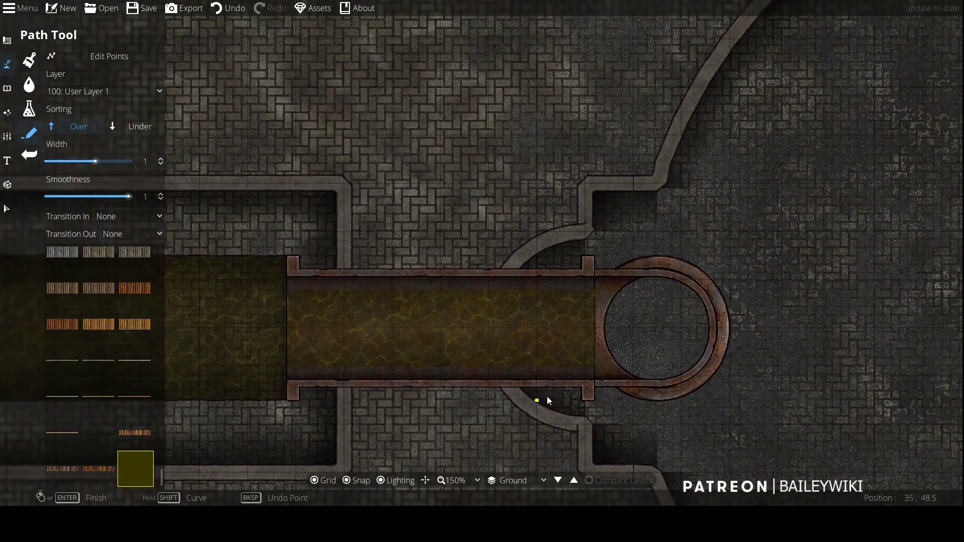
# Step: Browse the path styles and pick the white waterfall foam path
pyautogui.scroll(-3, 477, 398)
pyautogui.press('a')
pyautogui.moveTo(161, 481); pyautogui.dragTo(162, 435)
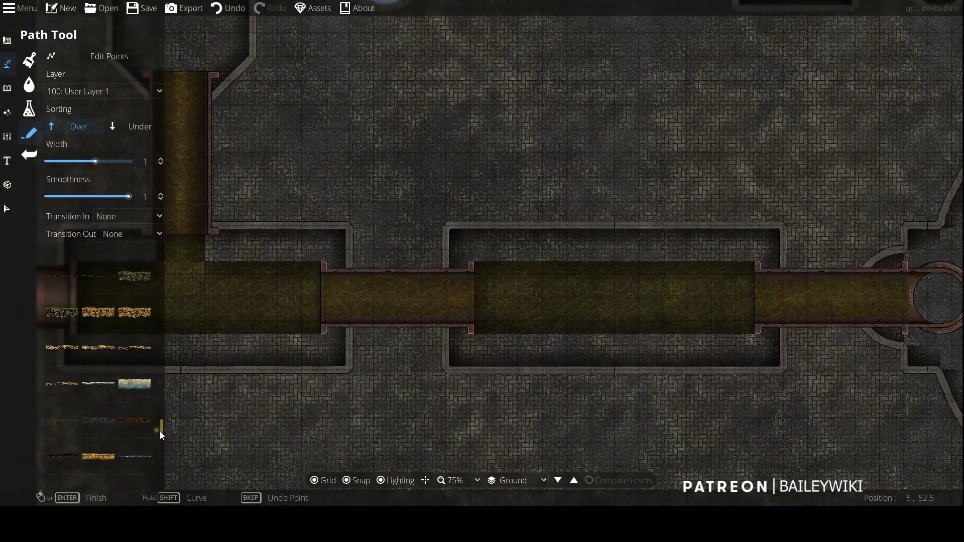
pyautogui.scroll(5, 101, 386)
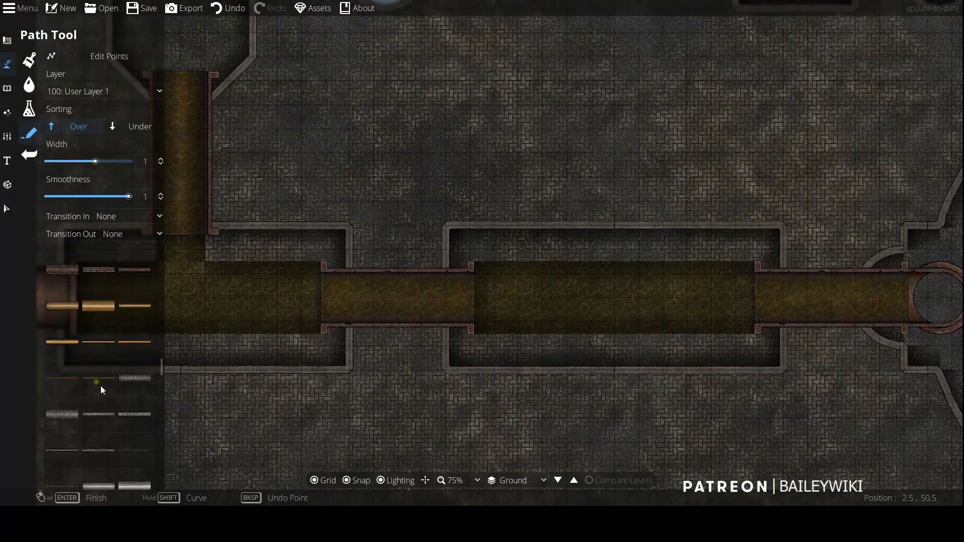
pyautogui.scroll(4, 103, 382)
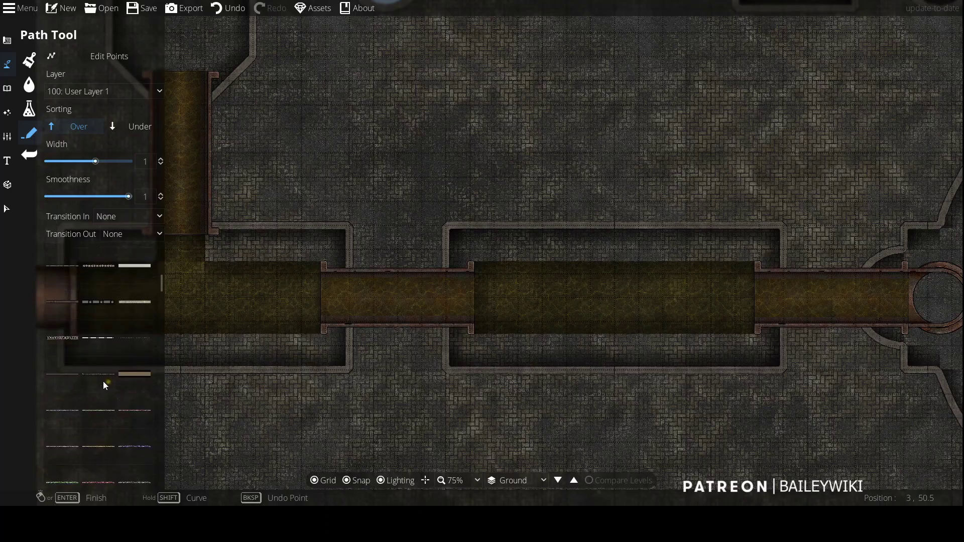
pyautogui.moveTo(161, 256); pyautogui.dragTo(167, 445)
# Step: Try drawing the waterfall foam across the pipe outlet into the middle southern basin, on layer 700: Above Walls at width 0.36
pyautogui.click(474, 332)
pyautogui.rightClick(471, 262)
pyautogui.hotkey('ctrl', 'z')
pyautogui.click(103, 91)
pyautogui.click(81, 287)
pyautogui.click(470, 273)
pyautogui.rightClick(472, 333)
pyautogui.scroll(1, 473, 334)
pyautogui.scroll(1, 472, 334)
pyautogui.hotkey('ctrl', 'z')
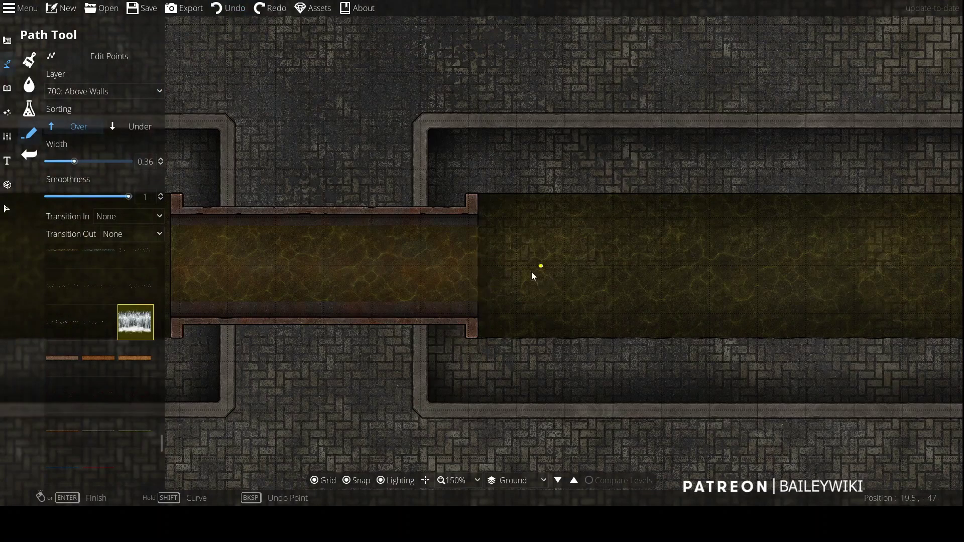
# Step: Set the foam path to layer 900: Above Roofs and width 0.18, and try it across the pipe outlet with snapping off
pyautogui.scroll(1, 541, 284)
pyautogui.click(103, 91)
pyautogui.click(81, 305)
pyautogui.click(401, 306)
pyautogui.rightClick(400, 305)
pyautogui.hotkey('ctrl', 'z')
# Step: Set the foam path's transitions in and out to Fade and try it across the pipe outlet
pyautogui.click(119, 217)
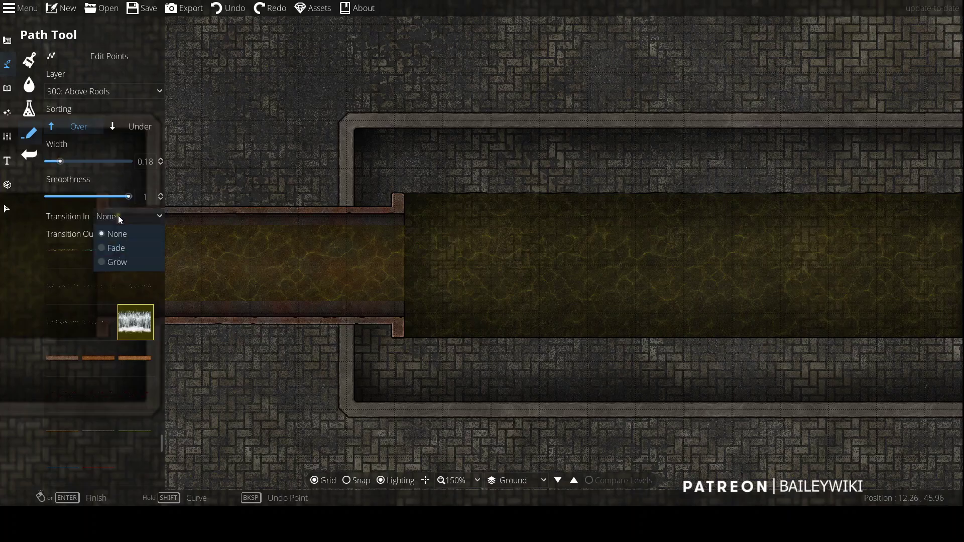
pyautogui.click(122, 266)
pyautogui.click(399, 230)
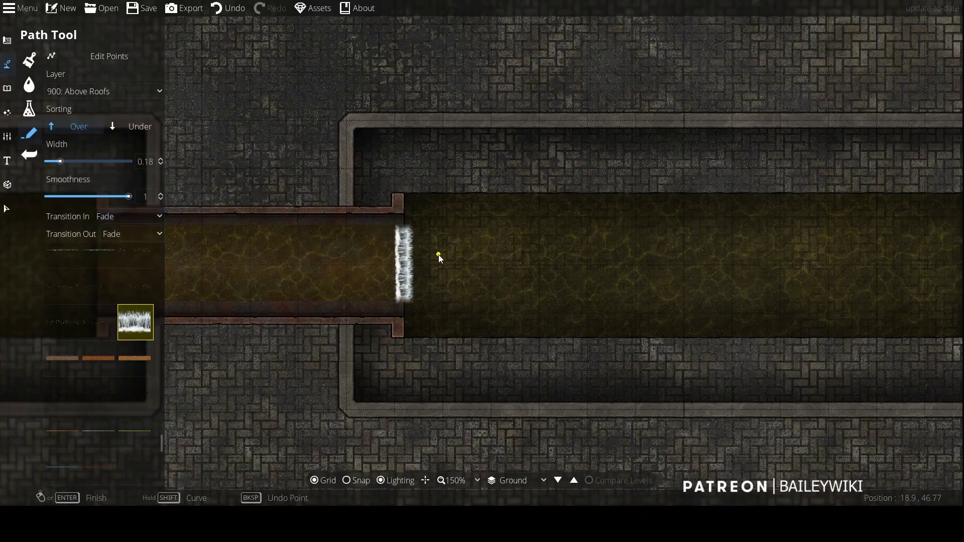
pyautogui.hotkey('ctrl', 'z')
# Step: Try drawing the faded foam path just outside the pipe outlet into the middle southern basin, and undo it
pyautogui.scroll(3, 442, 239)
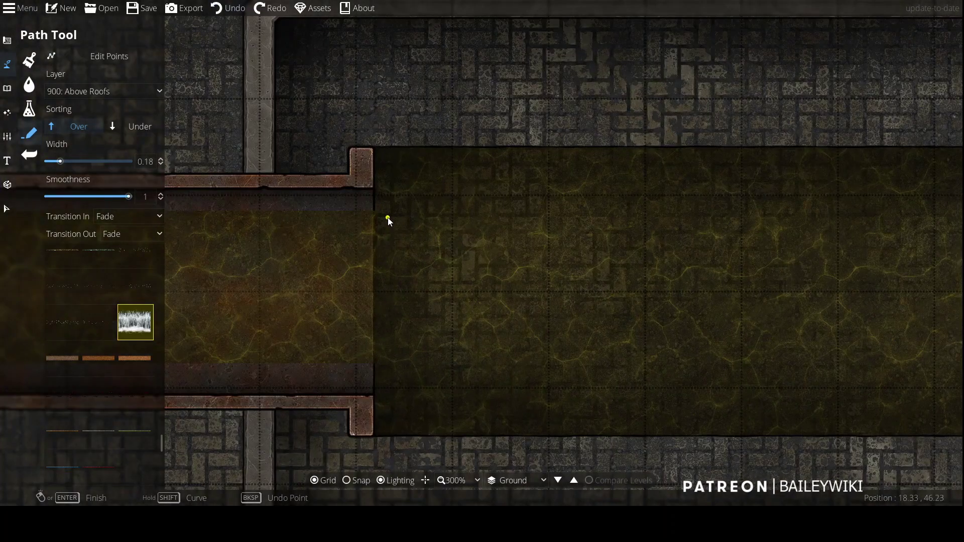
pyautogui.click(387, 218)
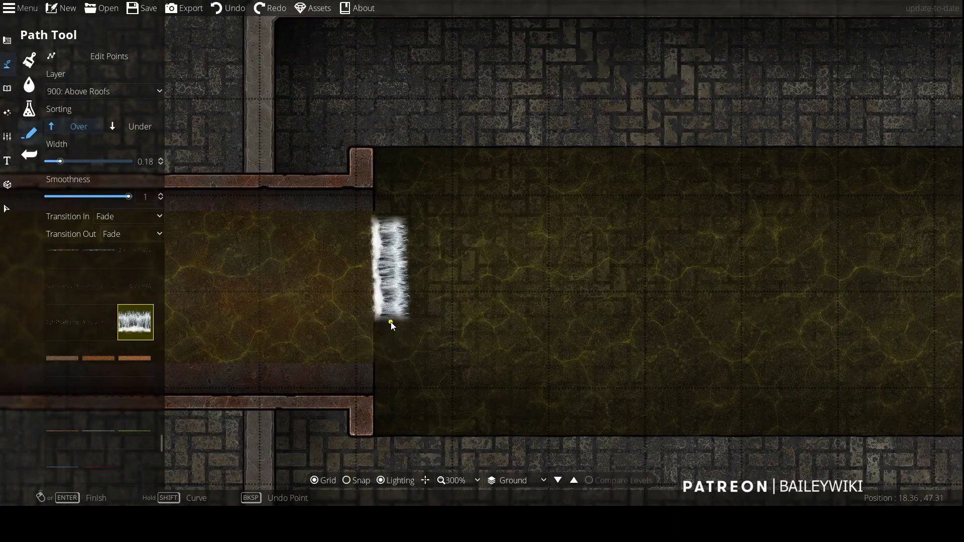
pyautogui.rightClick(385, 362)
pyautogui.scroll(-5, 463, 259)
pyautogui.scroll(8, 452, 281)
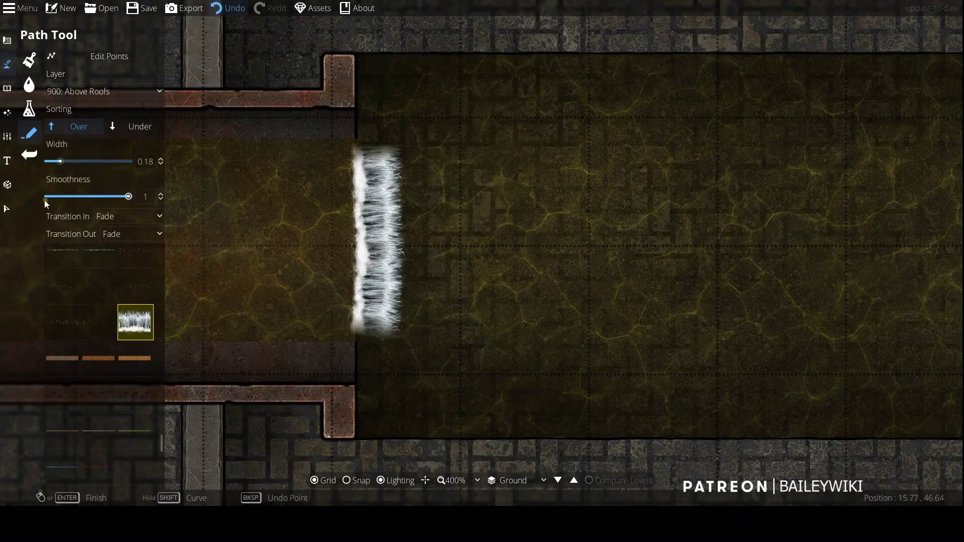
pyautogui.hotkey('ctrl', 'z')
# Step: Reduce the foam path's width to 0.14 and try a version across the pipe outlet, undoing that foam
pyautogui.click(57, 161)
pyautogui.click(354, 141)
pyautogui.click(355, 345)
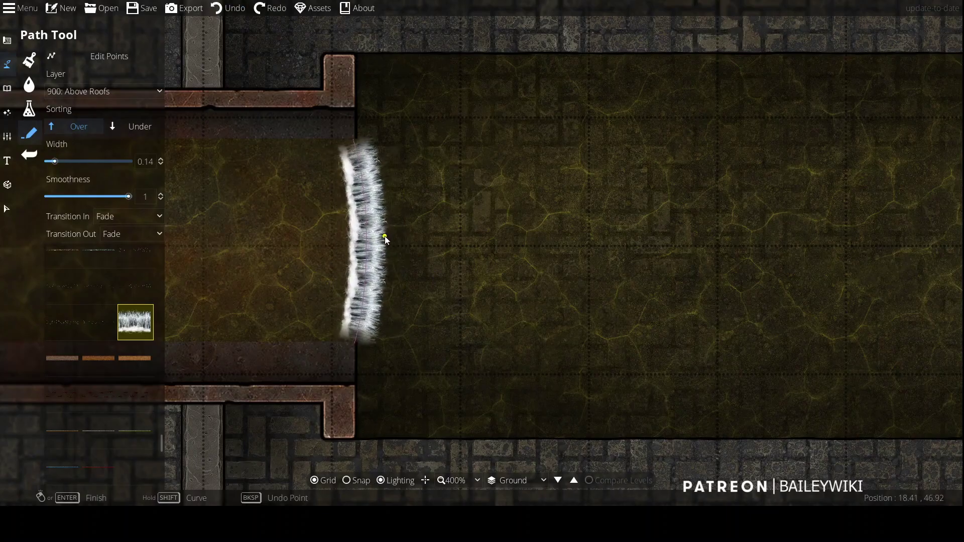
pyautogui.rightClick(384, 237)
pyautogui.scroll(-6, 384, 237)
pyautogui.moveTo(423, 250); pyautogui.dragTo(446, 345)
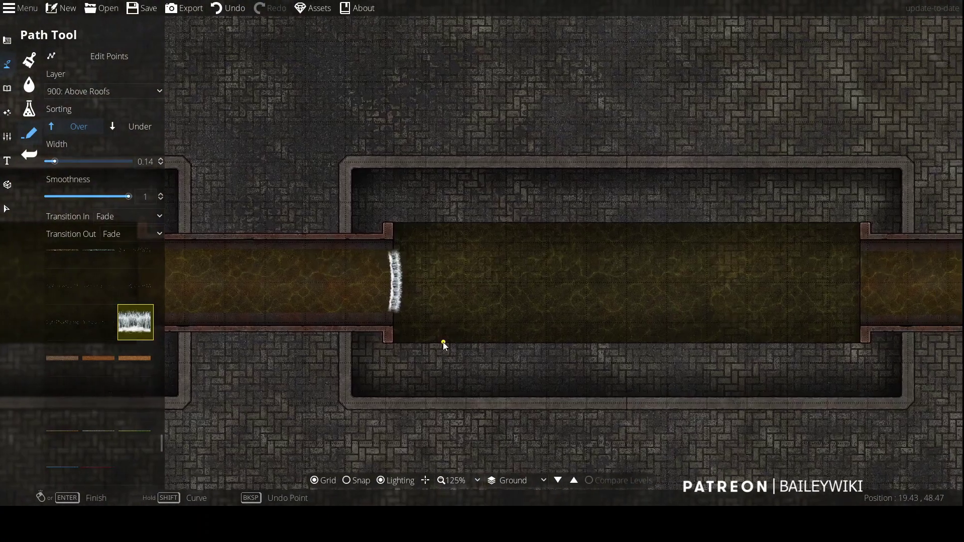
pyautogui.scroll(5, 442, 322)
pyautogui.hotkey('ctrl', 'z')
# Step: Draw the waterfall foam as a straight strip just past the pipe outlet into the middle southern basin, replacing a first attempt
pyautogui.click(329, 153)
pyautogui.click(338, 301)
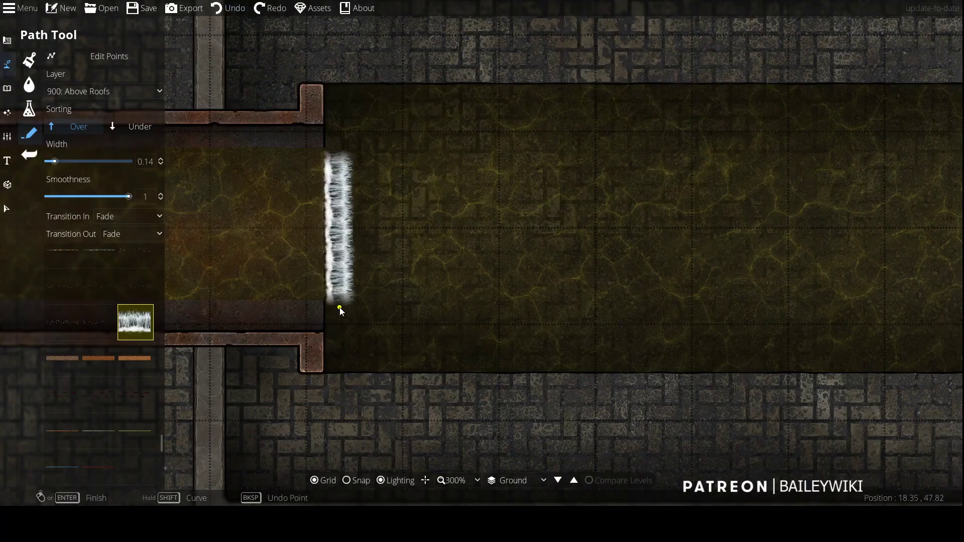
pyautogui.rightClick(336, 212)
pyautogui.hotkey('ctrl', 'z')
pyautogui.click(333, 155)
pyautogui.click(333, 303)
pyautogui.rightClick(345, 207)
pyautogui.scroll(-6, 482, 249)
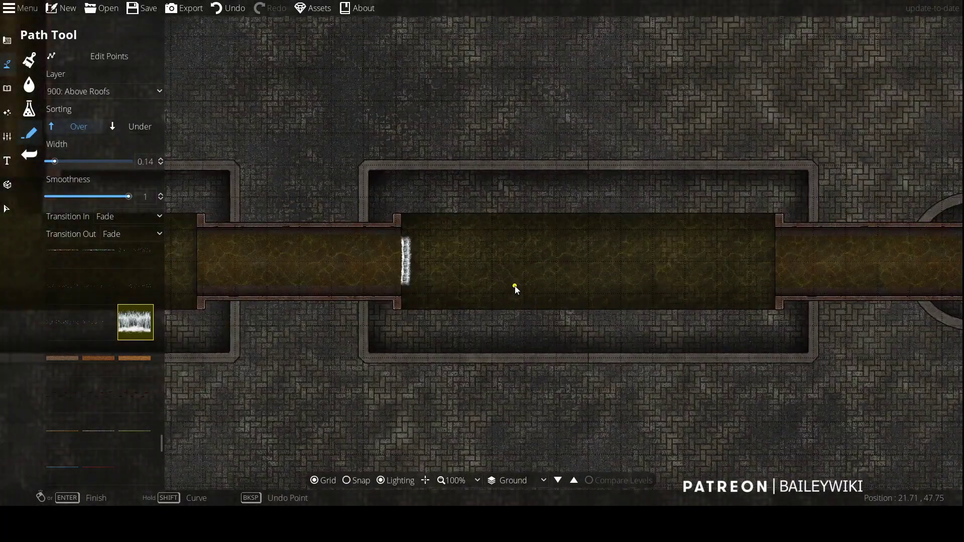
# Step: Delete the light blue fill from the small round basin east of the octagonal basin
pyautogui.moveTo(353, 301); pyautogui.dragTo(492, 297)
pyautogui.moveTo(262, 300); pyautogui.dragTo(376, 328)
pyautogui.click(7, 211)
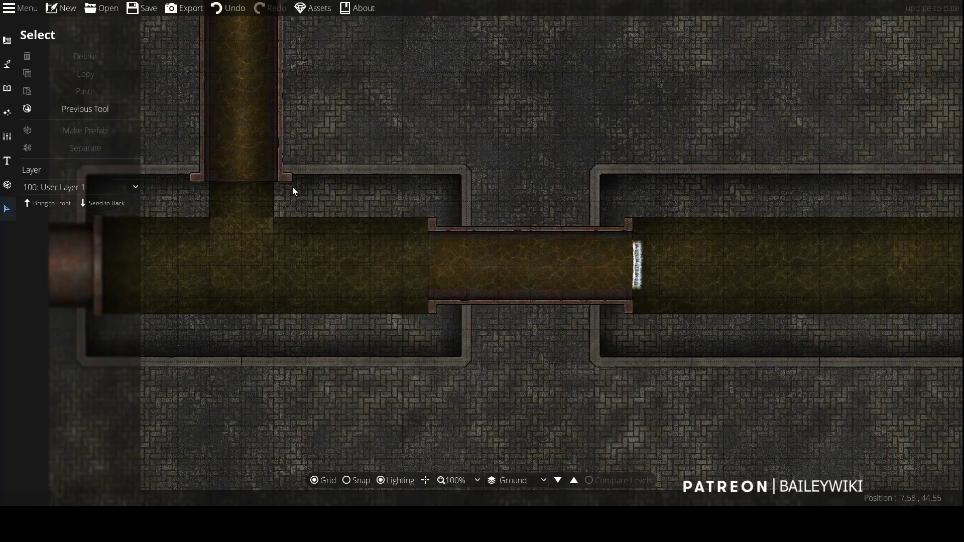
pyautogui.scroll(-3, 565, 385)
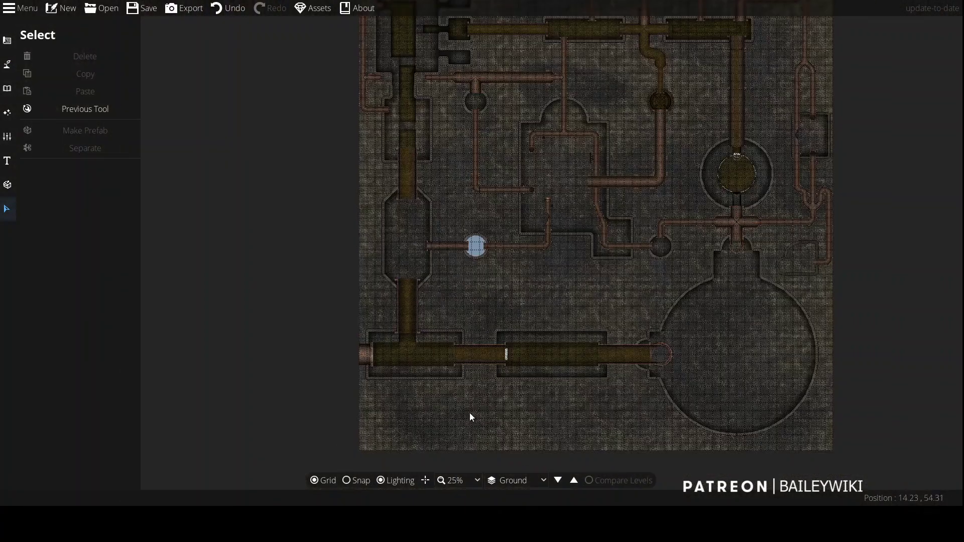
pyautogui.scroll(5, 576, 384)
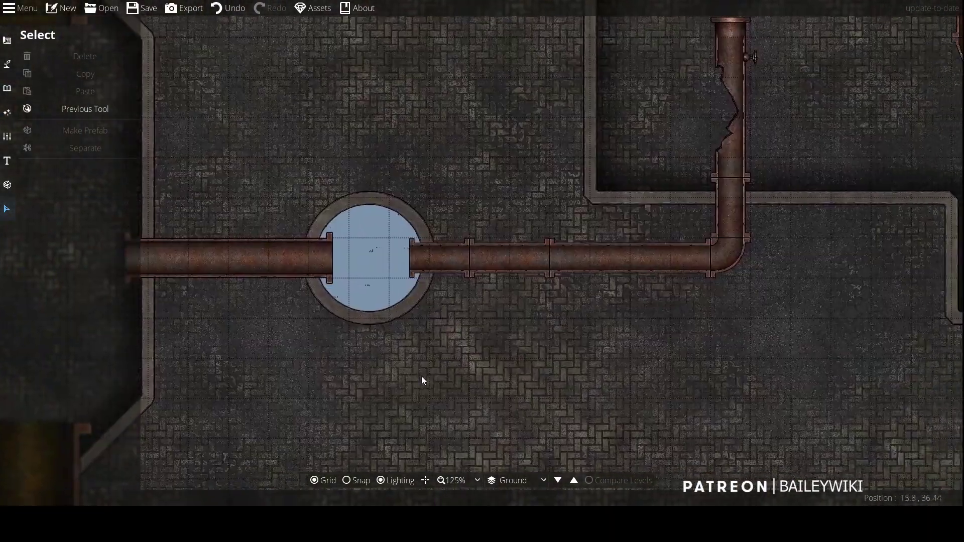
pyautogui.press('Delete')
# Step: Shade the inside of the small round basin with the dark shadow path on layer 200: User Layer 2 at width 1
pyautogui.click(7, 64)
pyautogui.click(70, 131)
pyautogui.click(126, 91)
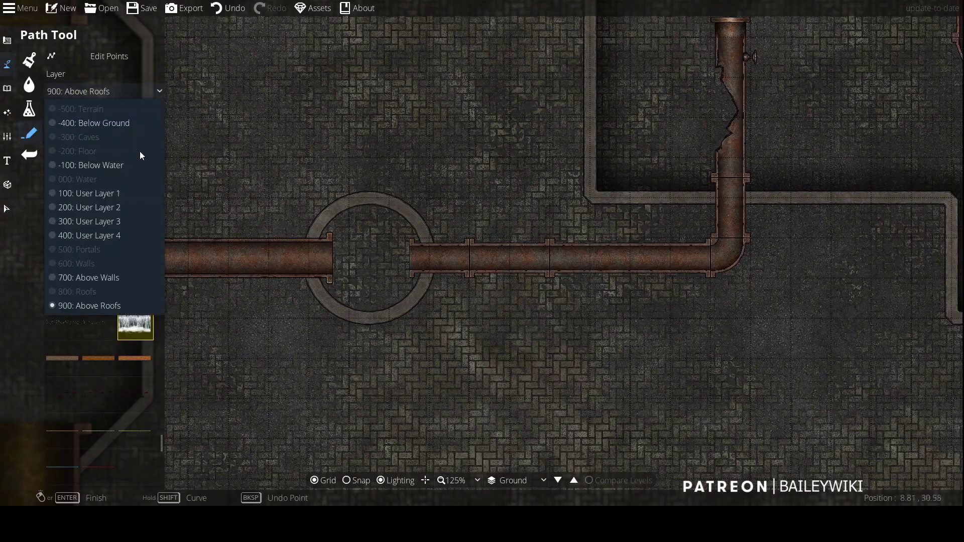
pyautogui.click(128, 207)
pyautogui.moveTo(161, 441); pyautogui.dragTo(160, 403)
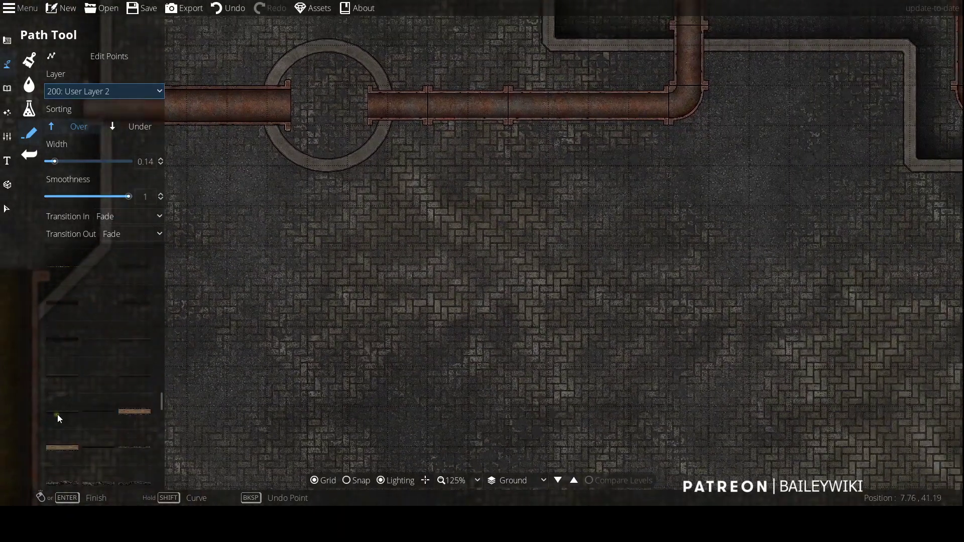
pyautogui.click(59, 414)
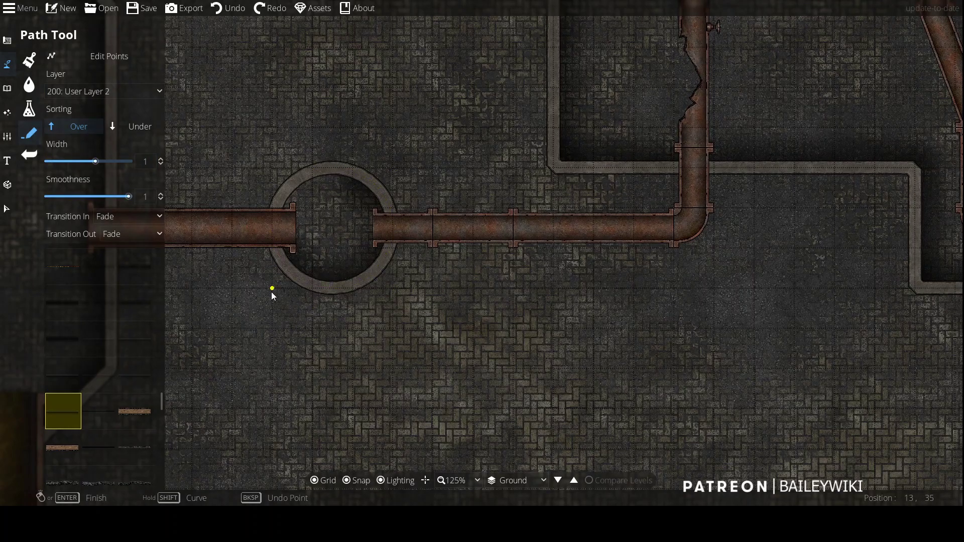
# Step: Switch to the Wall Tool and check the wall colour it is set to
pyautogui.scroll(-5, 422, 228)
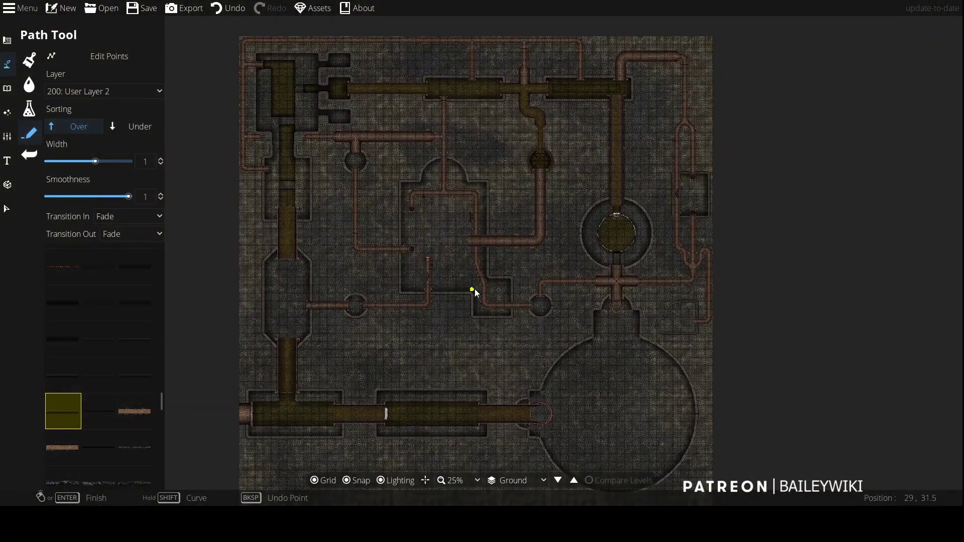
pyautogui.scroll(6, 616, 176)
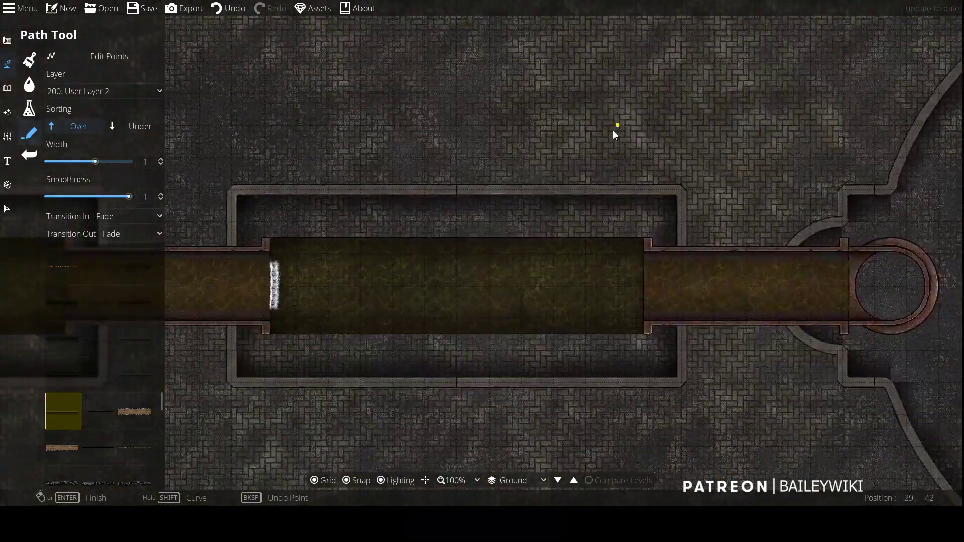
pyautogui.scroll(-3, 616, 135)
pyautogui.scroll(3, 628, 158)
pyautogui.moveTo(744, 327); pyautogui.dragTo(584, 345)
pyautogui.click(7, 42)
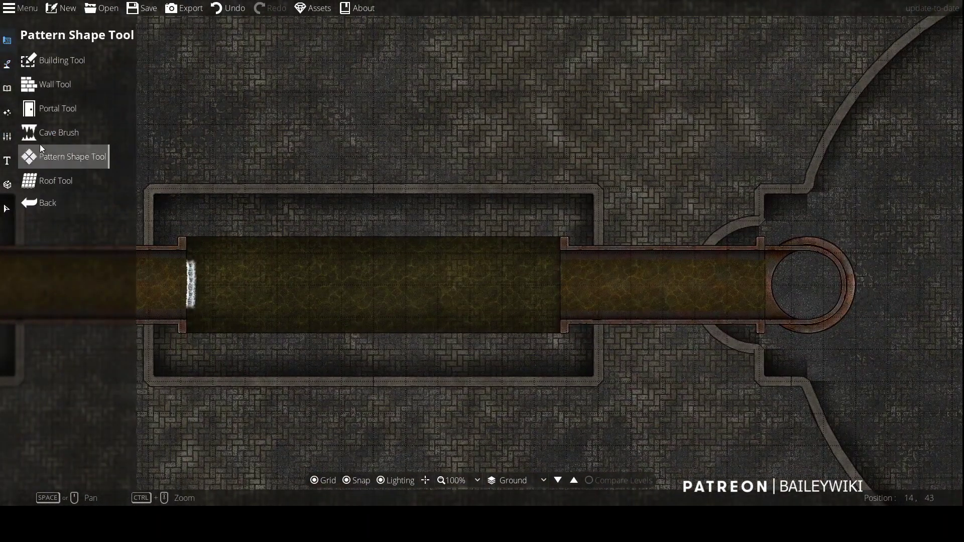
pyautogui.click(53, 85)
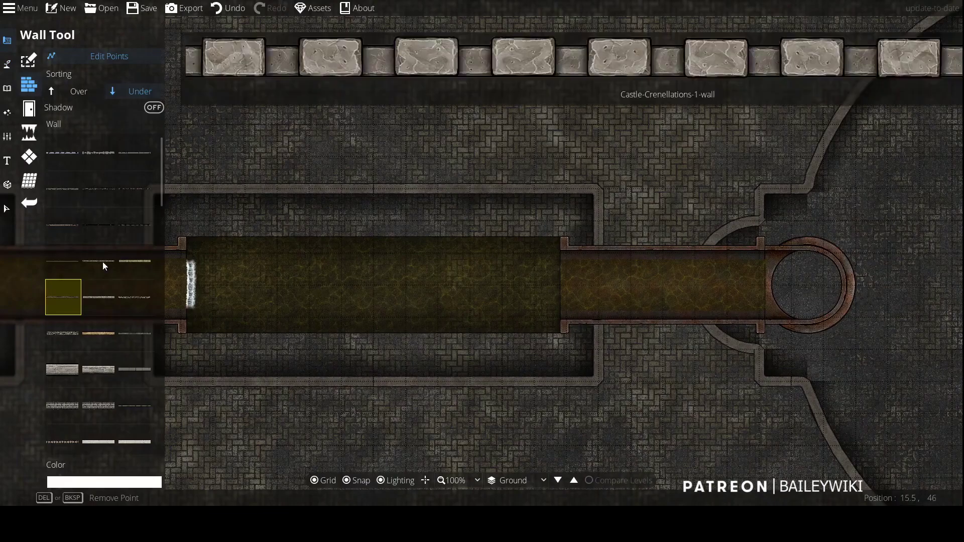
pyautogui.click(142, 483)
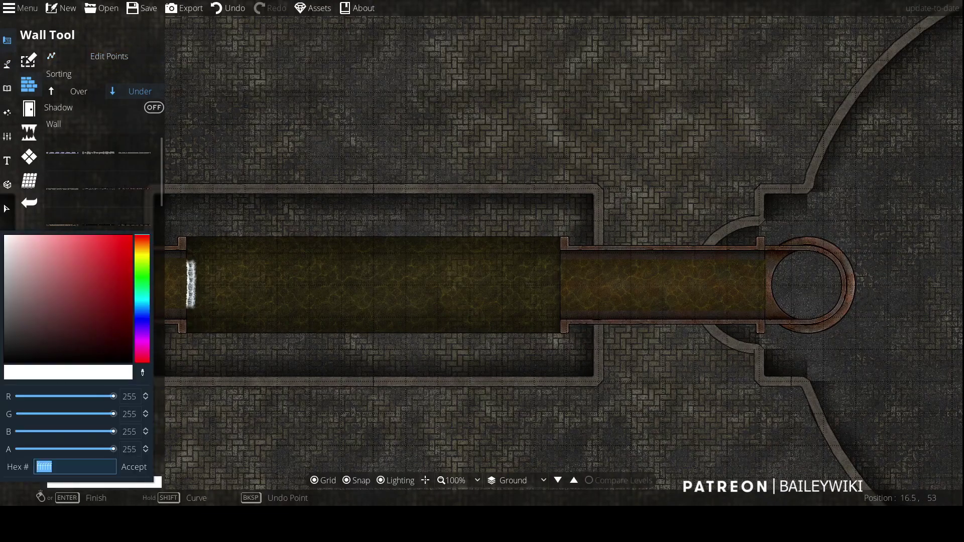
pyautogui.click(133, 467)
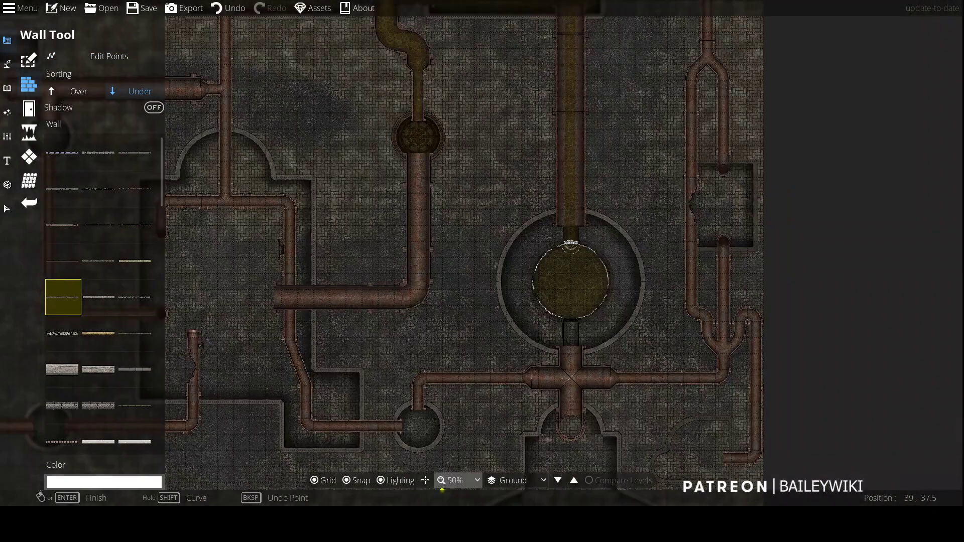
# Step: Copy the colour 868aa9 from the brick rim of the round liquid pool and apply it to the Wall Tool
pyautogui.scroll(5, 602, 292)
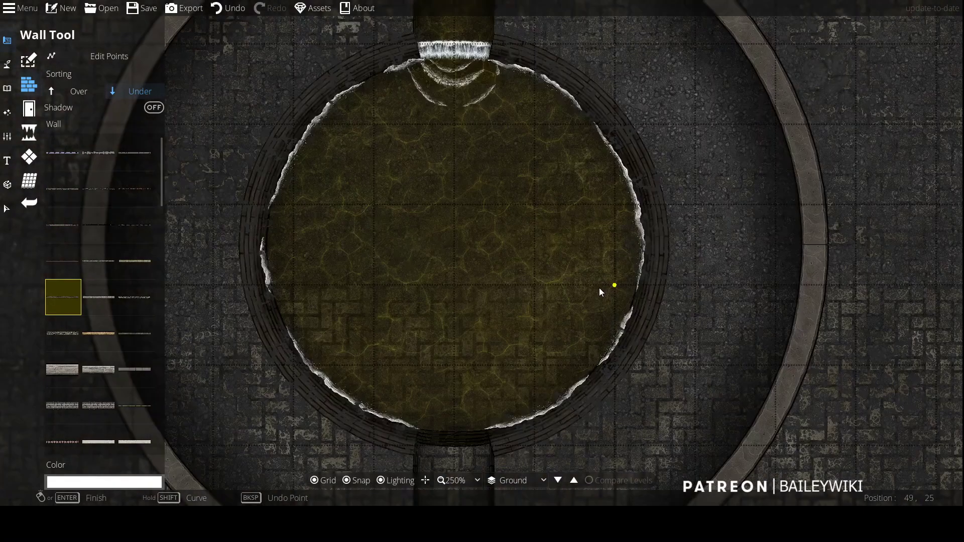
pyautogui.click(5, 217)
pyautogui.click(635, 171)
pyautogui.click(122, 464)
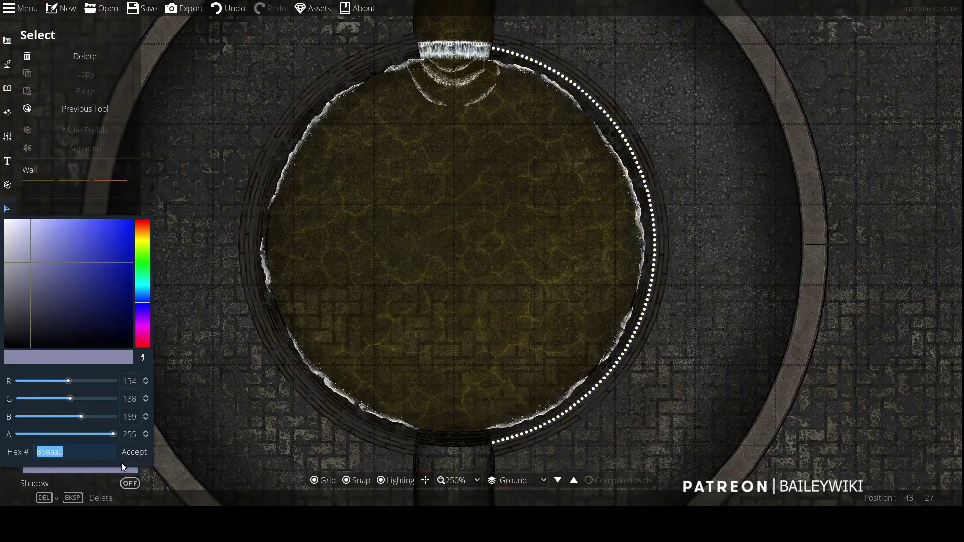
pyautogui.hotkey('ctrl', 'c')
pyautogui.click(134, 452)
pyautogui.scroll(-3, 365, 335)
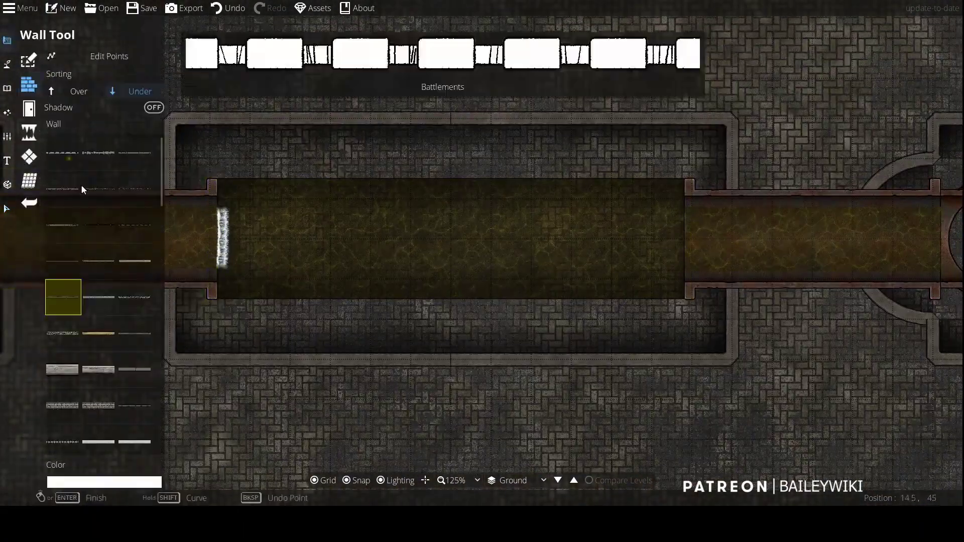
pyautogui.click(134, 483)
pyautogui.hotkey('ctrl', 'v')
pyautogui.click(134, 467)
# Step: Draw straight brick walls along the north and south edges of the middle southern basin's liquid
pyautogui.click(210, 179)
pyautogui.click(692, 178)
pyautogui.rightClick(692, 177)
pyautogui.hotkey('ctrl', 'z')
pyautogui.click(693, 299)
pyautogui.click(216, 304)
pyautogui.rightClick(218, 305)
pyautogui.click(692, 179)
pyautogui.rightClick(691, 179)
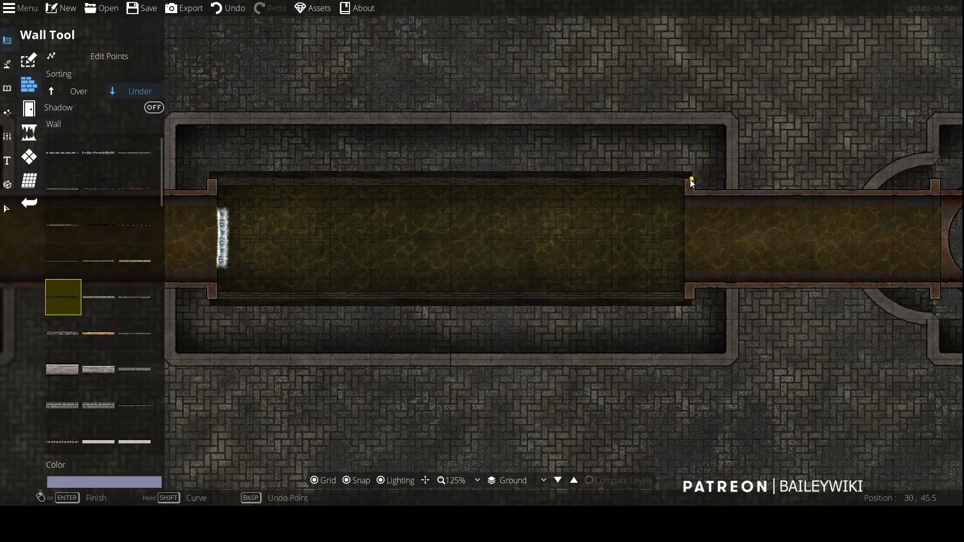
# Step: Undo the two straight brick walls at the middle southern basin
pyautogui.scroll(3, 458, 226)
pyautogui.scroll(-3, 636, 218)
pyautogui.scroll(5, 552, 216)
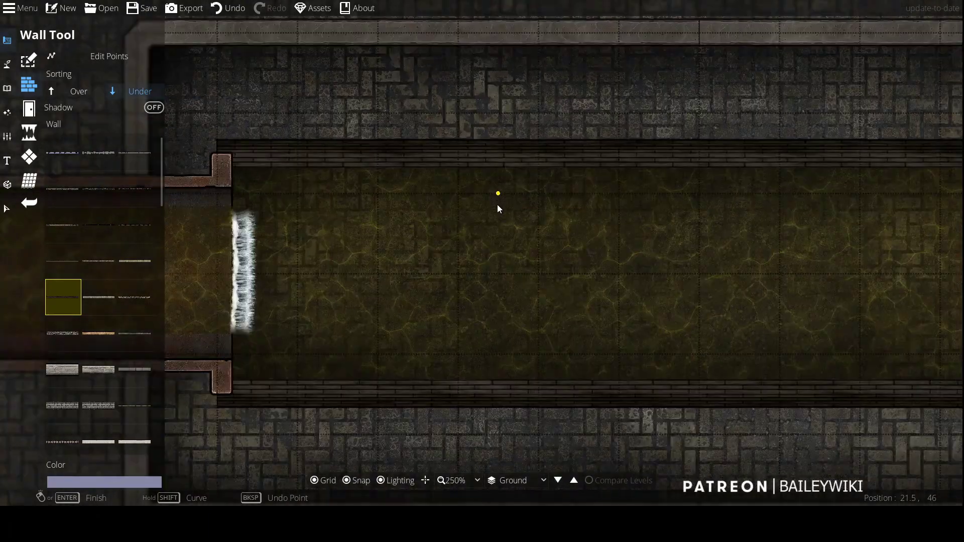
pyautogui.hotkey('ctrl', 'z')
pyautogui.hotkey('ctrl', 'z')
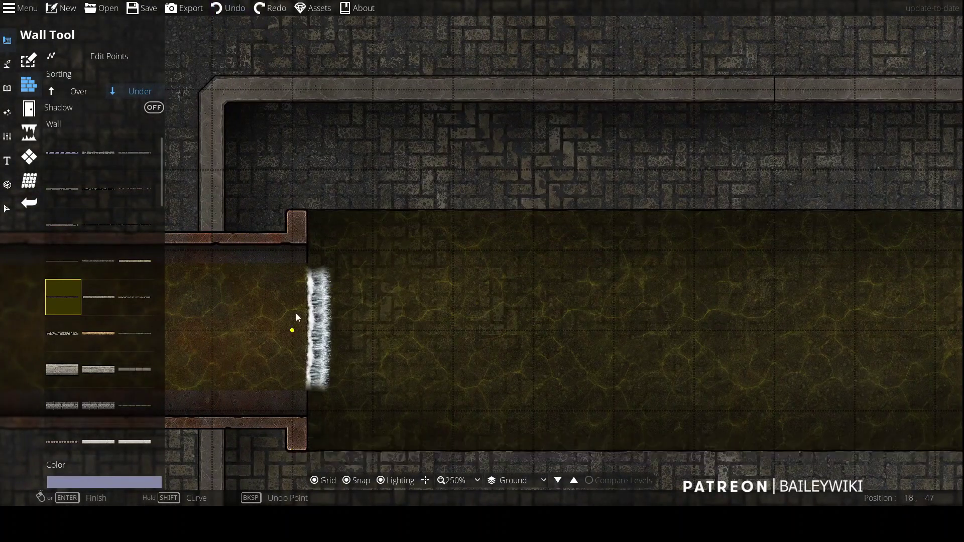
# Step: Draw brick walls along both long edges of the middle southern basin's liquid, with ends angled around the pipe flanges
pyautogui.click(301, 208)
pyautogui.moveTo(799, 214); pyautogui.dragTo(356, 186)
pyautogui.click(814, 182)
pyautogui.click(816, 217)
pyautogui.rightClick(817, 216)
pyautogui.moveTo(581, 284)
pyautogui.mouseDown()
pyautogui.moveTo(960, 263)
pyautogui.moveTo(655, 51)
pyautogui.mouseUp()
pyautogui.click(889, 188)
pyautogui.moveTo(210, 271); pyautogui.dragTo(831, 292)
pyautogui.click(560, 212)
pyautogui.rightClick(559, 212)
pyautogui.moveTo(759, 146); pyautogui.dragTo(513, 245)
pyautogui.scroll(-5, 518, 247)
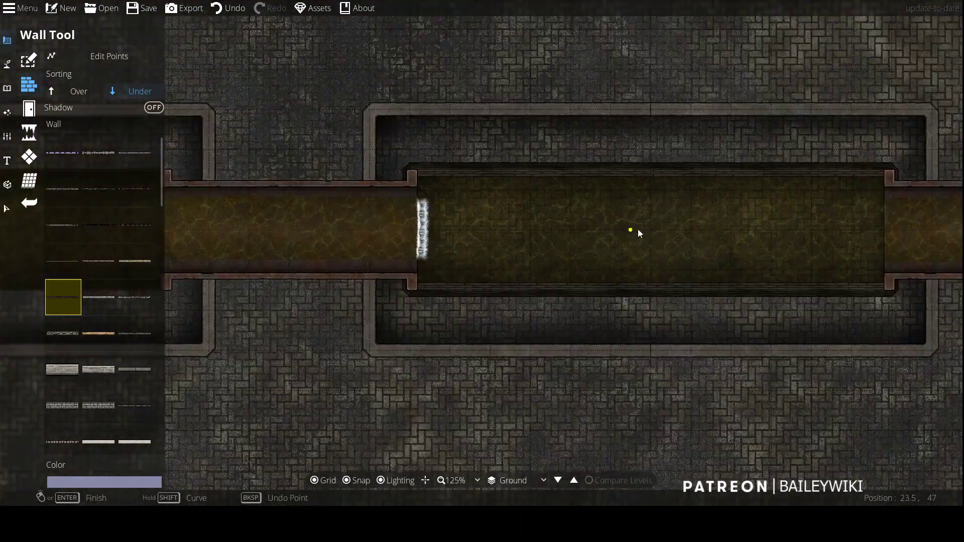
# Step: Redraw the brick wall along the north edge of the middle southern basin's liquid
pyautogui.scroll(3, 577, 282)
pyautogui.scroll(-3, 482, 217)
pyautogui.scroll(3, 382, 217)
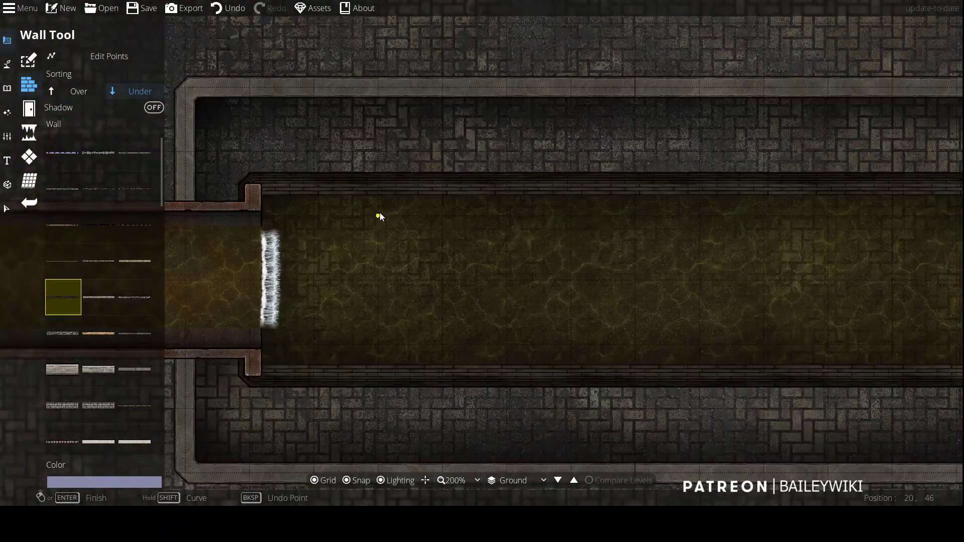
pyautogui.scroll(-3, 251, 370)
pyautogui.scroll(3, 566, 405)
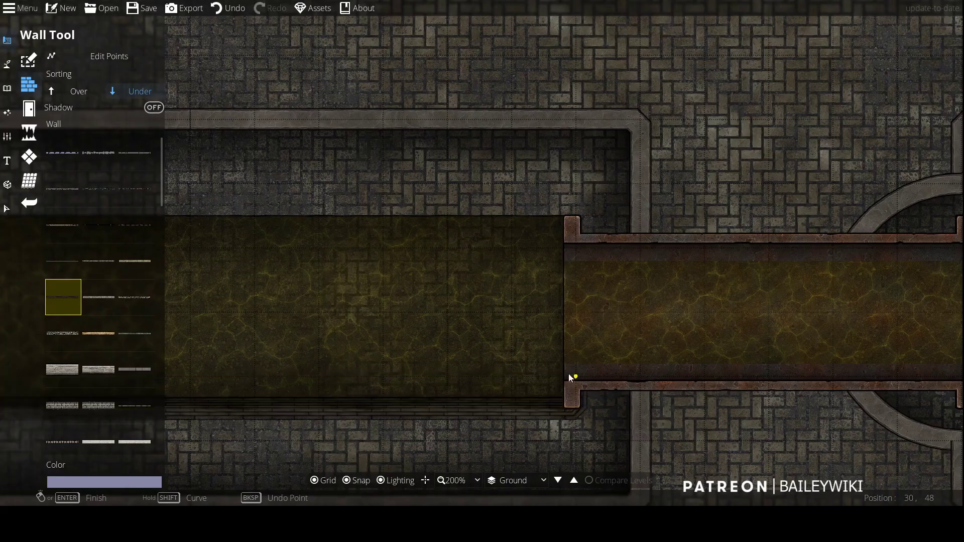
pyautogui.press('Return')
pyautogui.click(522, 251)
# Step: Edge the southwest basin's liquid with brick walls along its south side and both northern stretches up to the inlet pipe
pyautogui.scroll(-3, 582, 321)
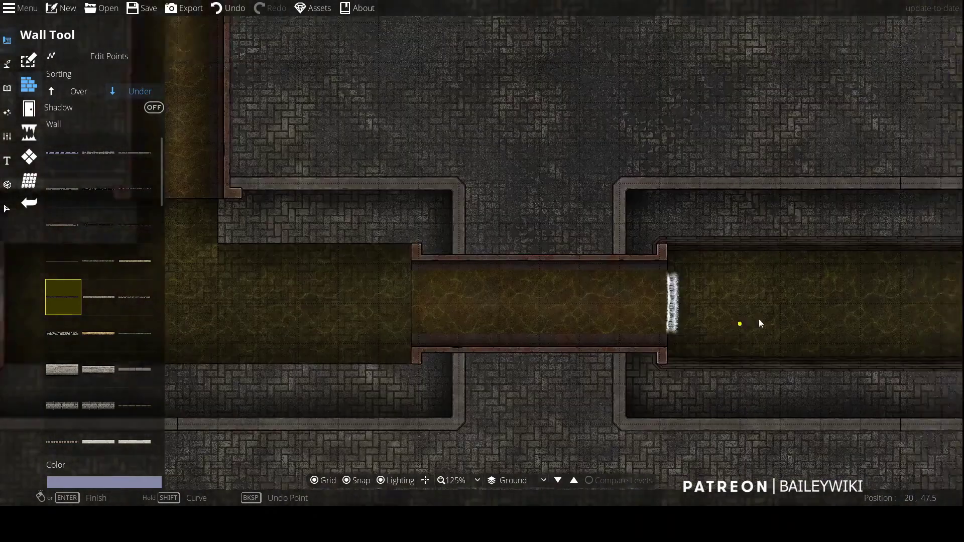
pyautogui.scroll(1, 504, 306)
pyautogui.click(737, 364)
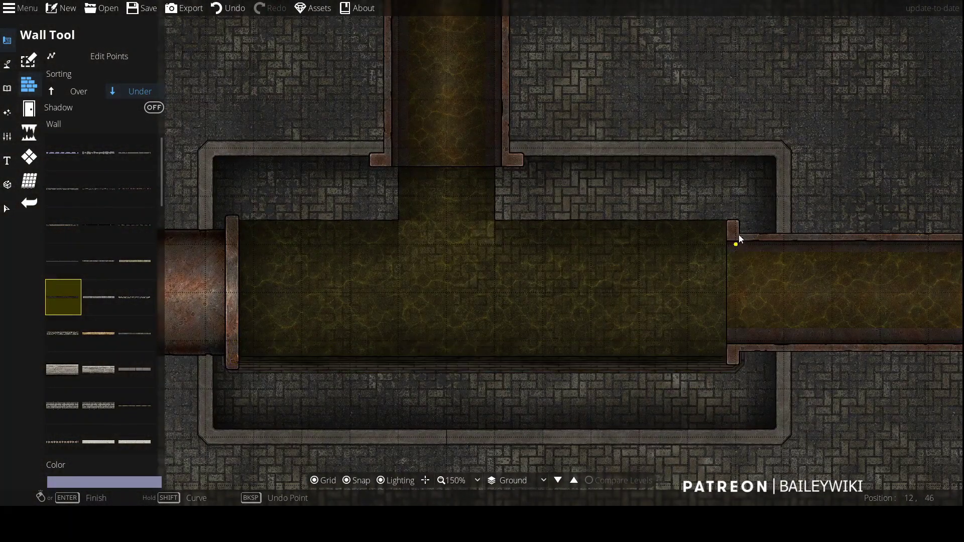
pyautogui.click(500, 155)
pyautogui.press('Return')
pyautogui.click(232, 220)
pyautogui.press('Return')
# Step: Try drawing a U-shaped brick wall from the north pipe into the octagonal western basin
pyautogui.press('Left')
pyautogui.press('Up')
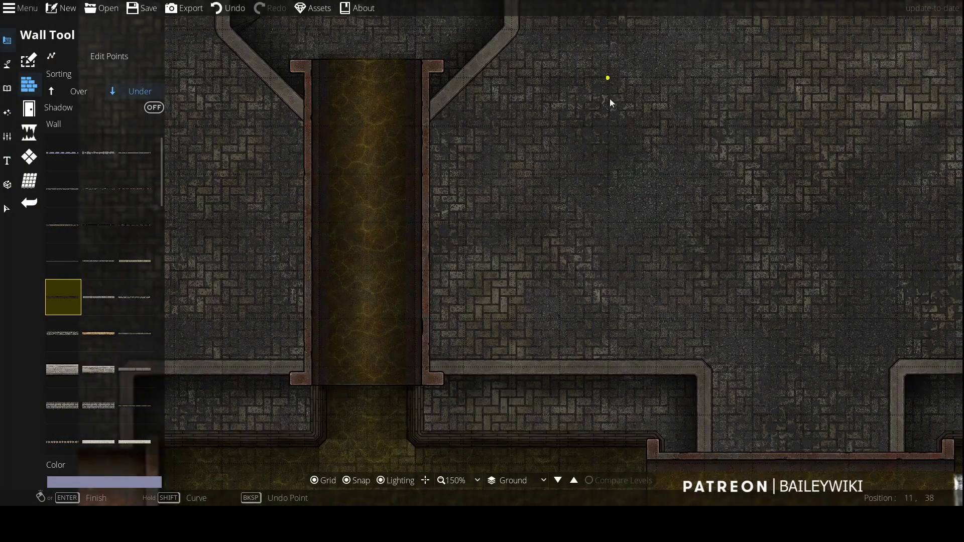
pyautogui.scroll(-2, 611, 91)
pyautogui.press('Up')
pyautogui.press('Right')
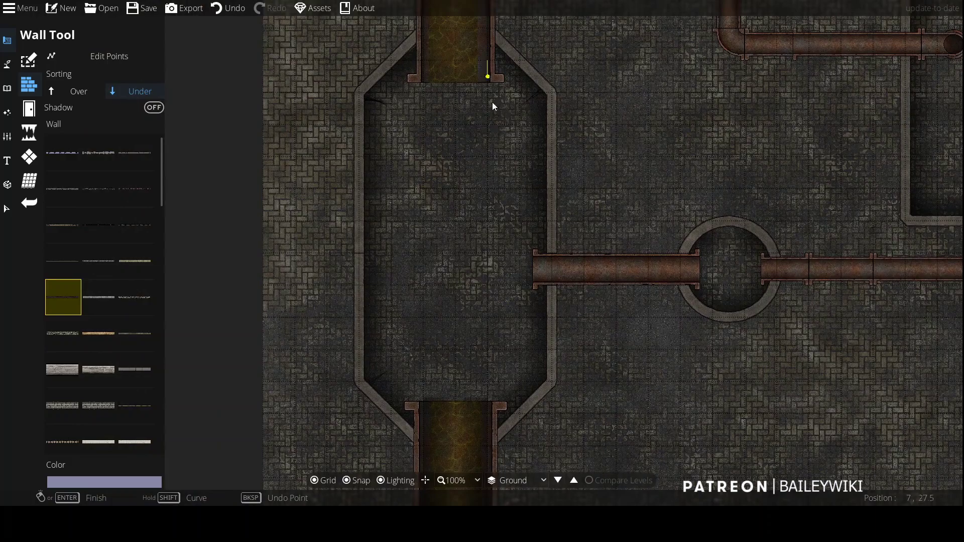
pyautogui.scroll(4, 486, 254)
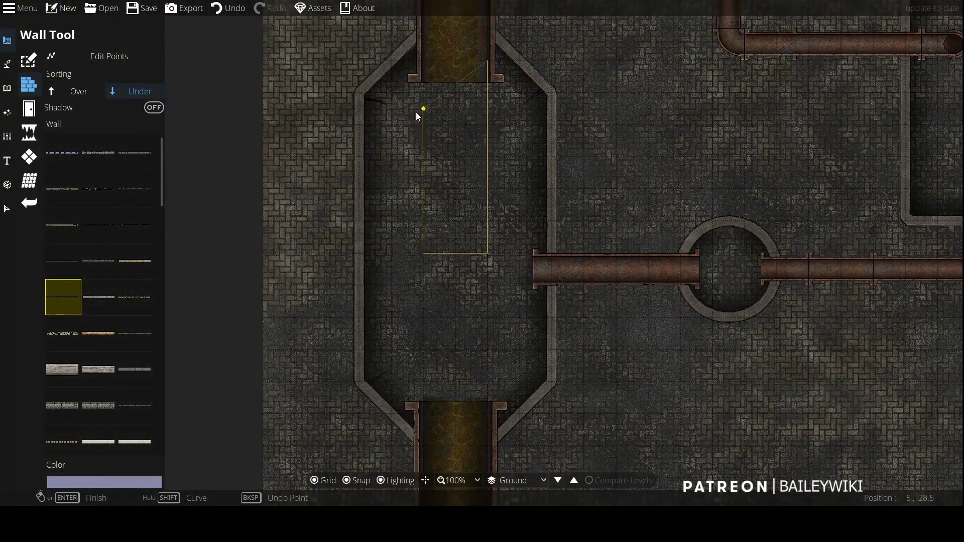
pyautogui.click(423, 61)
pyautogui.scroll(1, 463, 141)
pyautogui.hotkey('ctrl', 'z')
# Step: Draw brick walls along a channel running south from the octagonal basin's north pipe, with a branch to its east pipe
pyautogui.click(404, 21)
pyautogui.click(405, 310)
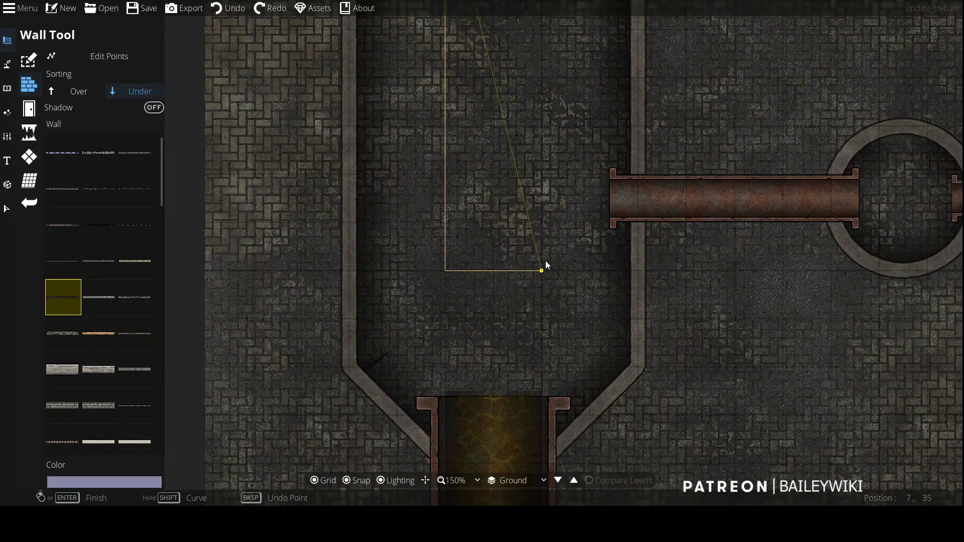
pyautogui.click(542, 271)
pyautogui.click(542, 222)
pyautogui.click(615, 223)
pyautogui.press('Return')
# Step: Draw a U-shaped brick wall around the short channel at the octagonal basin's south pipe
pyautogui.scroll(-5, 548, 177)
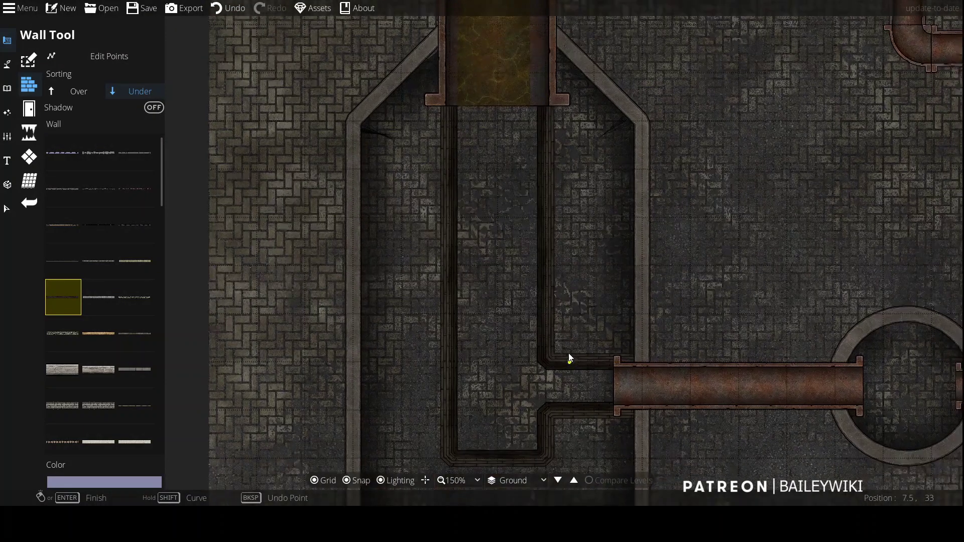
pyautogui.scroll(4, 569, 366)
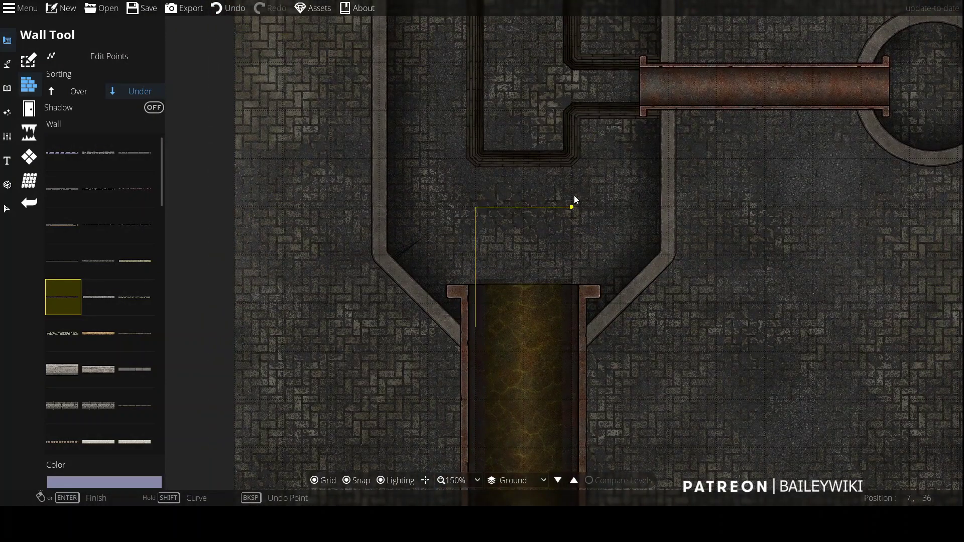
pyautogui.click(572, 327)
pyautogui.press('Return')
pyautogui.scroll(-1, 581, 223)
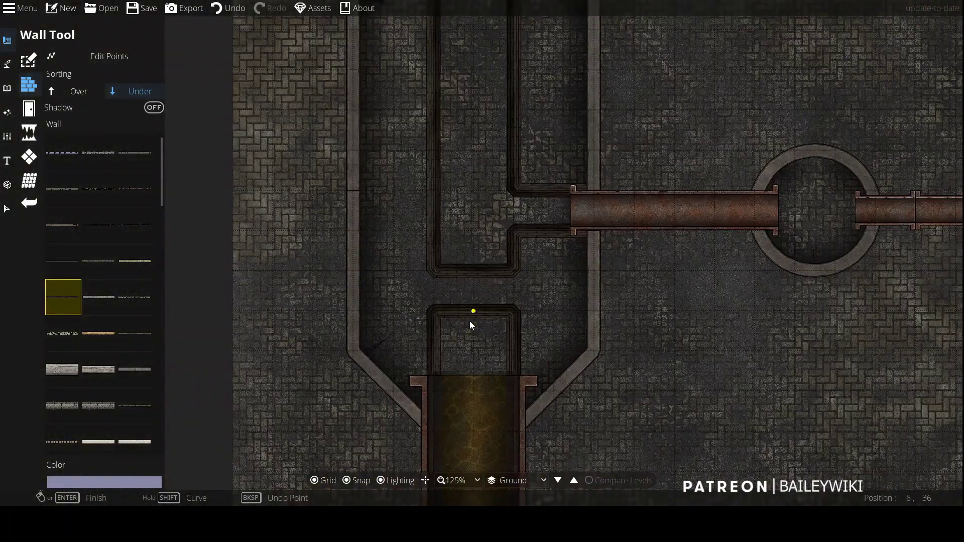
# Step: Delete the brick walls drawn along the channels in the octagonal basin
pyautogui.scroll(4, 446, 315)
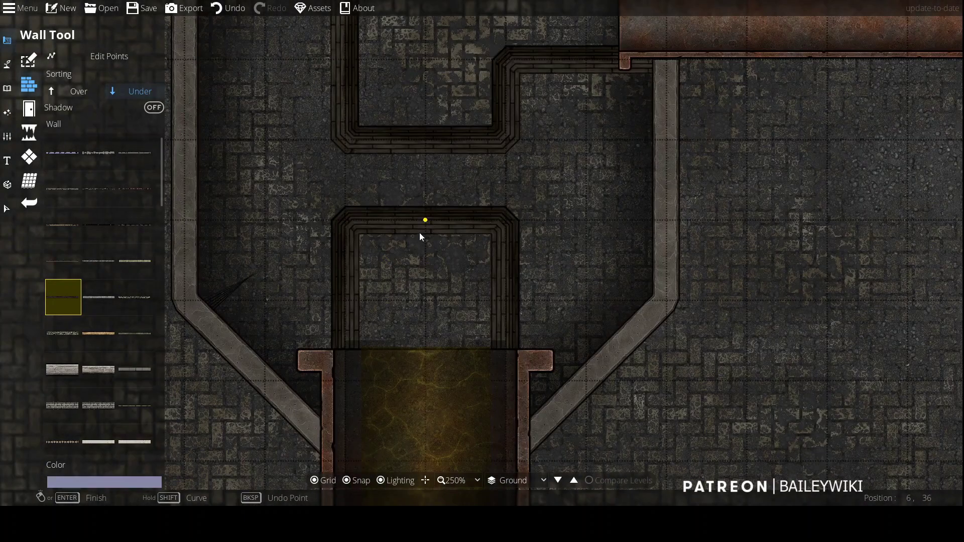
pyautogui.scroll(-5, 424, 227)
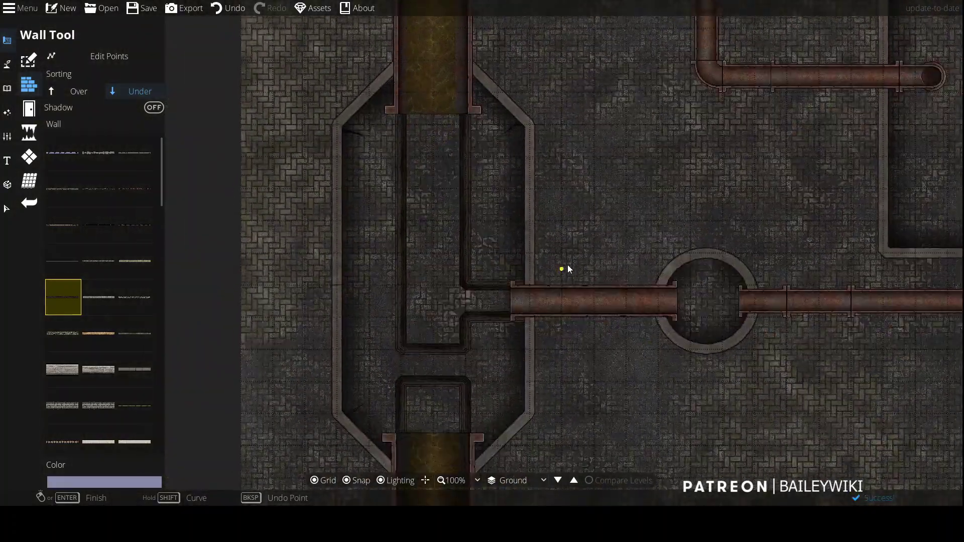
pyautogui.scroll(-2, 593, 291)
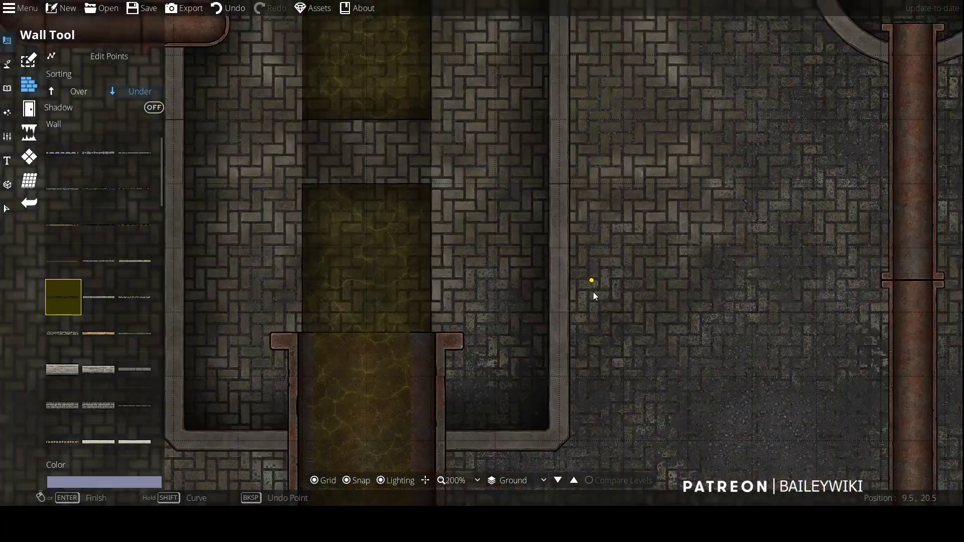
pyautogui.scroll(5, 604, 324)
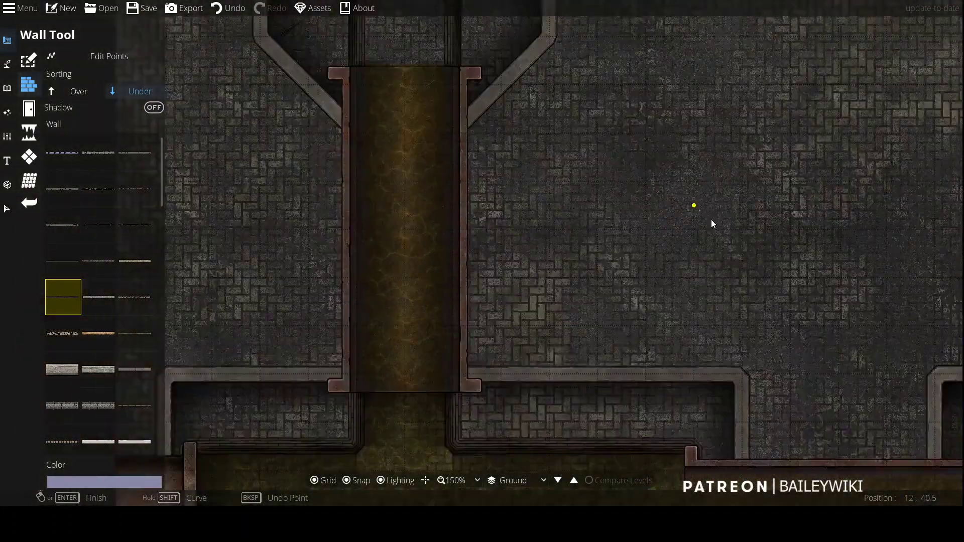
pyautogui.scroll(-2, 610, 388)
pyautogui.scroll(2, 610, 389)
pyautogui.click(7, 208)
pyautogui.click(382, 333)
pyautogui.press('Delete')
pyautogui.click(487, 364)
pyautogui.press('Delete')
pyautogui.scroll(-5, 488, 337)
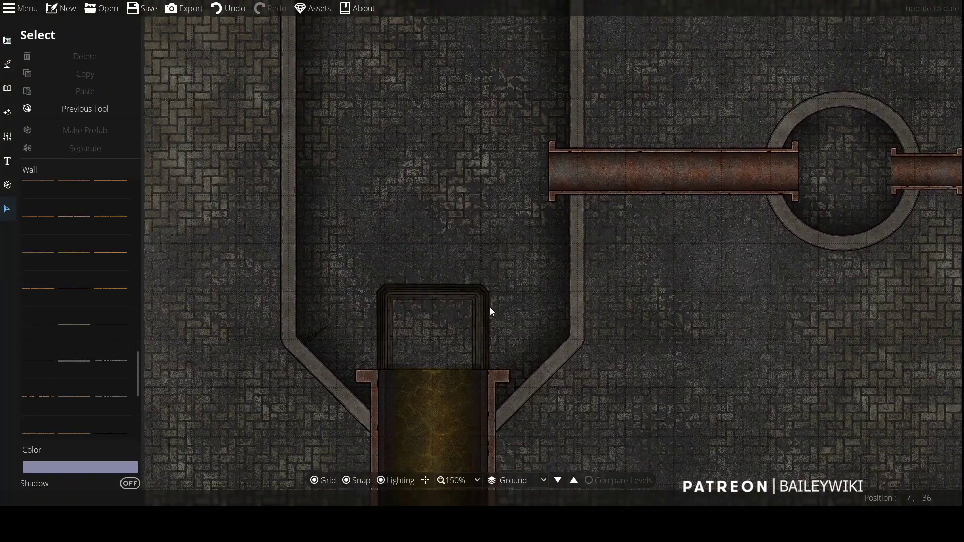
# Step: Set up a path on layer 200: User Layer 2 with no transition in or out
pyautogui.press('p')
pyautogui.click(82, 134)
pyautogui.click(134, 216)
pyautogui.click(115, 231)
pyautogui.click(131, 234)
pyautogui.click(116, 246)
pyautogui.click(103, 90)
pyautogui.click(80, 206)
# Step: Draw dark shadow paths around the octagonal basin's short southern channel and along its northern channel and the branch to the east pipe
pyautogui.click(378, 412)
pyautogui.hotkey('ctrl', 'z')
pyautogui.click(136, 339)
pyautogui.click(384, 412)
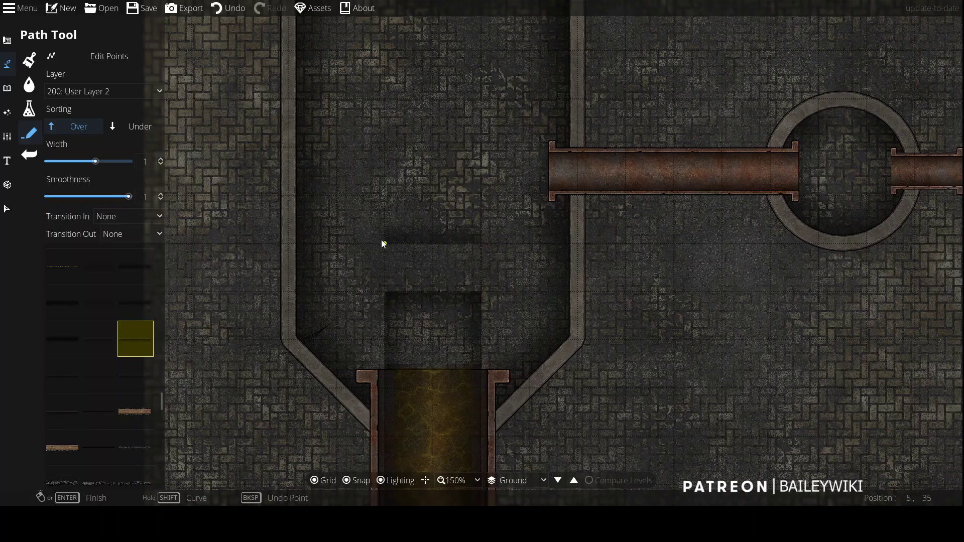
pyautogui.press('w')
pyautogui.click(473, 355)
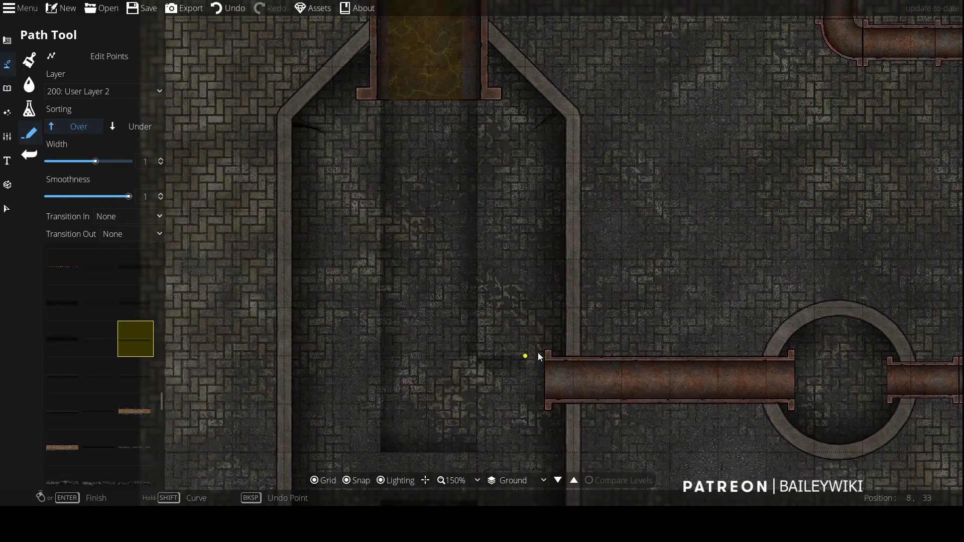
pyautogui.click(543, 359)
pyautogui.press('s')
pyautogui.press('d')
pyautogui.scroll(3, 150, 460)
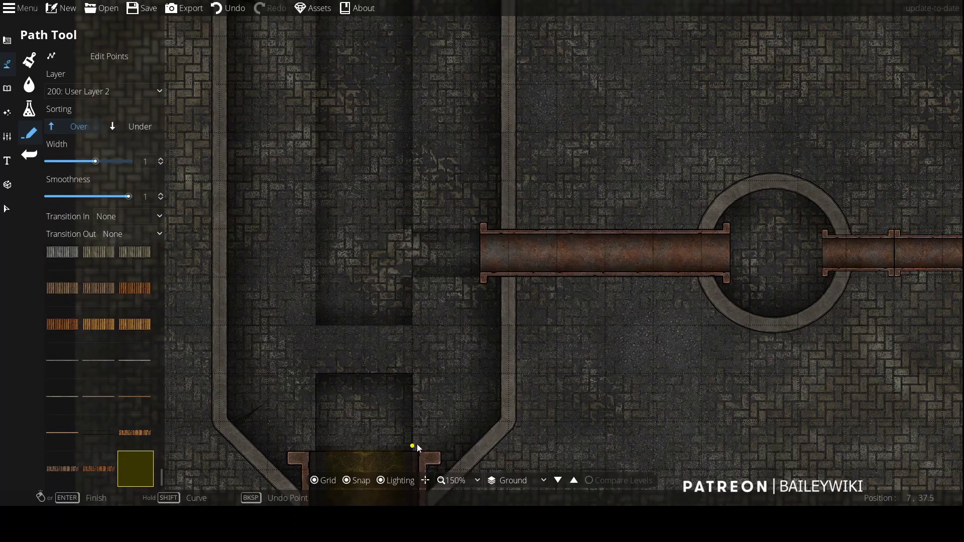
# Step: Look over the shadowed channels in the octagonal basin and the pipes and basins around it
pyautogui.press('w')
pyautogui.press('w')
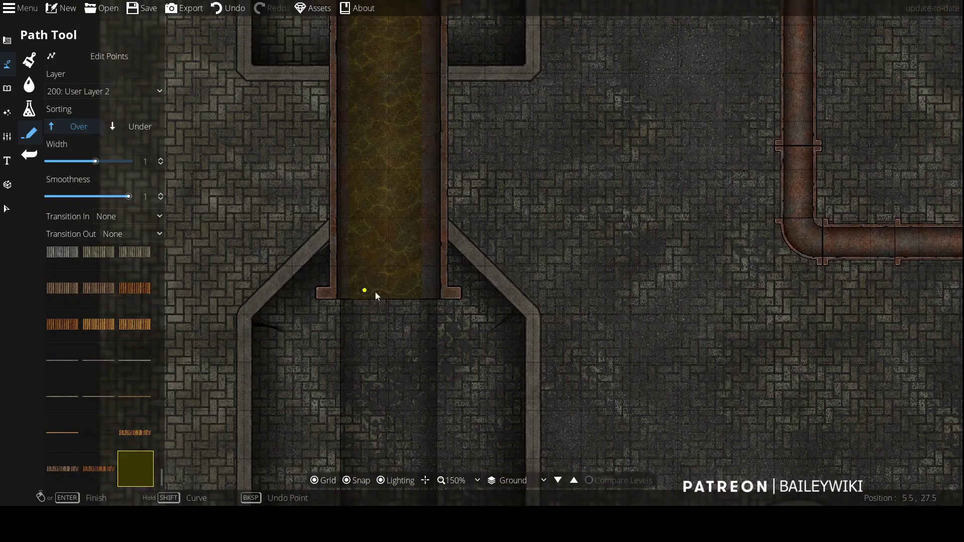
pyautogui.press('s')
pyautogui.press('s')
pyautogui.scroll(-2, 467, 260)
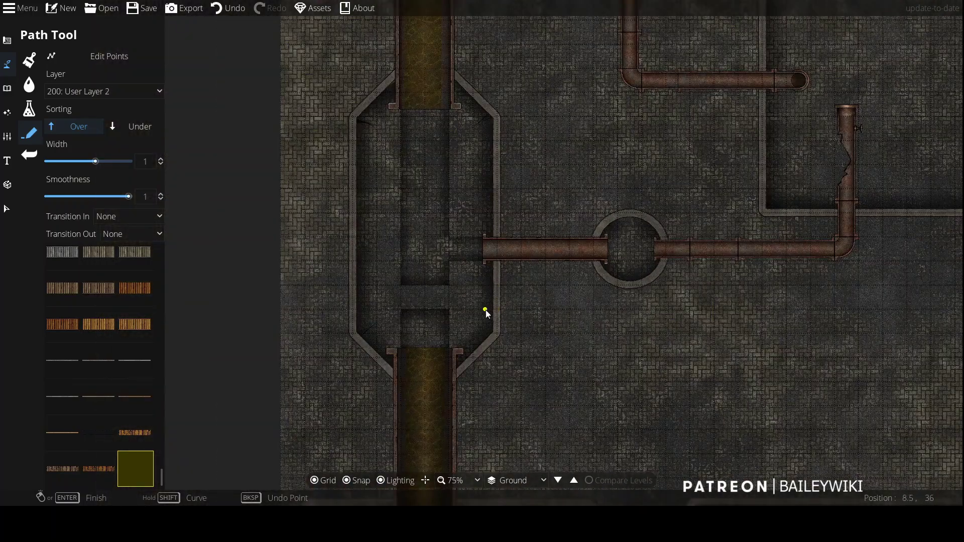
pyautogui.press('w')
pyautogui.press('d')
pyautogui.press('a')
pyautogui.scroll(-2, 495, 258)
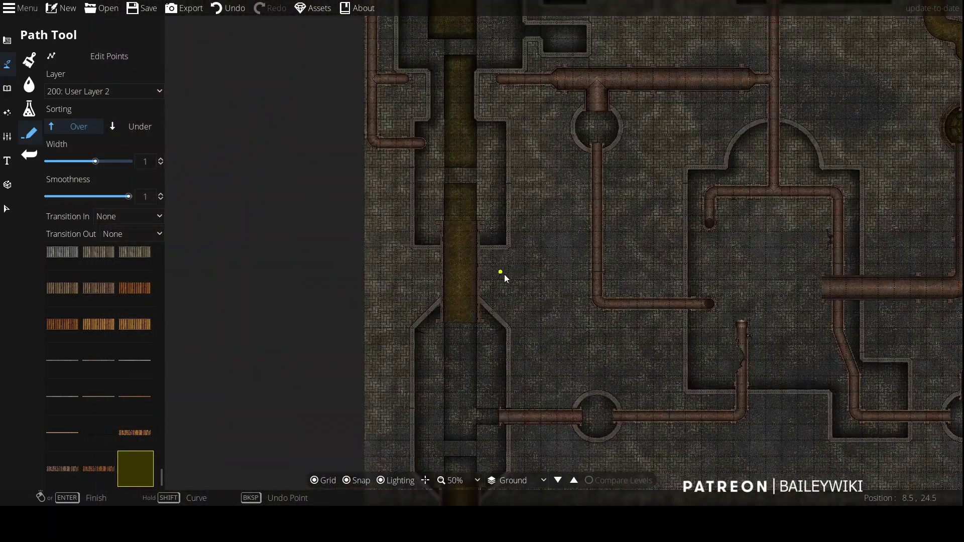
# Step: Edit the octagonal basin's wall points so its west side turns west at the northwest corner
pyautogui.scroll(3, 506, 278)
pyautogui.click(7, 40)
pyautogui.click(69, 89)
pyautogui.click(416, 257)
pyautogui.moveTo(442, 221); pyautogui.dragTo(279, 297)
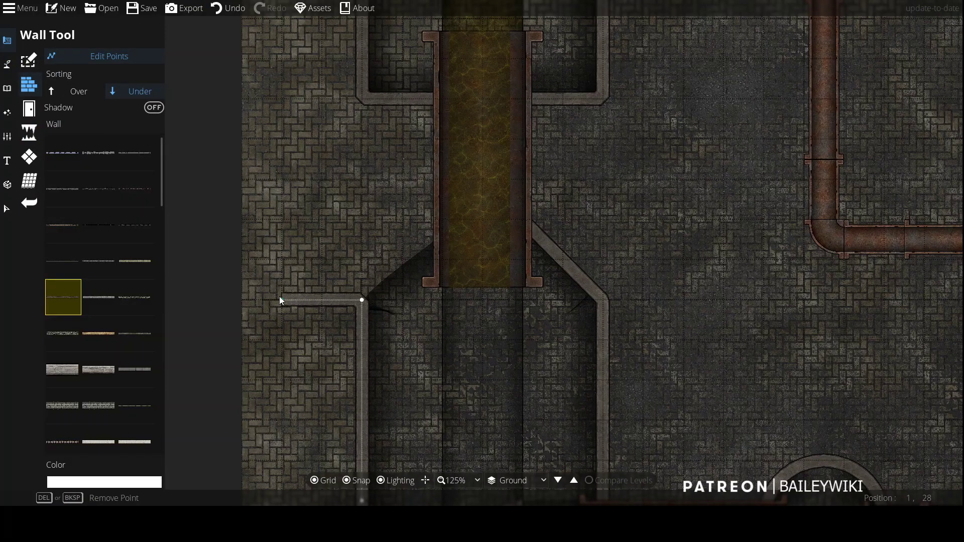
# Step: Reshape the loose northern end of the octagonal basin's wall into a short diagonal from the pipe followed by a westward stretch
pyautogui.click(523, 220)
pyautogui.moveTo(523, 220); pyautogui.dragTo(441, 220)
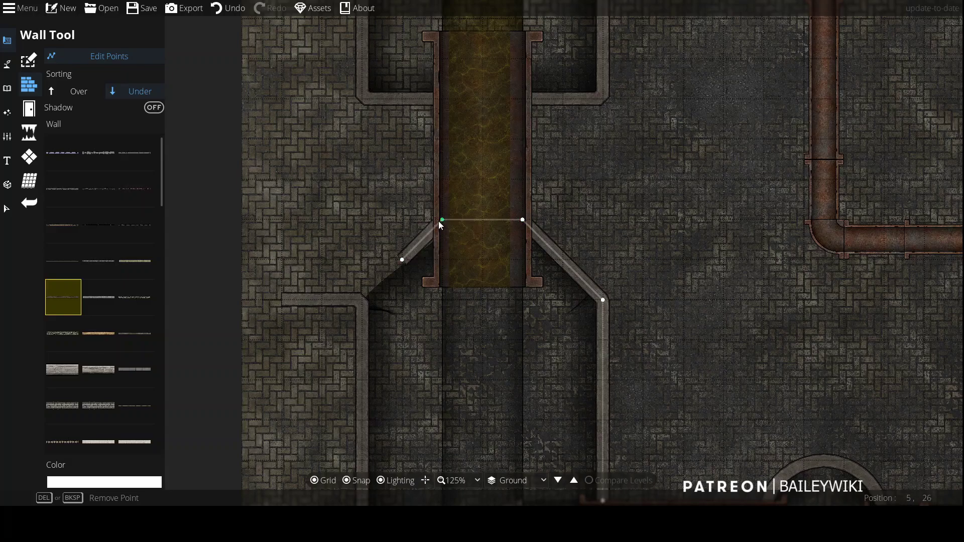
pyautogui.moveTo(362, 260); pyautogui.dragTo(344, 259)
pyautogui.moveTo(392, 239); pyautogui.dragTo(403, 260)
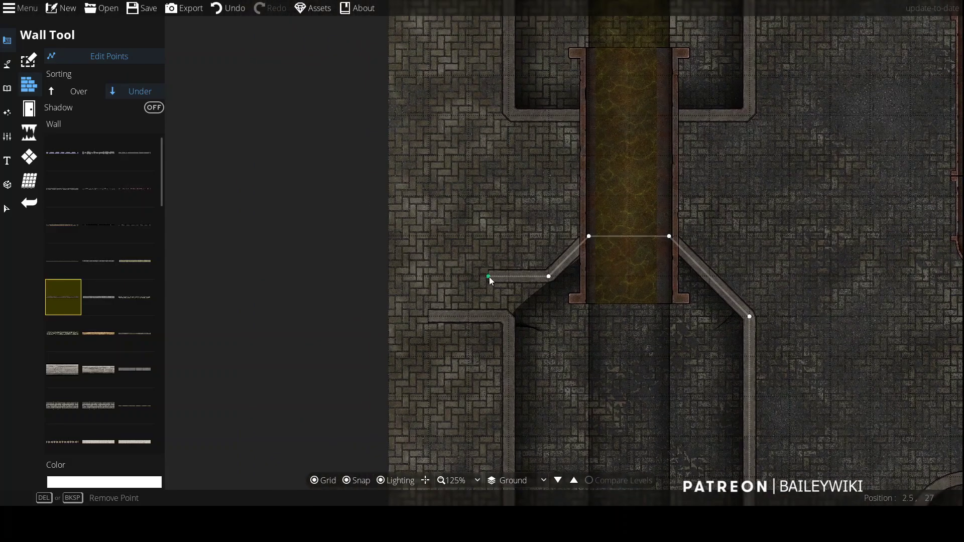
# Step: Extend both loose wall ends northward with corner points, forming the inner and outer walls of a passage west of the pipe
pyautogui.click(430, 317)
pyautogui.moveTo(430, 317); pyautogui.dragTo(430, 77)
pyautogui.moveTo(469, 196); pyautogui.dragTo(429, 316)
pyautogui.moveTo(489, 276); pyautogui.dragTo(470, 75)
pyautogui.moveTo(502, 156); pyautogui.dragTo(469, 276)
# Step: Widen the western passage and turn its outer wall east to meet the northern basin's west wall
pyautogui.moveTo(474, 171); pyautogui.dragTo(427, 290)
pyautogui.moveTo(421, 396); pyautogui.dragTo(441, 394)
pyautogui.moveTo(422, 196); pyautogui.dragTo(455, 198)
pyautogui.moveTo(454, 261); pyautogui.dragTo(360, 194)
pyautogui.moveTo(380, 435); pyautogui.dragTo(360, 436)
pyautogui.moveTo(360, 195); pyautogui.dragTo(455, 133)
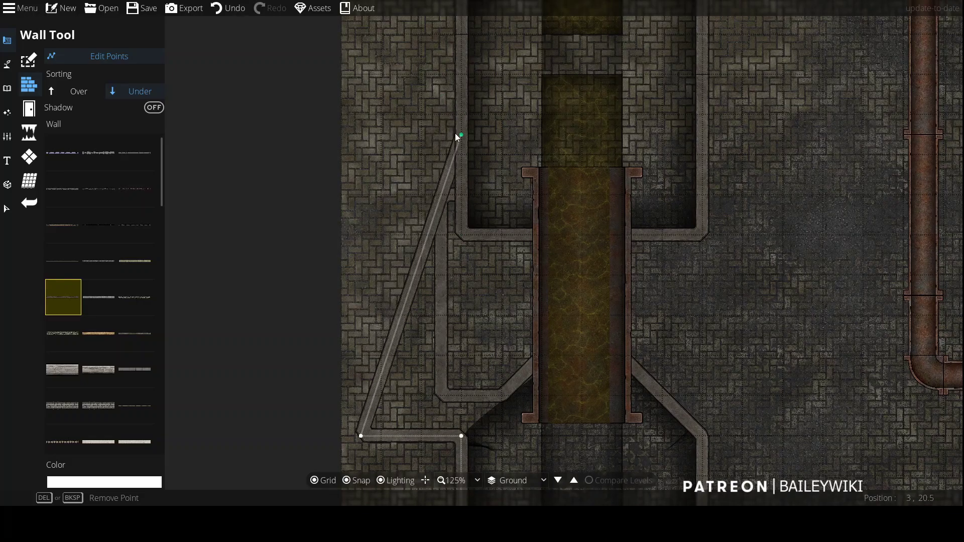
pyautogui.moveTo(408, 283); pyautogui.dragTo(360, 134)
# Step: Open the northern basin's southwest corner by cutting back its west wall and joining it to the passage's outer wall
pyautogui.scroll(3, 452, 186)
pyautogui.click(393, 221)
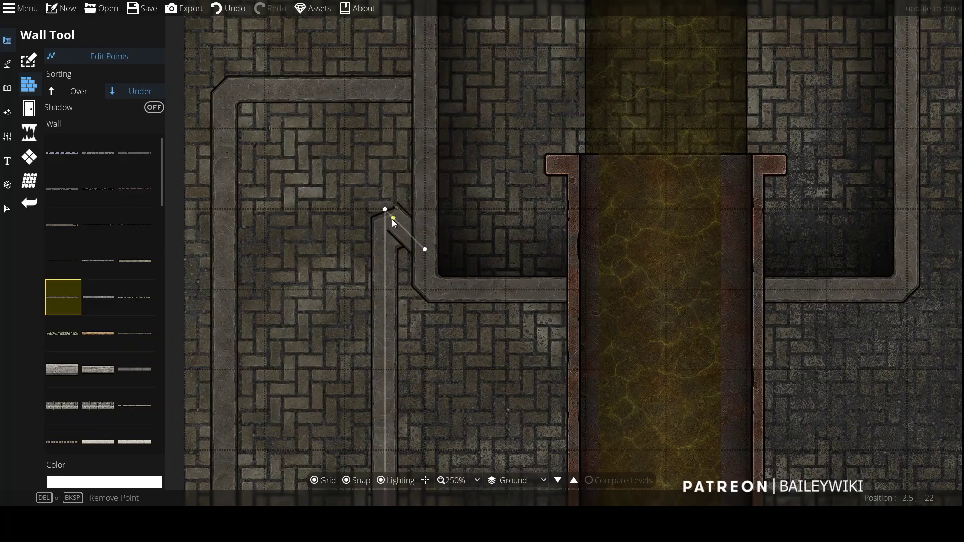
pyautogui.click(436, 218)
pyautogui.moveTo(586, 291); pyautogui.dragTo(426, 47)
pyautogui.moveTo(325, 69); pyautogui.dragTo(425, 89)
# Step: Extend the passage's inner wall around the northern basin's southwest corner and along its south edge to the pipe
pyautogui.click(426, 251)
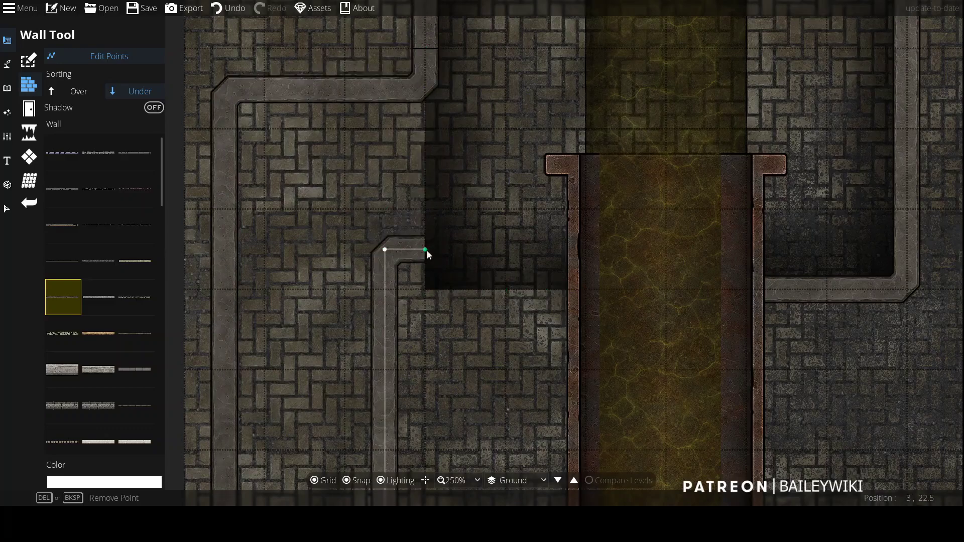
pyautogui.moveTo(427, 254); pyautogui.dragTo(585, 290)
pyautogui.moveTo(425, 284); pyautogui.dragTo(425, 290)
pyautogui.moveTo(405, 269); pyautogui.dragTo(424, 249)
# Step: Move the outer passage wall's corner at the octagonal basin south and shift the inner wall's southern stretch north
pyautogui.scroll(-5, 456, 352)
pyautogui.scroll(2, 452, 363)
pyautogui.moveTo(411, 367); pyautogui.dragTo(406, 267)
pyautogui.scroll(-3, 497, 364)
pyautogui.moveTo(501, 367); pyautogui.dragTo(423, 192)
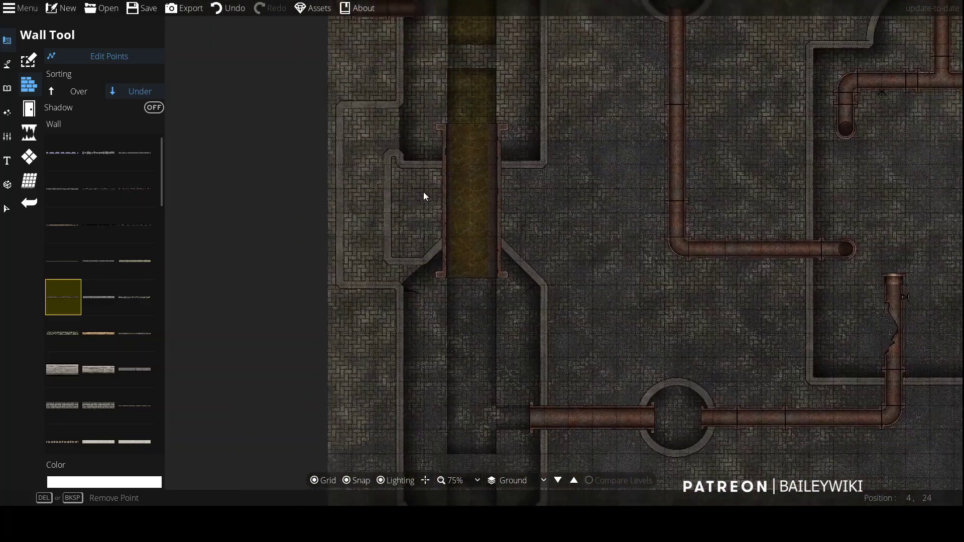
pyautogui.scroll(3, 408, 228)
pyautogui.moveTo(391, 340); pyautogui.dragTo(390, 372)
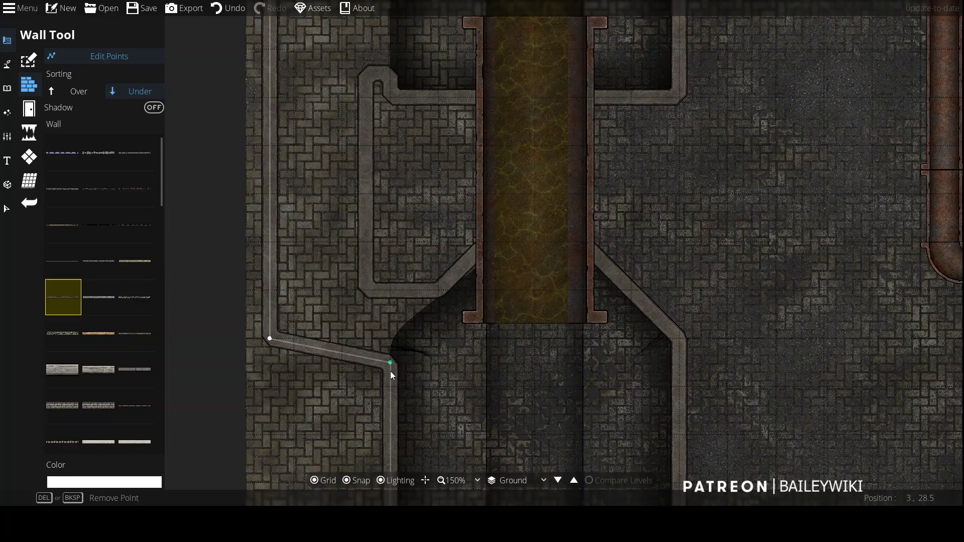
pyautogui.moveTo(444, 290); pyautogui.dragTo(458, 276)
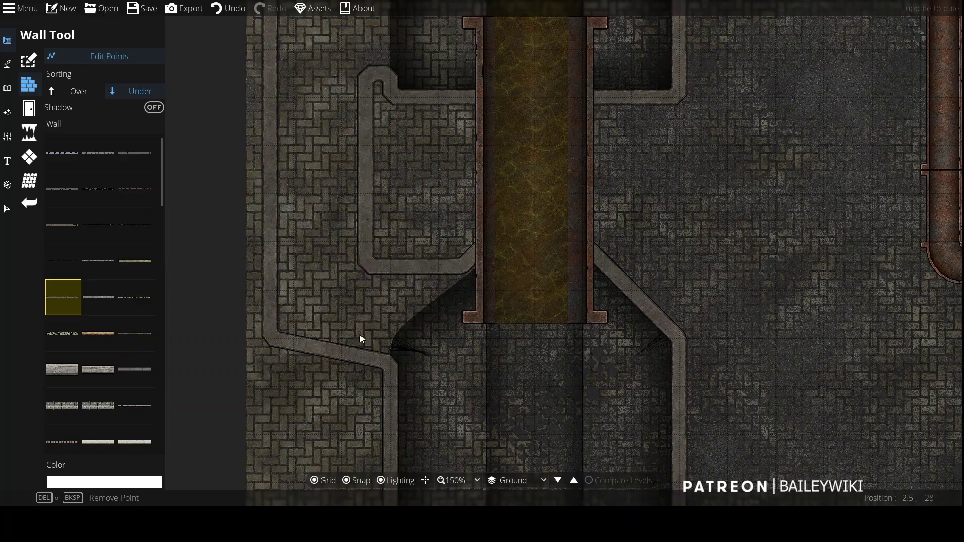
pyautogui.scroll(-4, 477, 347)
pyautogui.moveTo(609, 318); pyautogui.dragTo(527, 208)
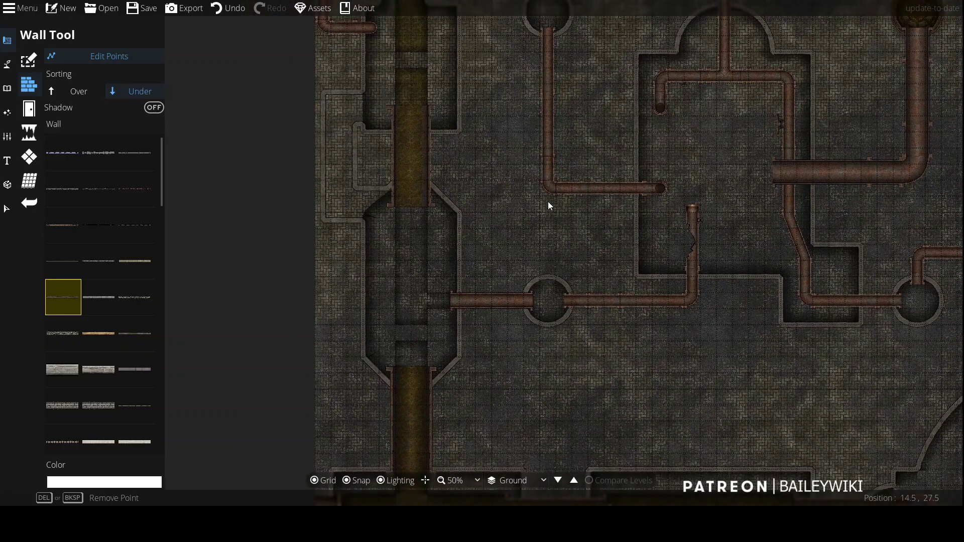
pyautogui.moveTo(526, 389); pyautogui.dragTo(448, 291)
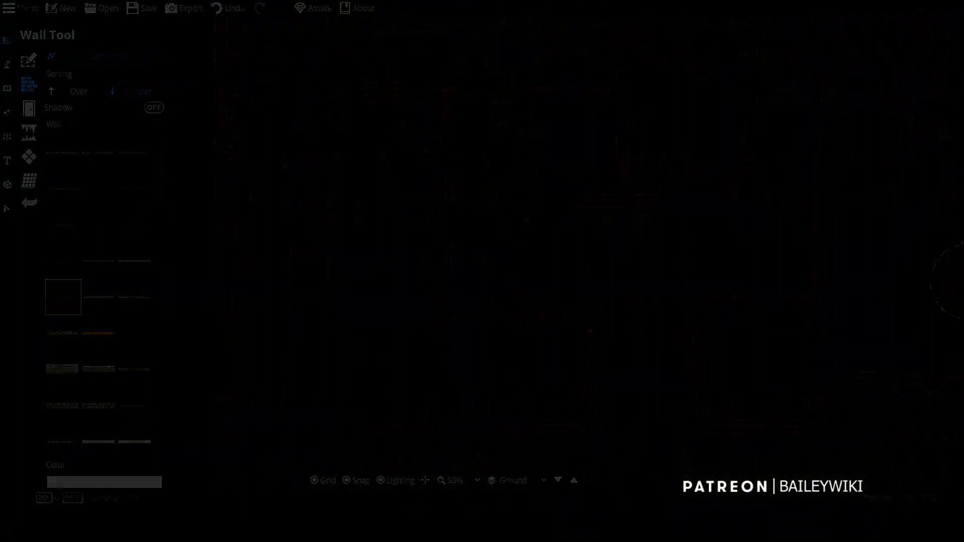